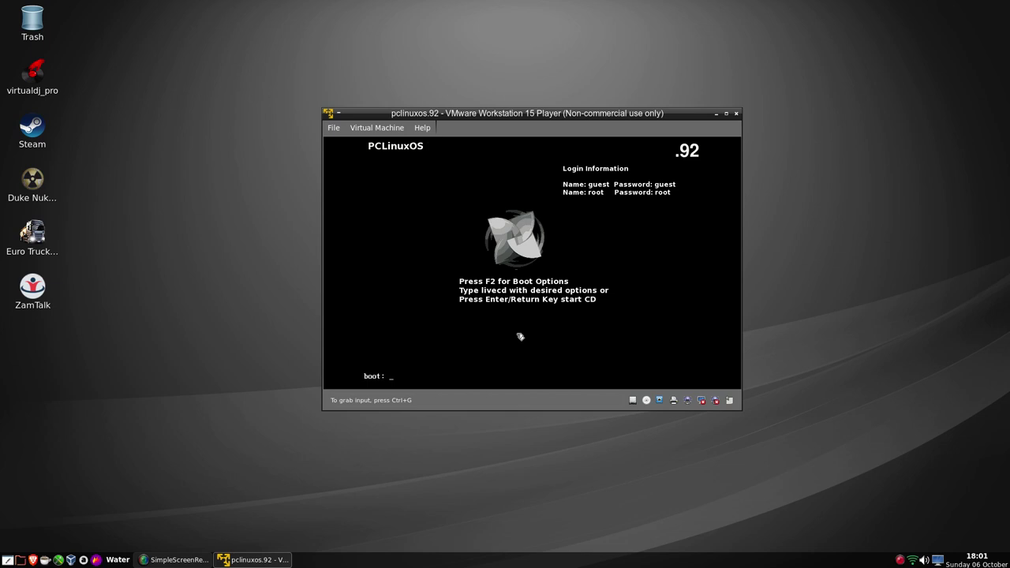
Step: Start booting the PCLinuxOS live CD from the boot: prompt
{"action": "key", "text": "Return"}
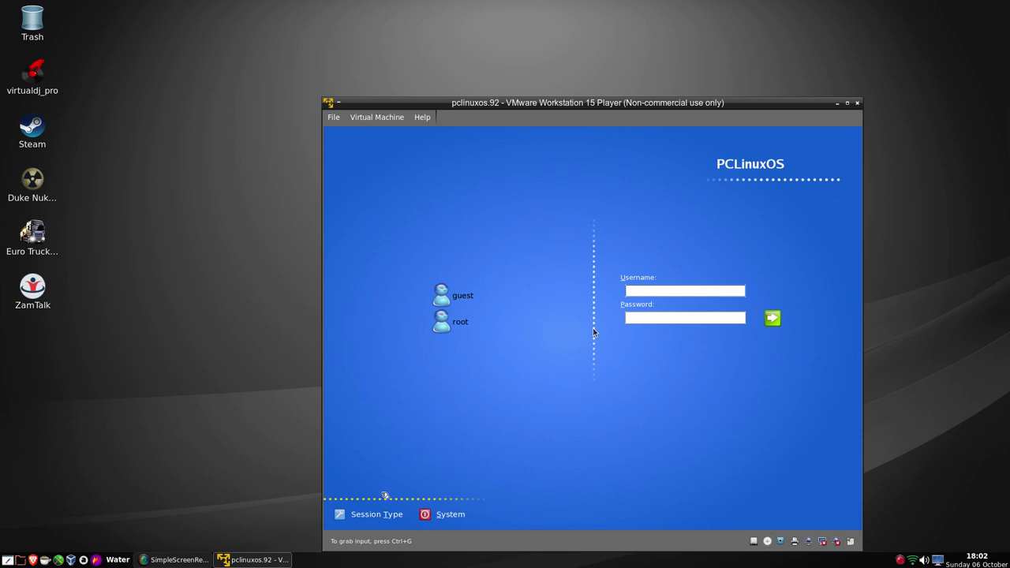
Step: Log into PCLinuxOS as the guest user, entering its password
{"action": "left_click", "coordinate": [593, 332]}
{"action": "left_click", "coordinate": [382, 517]}
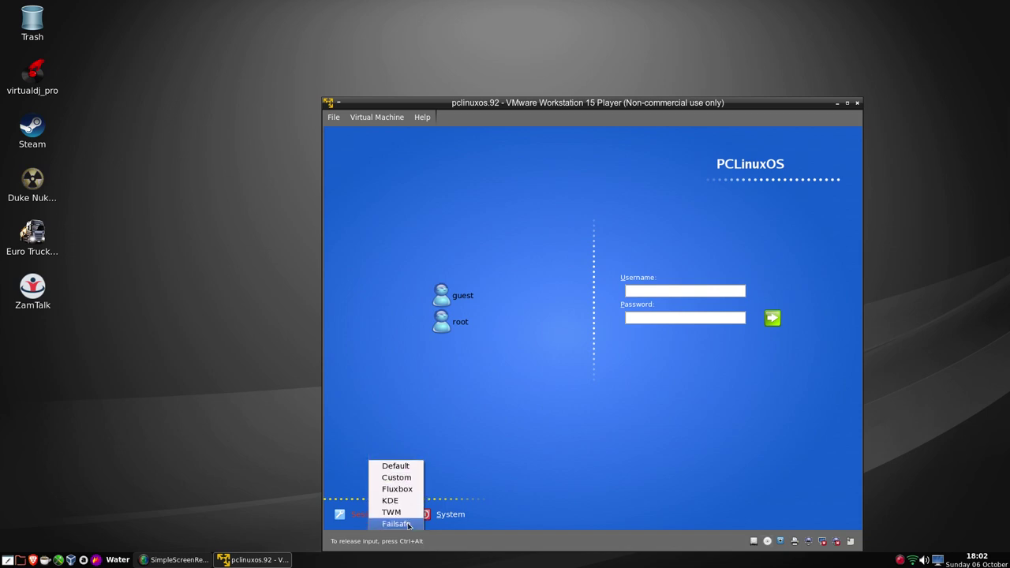
{"action": "left_click", "coordinate": [555, 440]}
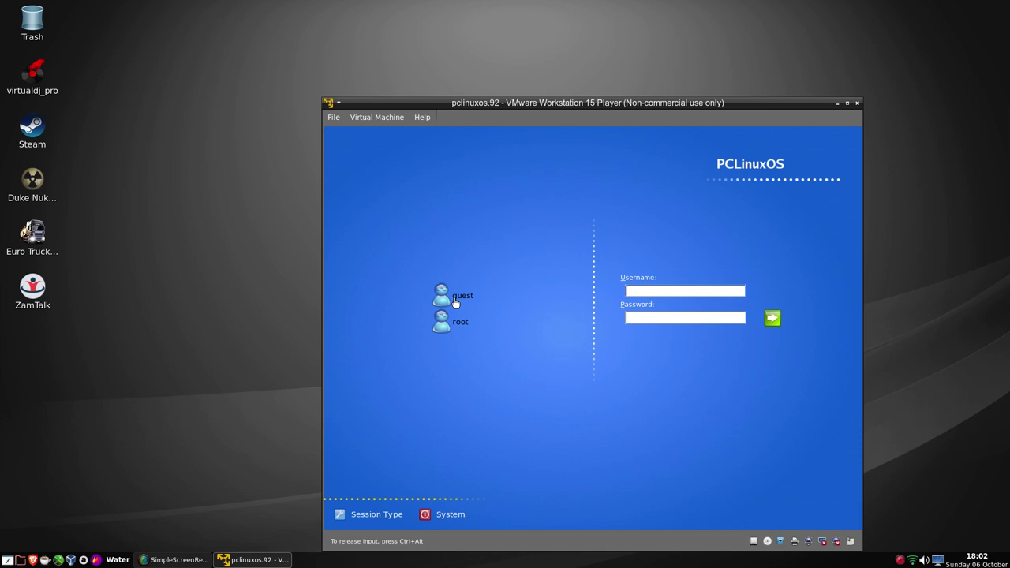
{"action": "left_click", "coordinate": [454, 299]}
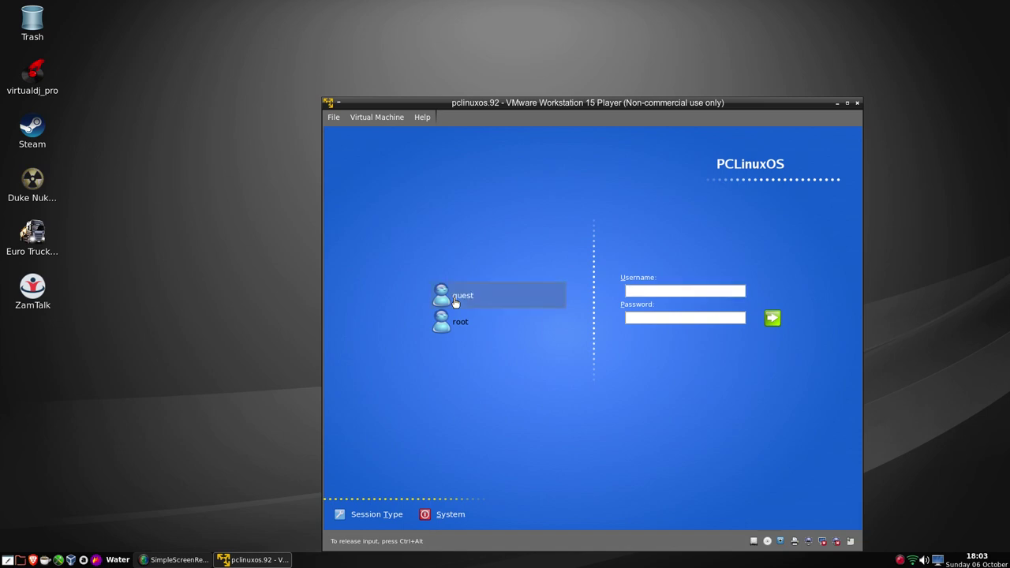
{"action": "type", "text": "guest"}
{"action": "key", "text": "Return"}
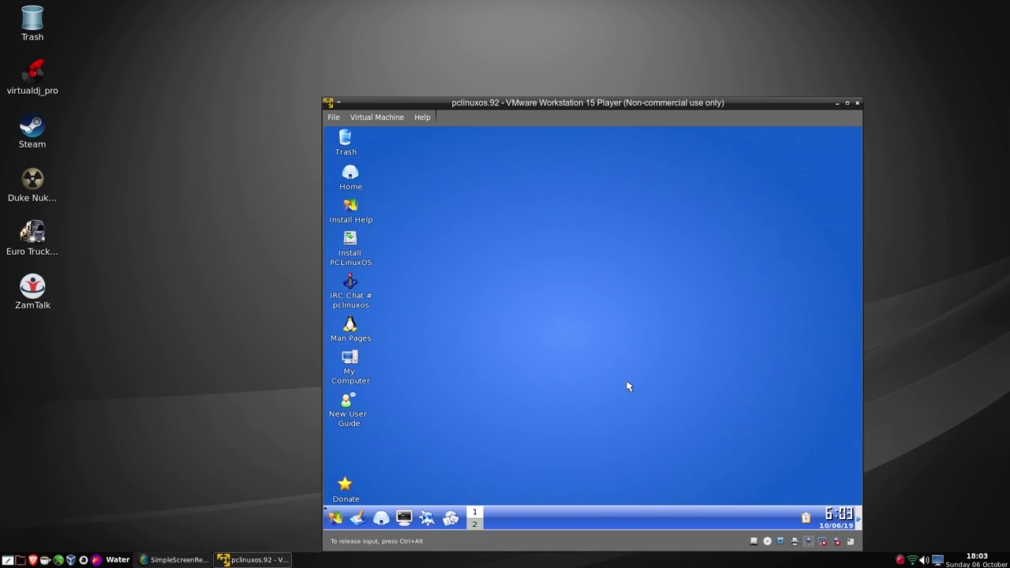
Step: Dismiss the guest desktop menu and move the Player window up and left
{"action": "right_click", "coordinate": [533, 195]}
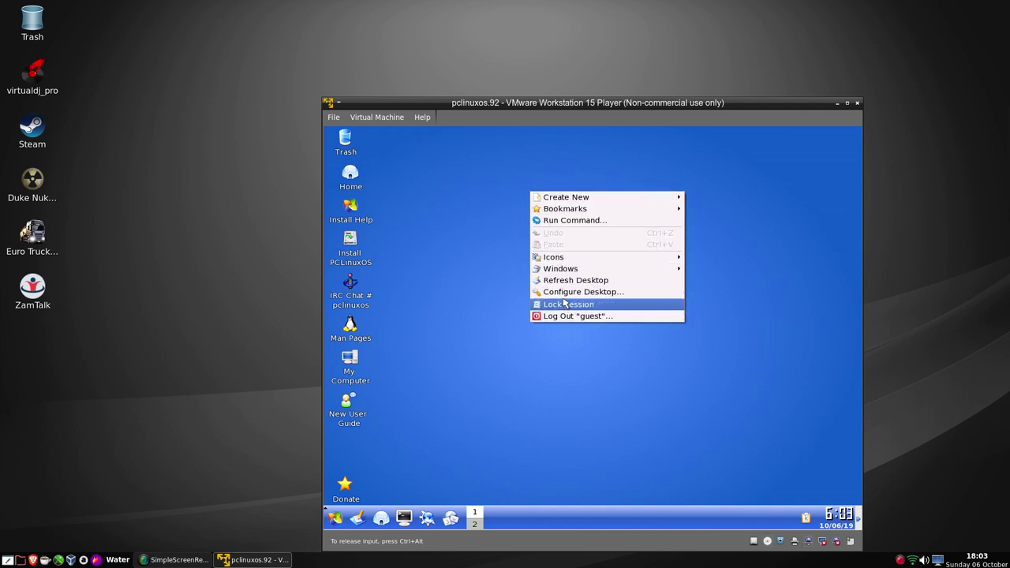
{"action": "mouse_move", "coordinate": [561, 260]}
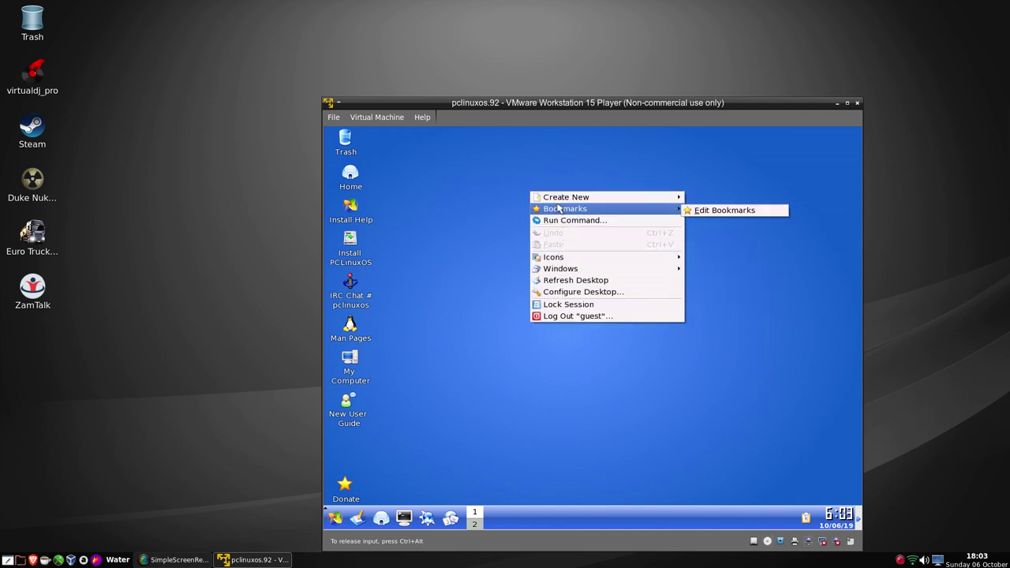
{"action": "mouse_move", "coordinate": [558, 200]}
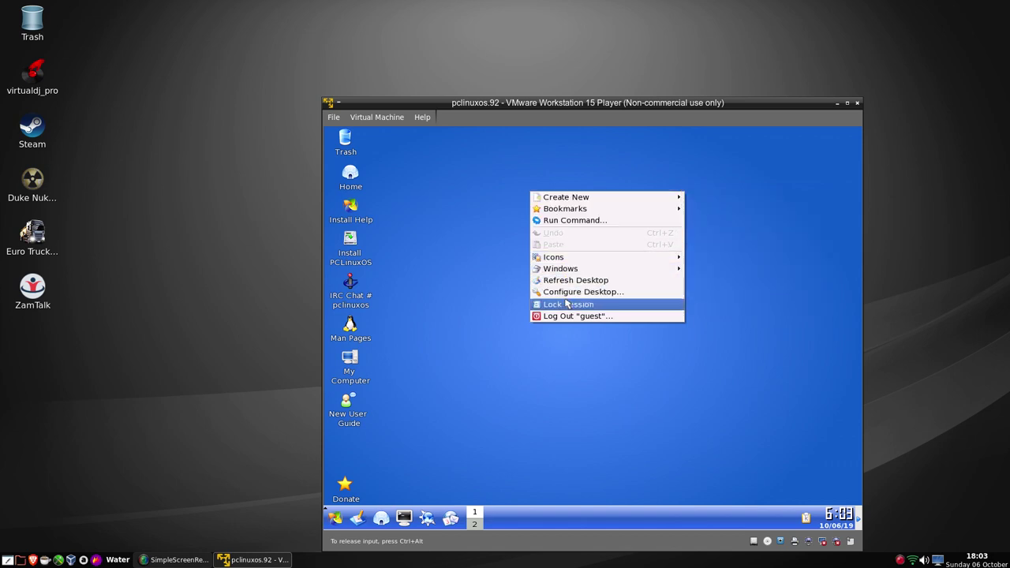
{"action": "left_click", "coordinate": [569, 387]}
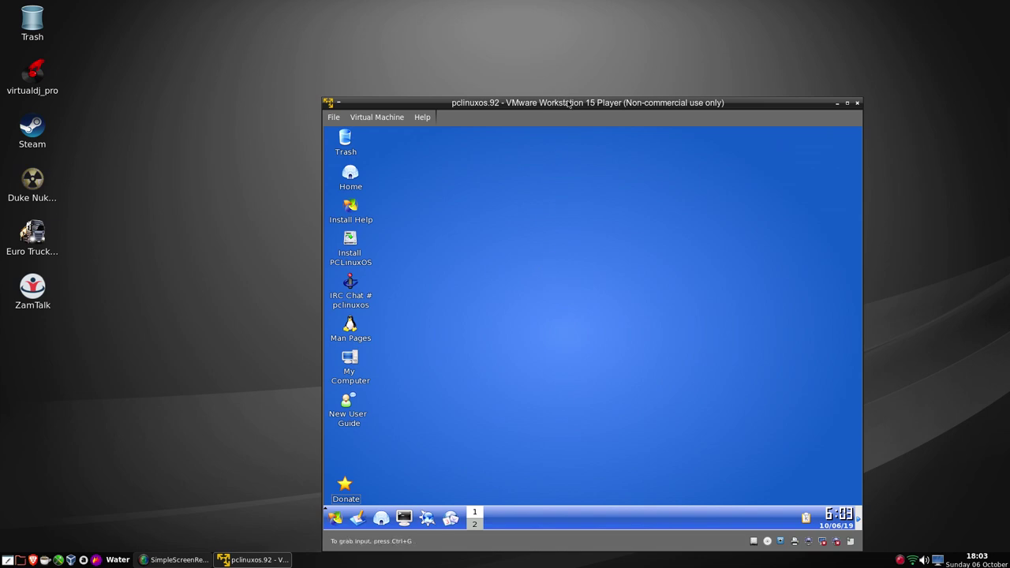
{"action": "left_click_drag", "start_coordinate": [567, 103], "coordinate": [514, 69]}
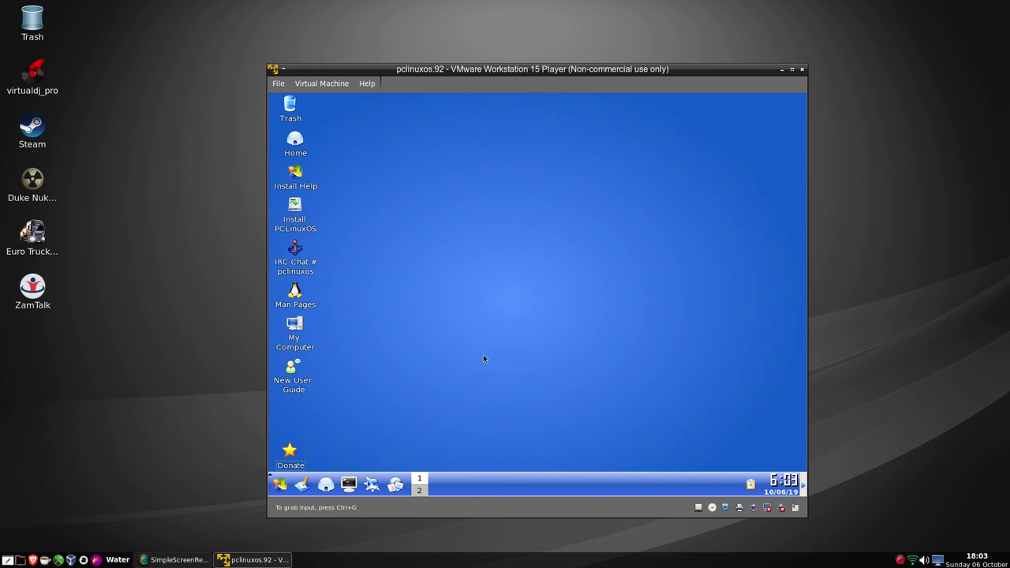
{"action": "left_click", "coordinate": [354, 380]}
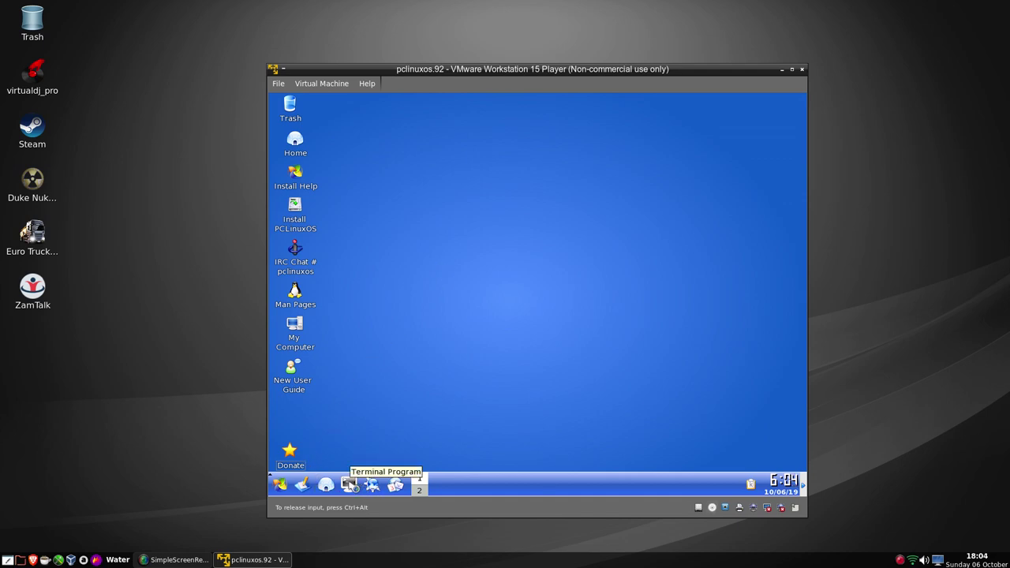
Step: Launch XFdrake as root from a Konsole terminal using su
{"action": "left_click", "coordinate": [350, 483]}
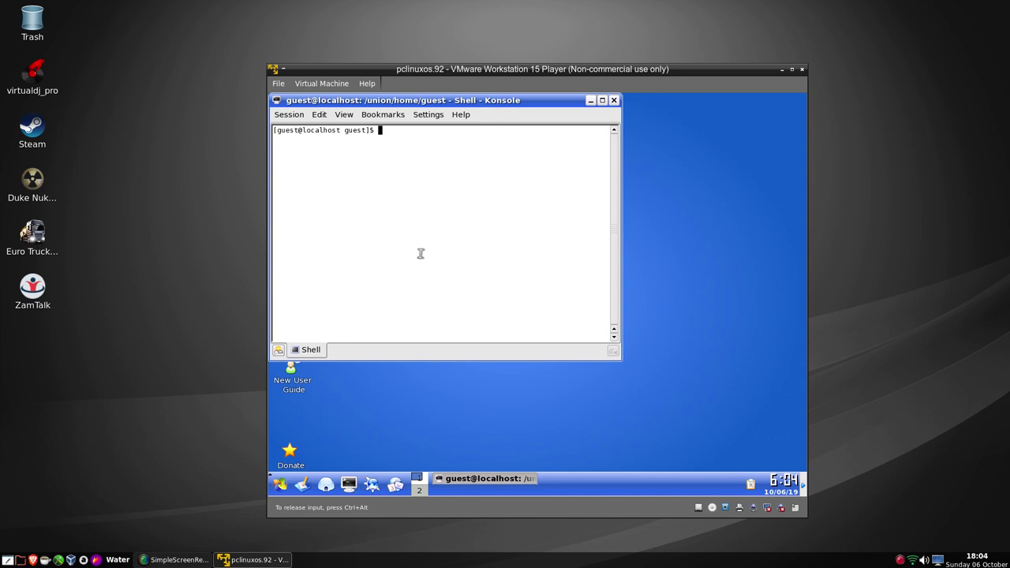
{"action": "type", "text": "su"}
{"action": "key", "text": "Return"}
{"action": "key", "text": "Return"}
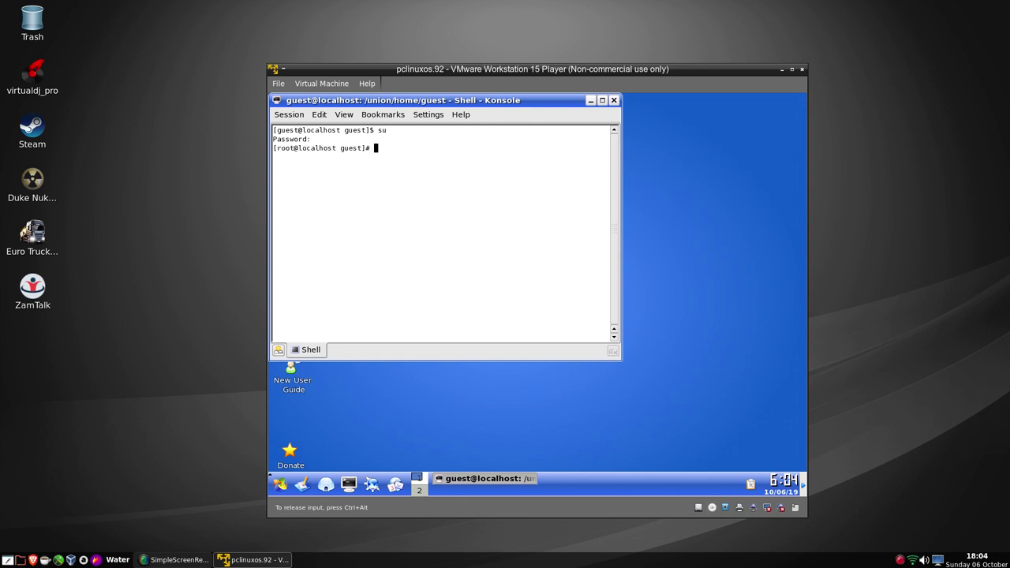
{"action": "type", "text": "XFdrake"}
{"action": "key", "text": "Return"}
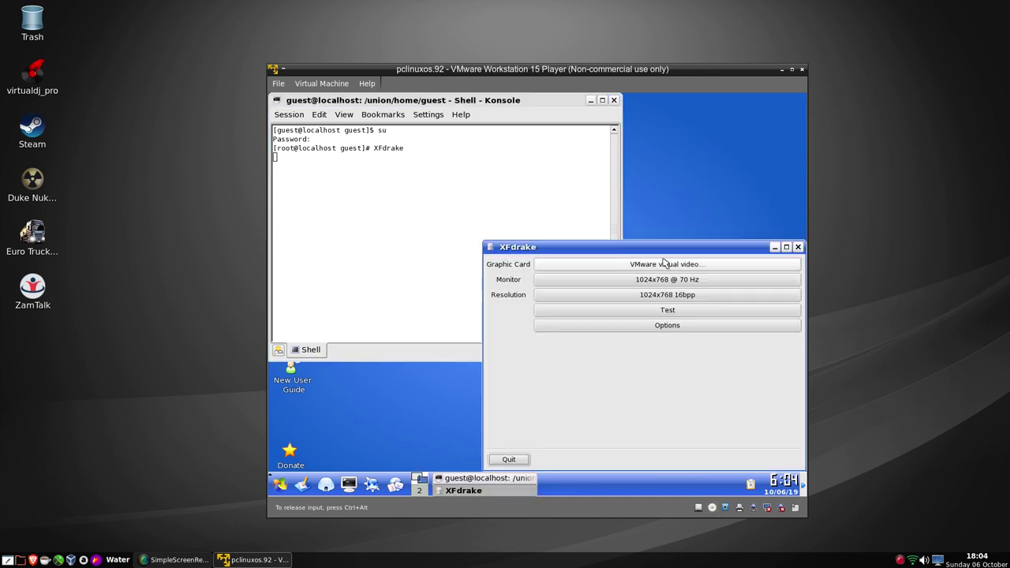
Step: Set the monitor to generic 1400x1050 and the screen resolution to 1400x1050
{"action": "left_click", "coordinate": [667, 285]}
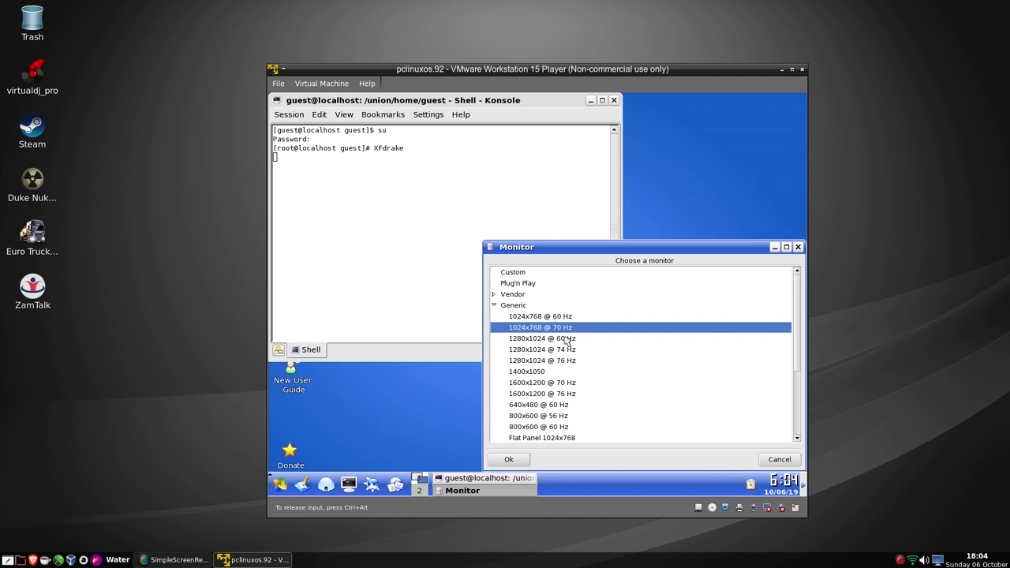
{"action": "left_click", "coordinate": [542, 372]}
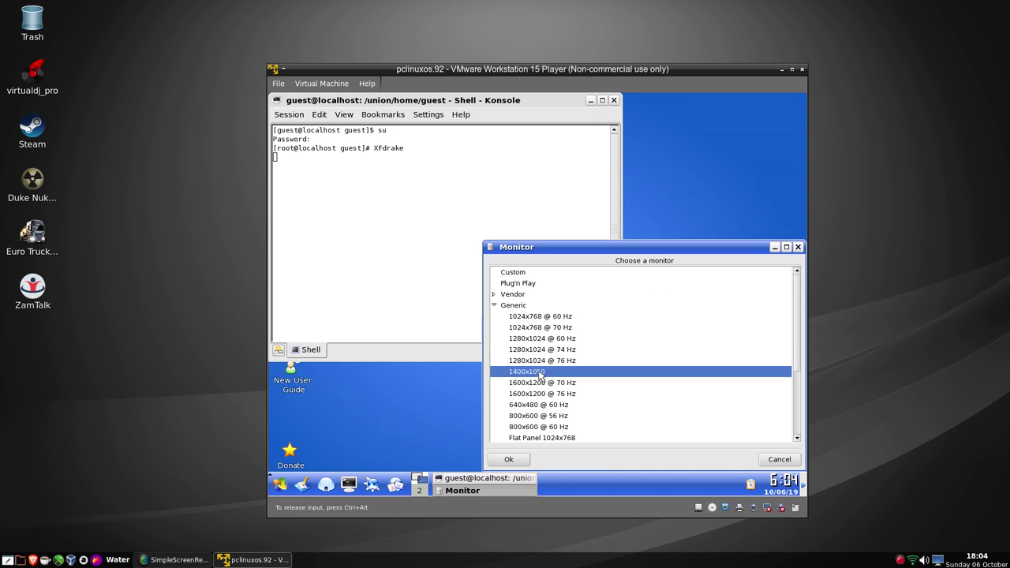
{"action": "left_click", "coordinate": [505, 460]}
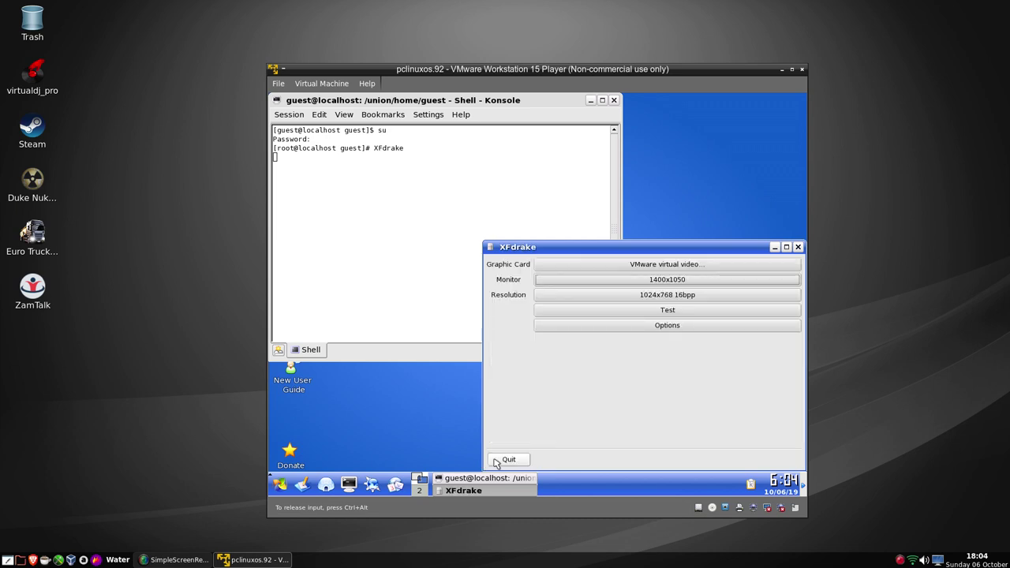
{"action": "left_click", "coordinate": [664, 297]}
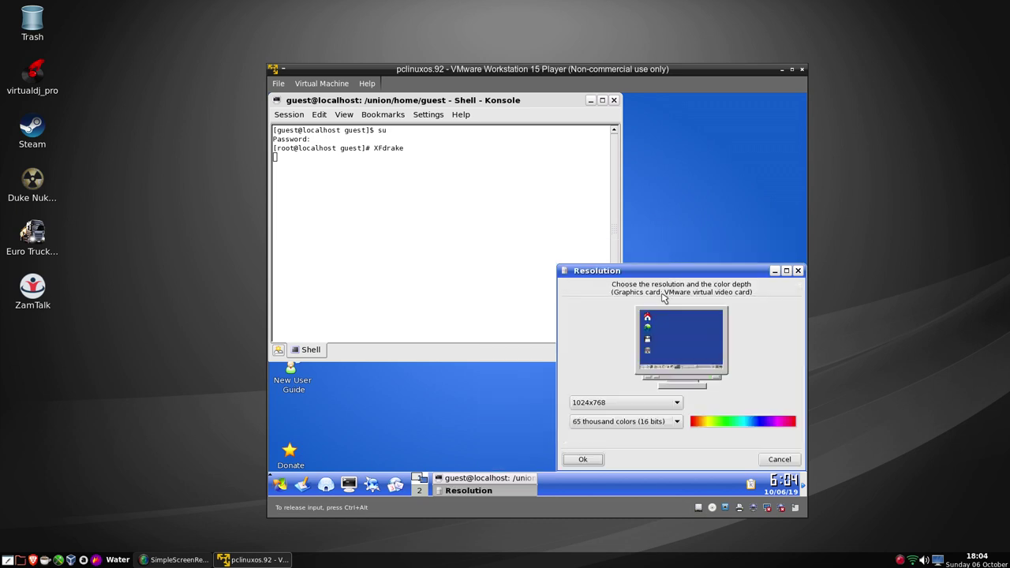
{"action": "left_click", "coordinate": [617, 403]}
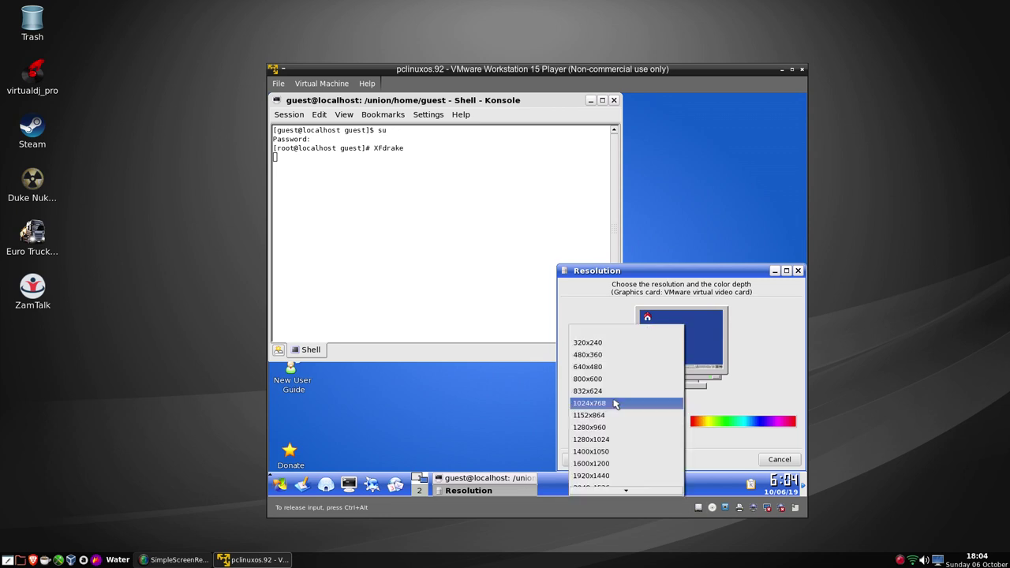
{"action": "left_click", "coordinate": [617, 452]}
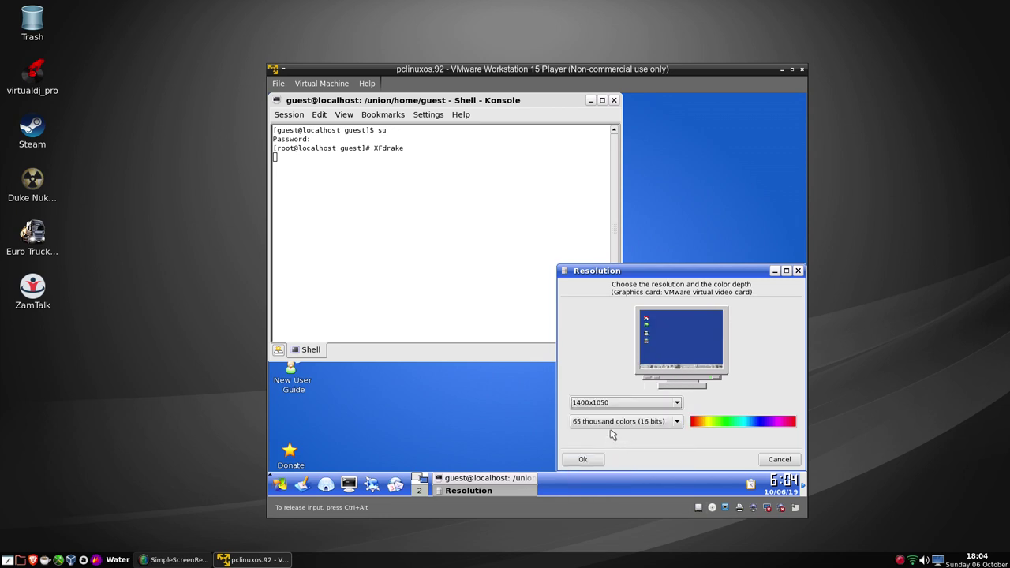
{"action": "left_click", "coordinate": [583, 461]}
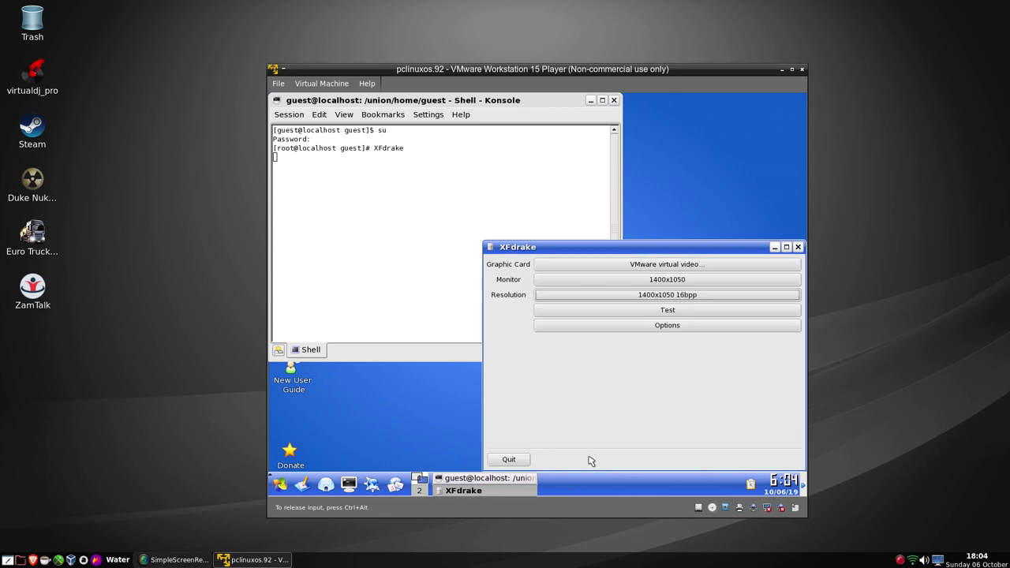
Step: Keep the new display configuration and acknowledge the log-out reminder
{"action": "left_click", "coordinate": [511, 463]}
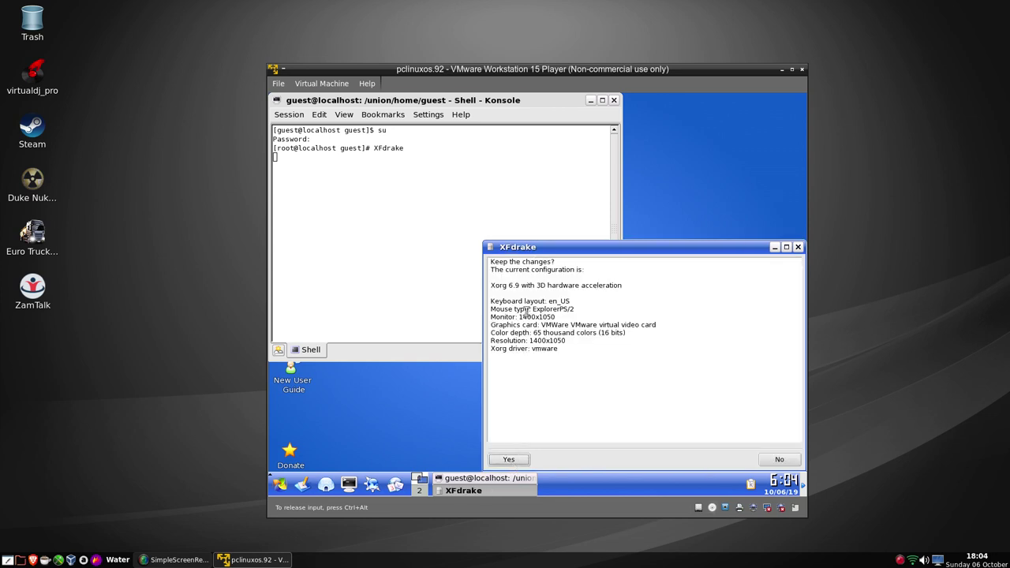
{"action": "left_click", "coordinate": [510, 460]}
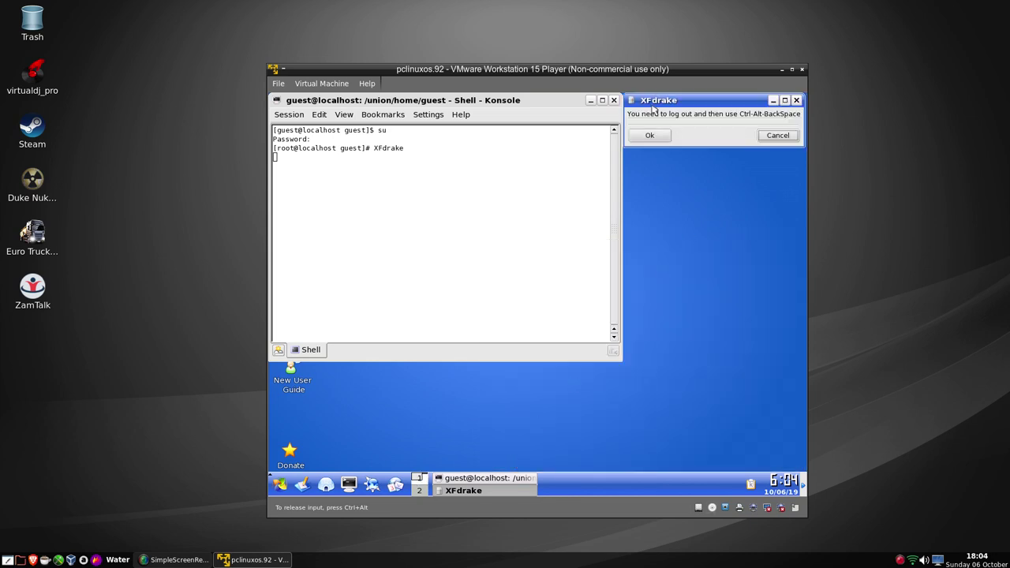
{"action": "left_click", "coordinate": [652, 136]}
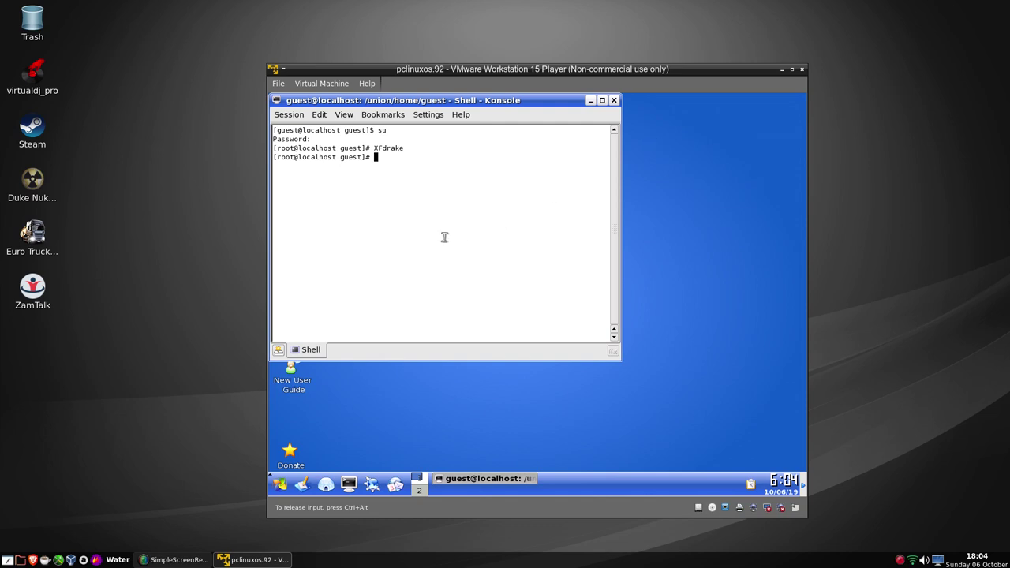
Step: Clear the partial command and end the current guest session
{"action": "type", "text": "service"}
{"action": "key", "text": "BackSpace"}
{"action": "key", "text": "BackSpace"}
{"action": "key", "text": "BackSpace"}
{"action": "key", "text": "BackSpace"}
{"action": "key", "text": "BackSpace"}
{"action": "key", "text": "BackSpace"}
{"action": "left_click", "coordinate": [280, 484]}
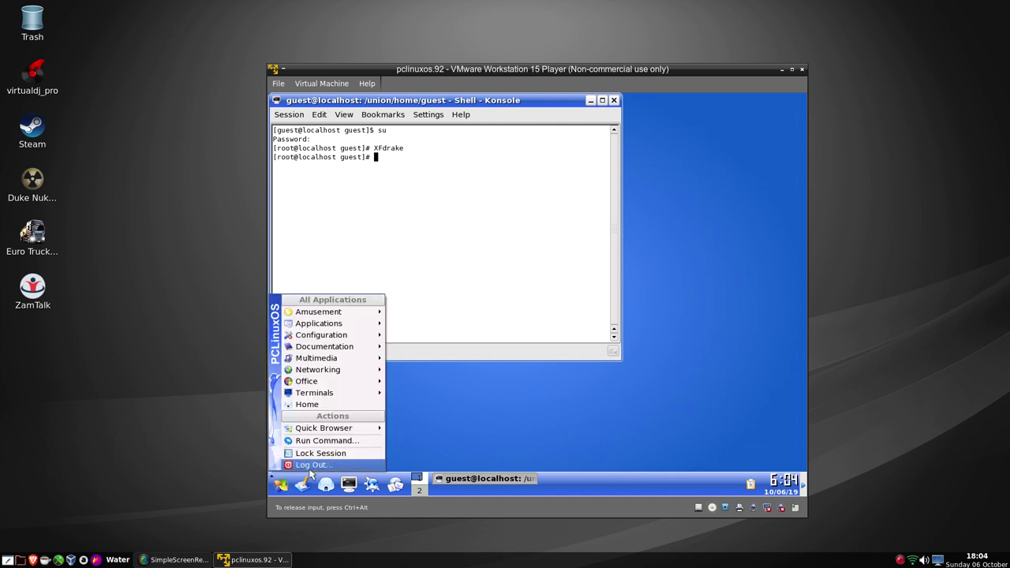
{"action": "left_click", "coordinate": [311, 465]}
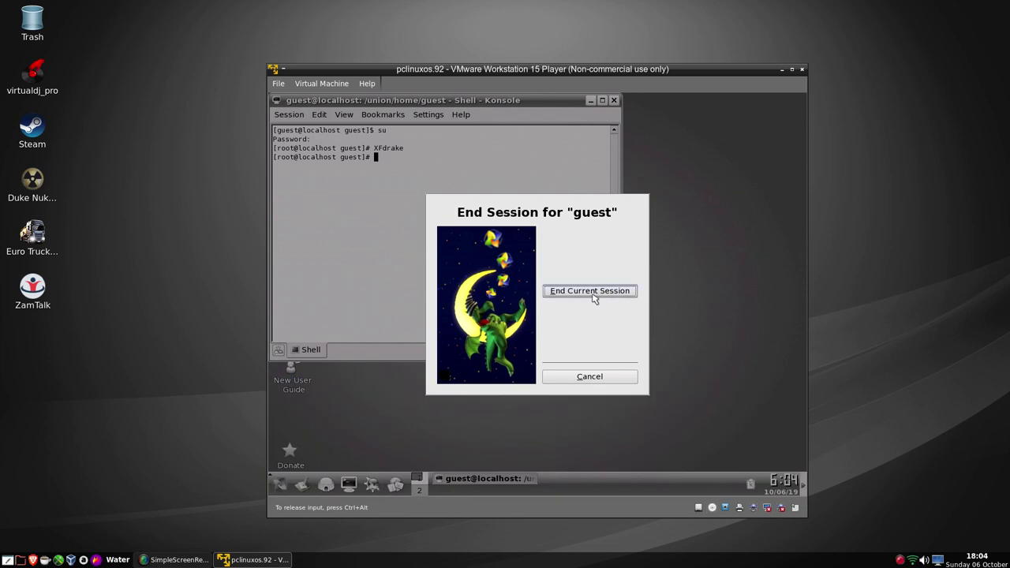
{"action": "left_click", "coordinate": [592, 292]}
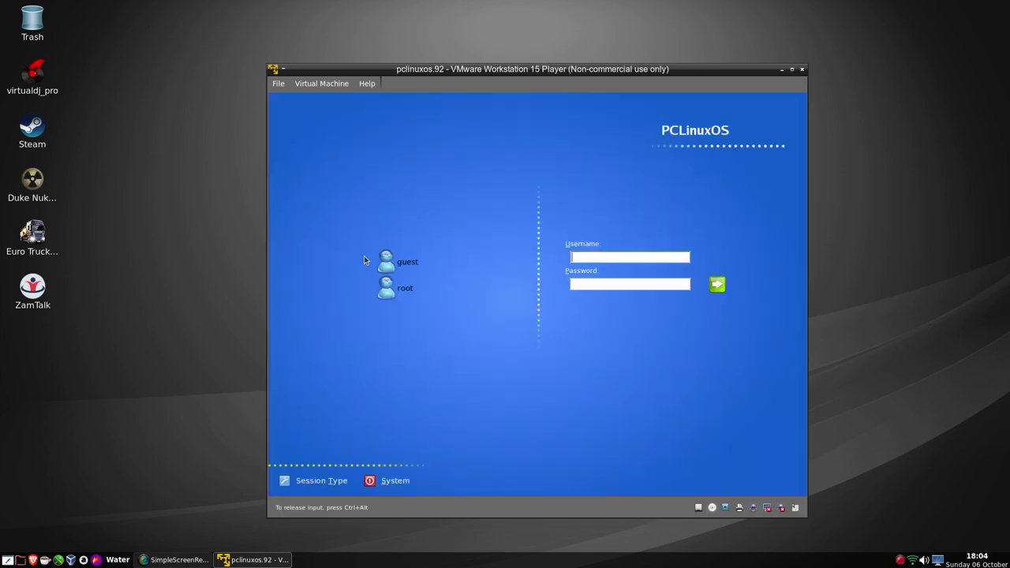
Step: Log back in as guest with the account password
{"action": "left_click", "coordinate": [395, 268]}
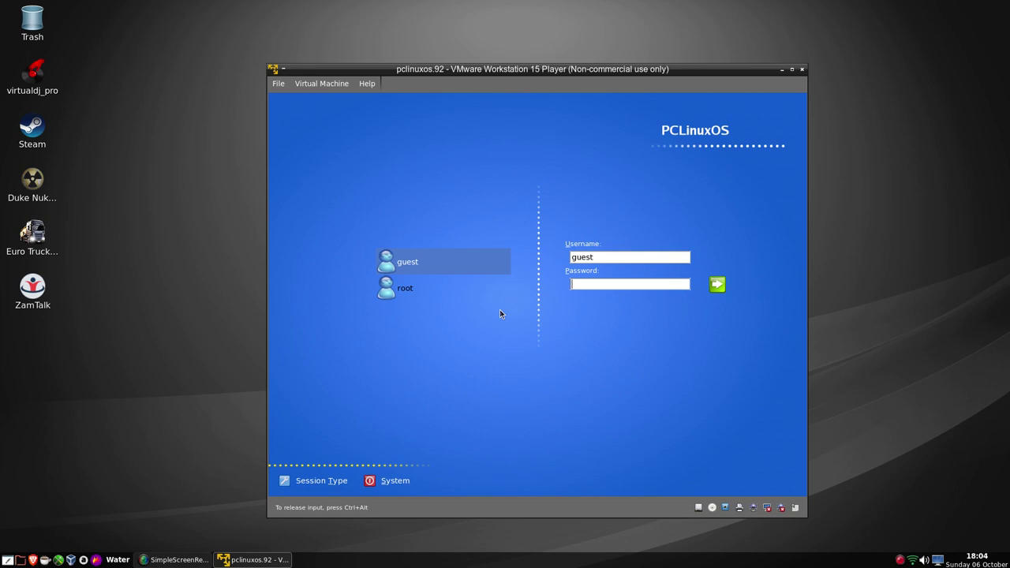
{"action": "type", "text": "guest"}
{"action": "key", "text": "Return"}
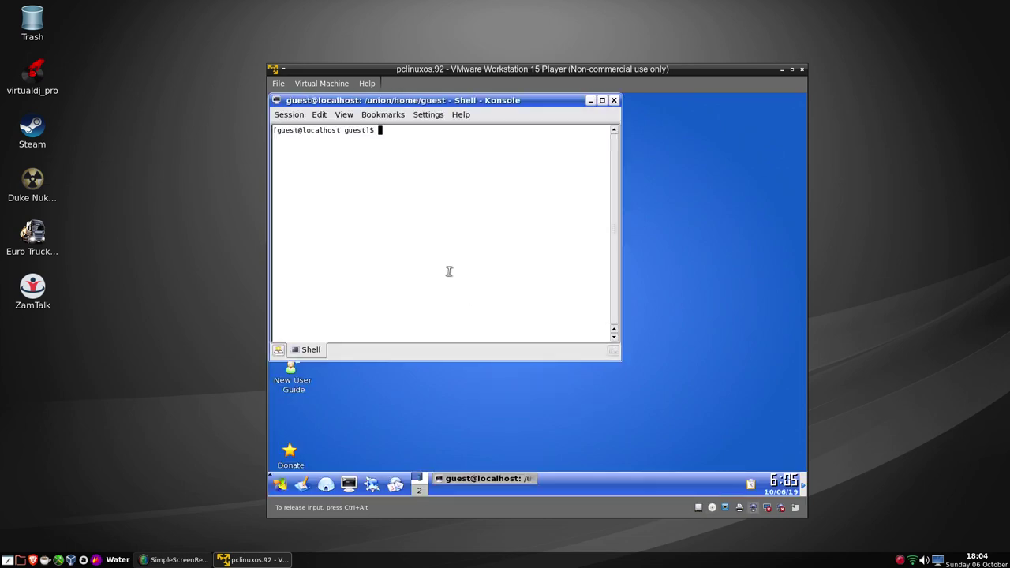
Step: Become root in Konsole and stop the display manager with 'service dm stop'
{"action": "type", "text": "ser"}
{"action": "key", "text": "BackSpace"}
{"action": "key", "text": "BackSpace"}
{"action": "key", "text": "BackSpace"}
{"action": "type", "text": "su"}
{"action": "key", "text": "Return"}
{"action": "key", "text": "Return"}
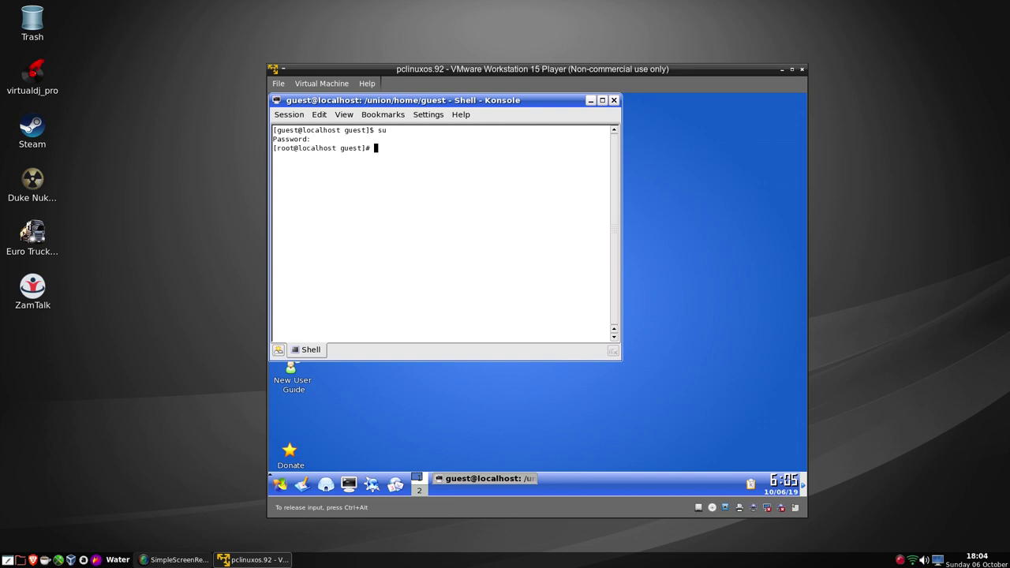
{"action": "type", "text": "service dm sttop"}
{"action": "key", "text": "Return"}
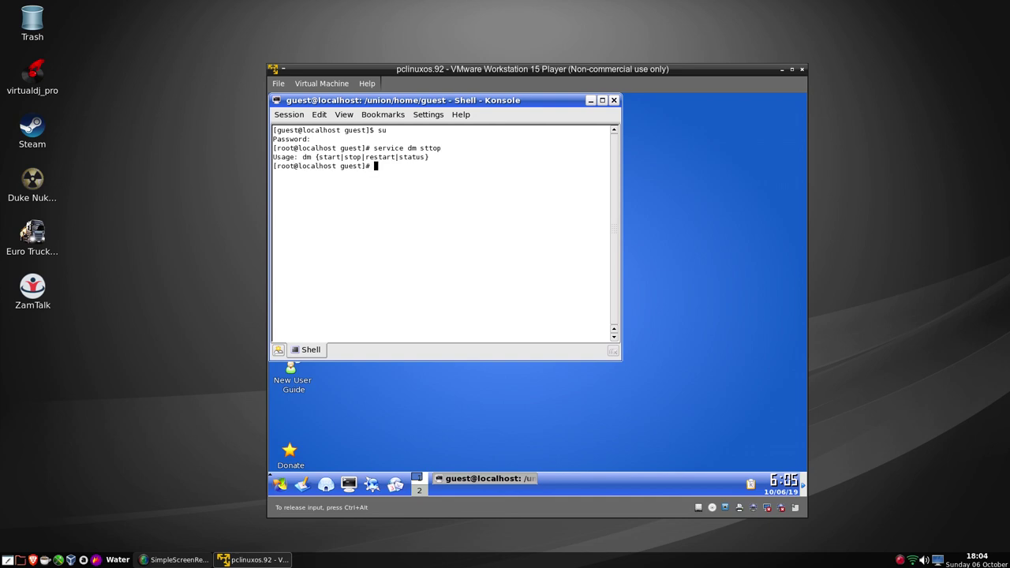
{"action": "key", "text": "Up"}
{"action": "key", "text": "BackSpace"}
{"action": "key", "text": "BackSpace"}
{"action": "key", "text": "BackSpace"}
{"action": "type", "text": "op"}
{"action": "key", "text": "Return"}
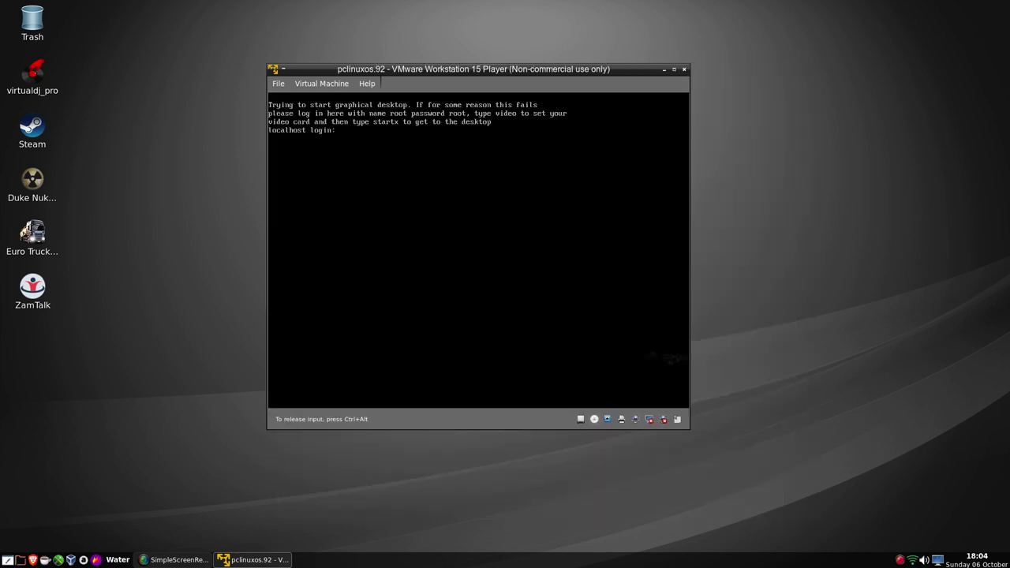
Step: Log in as root at the text console and run 'service dm start'
{"action": "key", "text": "Return"}
{"action": "key", "text": "Return"}
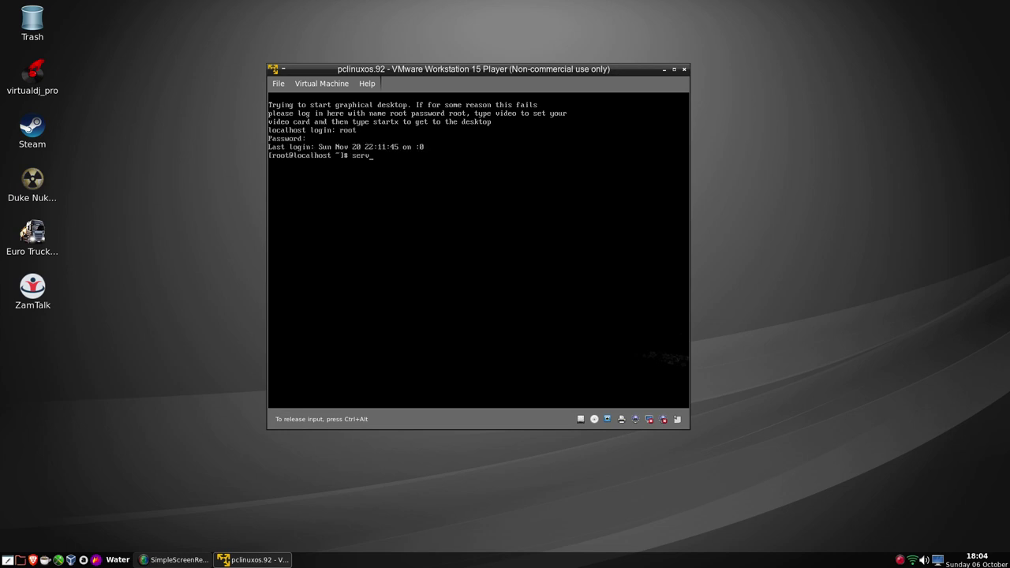
{"action": "type", "text": "service dm start"}
{"action": "key", "text": "Return"}
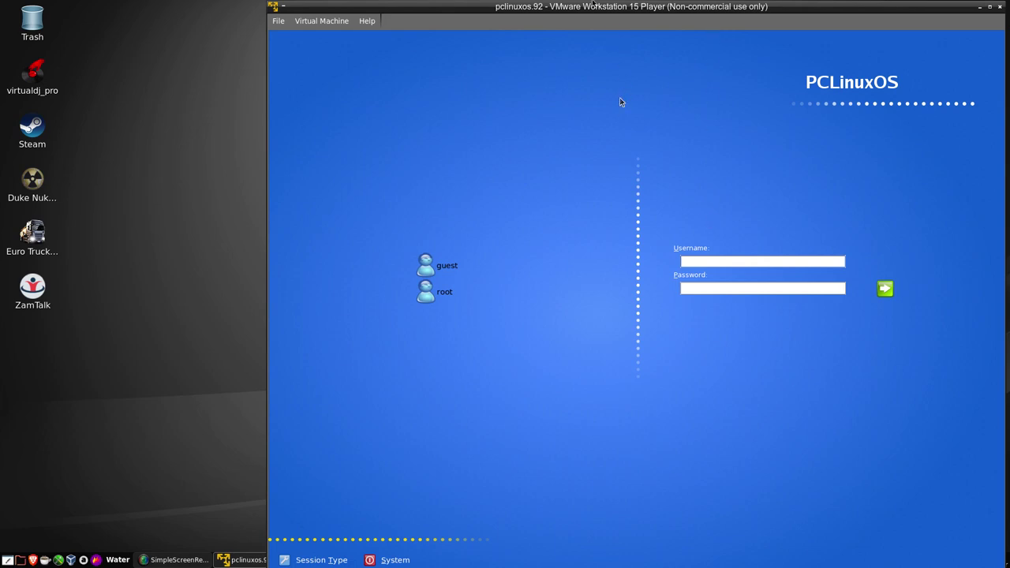
Step: Switch the VM to full screen and log in as guest
{"action": "left_click_drag", "start_coordinate": [594, 5], "coordinate": [502, 4]}
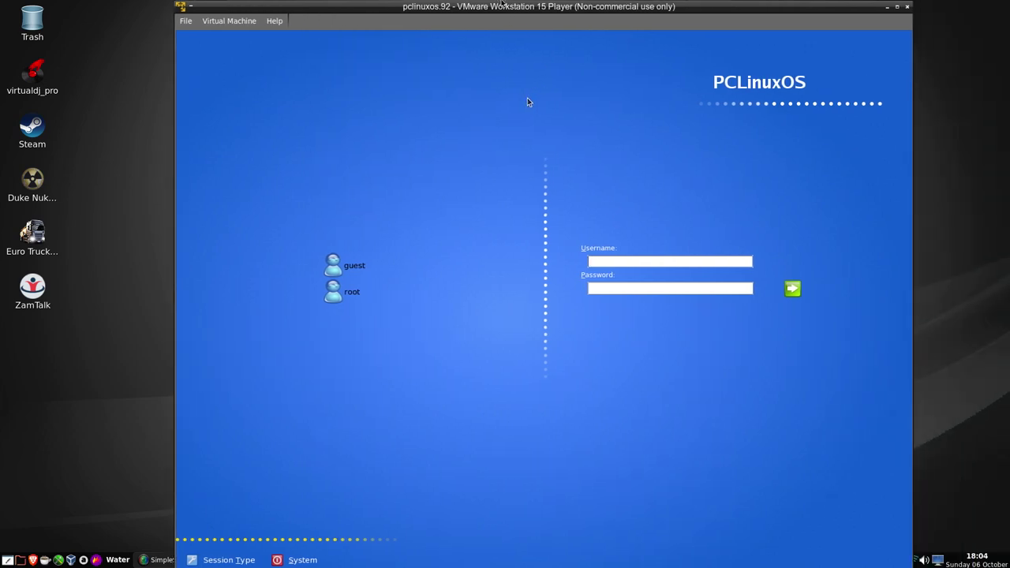
{"action": "left_click", "coordinate": [225, 21]}
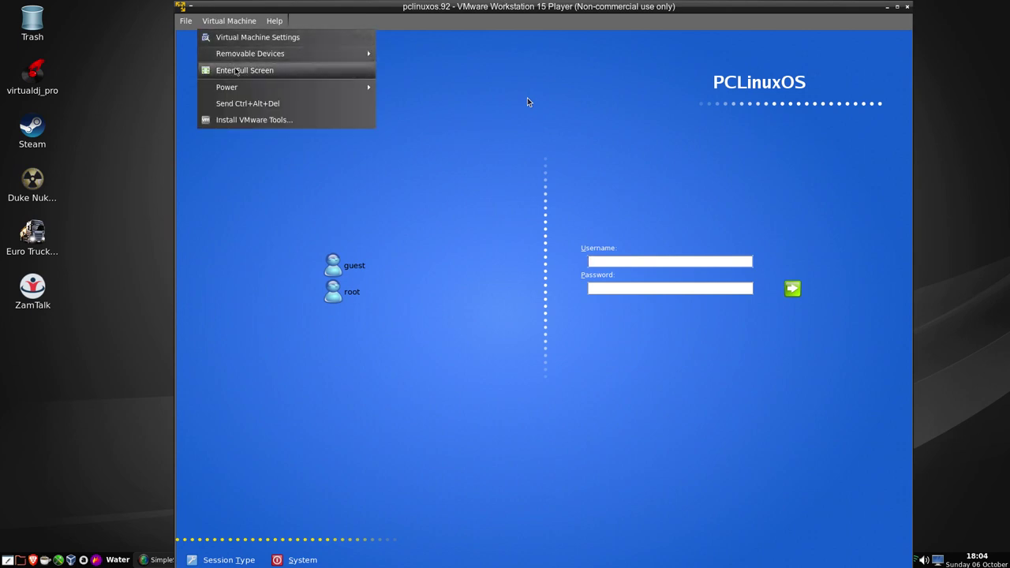
{"action": "left_click", "coordinate": [245, 70]}
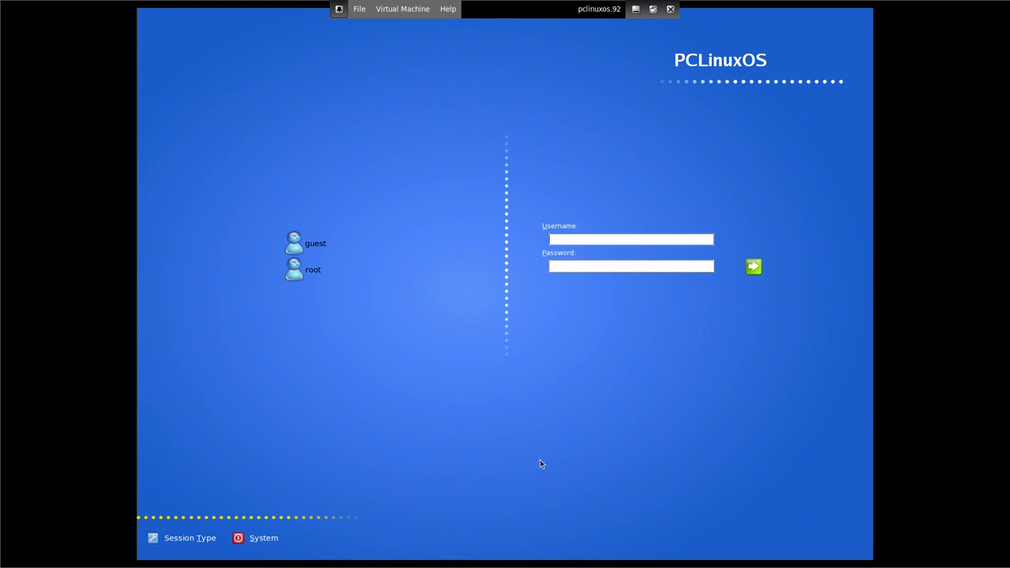
{"action": "left_click", "coordinate": [313, 249]}
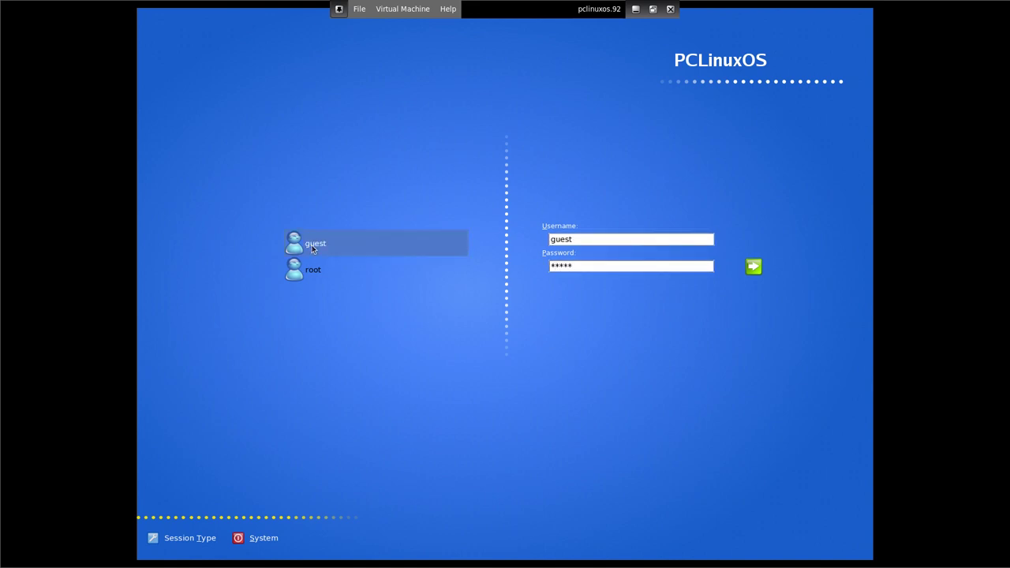
{"action": "key", "text": "Return"}
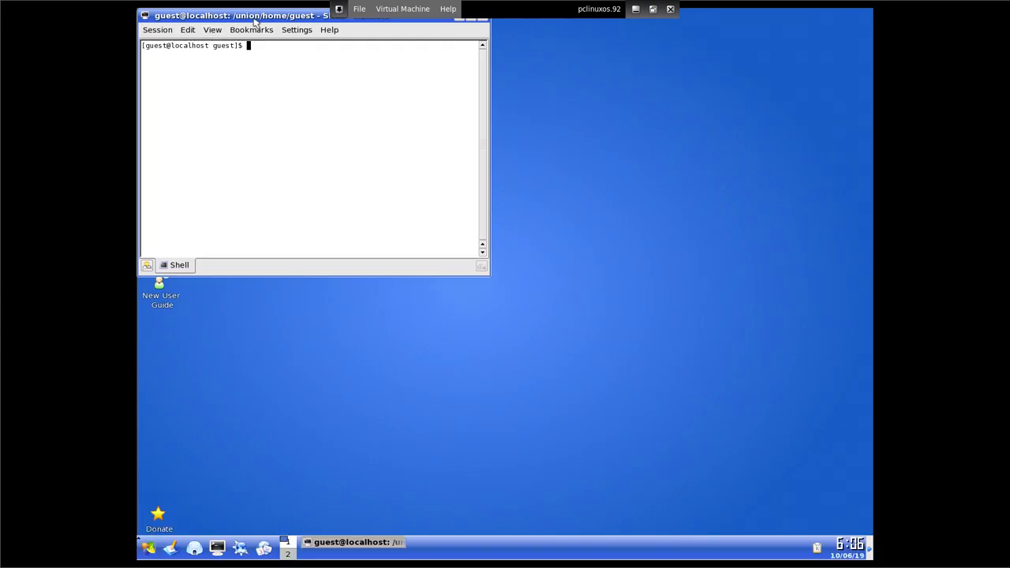
Step: Run 'uname -a' to show kernel 2.6.12, then close the Konsole window
{"action": "left_click_drag", "start_coordinate": [264, 15], "coordinate": [321, 112]}
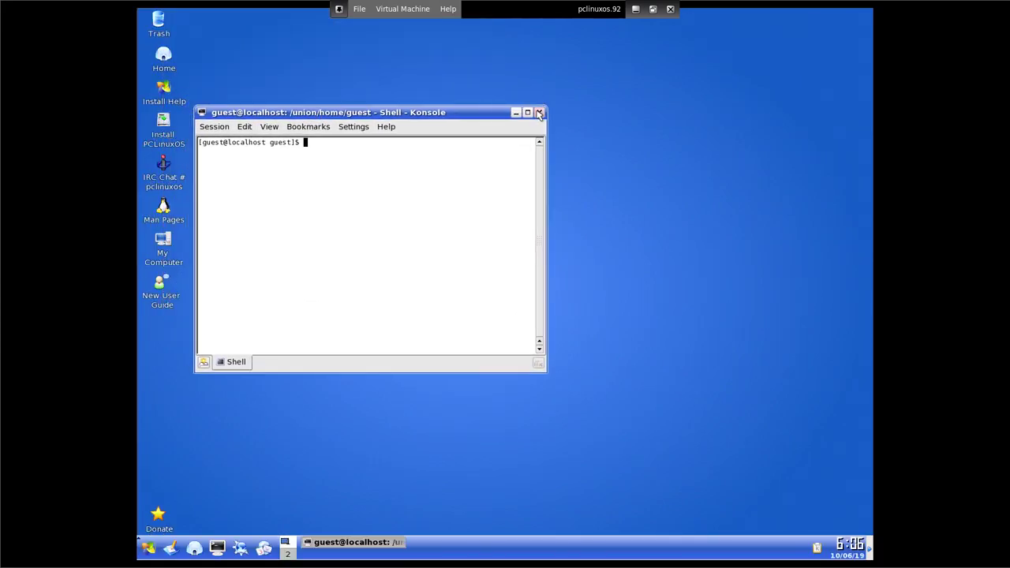
{"action": "type", "text": "uname -a"}
{"action": "key", "text": "Return"}
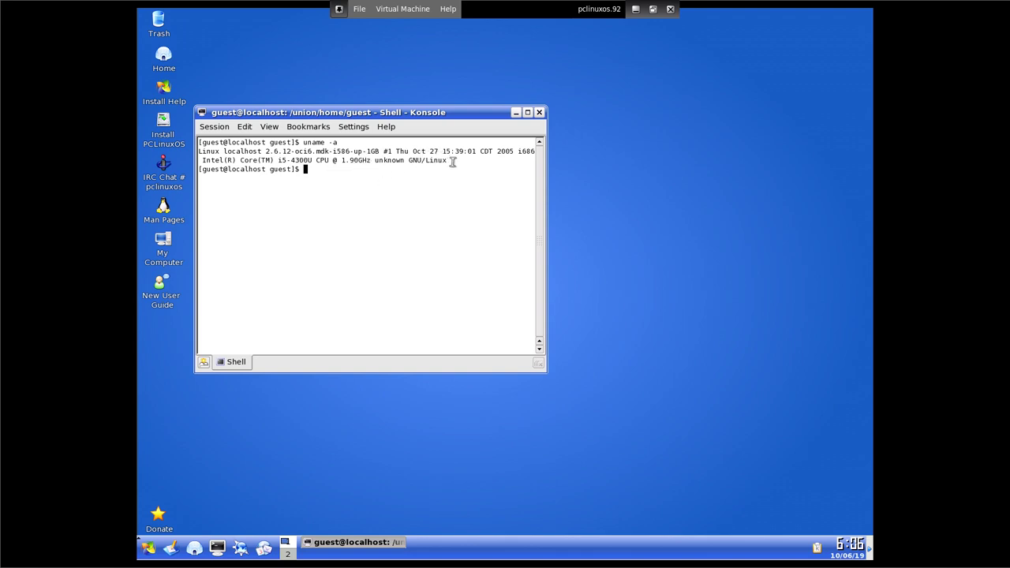
{"action": "left_click", "coordinate": [539, 112]}
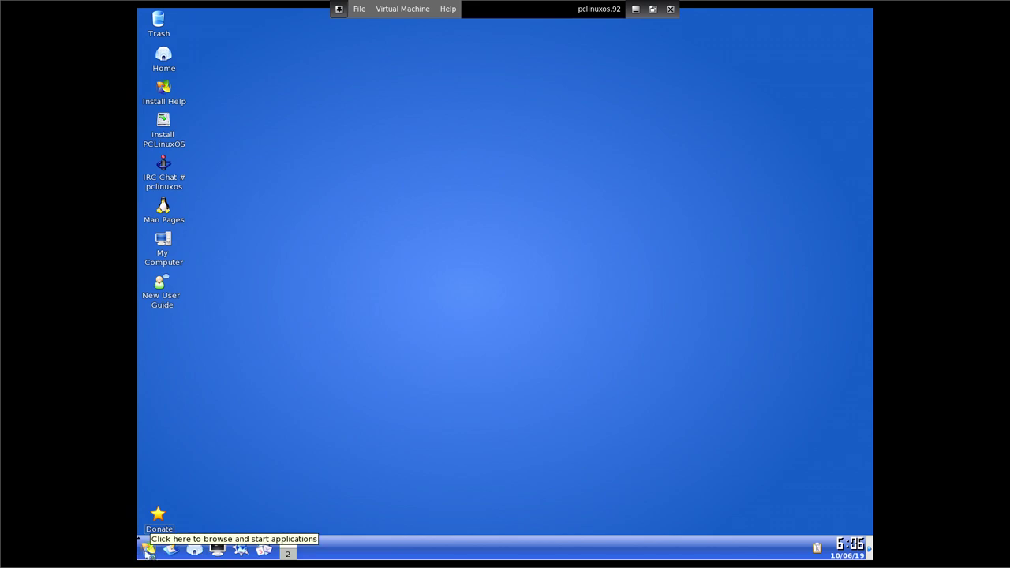
{"action": "left_click", "coordinate": [149, 551]}
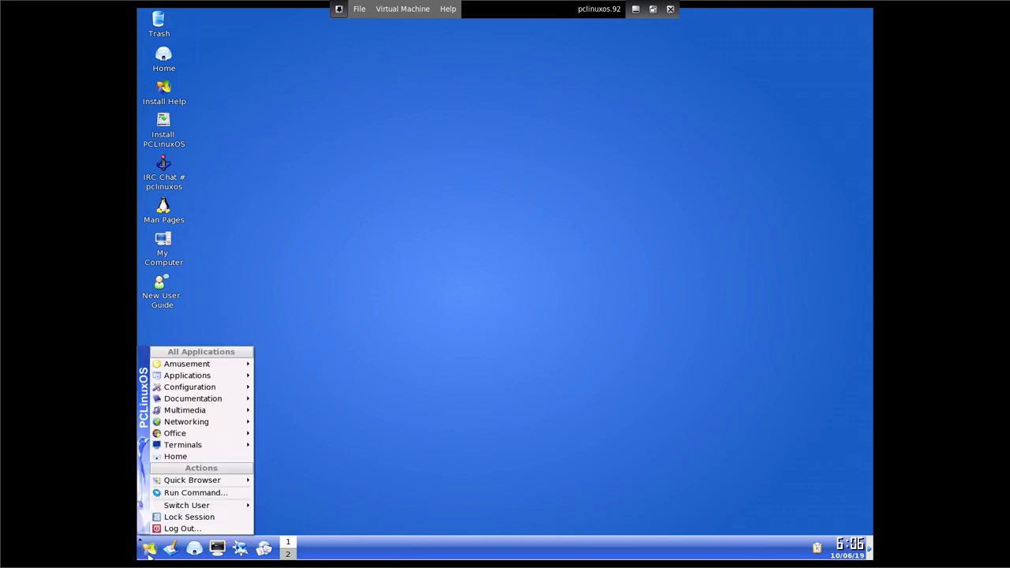
{"action": "mouse_move", "coordinate": [198, 367]}
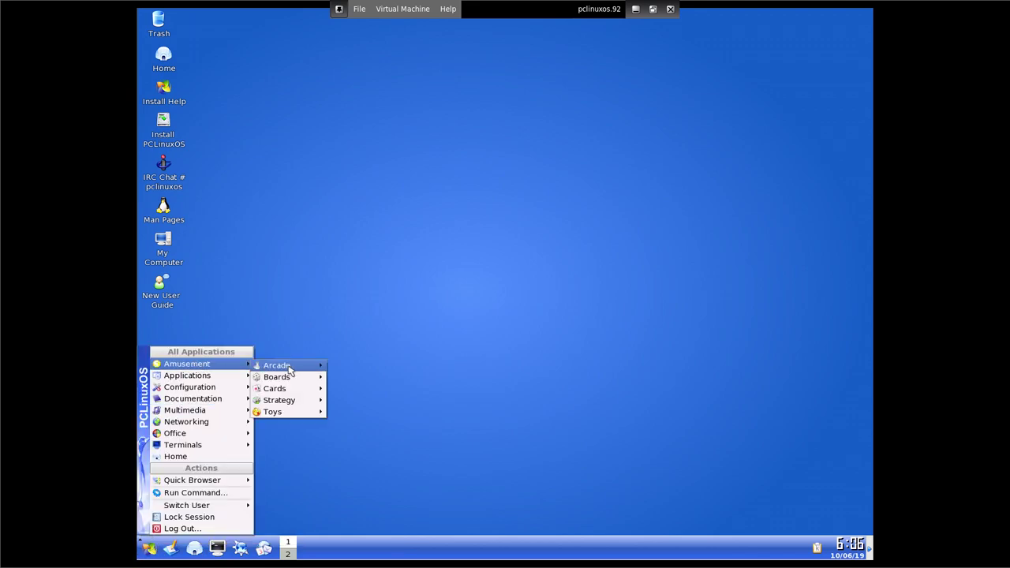
{"action": "mouse_move", "coordinate": [291, 369]}
{"action": "left_click", "coordinate": [370, 371]}
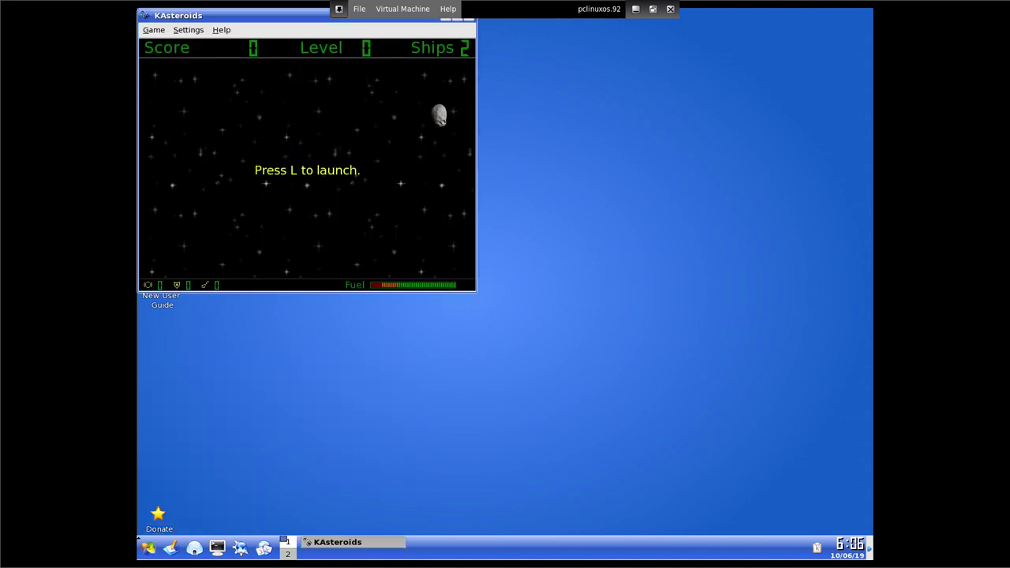
{"action": "left_click_drag", "start_coordinate": [303, 21], "coordinate": [414, 89]}
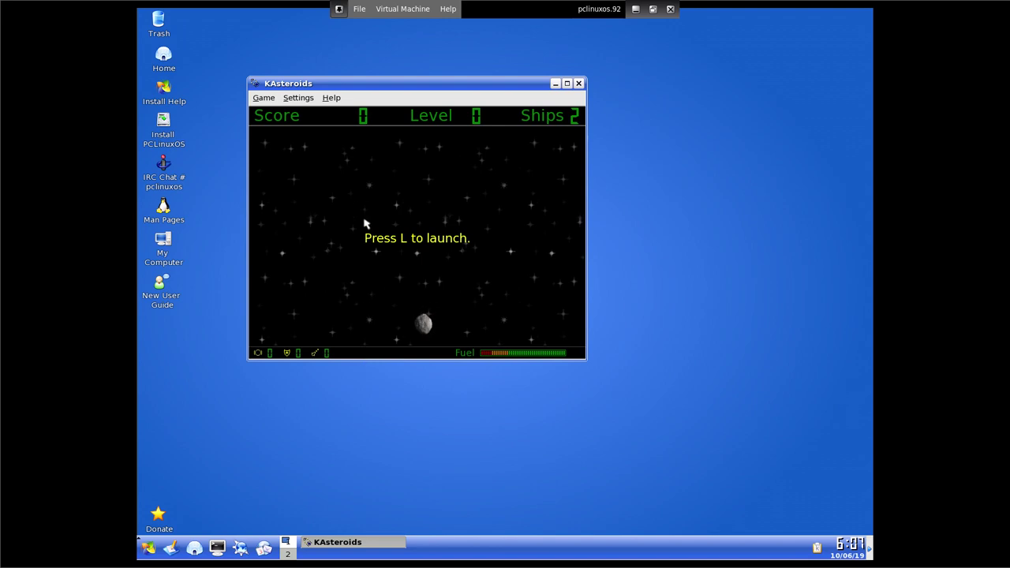
{"action": "left_click", "coordinate": [579, 83]}
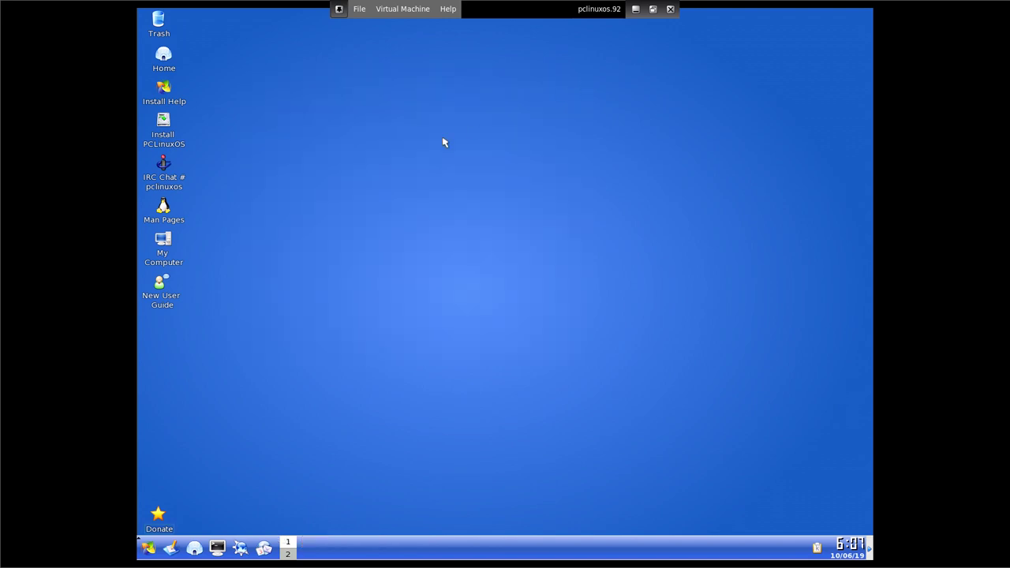
Step: Launch KReversi from Amusement > Boards and move its window to the screen centre
{"action": "left_click", "coordinate": [149, 548]}
{"action": "mouse_move", "coordinate": [207, 365]}
{"action": "mouse_move", "coordinate": [336, 369]}
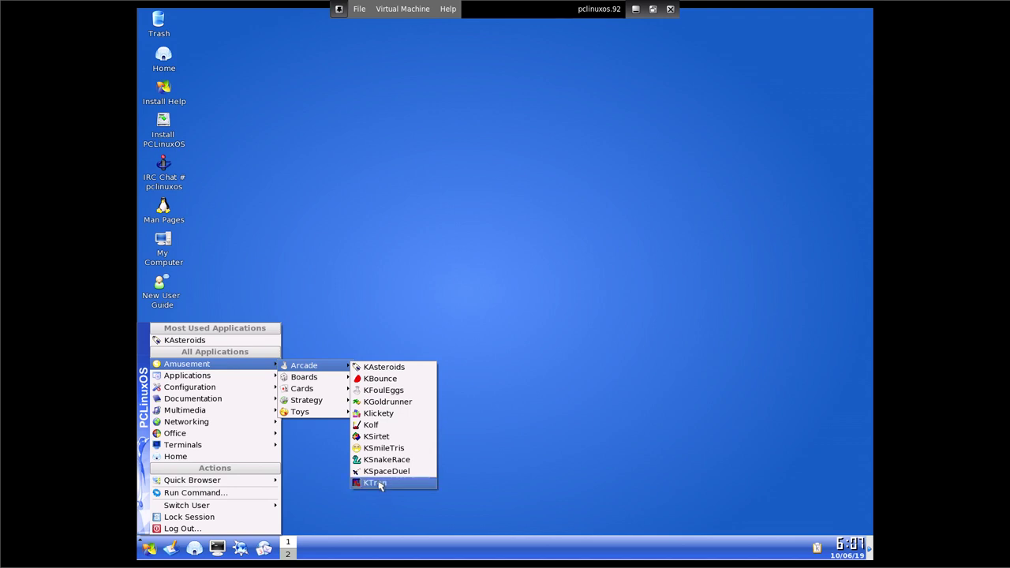
{"action": "mouse_move", "coordinate": [302, 375]}
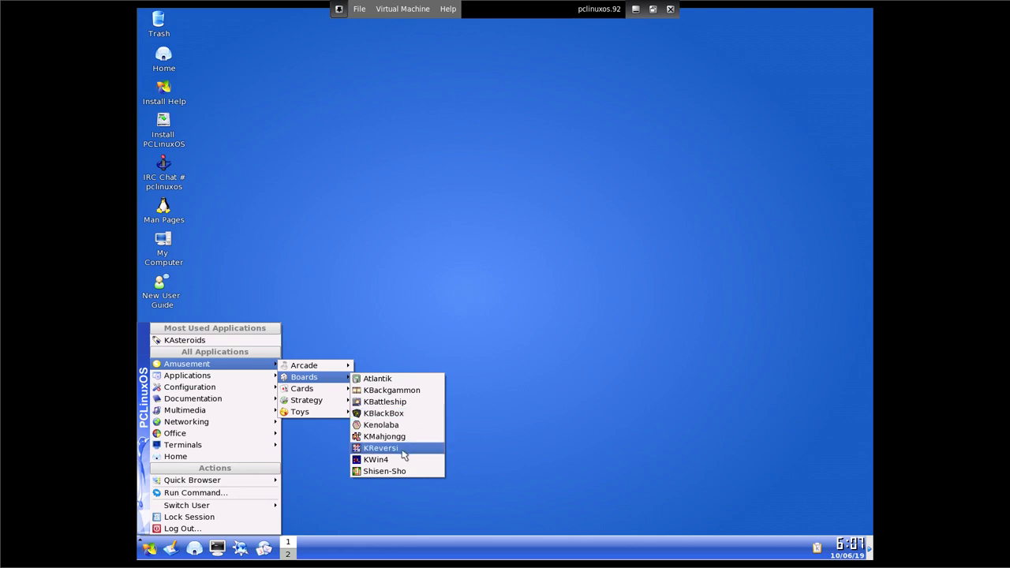
{"action": "left_click", "coordinate": [381, 448]}
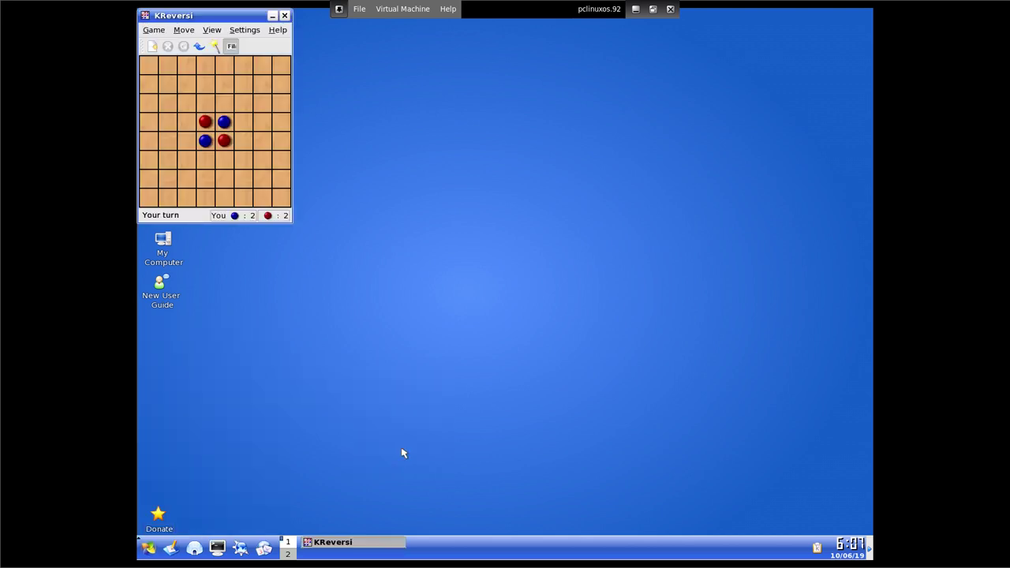
{"action": "left_click", "coordinate": [245, 30]}
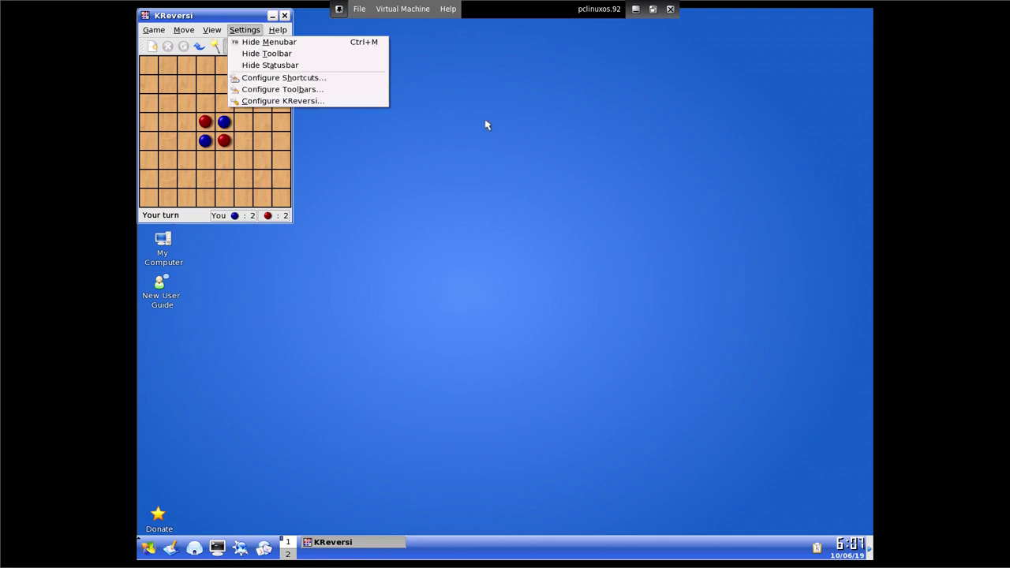
{"action": "left_click", "coordinate": [489, 127]}
{"action": "left_click_drag", "start_coordinate": [207, 17], "coordinate": [403, 113]}
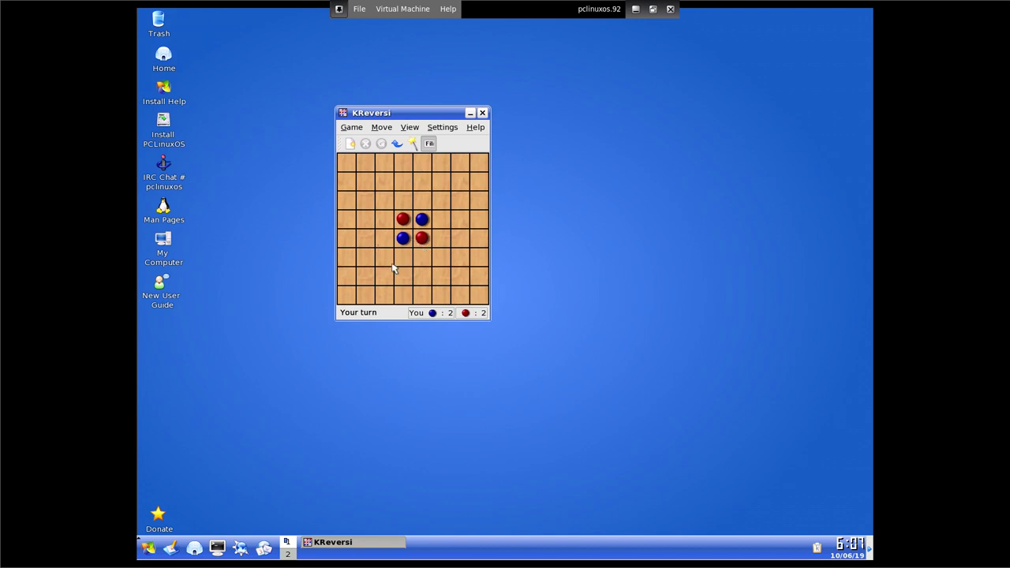
Step: Play six blue moves around the centre cluster of the Reversi board
{"action": "left_click", "coordinate": [405, 202]}
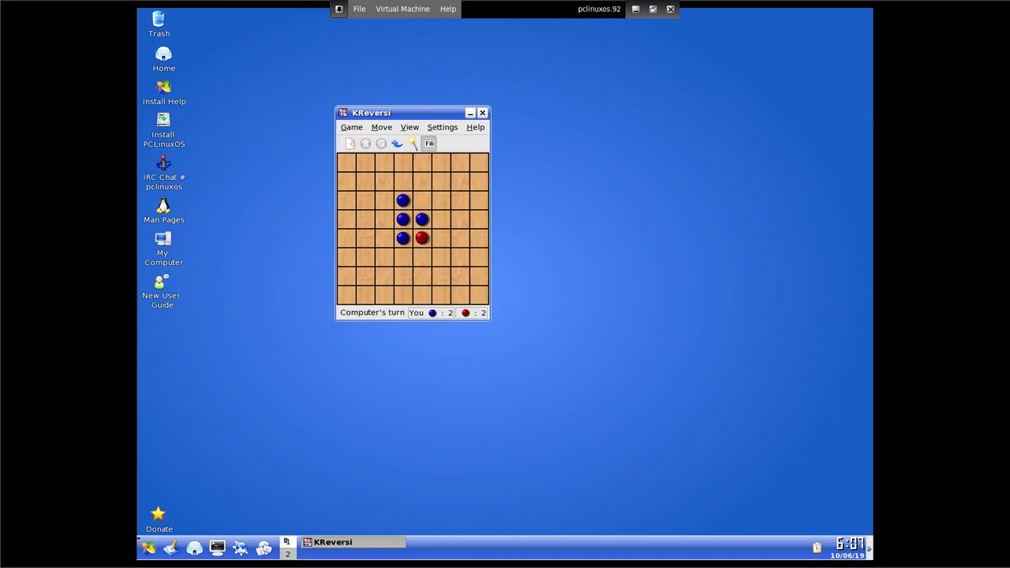
{"action": "left_click", "coordinate": [441, 220]}
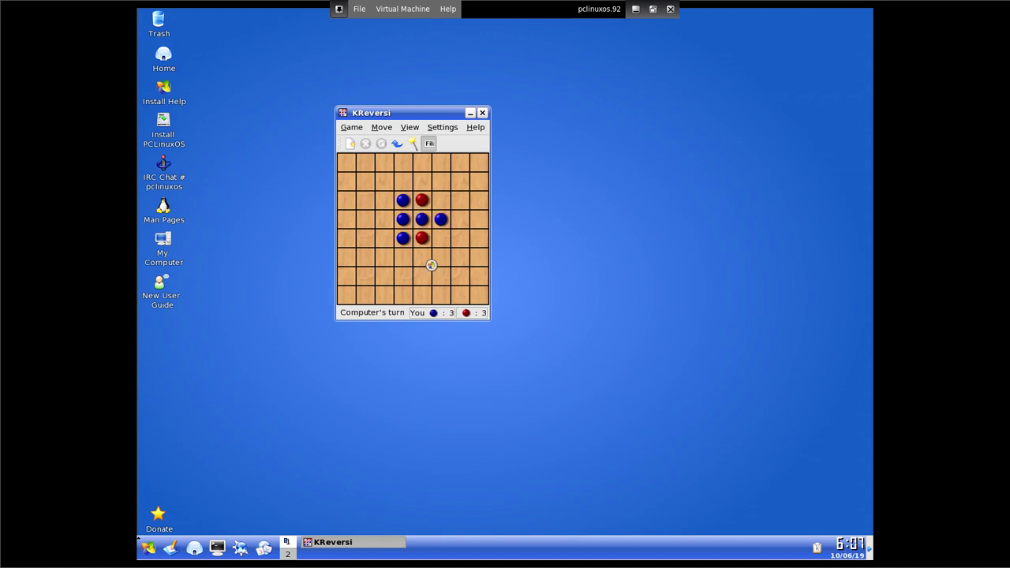
{"action": "left_click", "coordinate": [404, 182]}
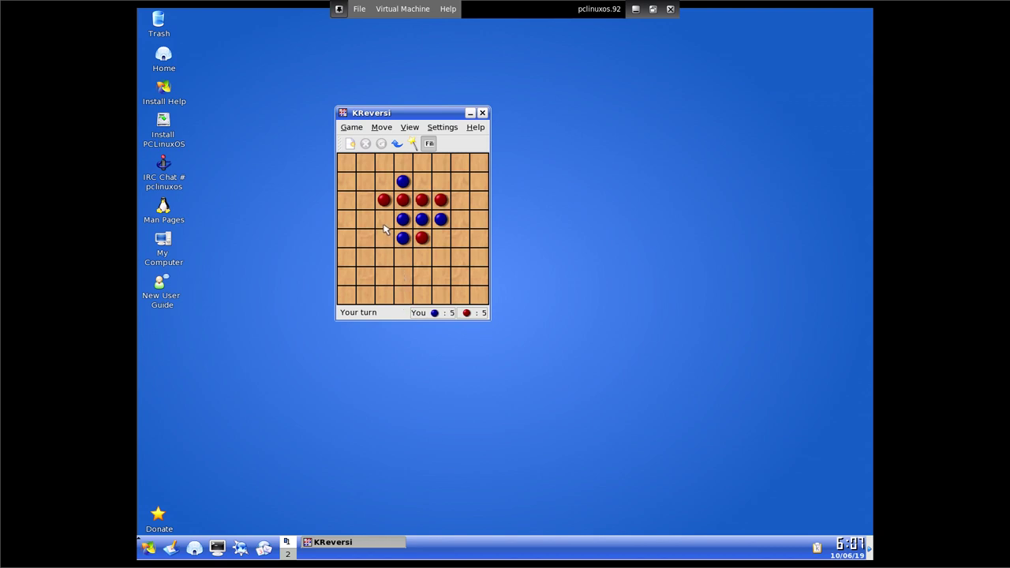
{"action": "left_click", "coordinate": [423, 181]}
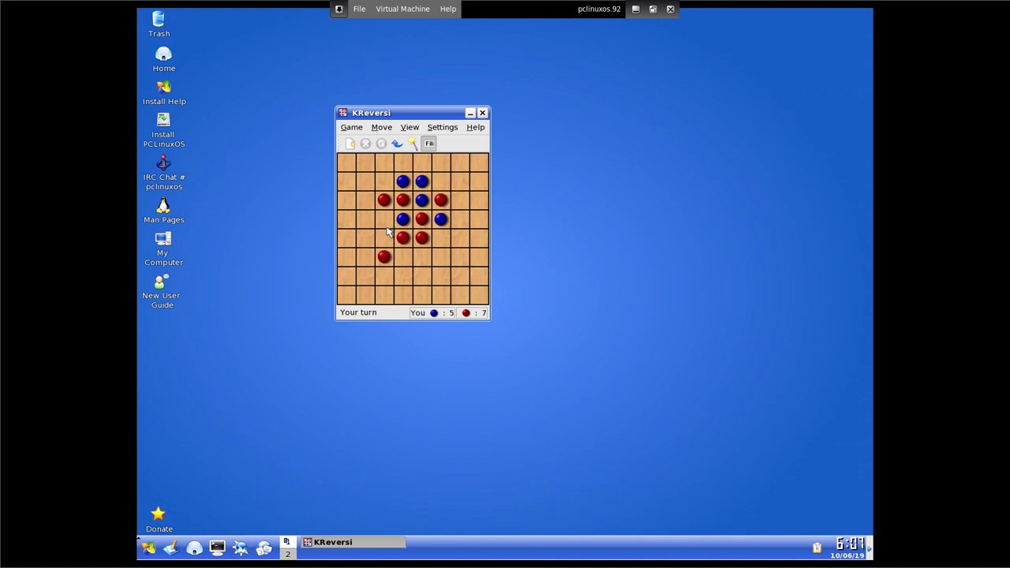
{"action": "left_click", "coordinate": [422, 256]}
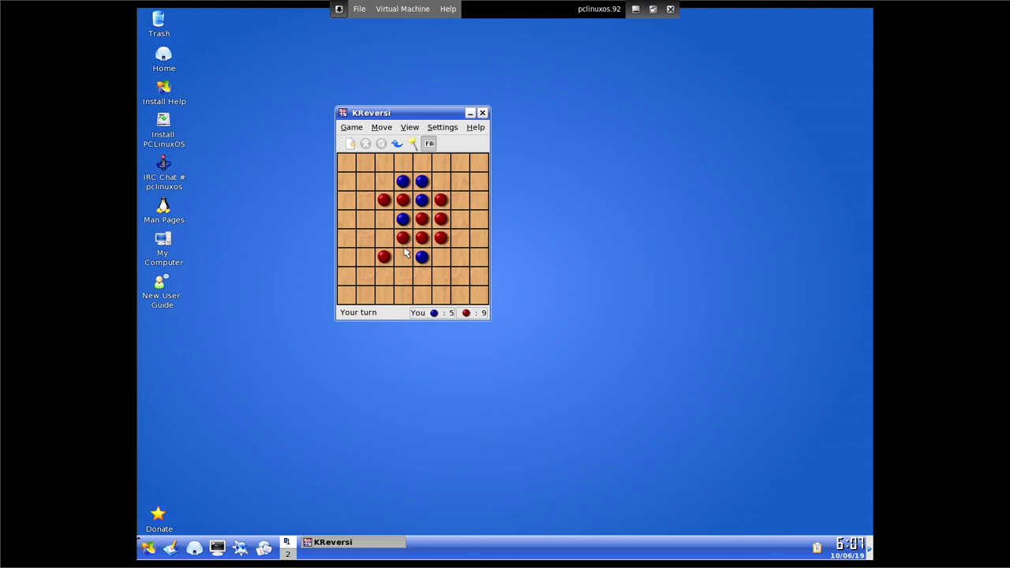
{"action": "left_click", "coordinate": [403, 257]}
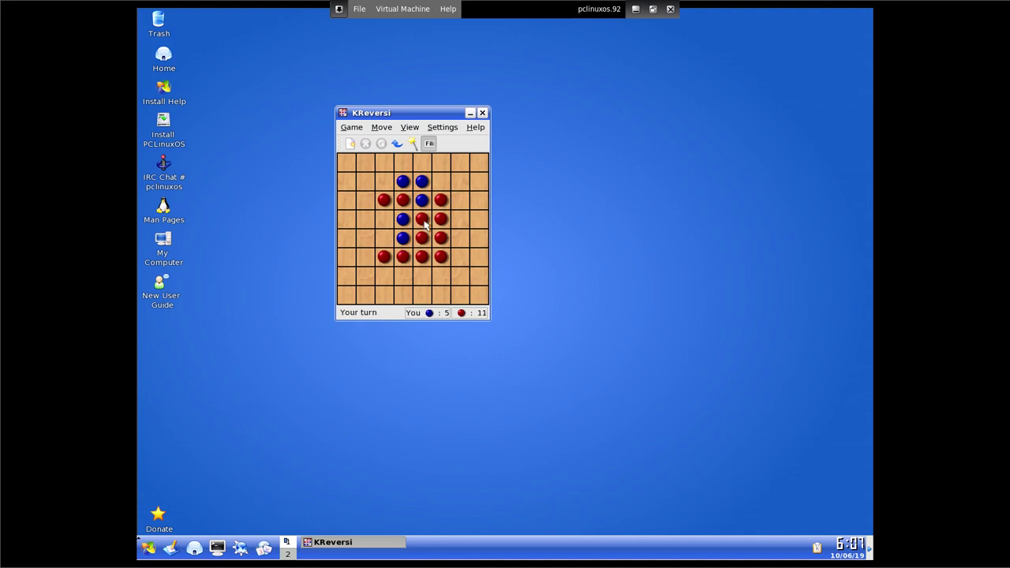
Step: Play six more blue moves that flip red discs along columns, diagonals and the right edge
{"action": "left_click", "coordinate": [419, 276]}
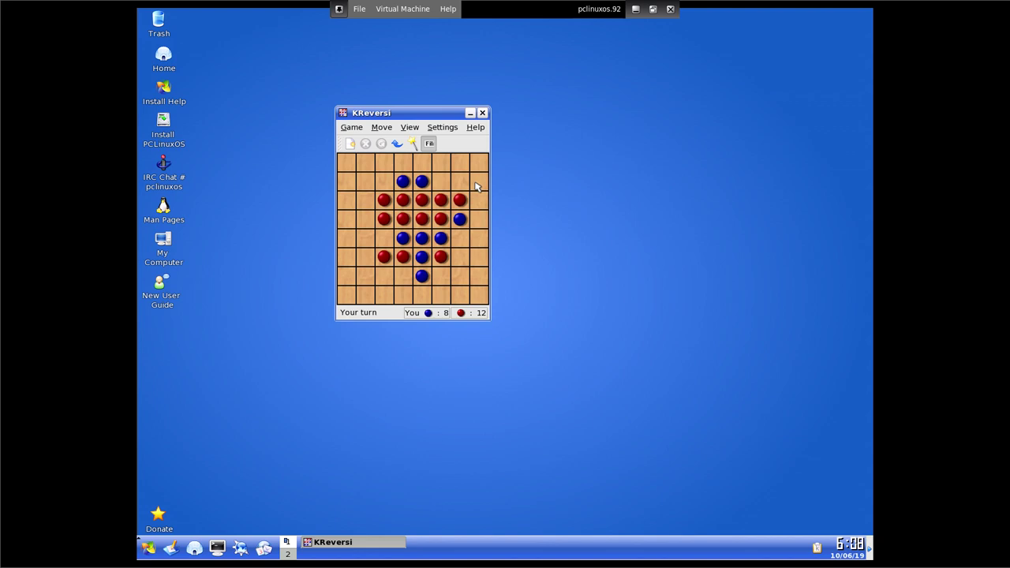
{"action": "left_click", "coordinate": [477, 186]}
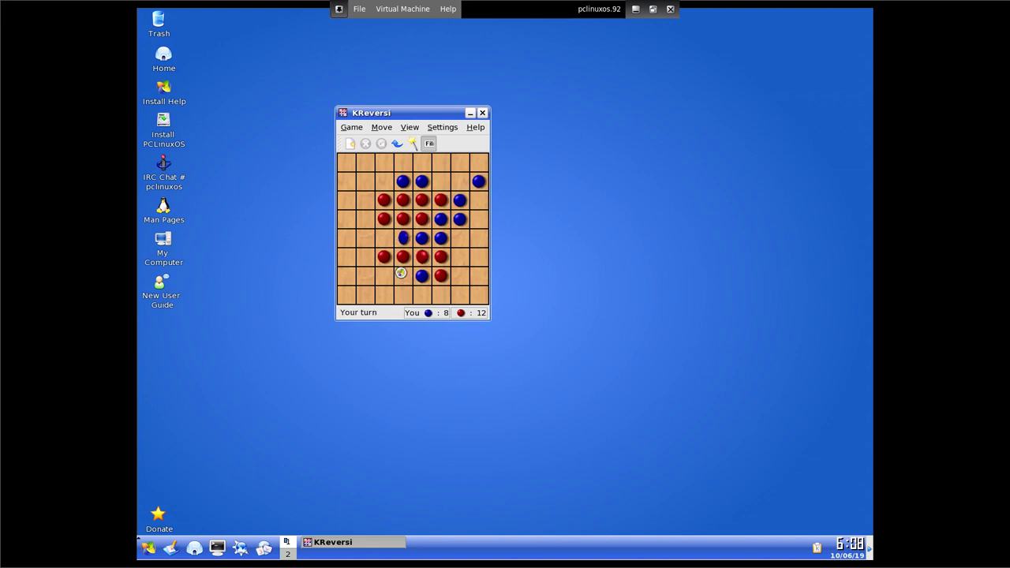
{"action": "left_click", "coordinate": [442, 294]}
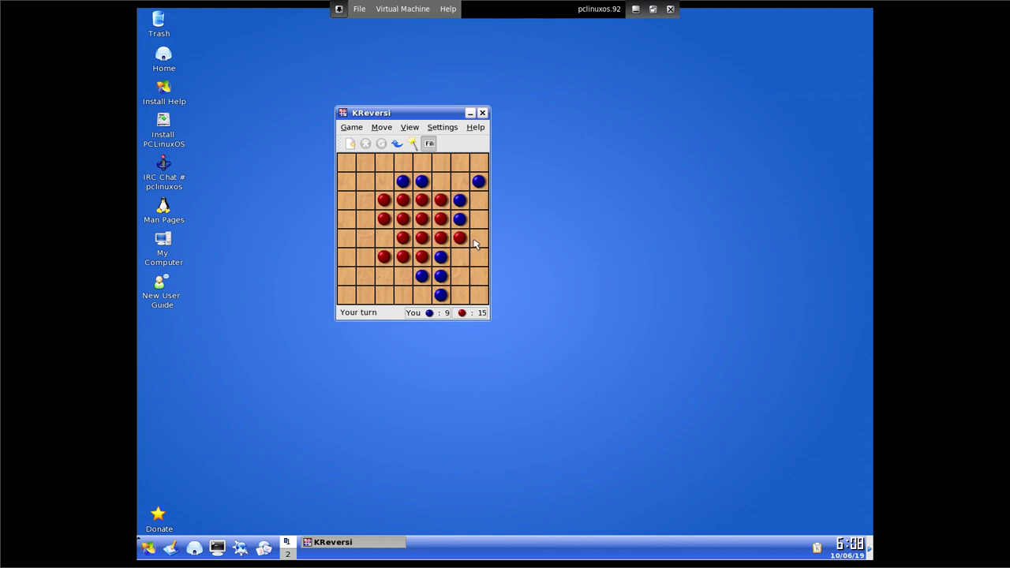
{"action": "left_click", "coordinate": [478, 255]}
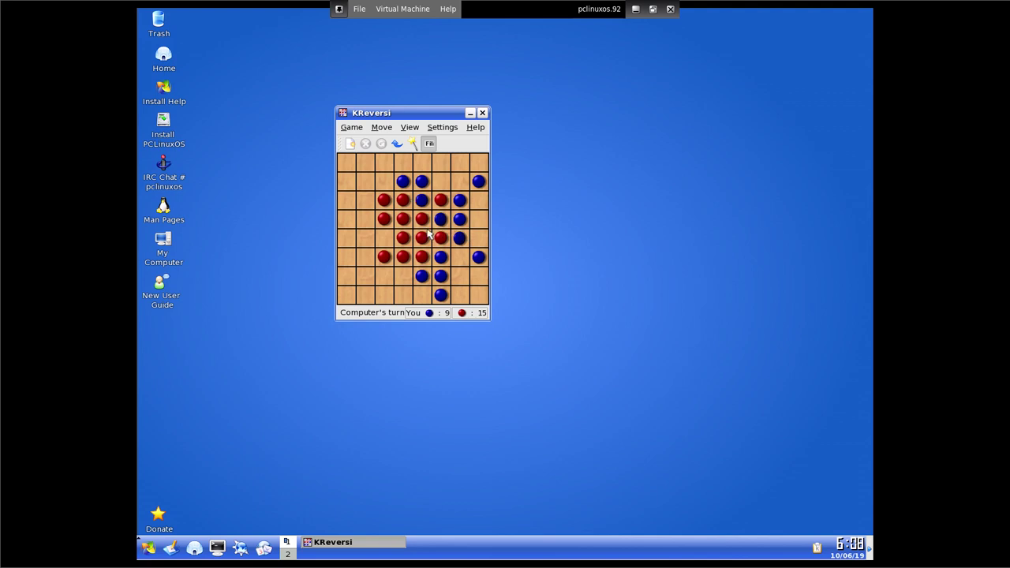
{"action": "left_click", "coordinate": [441, 163]}
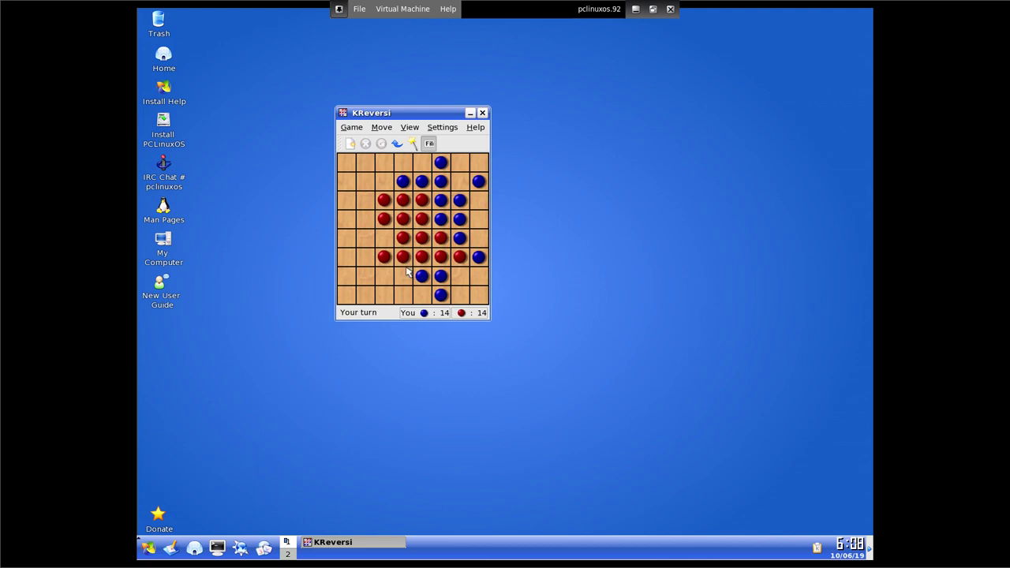
{"action": "left_click", "coordinate": [407, 274]}
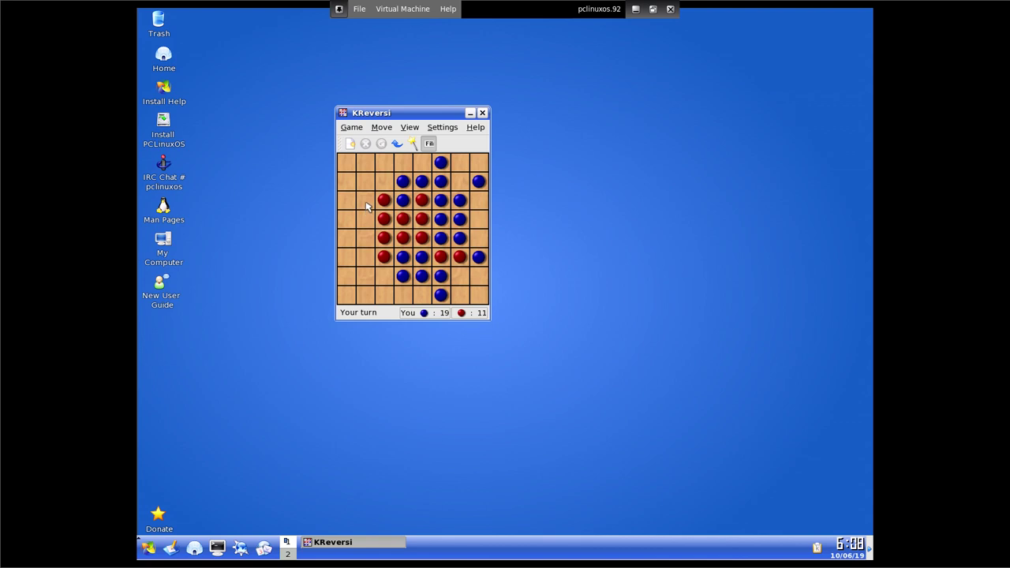
Step: Play blue discs along the left side, bottom row and right edge of the Reversi board
{"action": "left_click", "coordinate": [367, 224]}
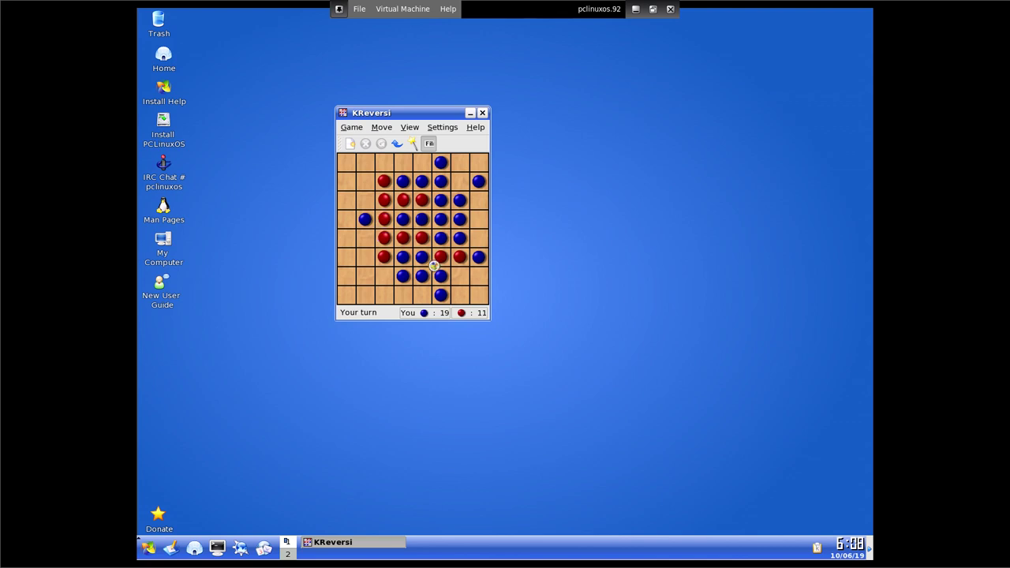
{"action": "left_click", "coordinate": [367, 204]}
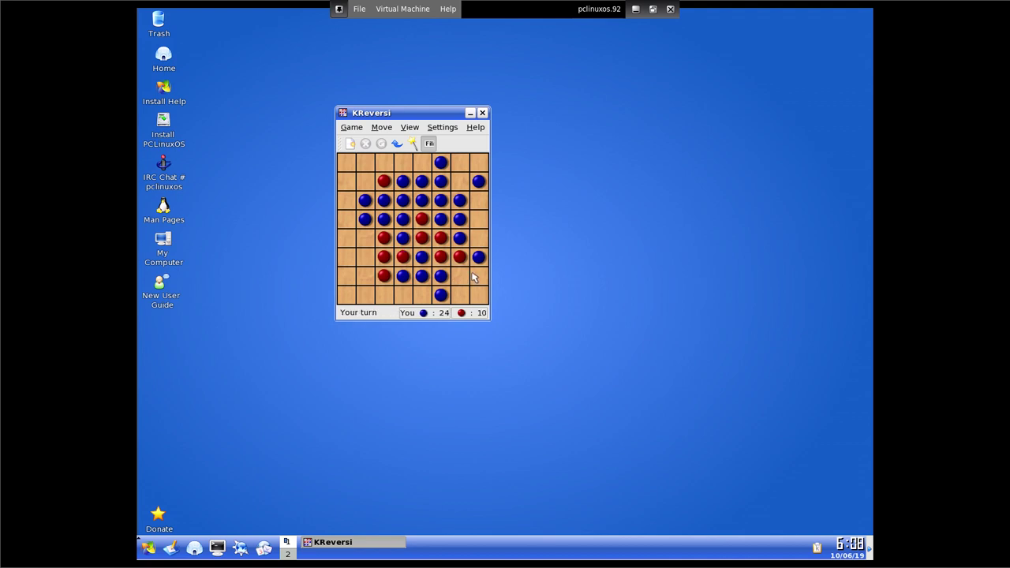
{"action": "left_click", "coordinate": [476, 276]}
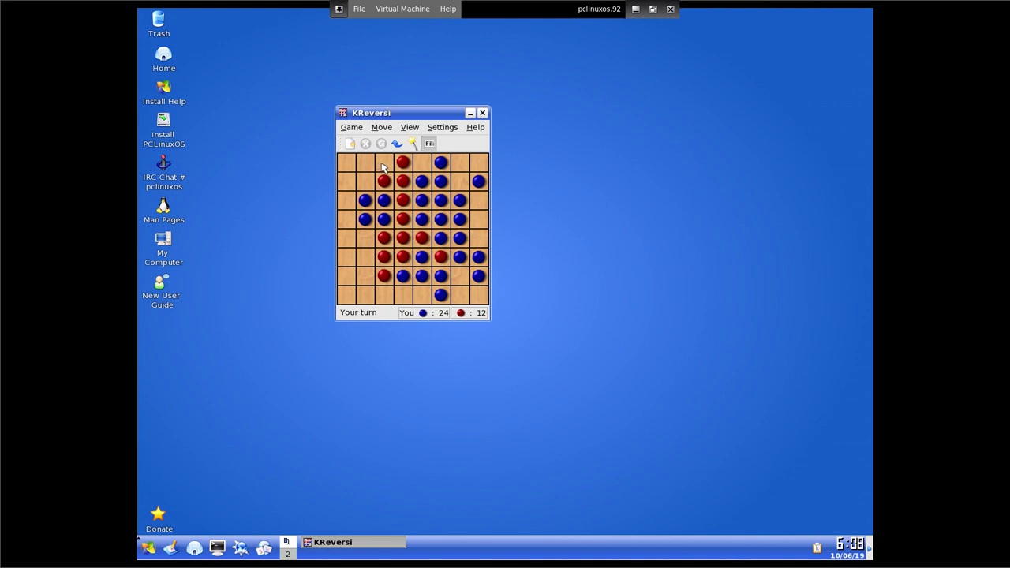
{"action": "left_click", "coordinate": [383, 165]}
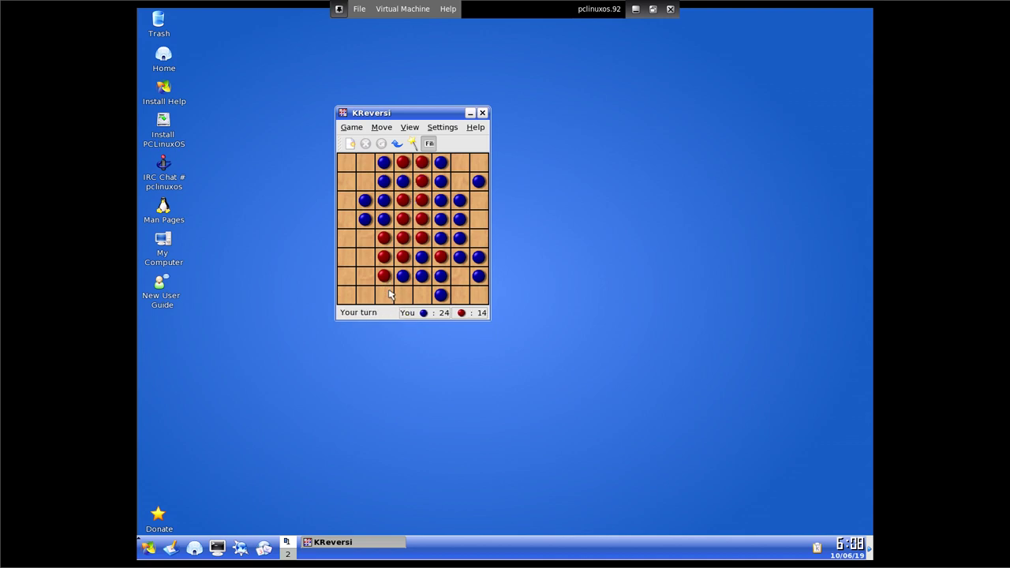
{"action": "left_click", "coordinate": [387, 296]}
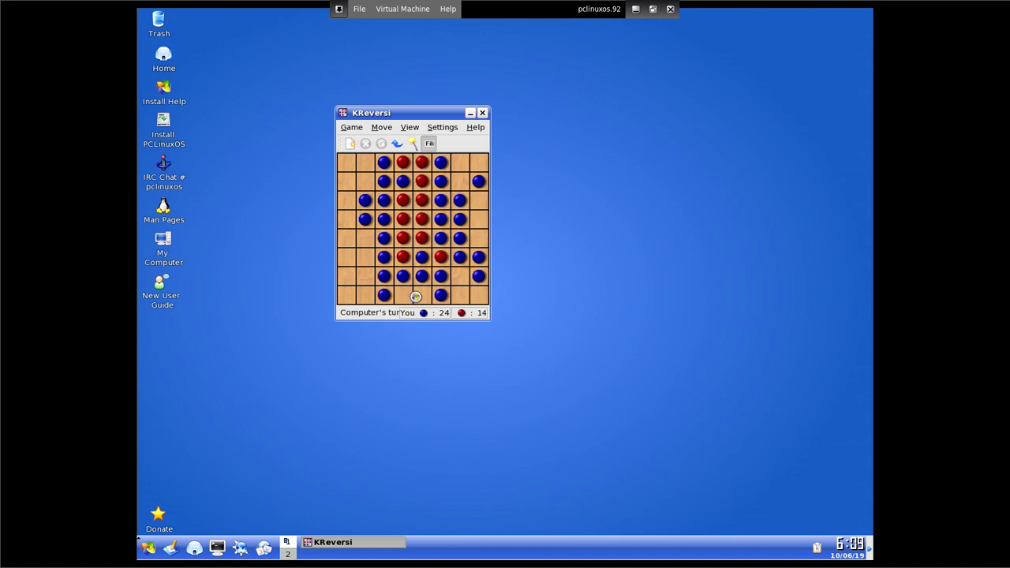
{"action": "left_click", "coordinate": [462, 276]}
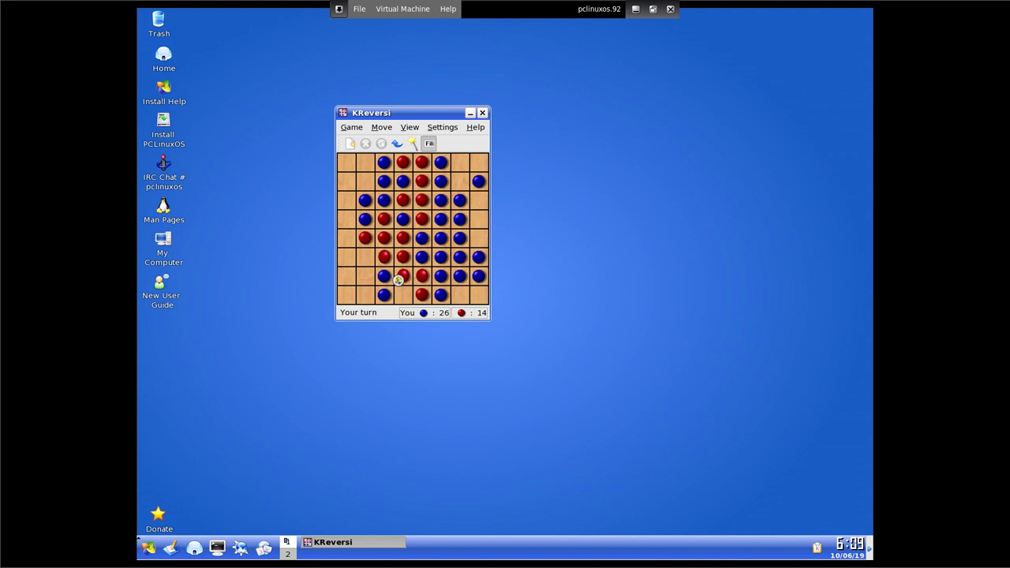
{"action": "left_click", "coordinate": [405, 298]}
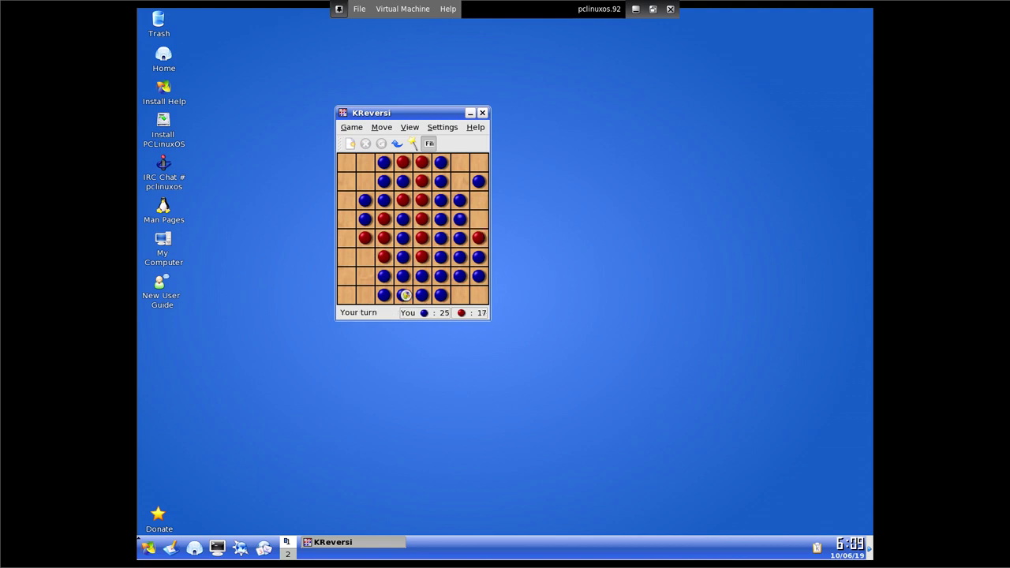
{"action": "left_click", "coordinate": [479, 218]}
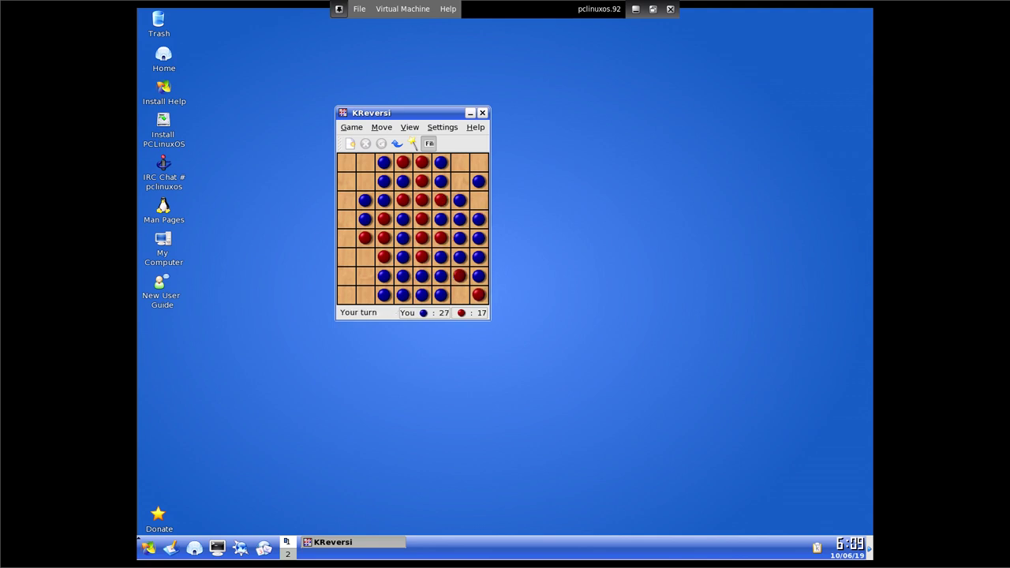
{"action": "left_click", "coordinate": [462, 295]}
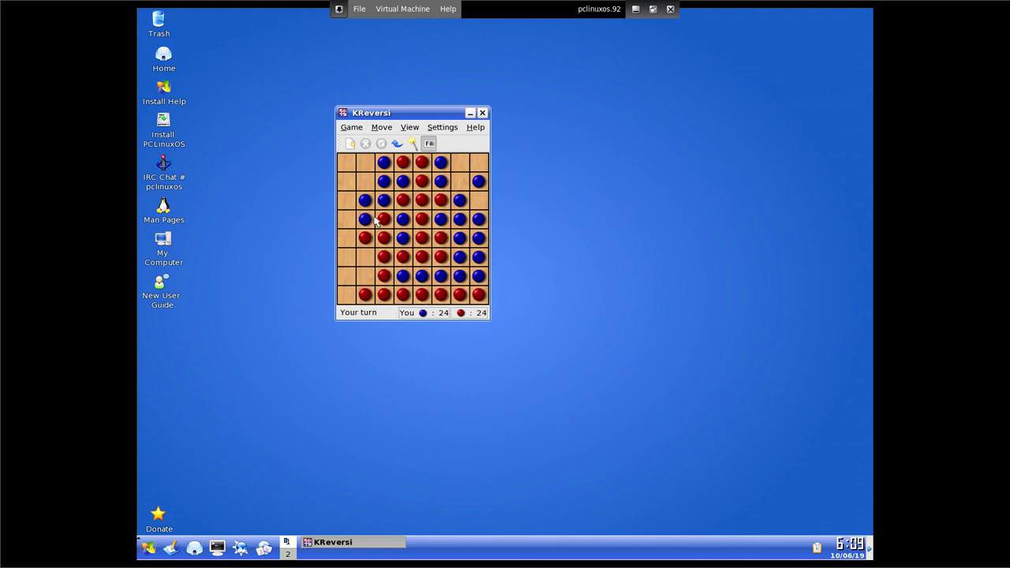
{"action": "left_click", "coordinate": [365, 257]}
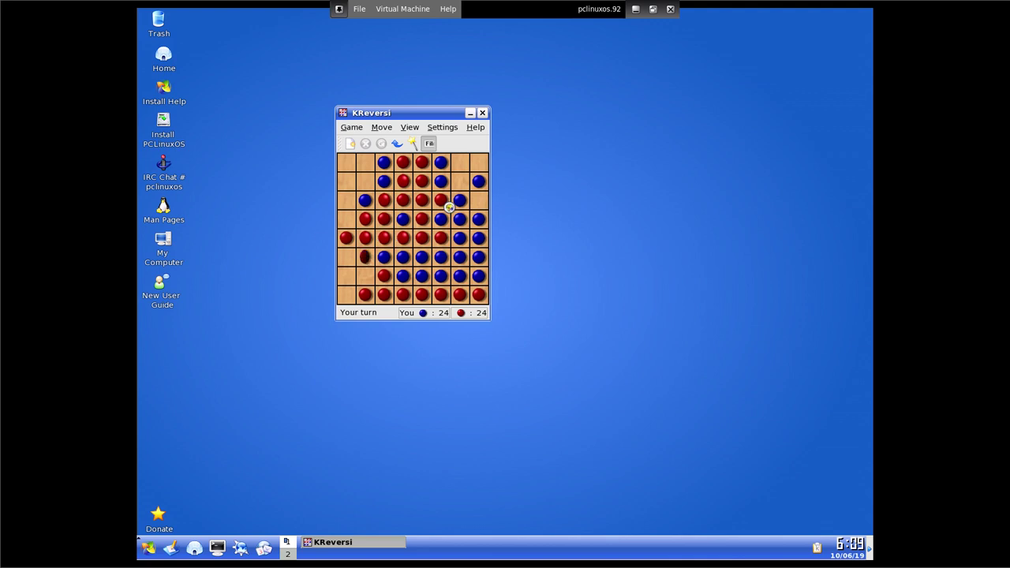
{"action": "left_click", "coordinate": [347, 202]}
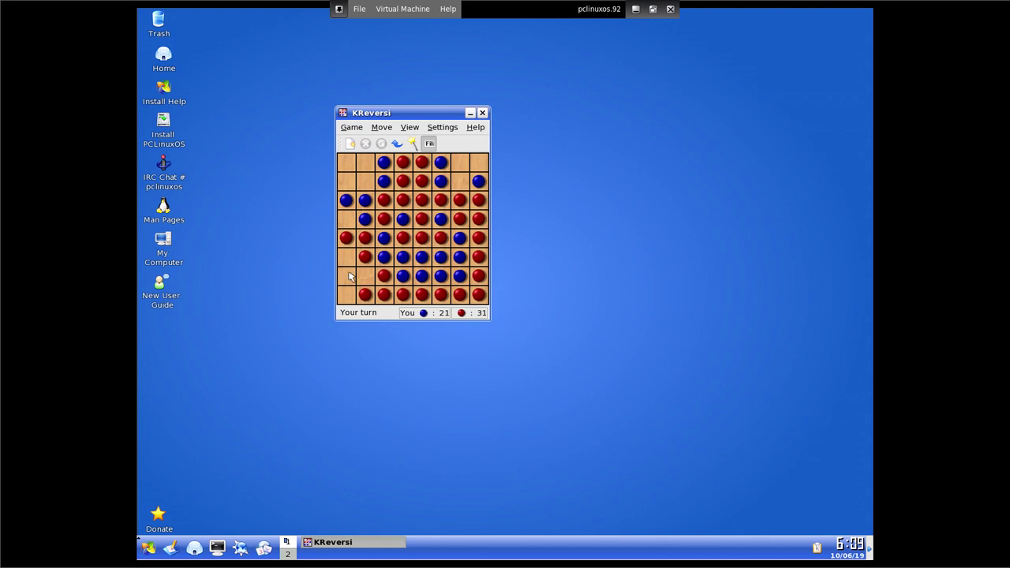
Step: Take both top corners and fill the last empty squares to win 36 to 28
{"action": "left_click", "coordinate": [457, 184]}
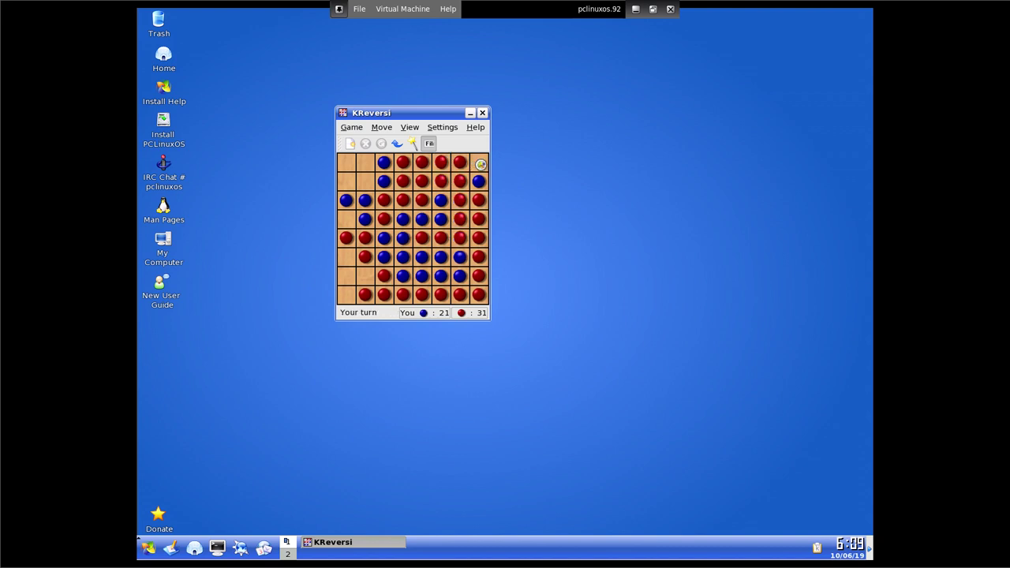
{"action": "left_click", "coordinate": [481, 164]}
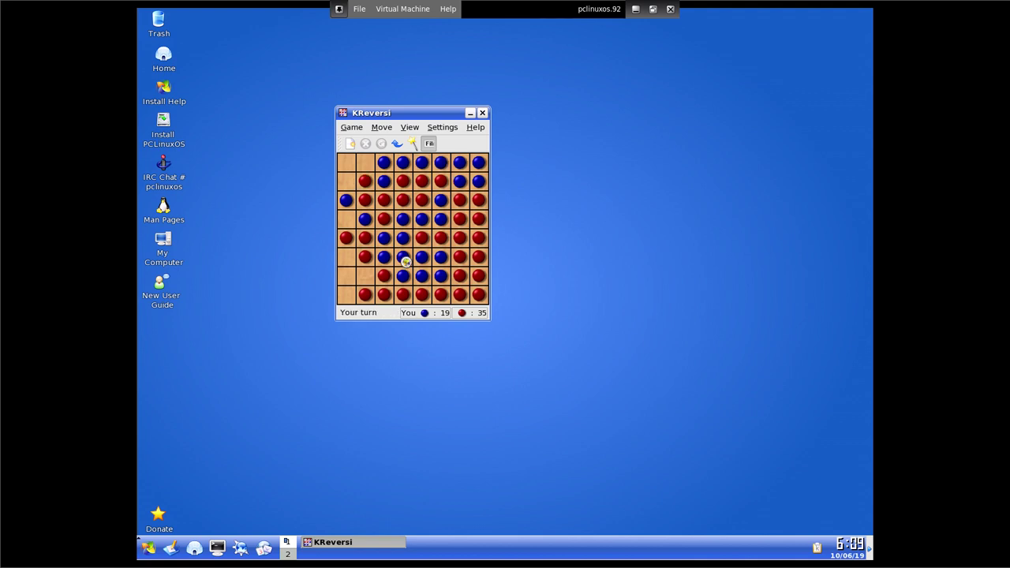
{"action": "left_click", "coordinate": [345, 166]}
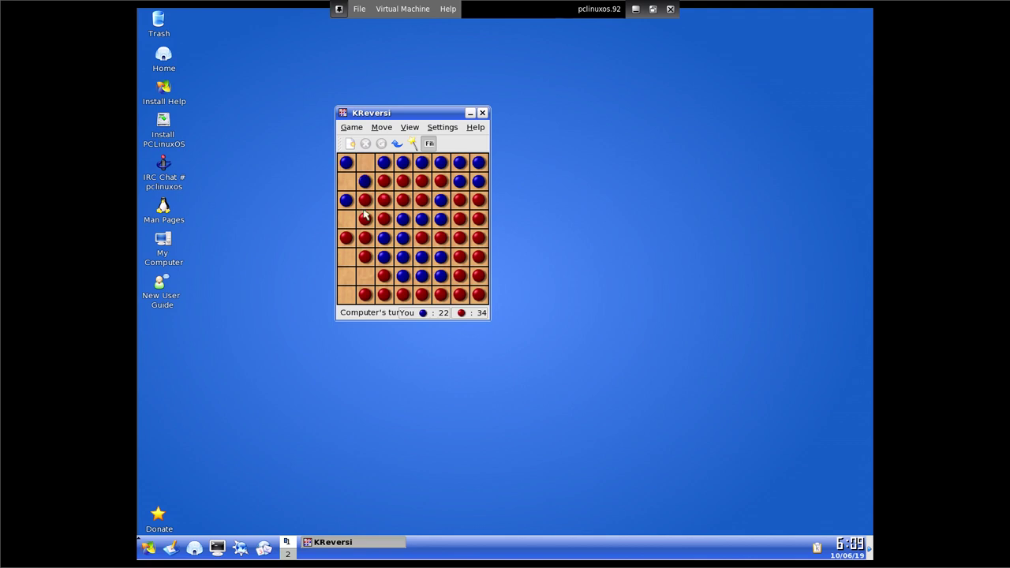
{"action": "left_click", "coordinate": [366, 164]}
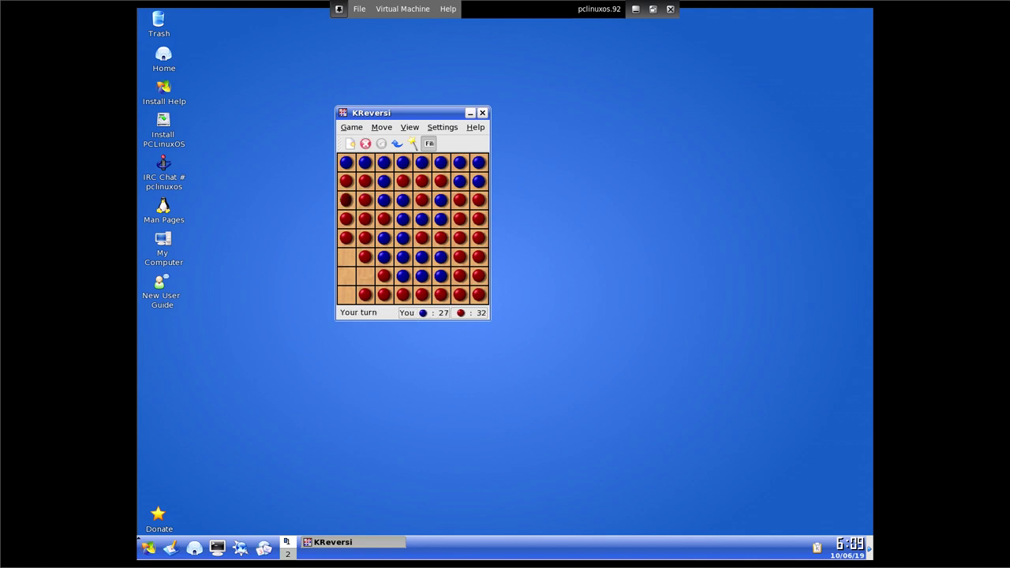
{"action": "left_click", "coordinate": [348, 257]}
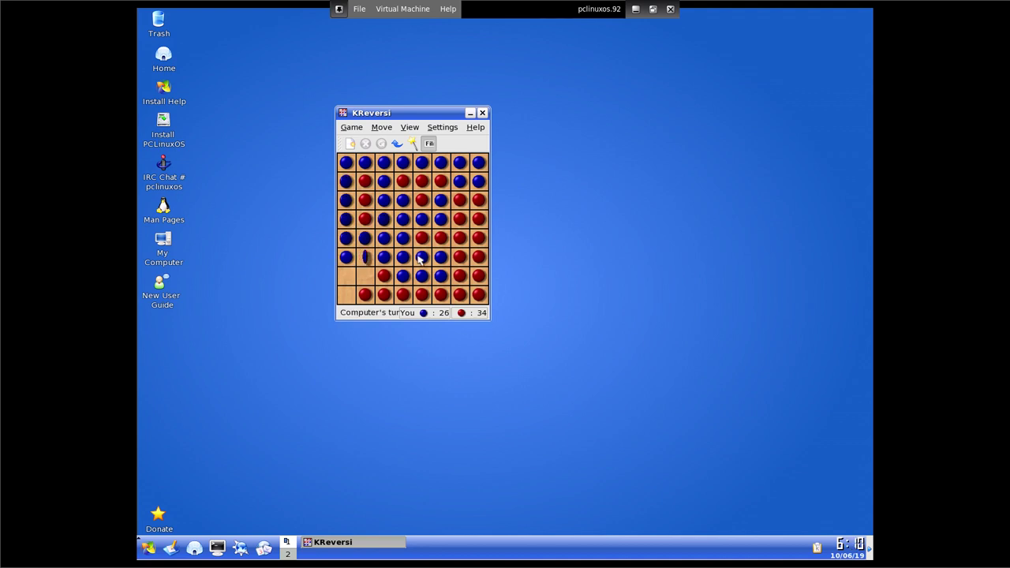
{"action": "left_click", "coordinate": [350, 297]}
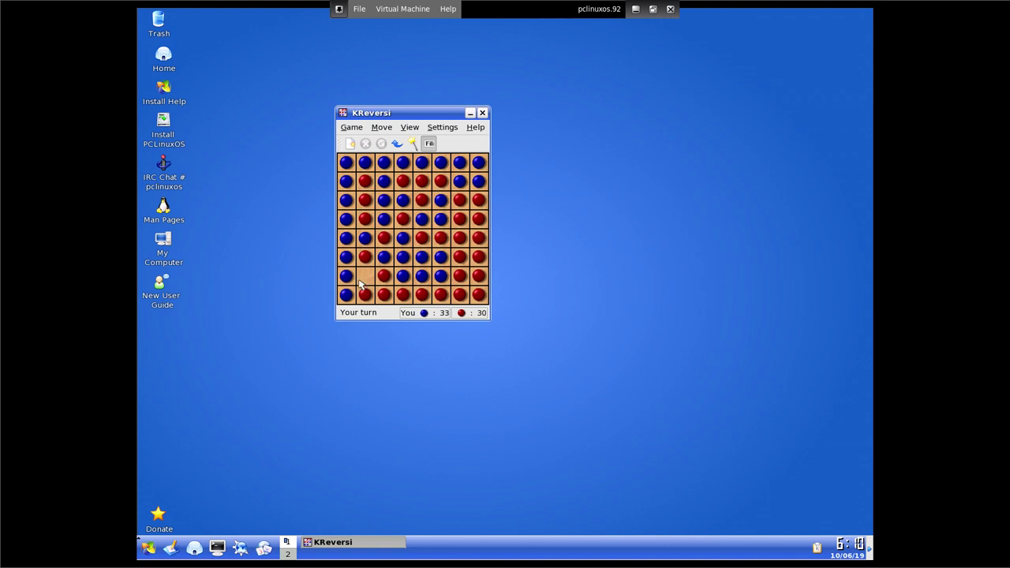
{"action": "left_click", "coordinate": [364, 281]}
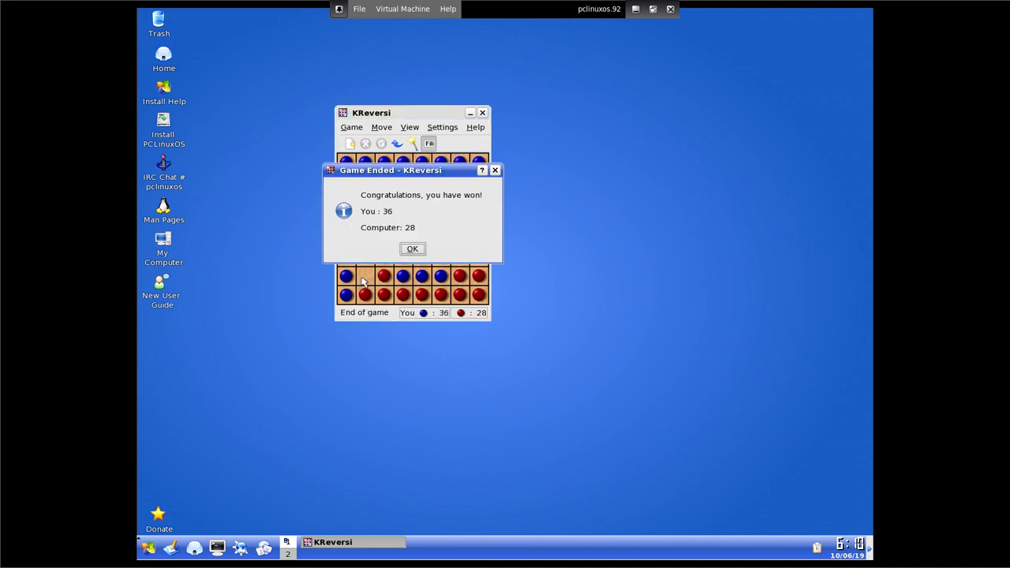
Step: Dismiss the Game Ended message, close the Highscores list, and quit KReversi
{"action": "left_click", "coordinate": [414, 248]}
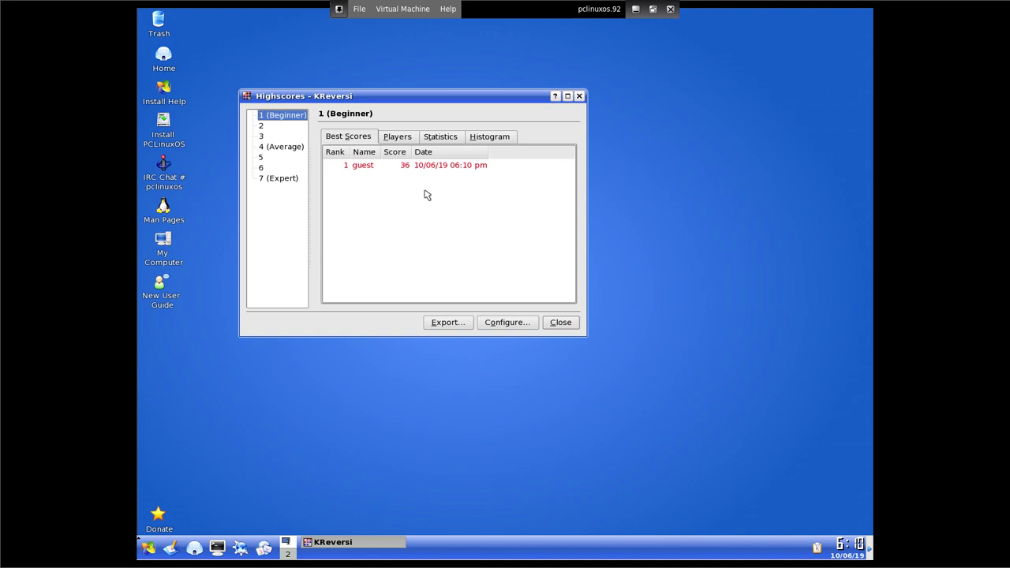
{"action": "left_click", "coordinate": [579, 96]}
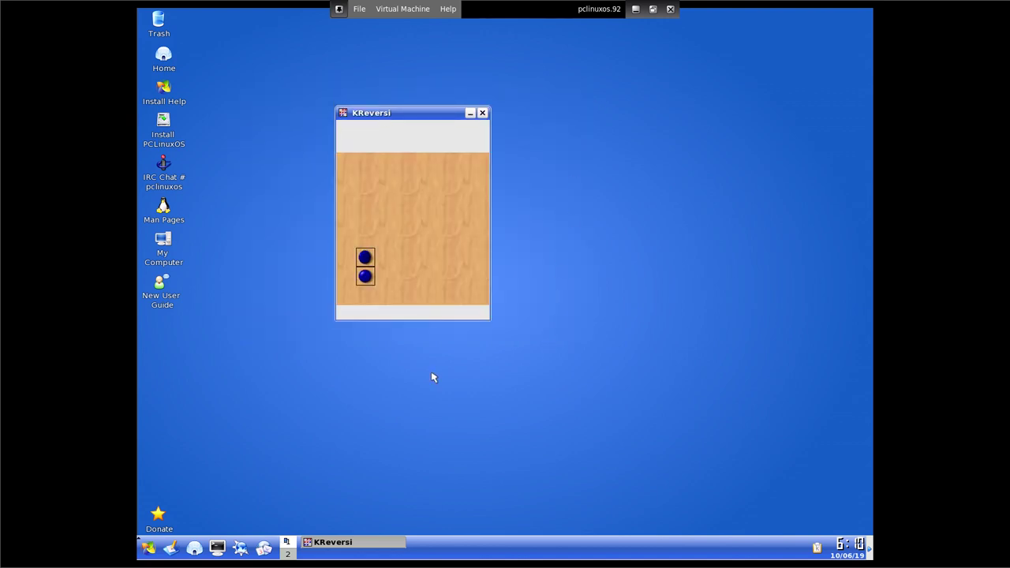
{"action": "left_click", "coordinate": [483, 113]}
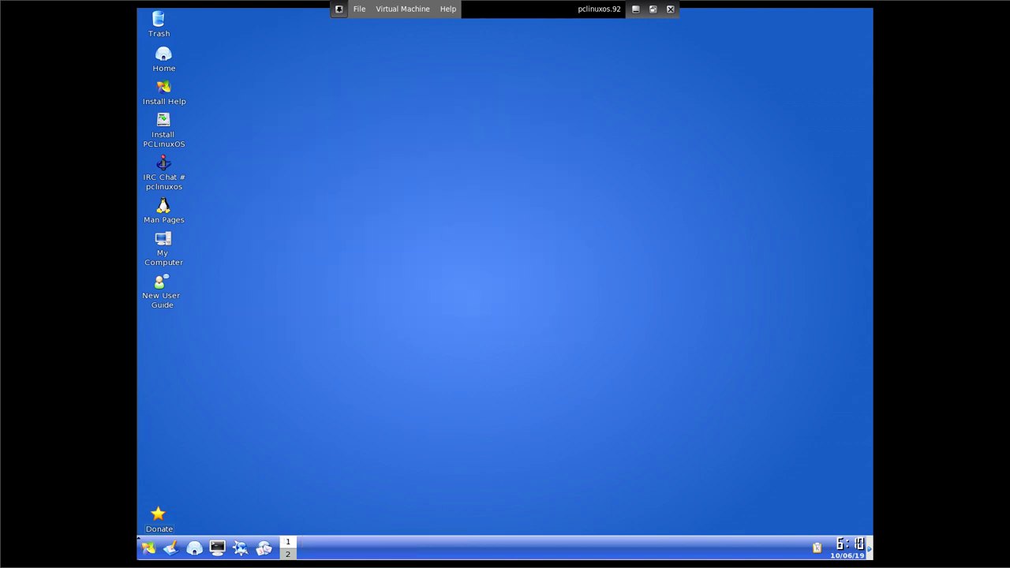
Step: Launch the Wlassistant wireless tool from the guest's application menu
{"action": "left_click", "coordinate": [142, 550]}
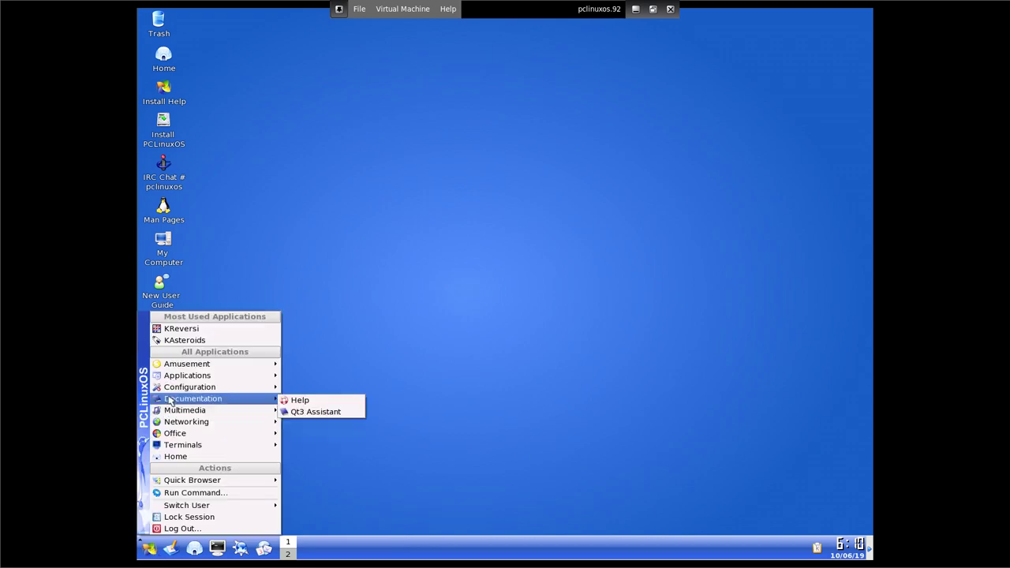
{"action": "mouse_move", "coordinate": [177, 390]}
{"action": "mouse_move", "coordinate": [410, 390]}
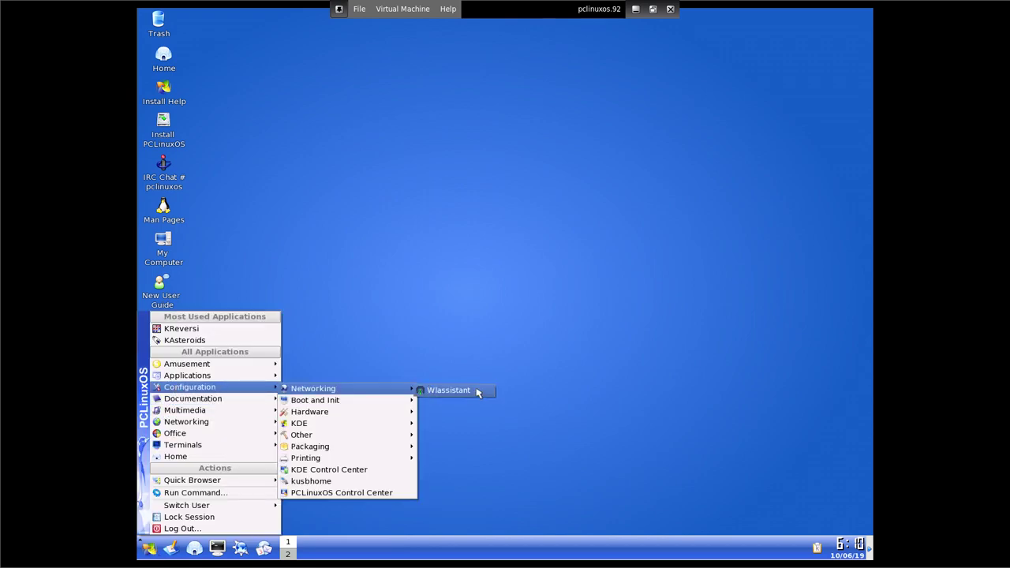
{"action": "left_click", "coordinate": [476, 393]}
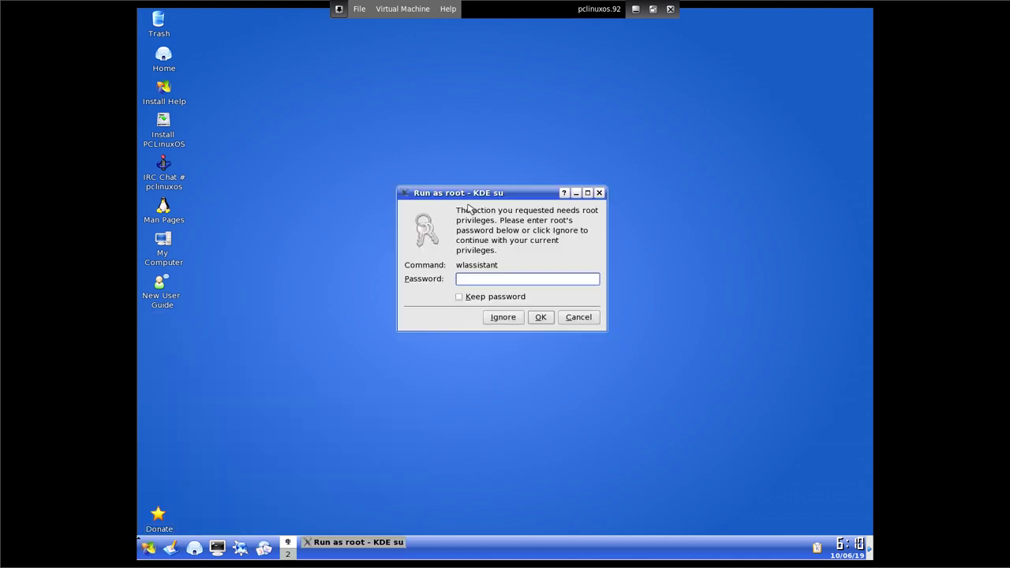
Step: Cancel Wlassistant's 'Run as root' prompt and reopen the start menu
{"action": "left_click", "coordinate": [575, 318]}
{"action": "left_click", "coordinate": [148, 548]}
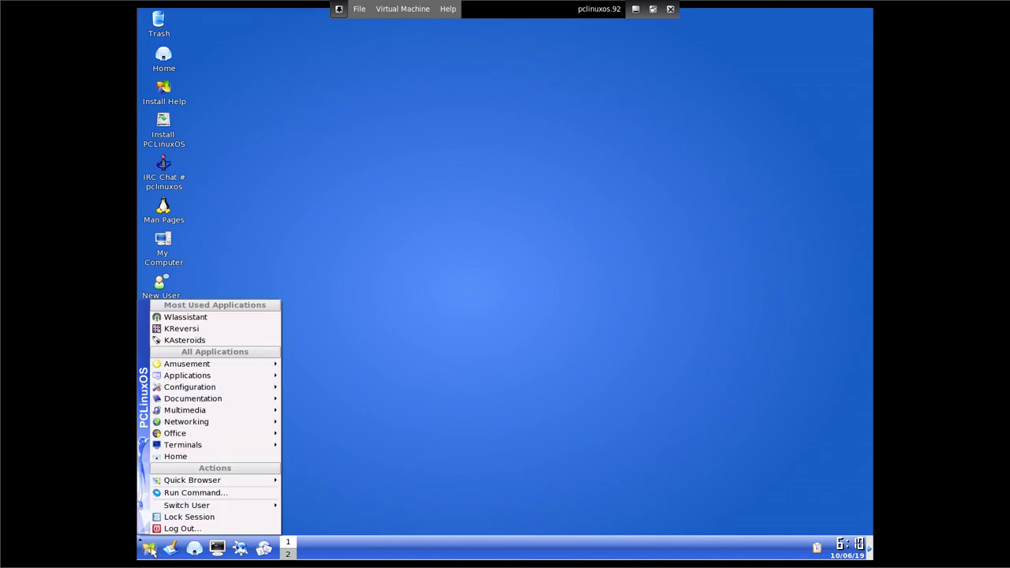
{"action": "mouse_move", "coordinate": [186, 381]}
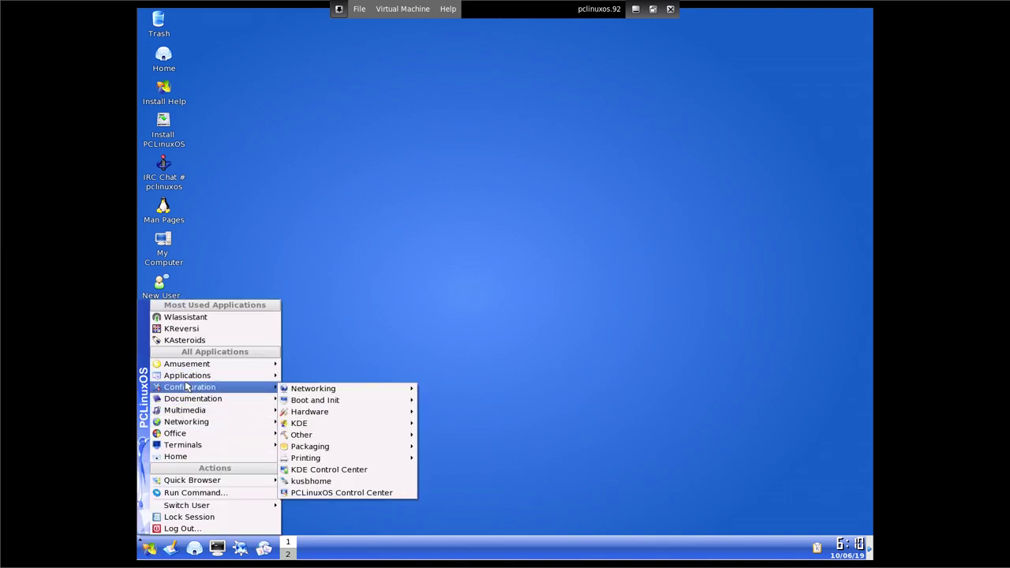
Step: Start the PCLinuxOS Control Center from Configuration and authenticate with the root password
{"action": "left_click", "coordinate": [353, 495]}
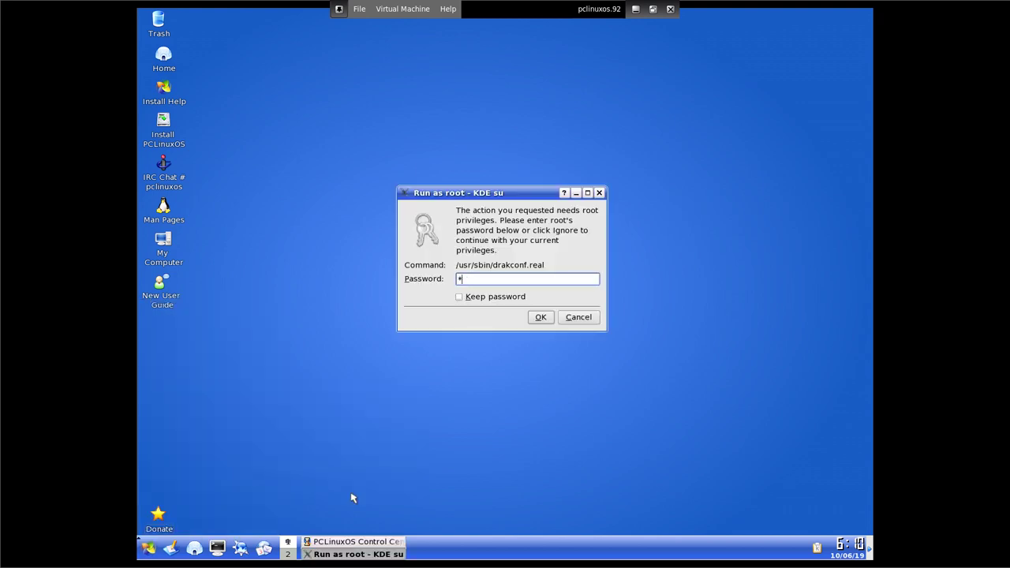
{"action": "key", "text": "BackSpace"}
{"action": "key", "text": "Return"}
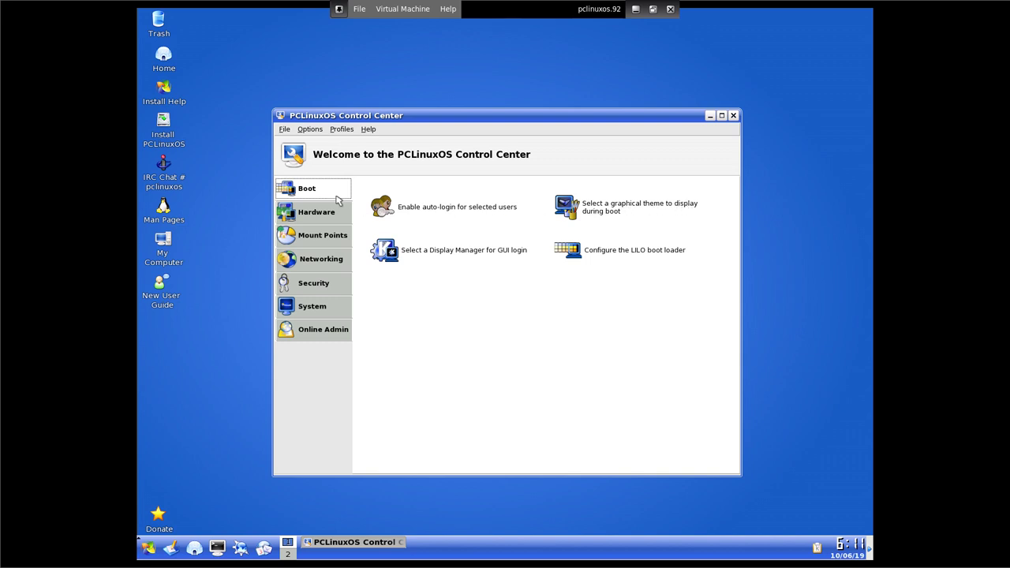
Step: Browse Hardware, Mount Points, Networking, Security, System and Online Admin, then open System > Configure the system services
{"action": "left_click", "coordinate": [321, 220]}
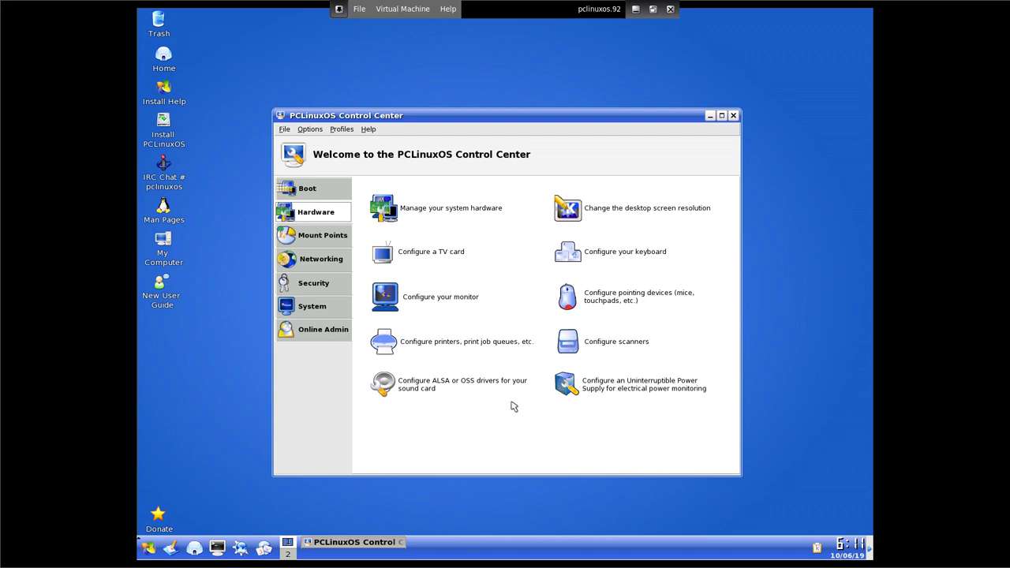
{"action": "left_click", "coordinate": [314, 236]}
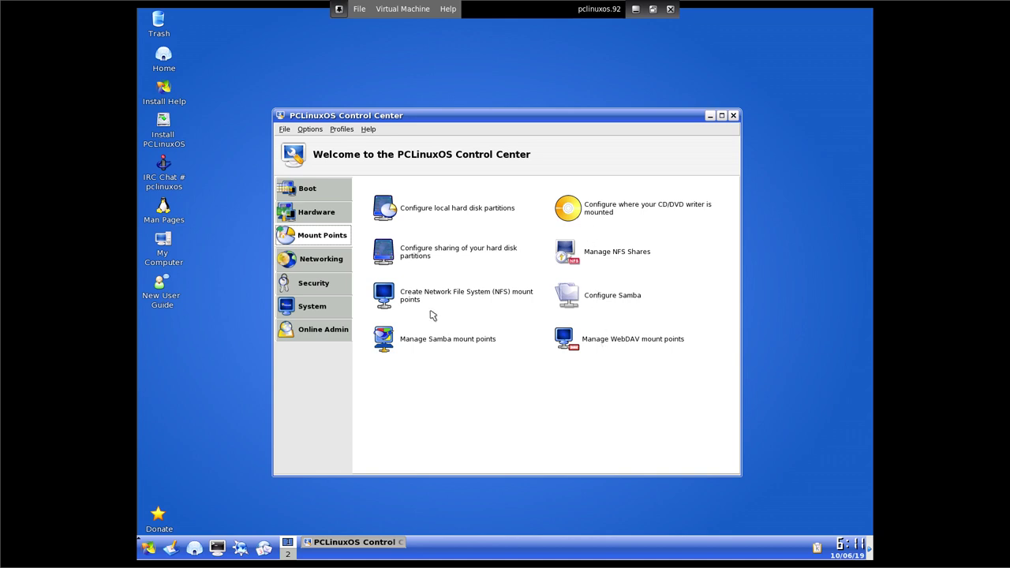
{"action": "left_click", "coordinate": [316, 266]}
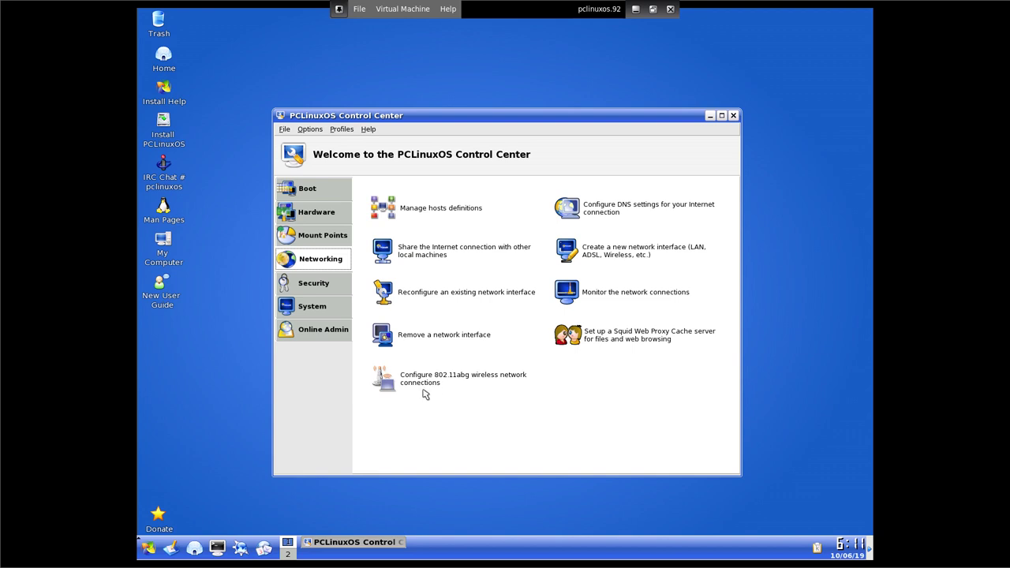
{"action": "left_click", "coordinate": [315, 288]}
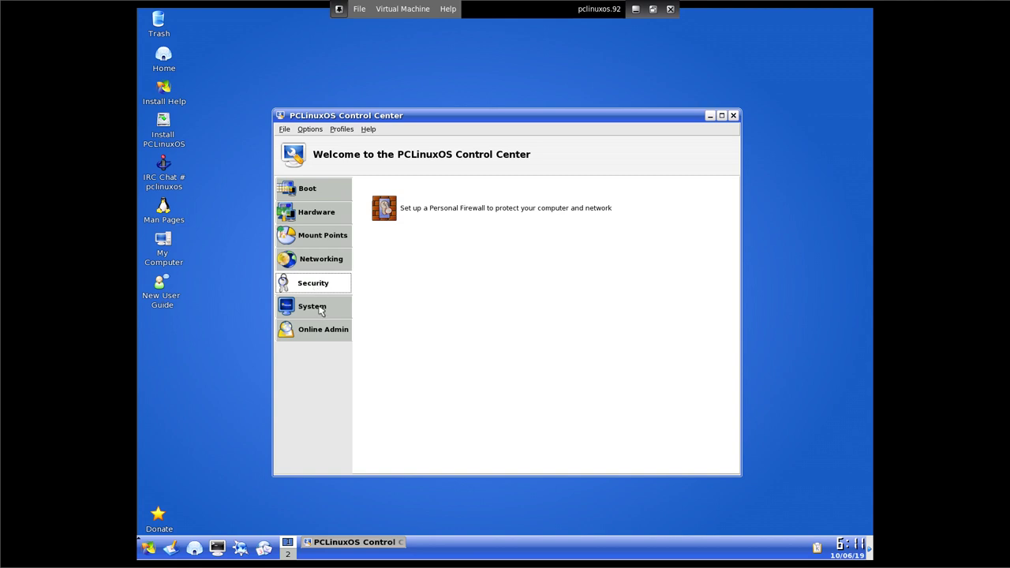
{"action": "left_click", "coordinate": [320, 310]}
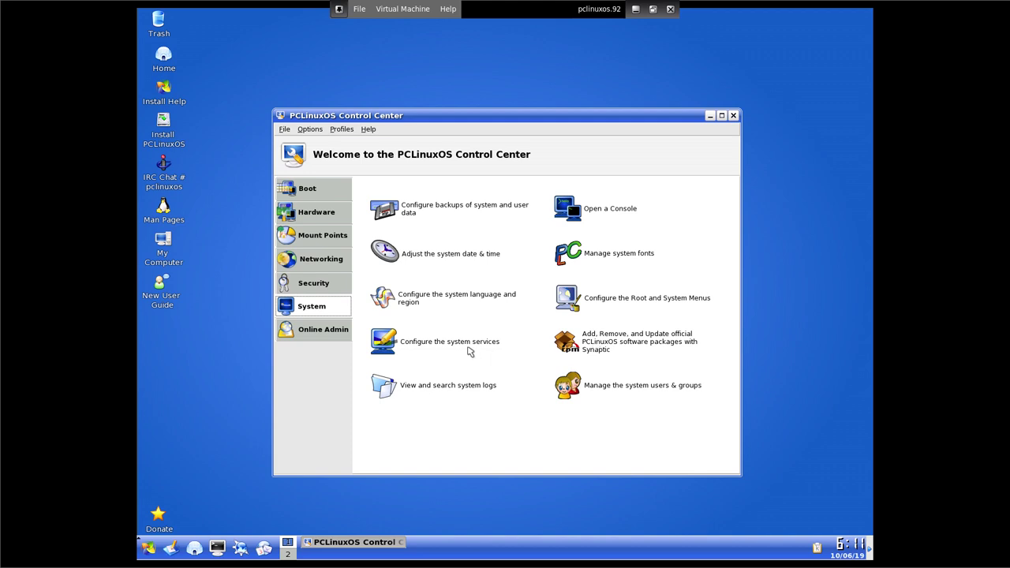
{"action": "left_click", "coordinate": [298, 325]}
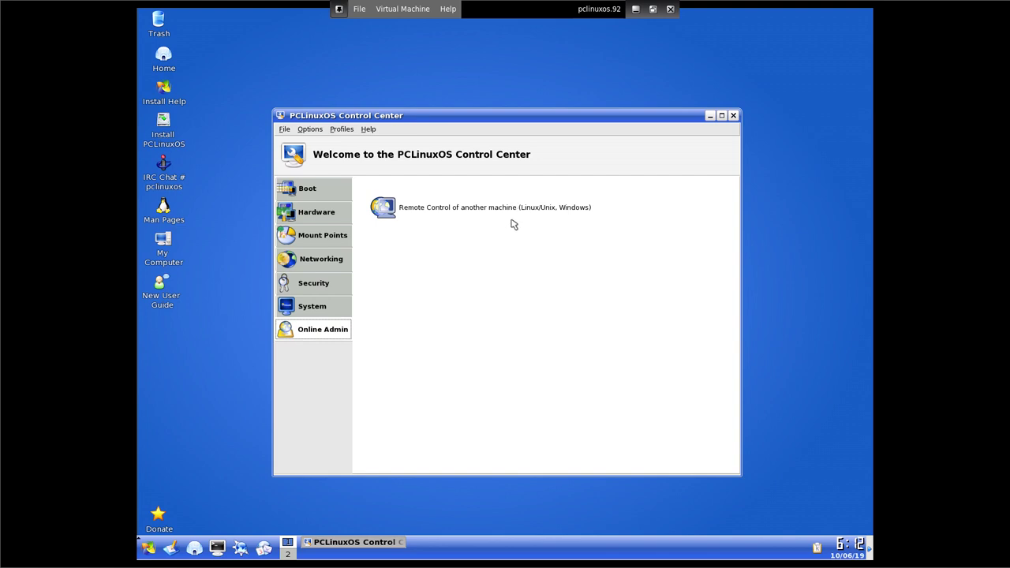
{"action": "left_click", "coordinate": [311, 311]}
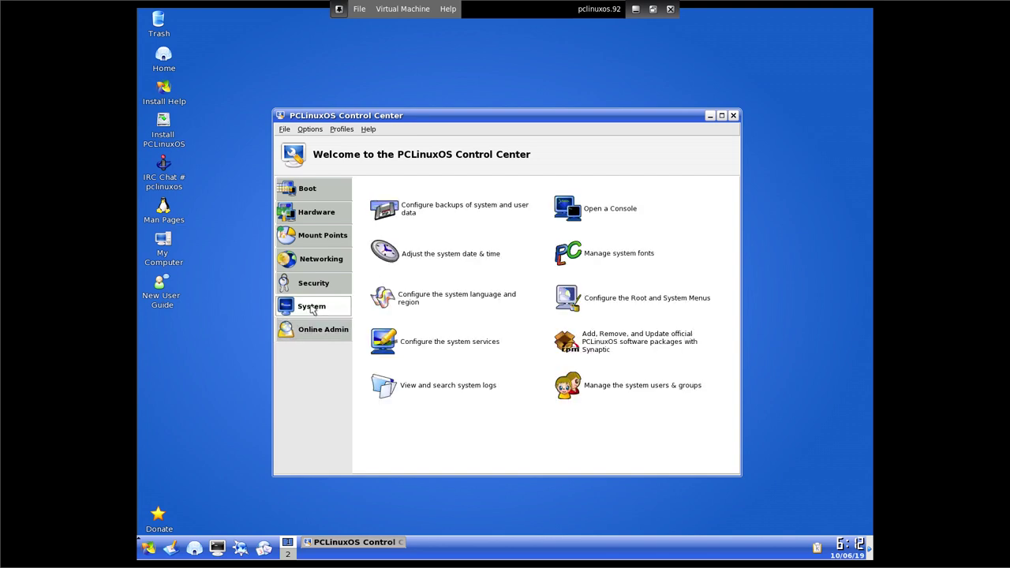
{"action": "left_click", "coordinate": [407, 343]}
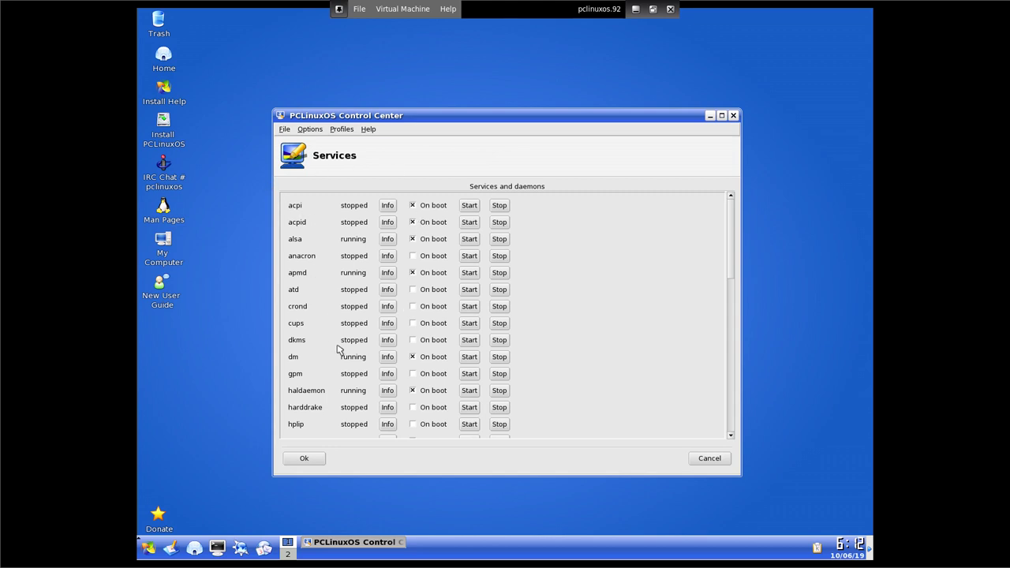
Step: Scroll through the Services list, cancel without changes, and quit the Control Center via File > Quit
{"action": "scroll", "coordinate": [338, 350], "scroll_direction": "down", "scroll_amount": 5}
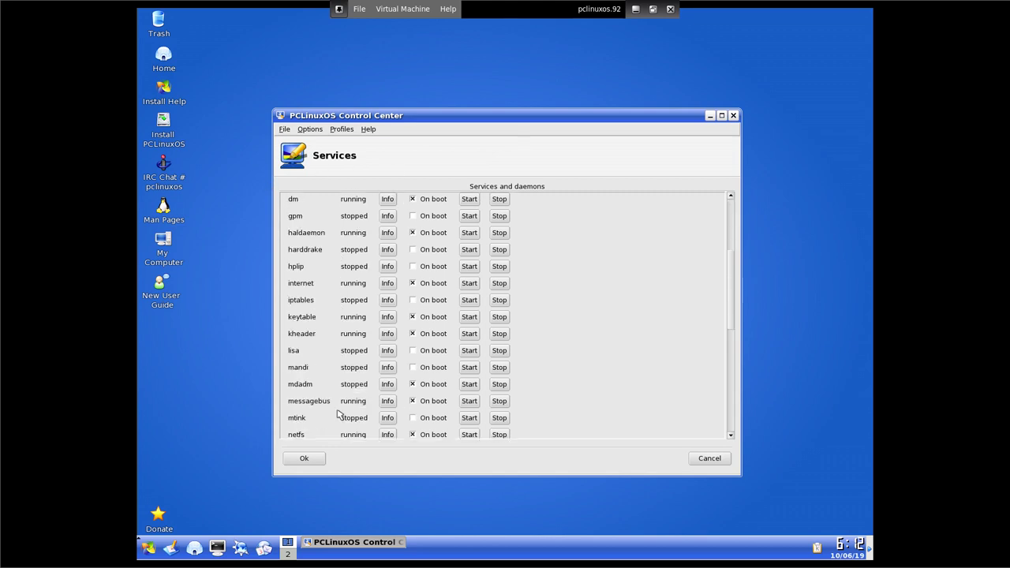
{"action": "scroll", "coordinate": [334, 364], "scroll_direction": "down", "scroll_amount": 5}
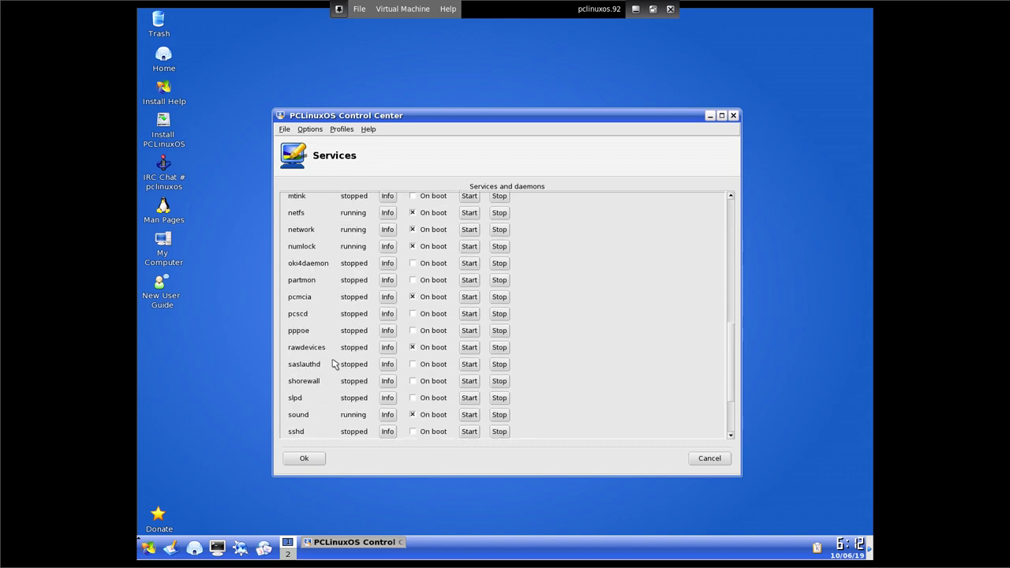
{"action": "scroll", "coordinate": [333, 364], "scroll_direction": "down", "scroll_amount": 2}
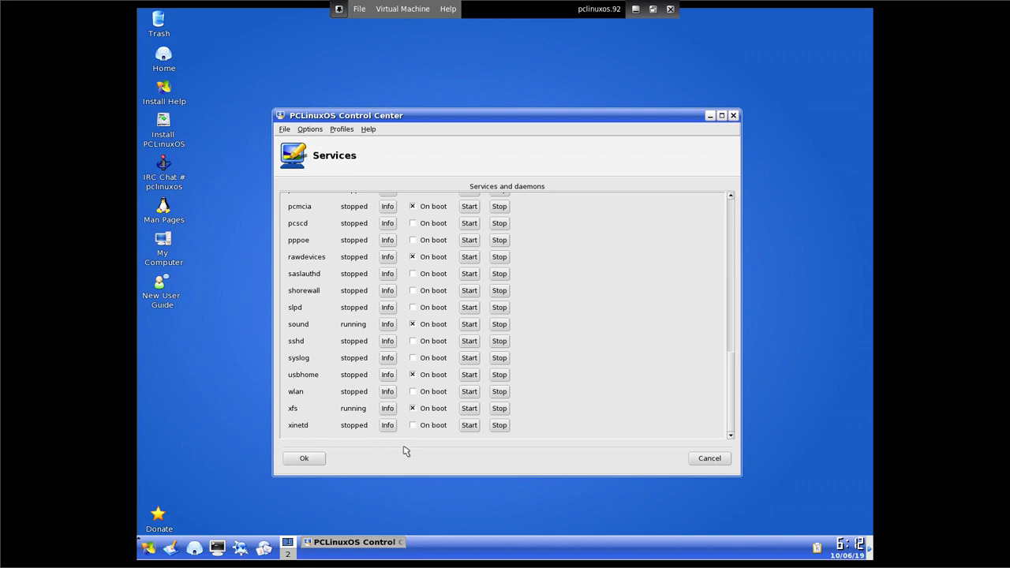
{"action": "left_click", "coordinate": [707, 459]}
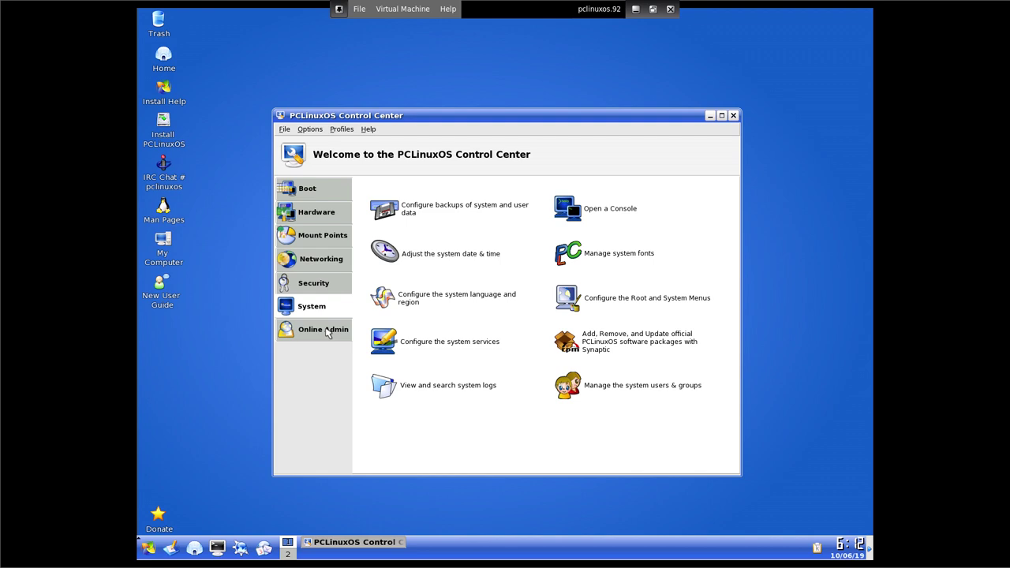
{"action": "left_click", "coordinate": [352, 128]}
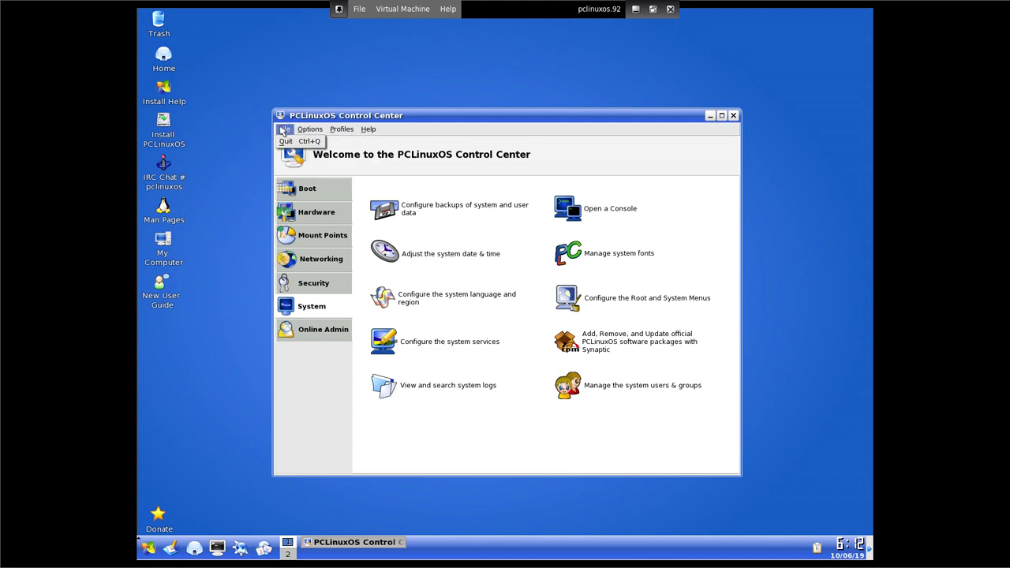
{"action": "left_click", "coordinate": [284, 142]}
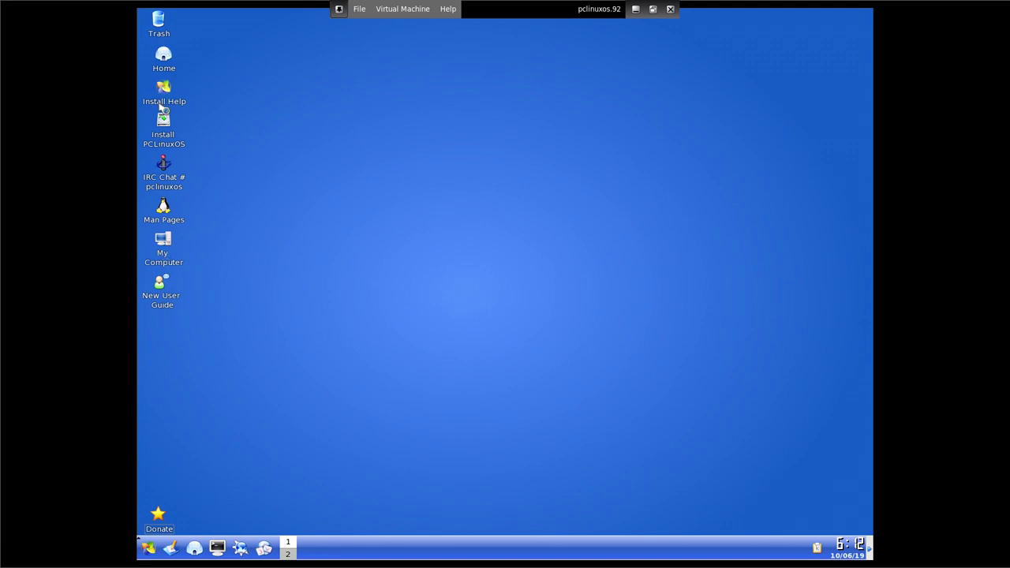
Step: Open the Home folder in Konqueror and view Help > About KDE to check version 3.4.3
{"action": "left_click", "coordinate": [164, 63]}
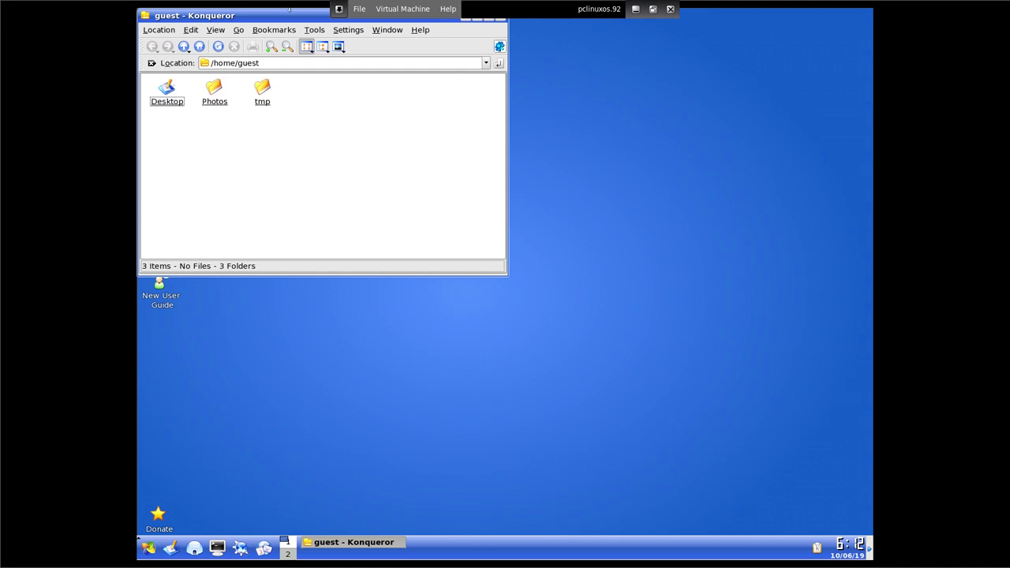
{"action": "left_click_drag", "start_coordinate": [294, 15], "coordinate": [492, 162]}
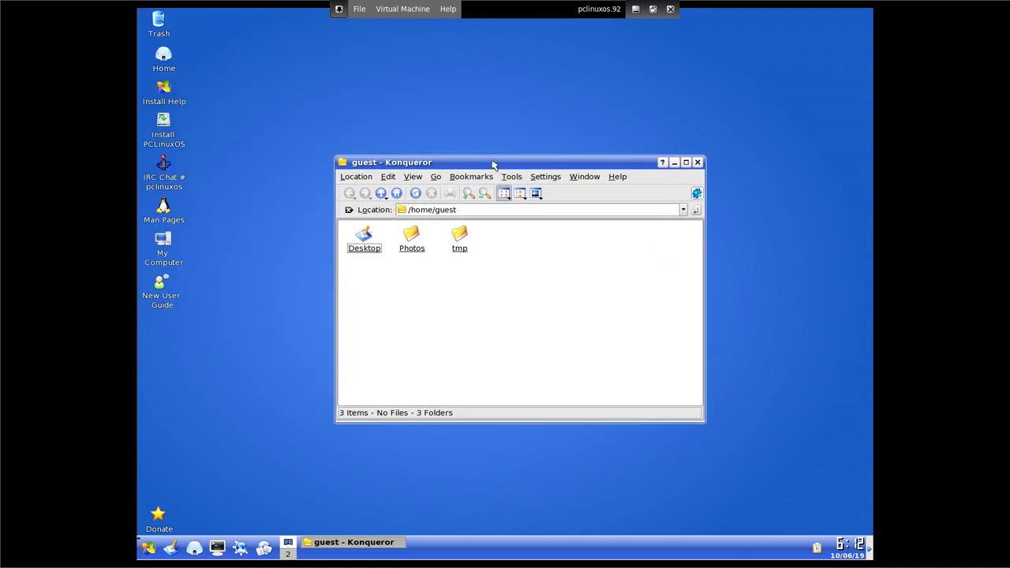
{"action": "left_click", "coordinate": [618, 177]}
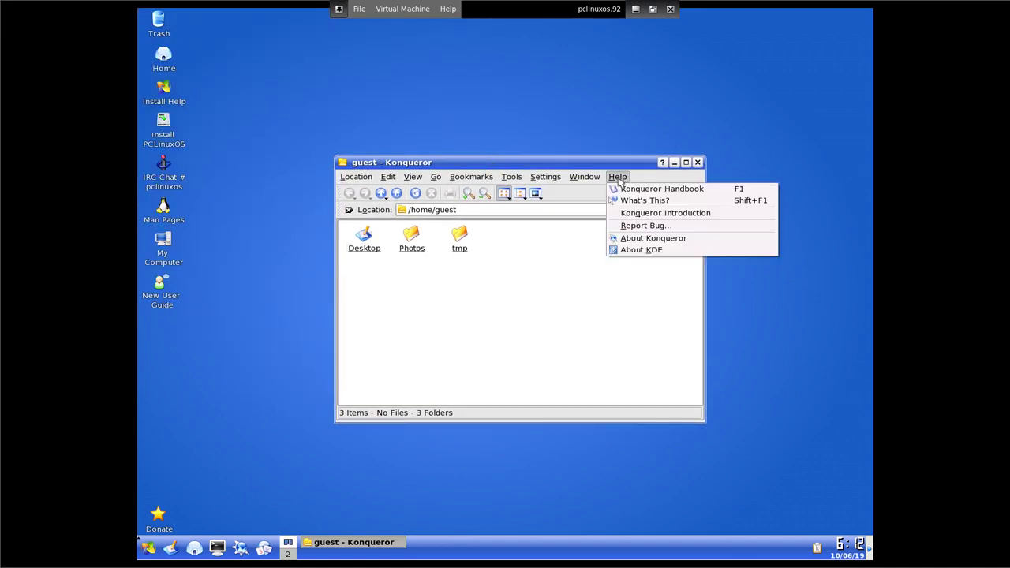
{"action": "left_click", "coordinate": [640, 251]}
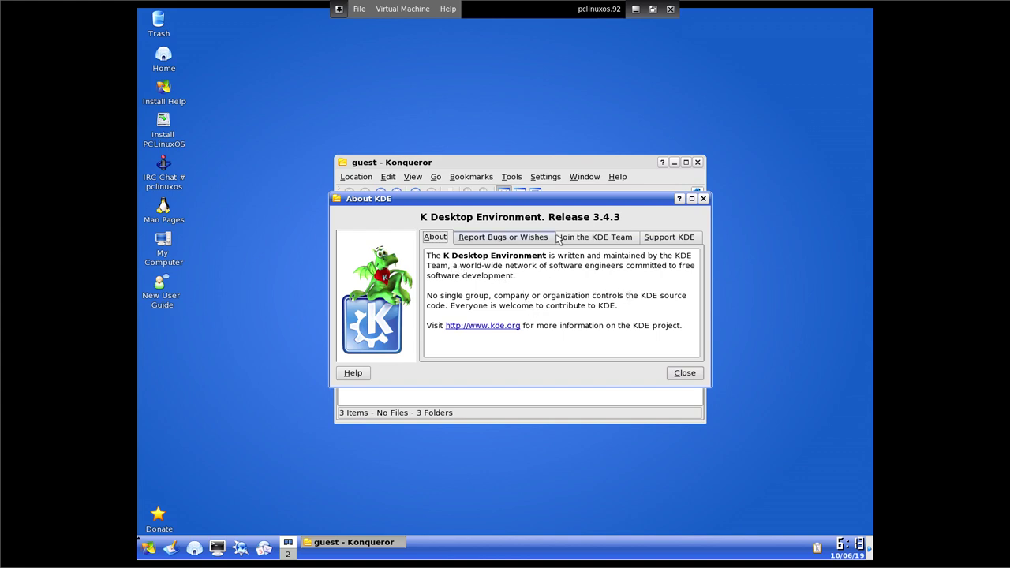
{"action": "left_click", "coordinate": [678, 376]}
Step: View Help > About Konqueror, close the window, and open the New User Guide desktop icon
{"action": "left_click", "coordinate": [615, 179]}
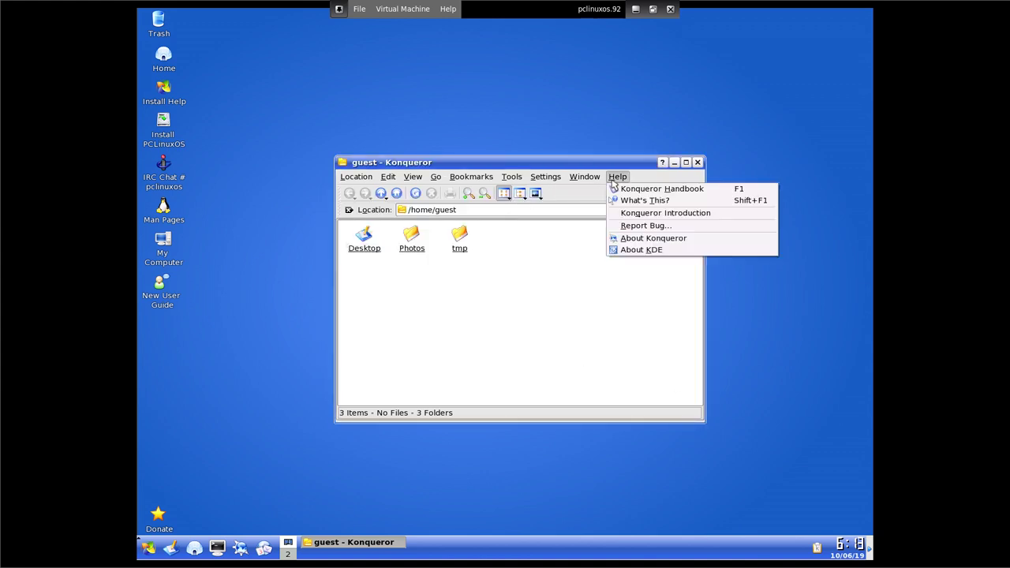
{"action": "left_click", "coordinate": [630, 239]}
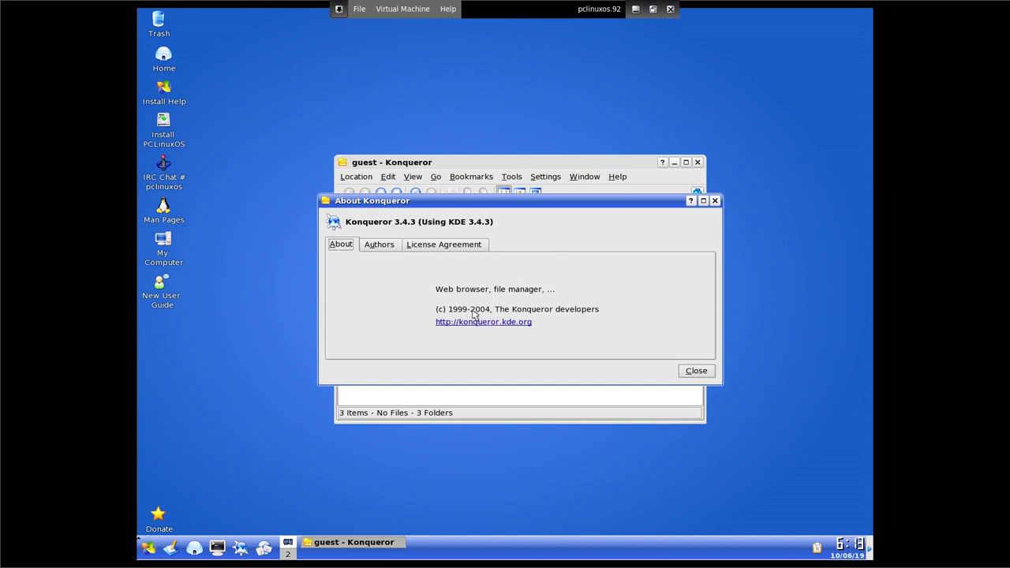
{"action": "left_click", "coordinate": [715, 371]}
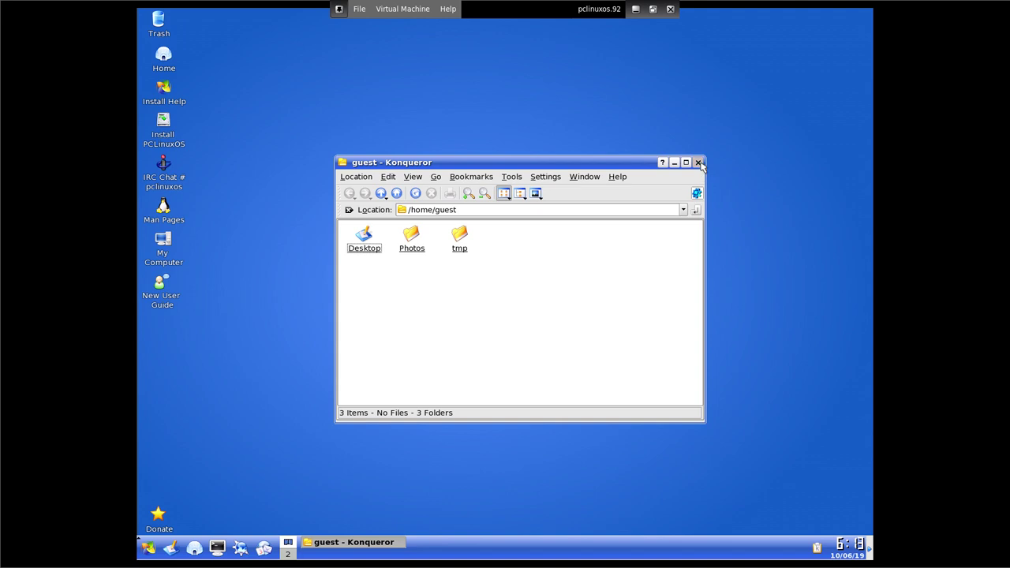
{"action": "left_click", "coordinate": [699, 162]}
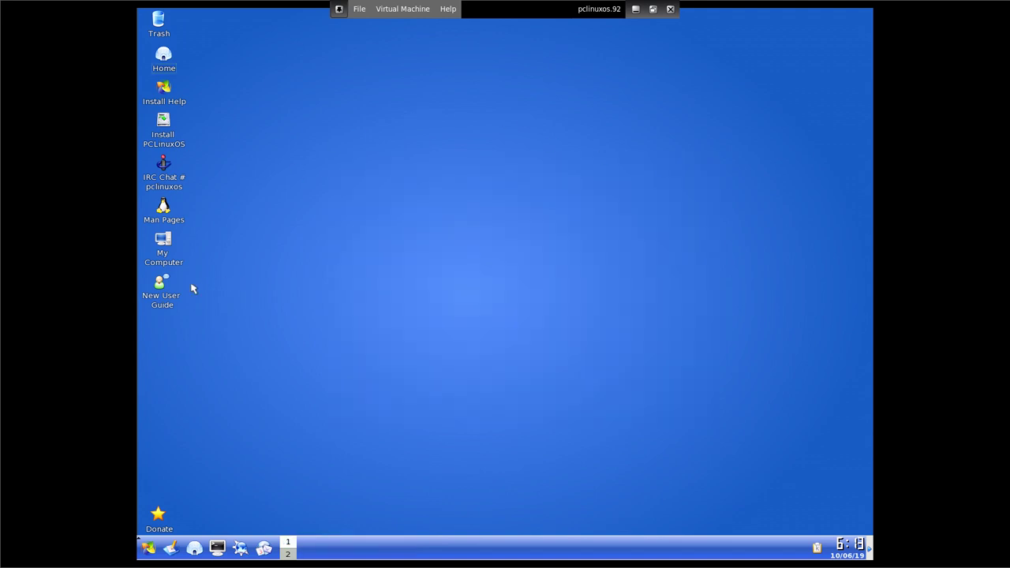
{"action": "left_click", "coordinate": [160, 295]}
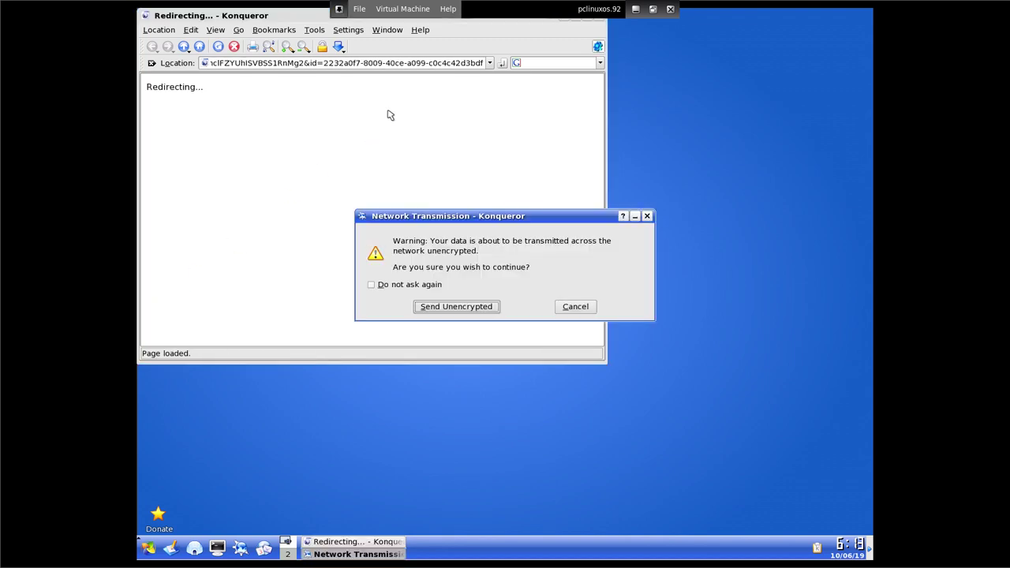
Step: Allow the unencrypted request, then shrink and close the Konqueror 404 error window
{"action": "left_click", "coordinate": [453, 311]}
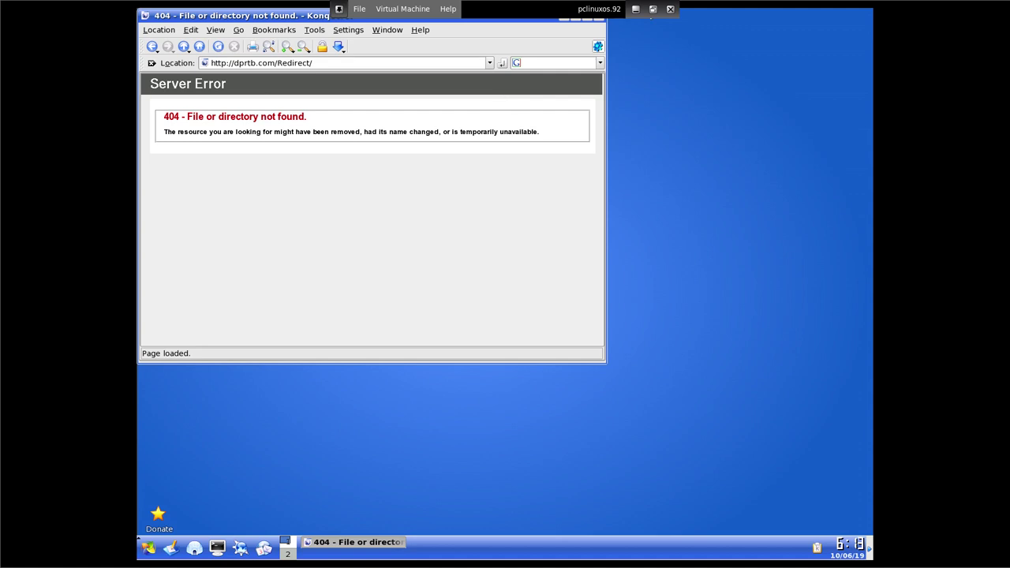
{"action": "left_click_drag", "start_coordinate": [278, 8], "coordinate": [278, 73]}
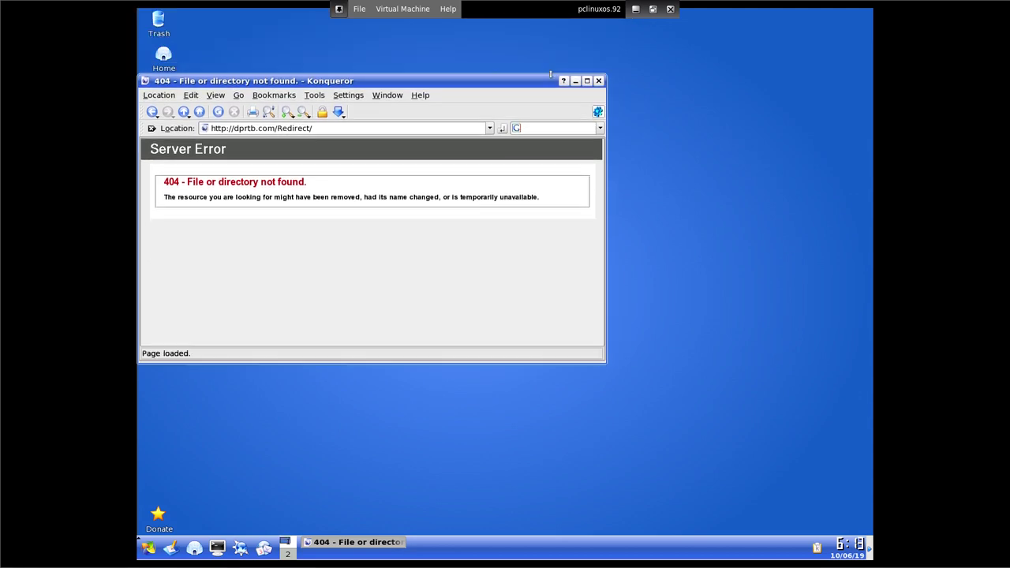
{"action": "left_click", "coordinate": [599, 79]}
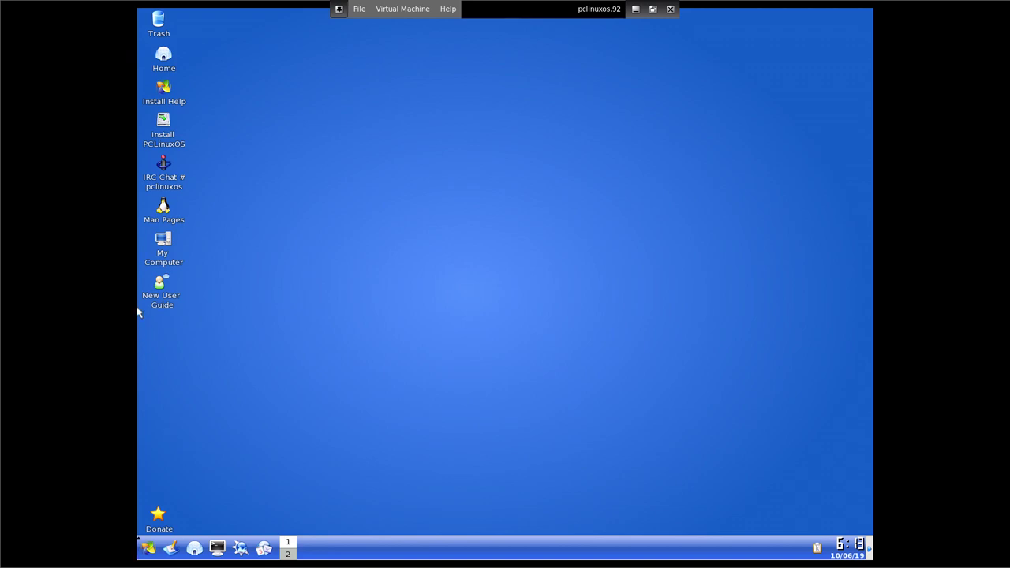
{"action": "double_click", "coordinate": [164, 179]}
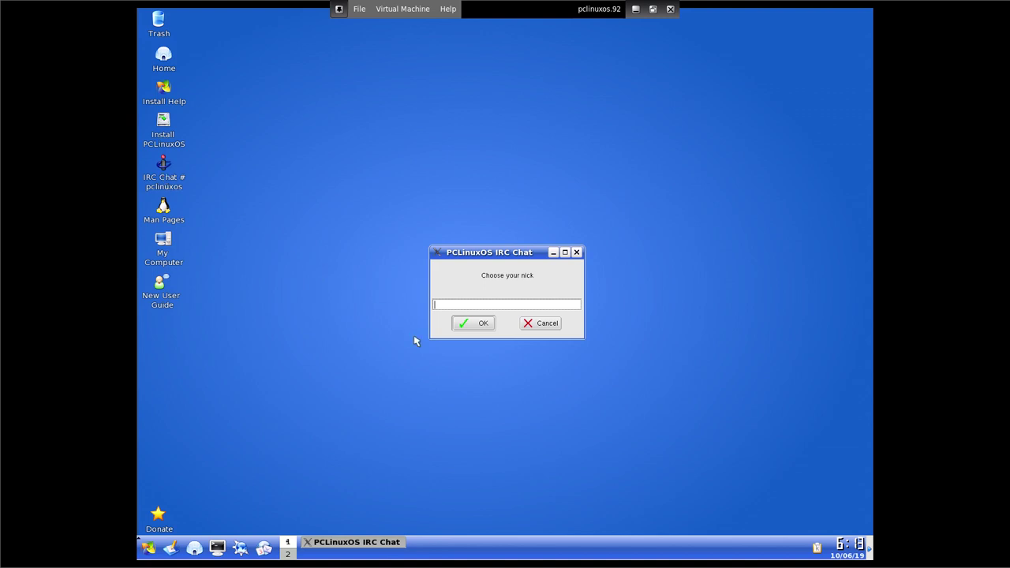
{"action": "key", "text": "Return"}
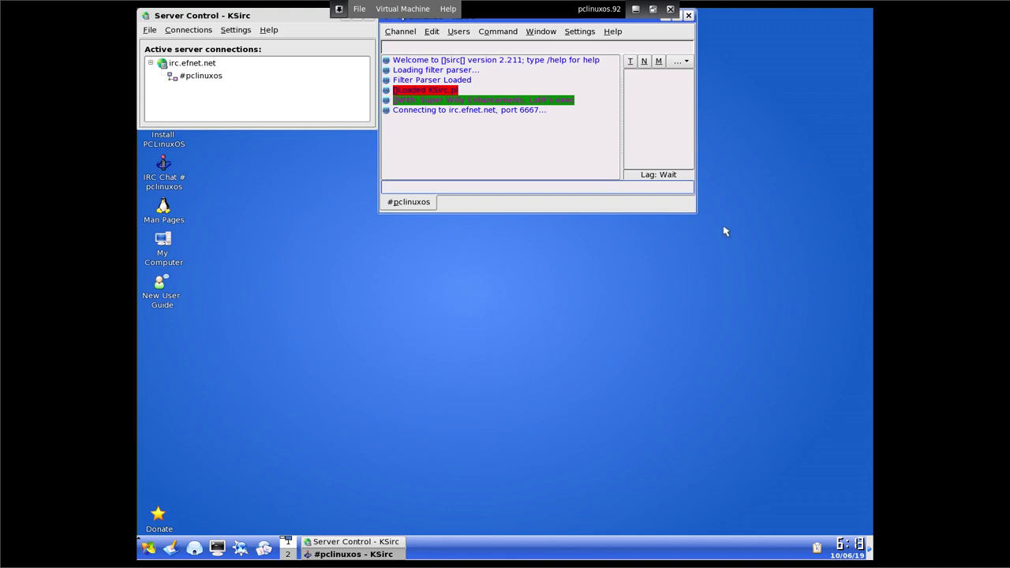
{"action": "left_click_drag", "start_coordinate": [696, 212], "coordinate": [802, 364]}
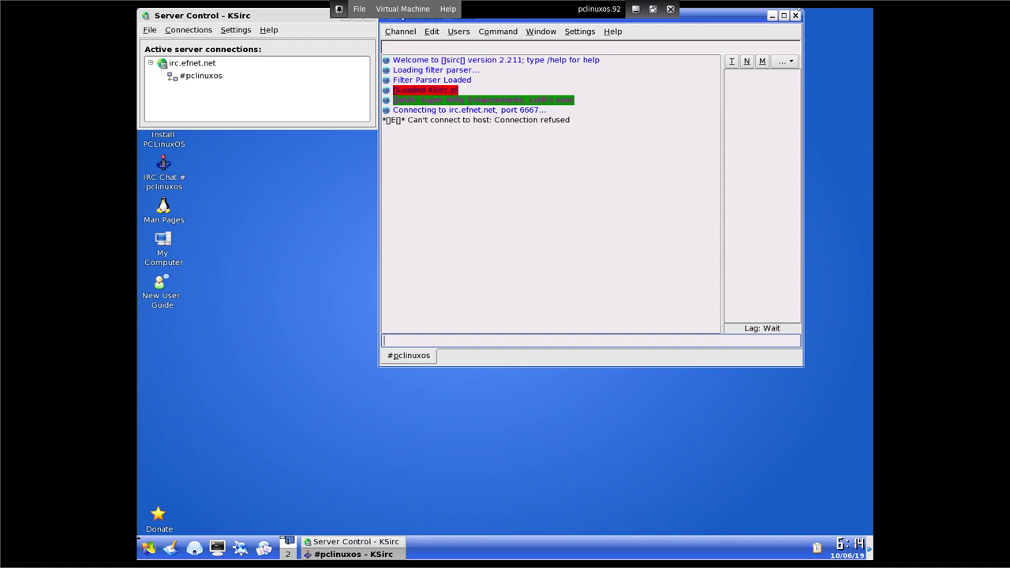
{"action": "left_click", "coordinate": [796, 15]}
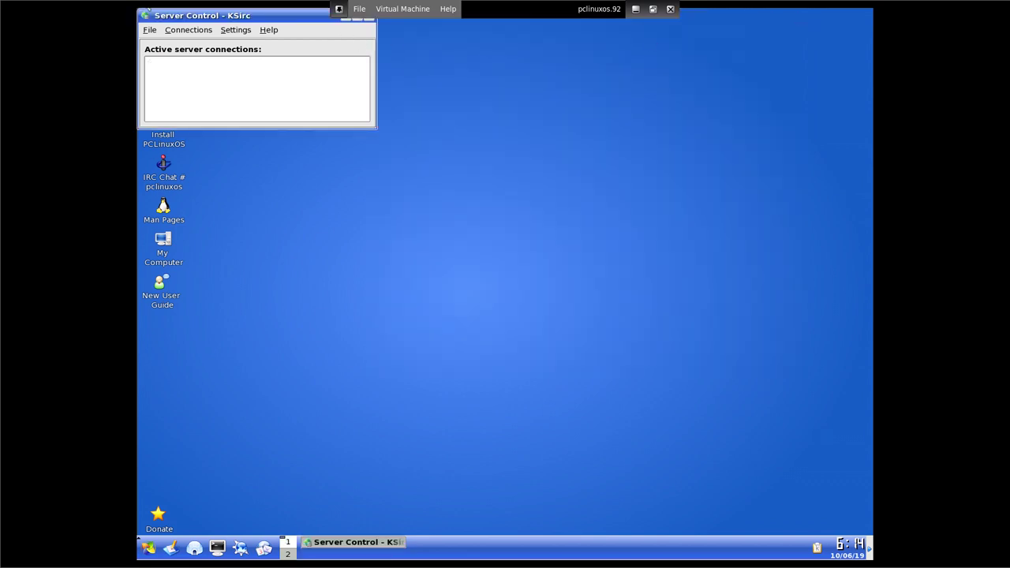
{"action": "left_click", "coordinate": [149, 29]}
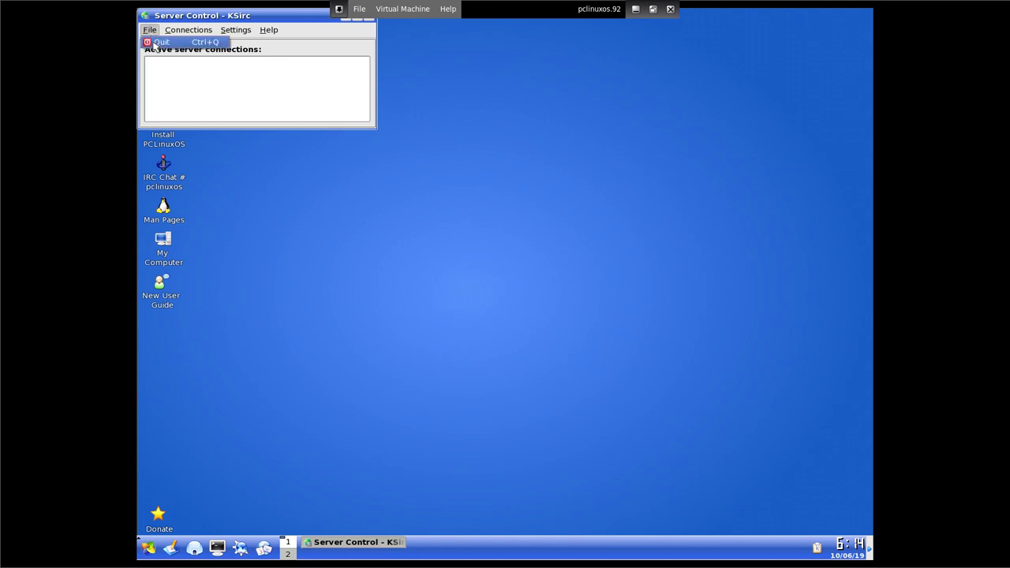
{"action": "left_click", "coordinate": [158, 46]}
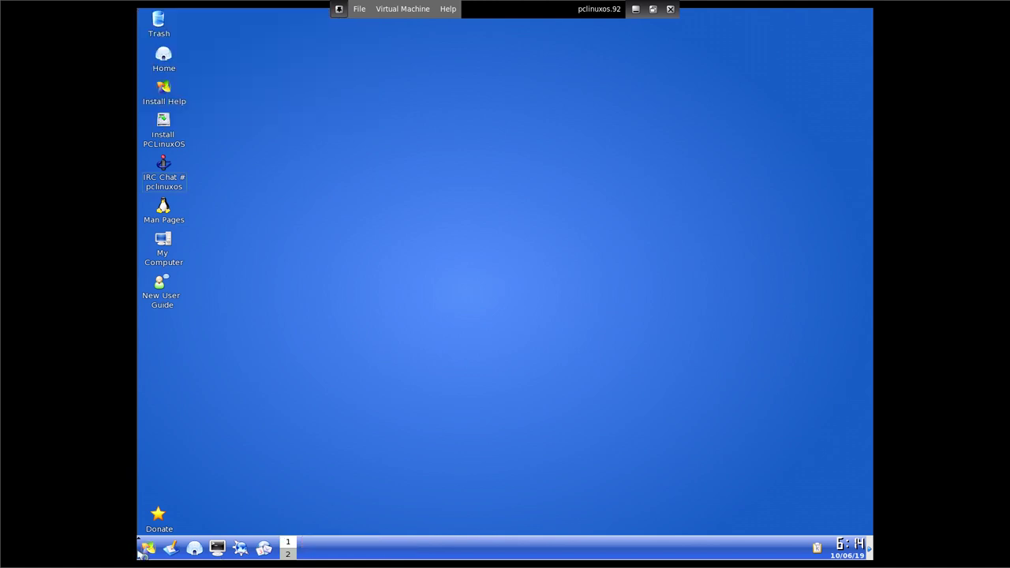
{"action": "left_click", "coordinate": [148, 548]}
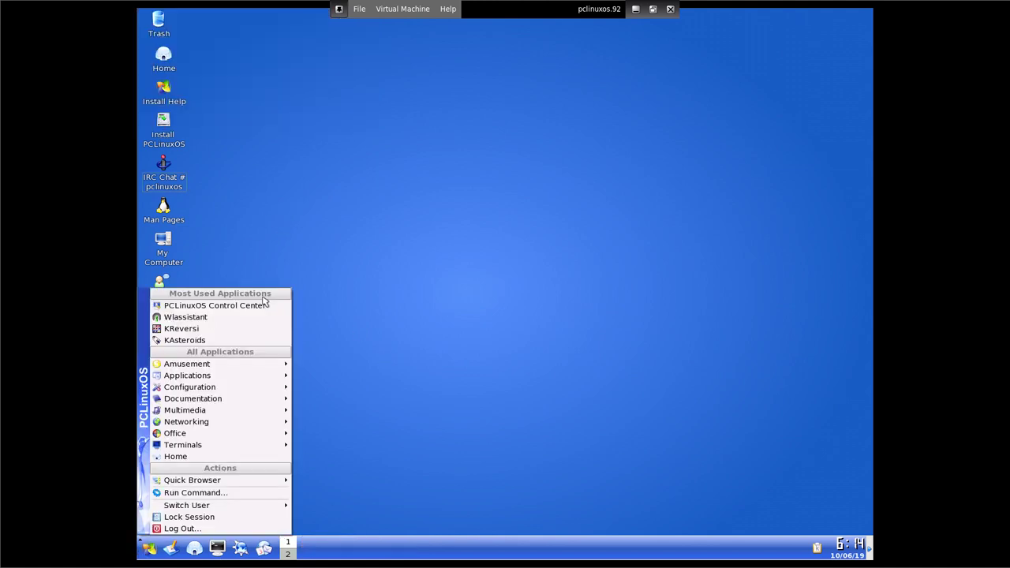
Step: Launch Mozilla Firefox from the start menu's Networking > WWW submenu
{"action": "mouse_move", "coordinate": [254, 401]}
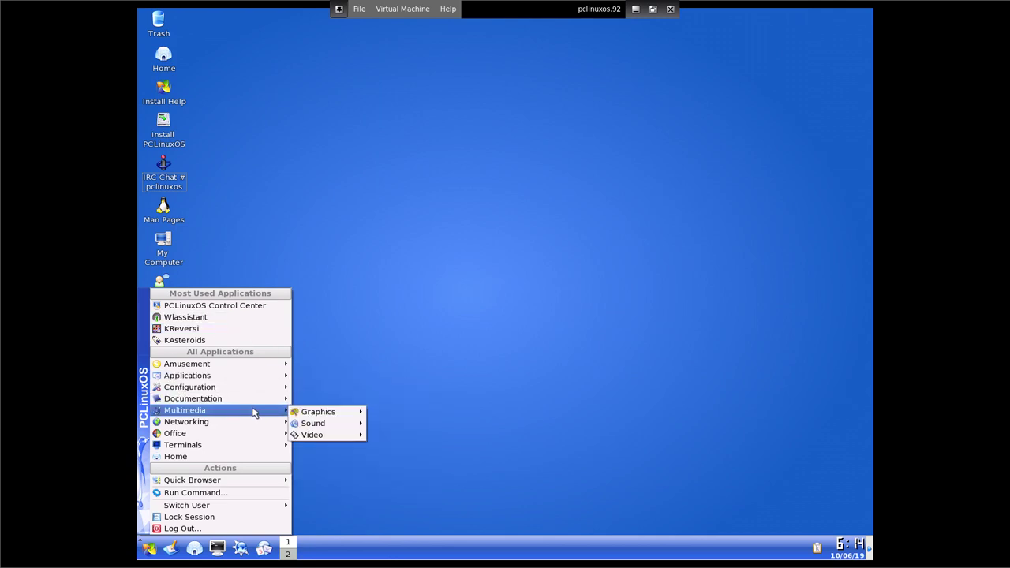
{"action": "mouse_move", "coordinate": [253, 422]}
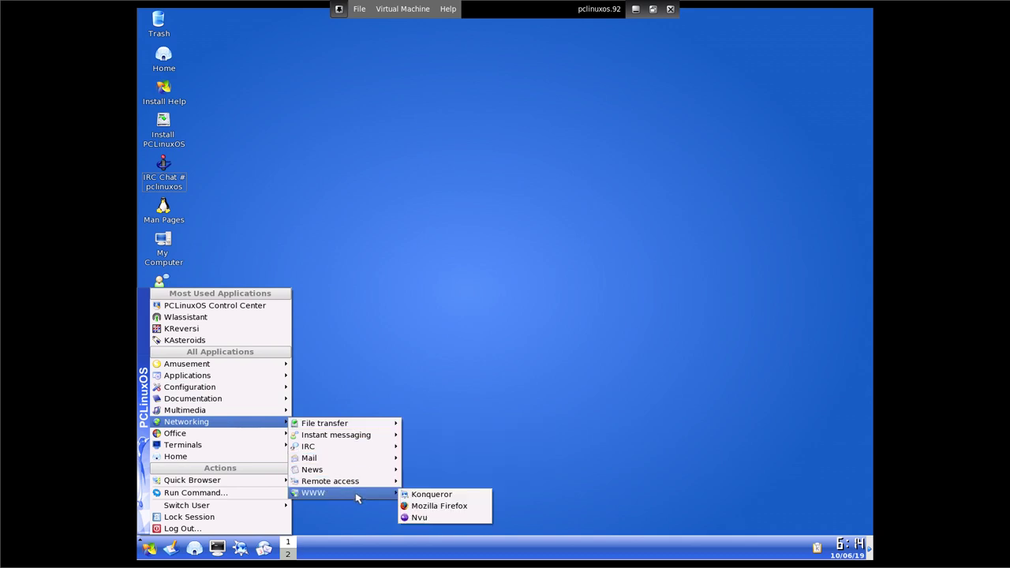
{"action": "mouse_move", "coordinate": [356, 483]}
{"action": "mouse_move", "coordinate": [383, 494]}
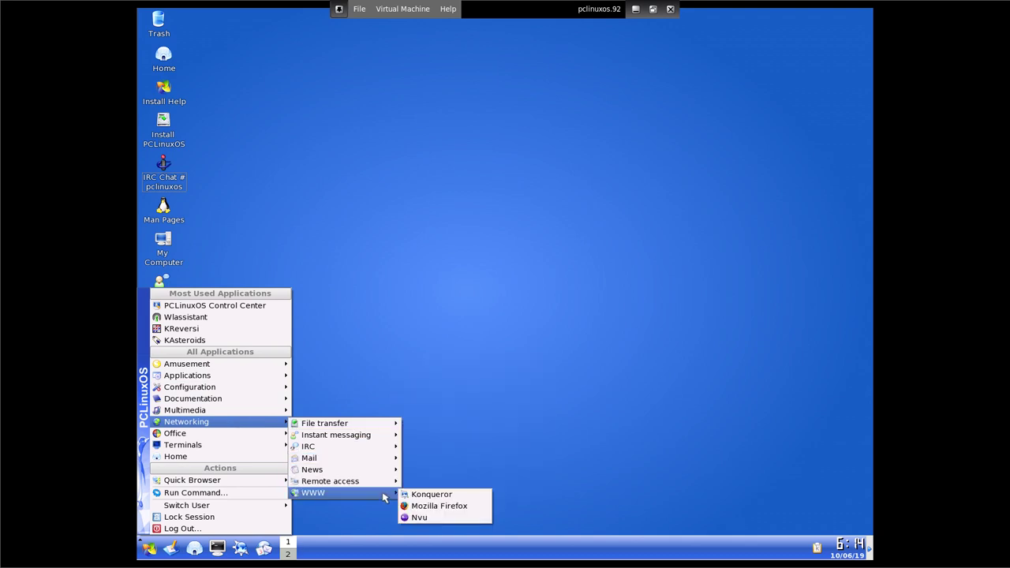
{"action": "left_click", "coordinate": [451, 510]}
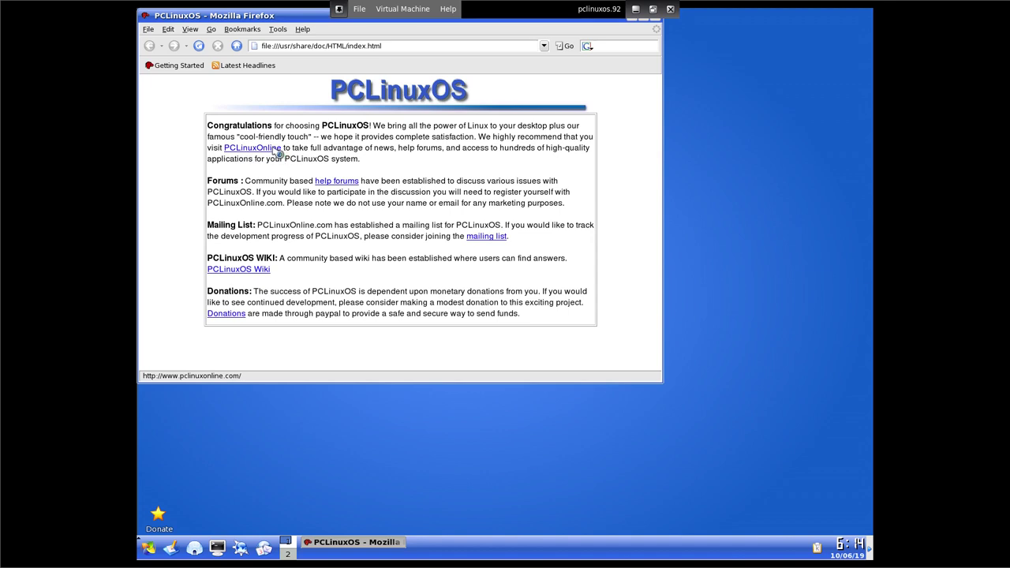
Step: Open PCLinuxOnline in a new tab, close its 404 tab, and try the PCLinuxOS Wiki link
{"action": "right_click", "coordinate": [276, 150]}
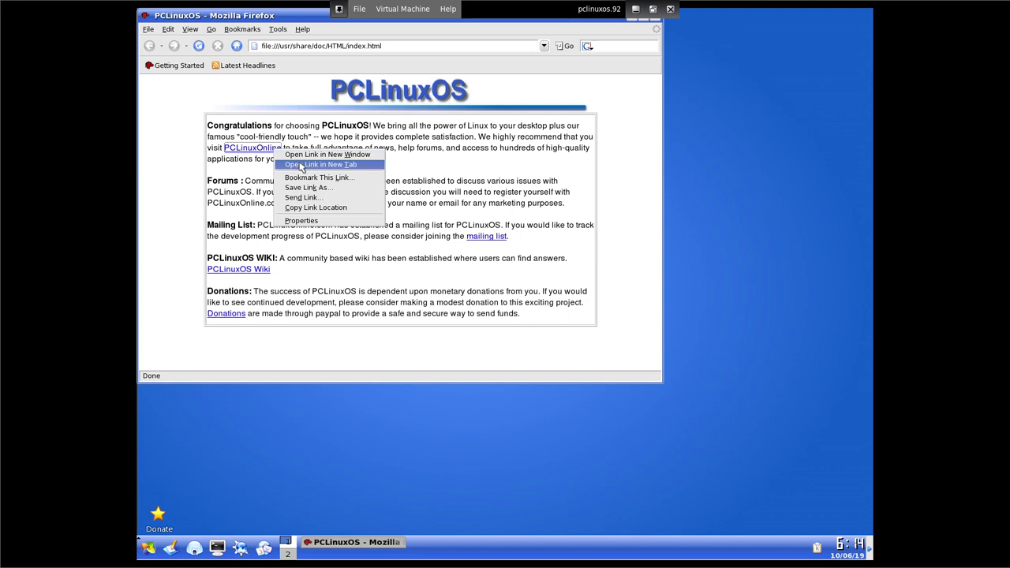
{"action": "left_click", "coordinate": [300, 164]}
{"action": "left_click", "coordinate": [333, 84]}
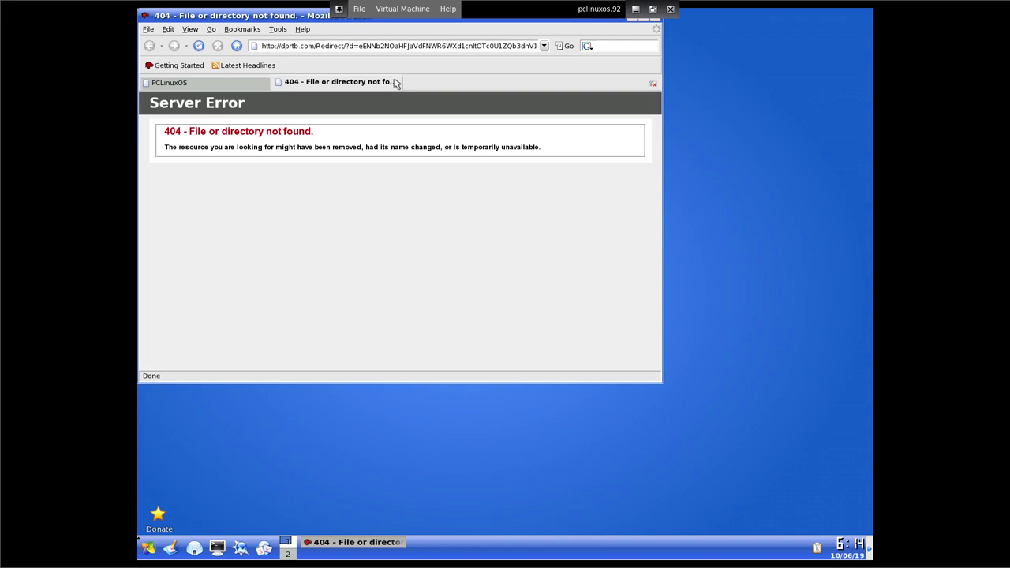
{"action": "left_click", "coordinate": [652, 84]}
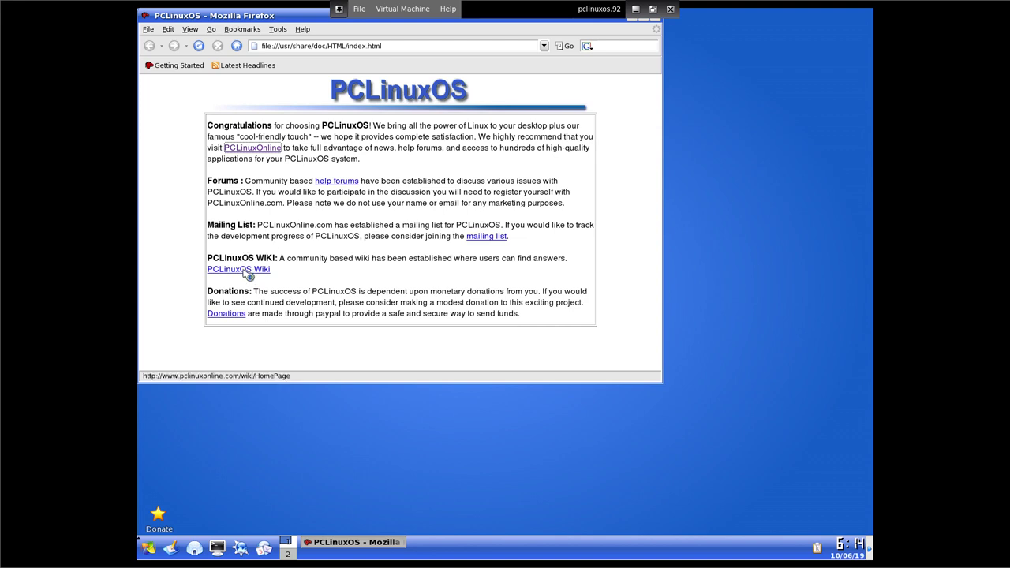
{"action": "left_click", "coordinate": [235, 316]}
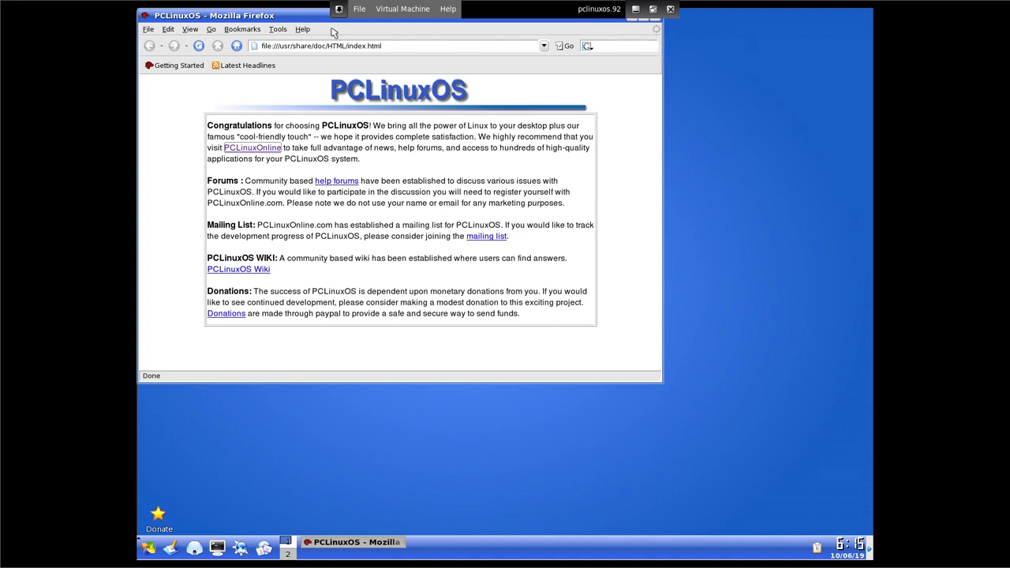
Step: Check Help > About Mozilla Firefox, then move the Firefox window aside
{"action": "left_click", "coordinate": [303, 32]}
{"action": "left_click", "coordinate": [316, 67]}
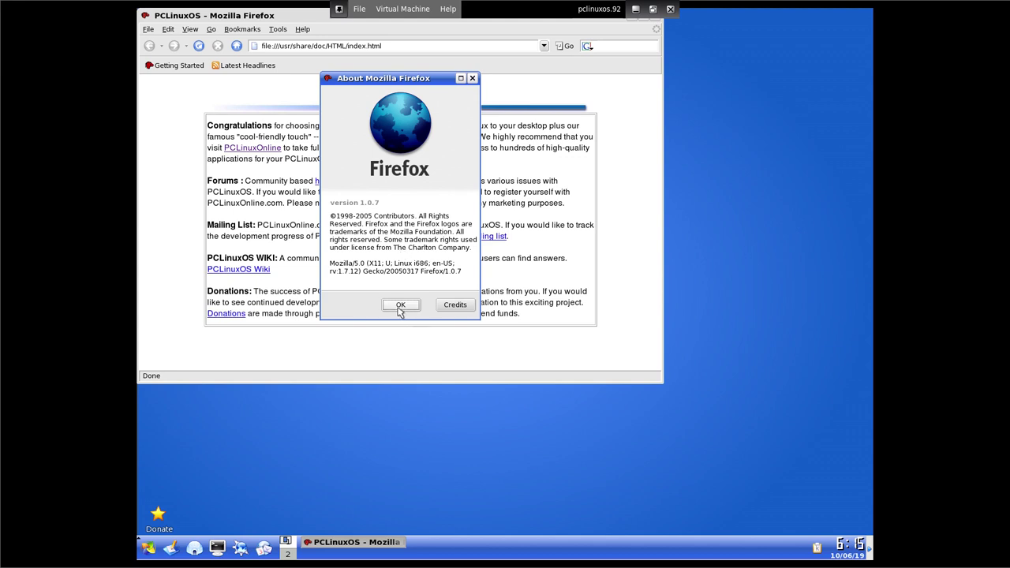
{"action": "left_click", "coordinate": [398, 306]}
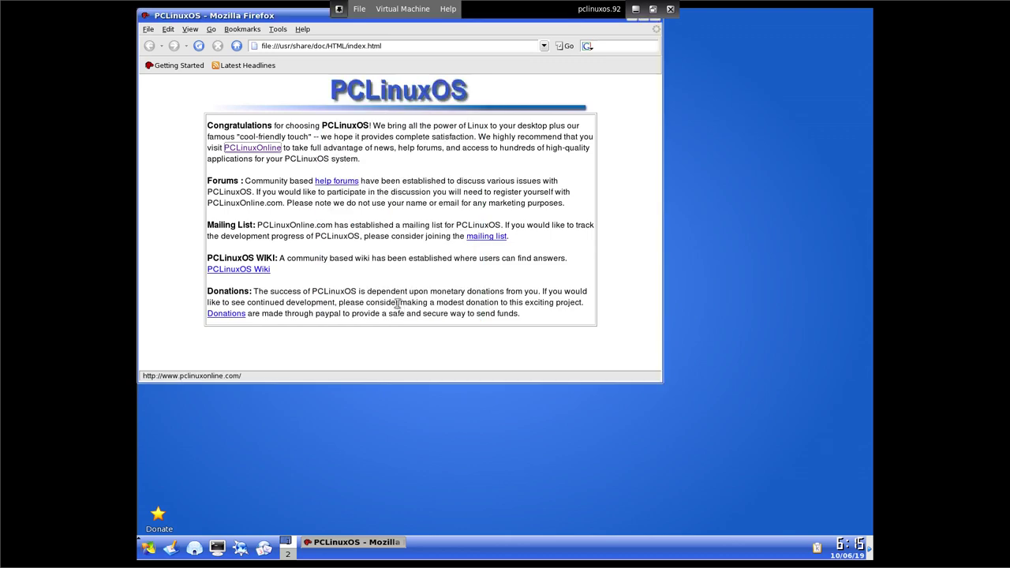
{"action": "left_click_drag", "start_coordinate": [220, 16], "coordinate": [356, 100]}
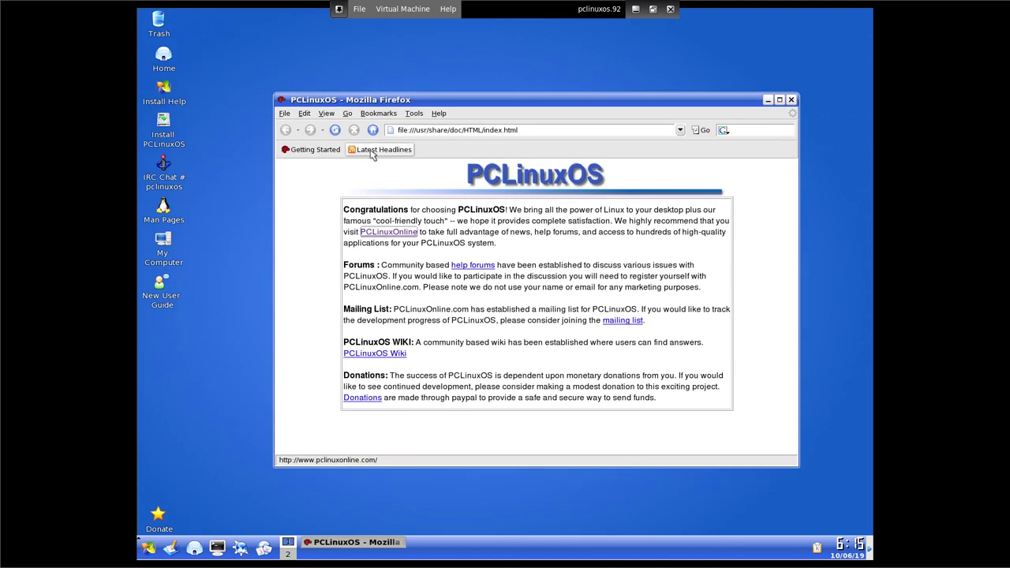
Step: Load google.com in the address bar, then close Firefox
{"action": "left_click", "coordinate": [498, 131]}
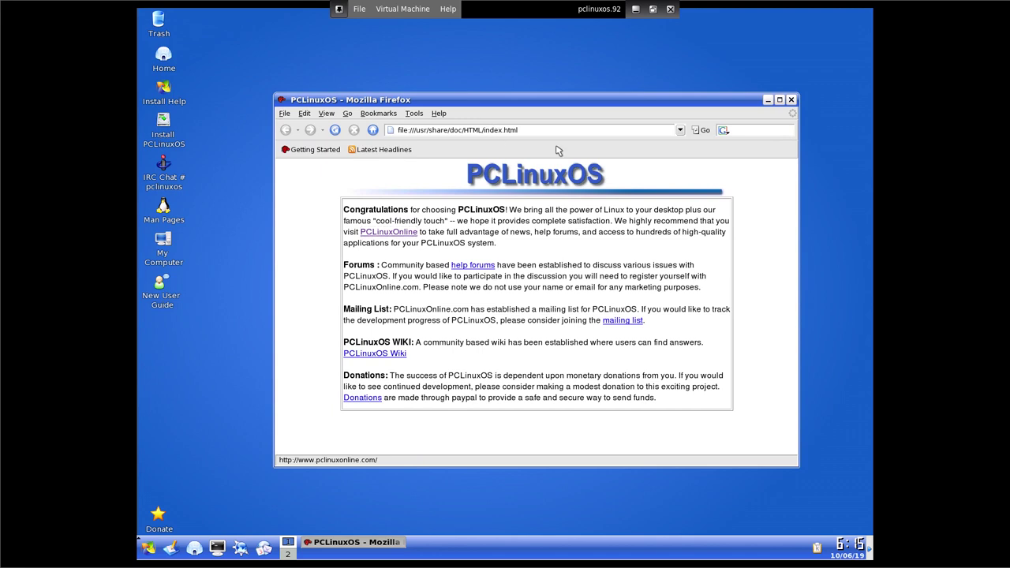
{"action": "left_click", "coordinate": [374, 132]}
{"action": "left_click_drag", "start_coordinate": [428, 130], "coordinate": [547, 132]}
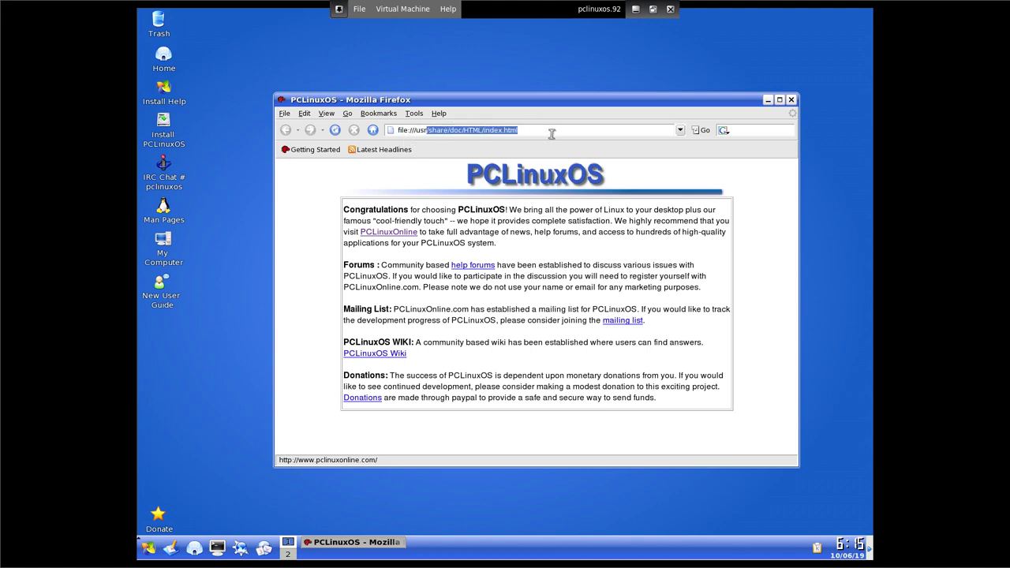
{"action": "key", "text": "BackSpace"}
{"action": "key", "text": "BackSpace"}
{"action": "key", "text": "BackSpace"}
{"action": "key", "text": "BackSpace"}
{"action": "key", "text": "BackSpace"}
{"action": "key", "text": "BackSpace"}
{"action": "key", "text": "BackSpace"}
{"action": "key", "text": "BackSpace"}
{"action": "key", "text": "BackSpace"}
{"action": "key", "text": "BackSpace"}
{"action": "key", "text": "BackSpace"}
{"action": "key", "text": "BackSpace"}
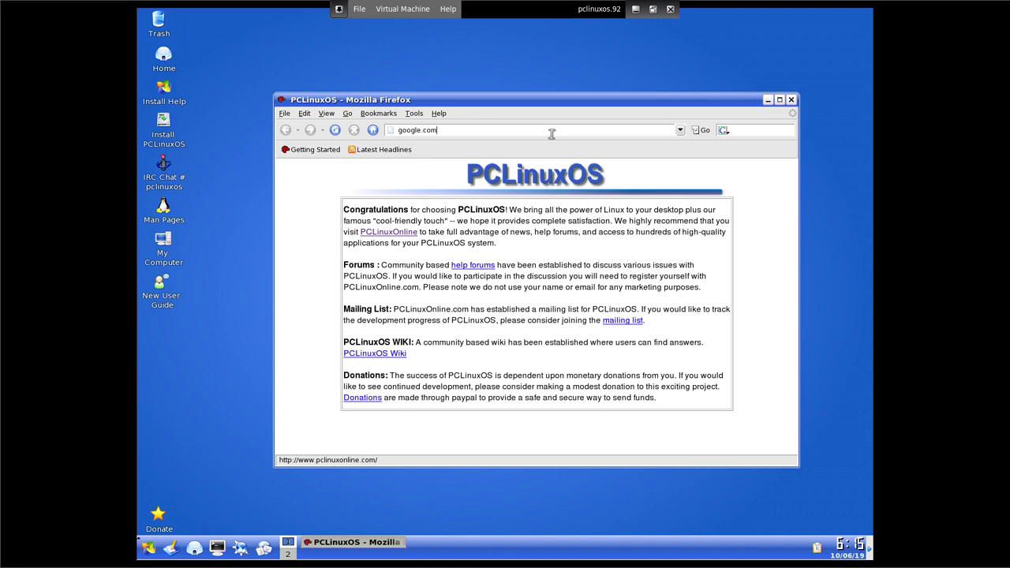
{"action": "type", "text": "google.com"}
{"action": "key", "text": "Return"}
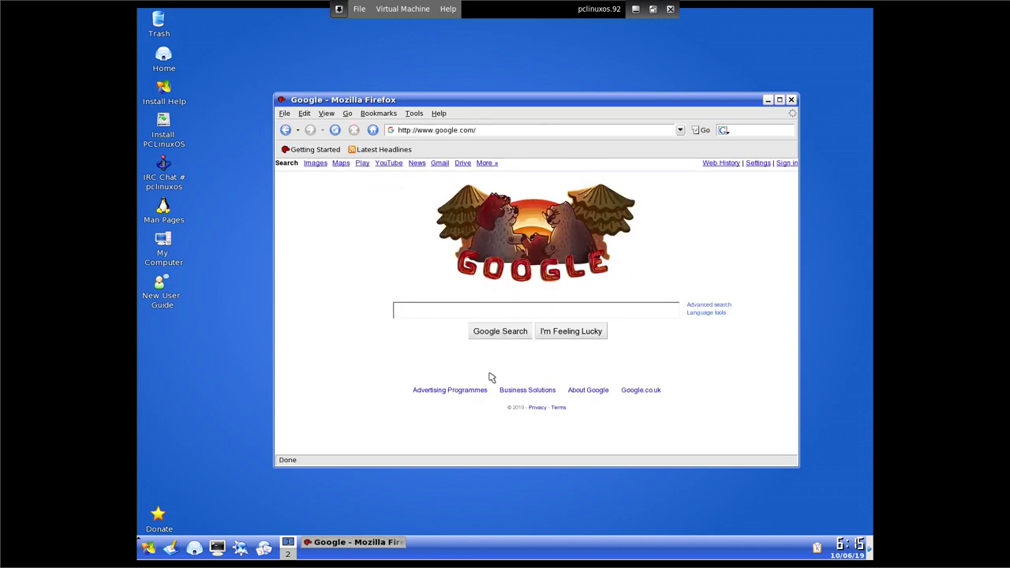
{"action": "left_click", "coordinate": [791, 100]}
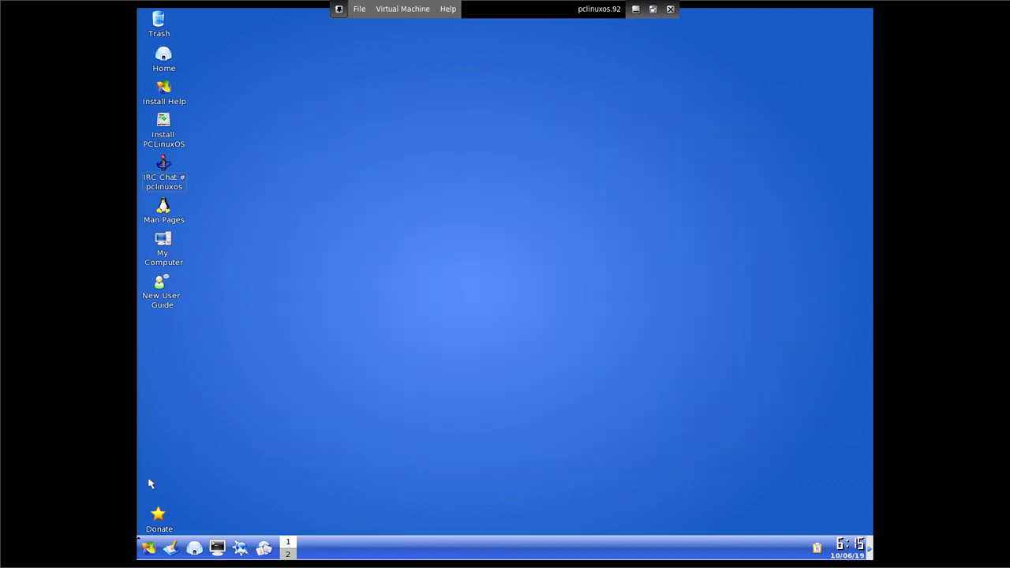
Step: Launch Install PCLinuxOS from the desktop and submit the root password in the KDE su dialog
{"action": "left_click", "coordinate": [168, 26]}
{"action": "double_click", "coordinate": [168, 140]}
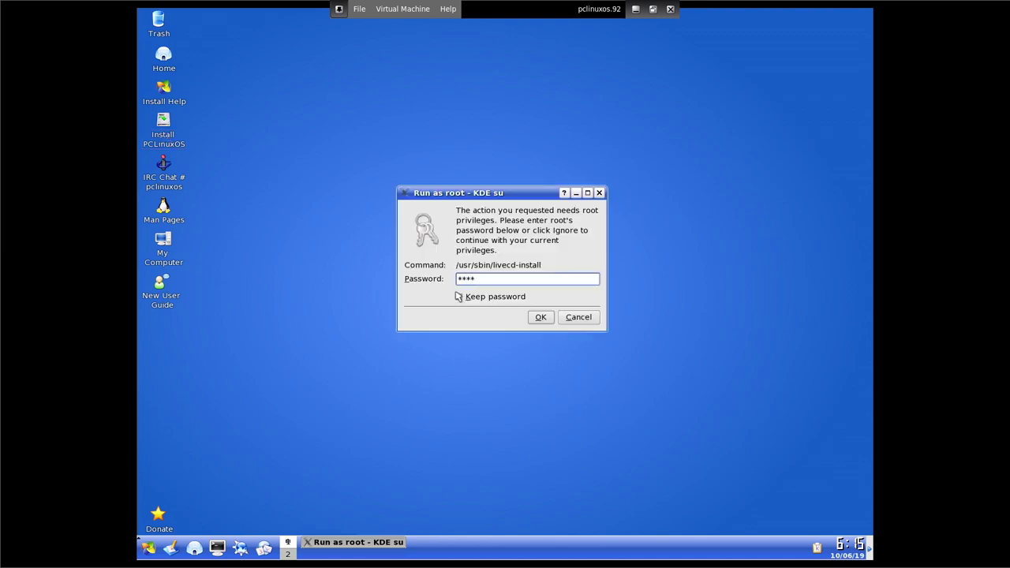
{"action": "key", "text": "Return"}
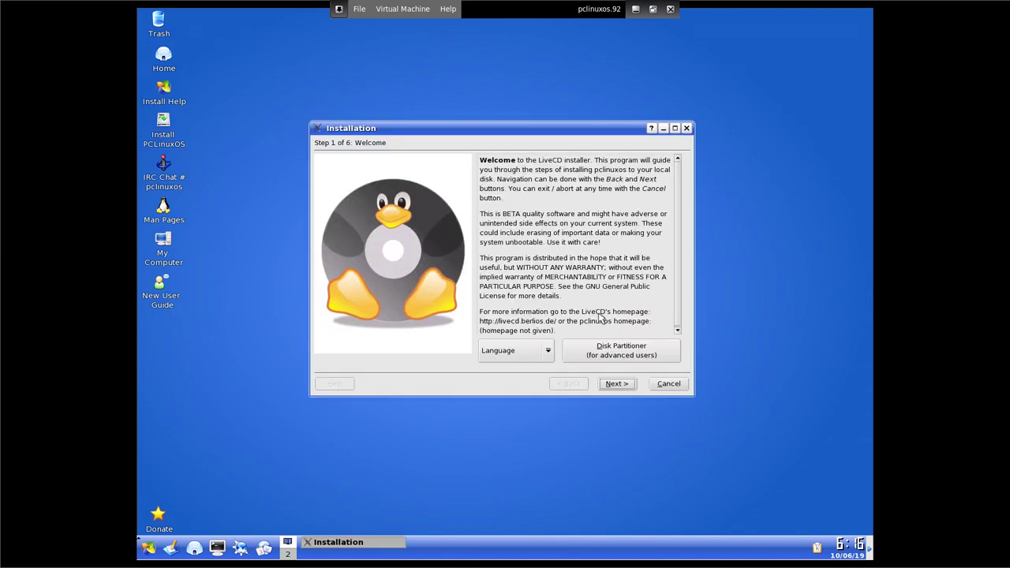
Step: Advance to Partition Selection and dismiss the missing root partition warning
{"action": "left_click", "coordinate": [616, 384]}
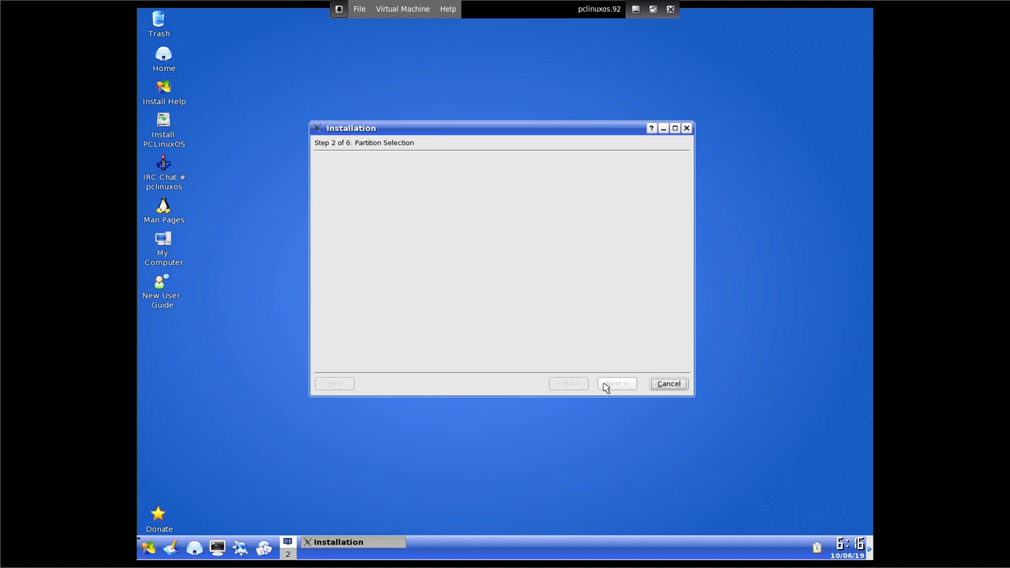
{"action": "left_click", "coordinate": [615, 383]}
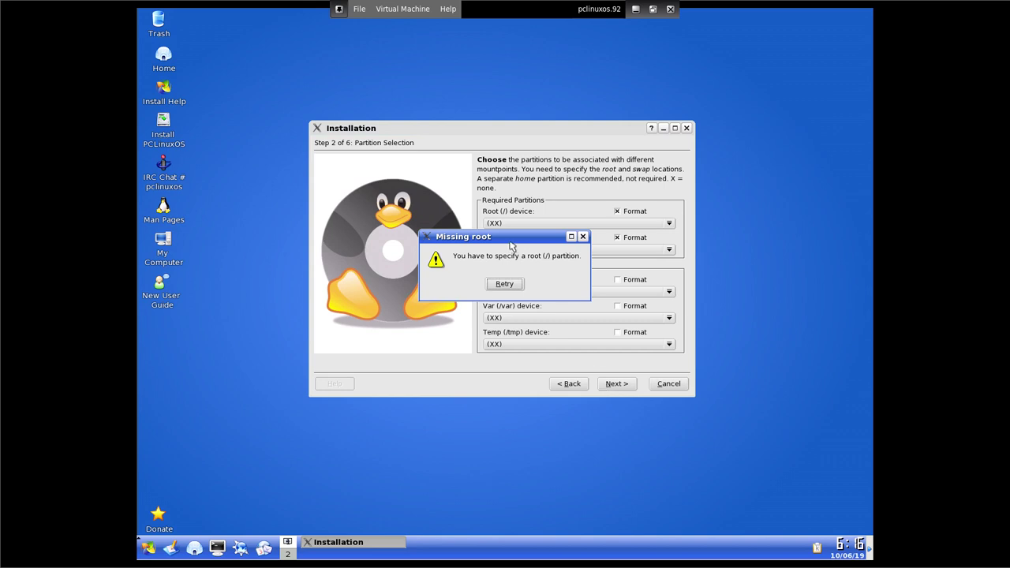
{"action": "left_click", "coordinate": [510, 286]}
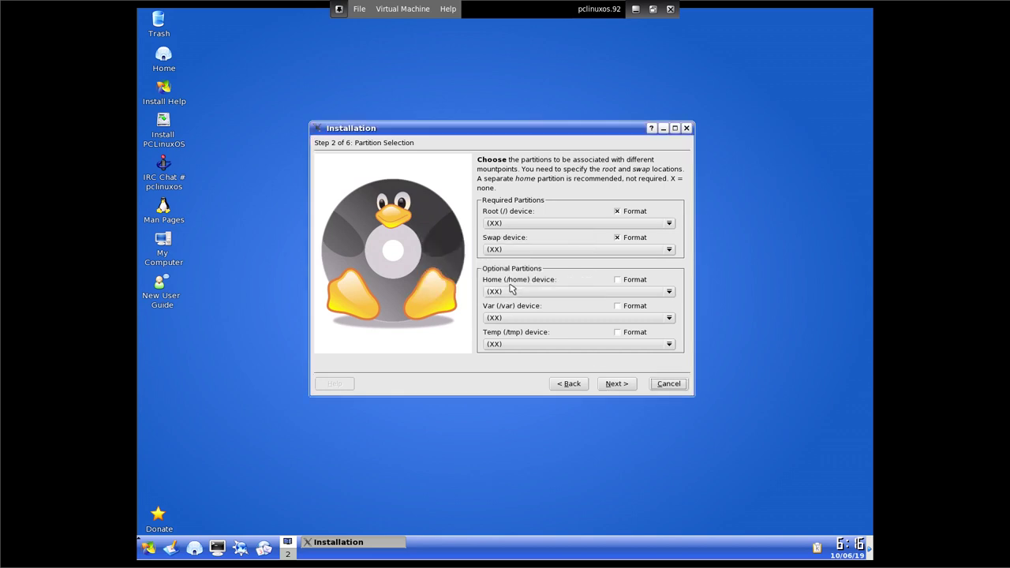
Step: Find only (XX) under Root device, then go back to Step 1 and launch DiskDrake
{"action": "left_click", "coordinate": [541, 223]}
{"action": "left_click", "coordinate": [541, 229]}
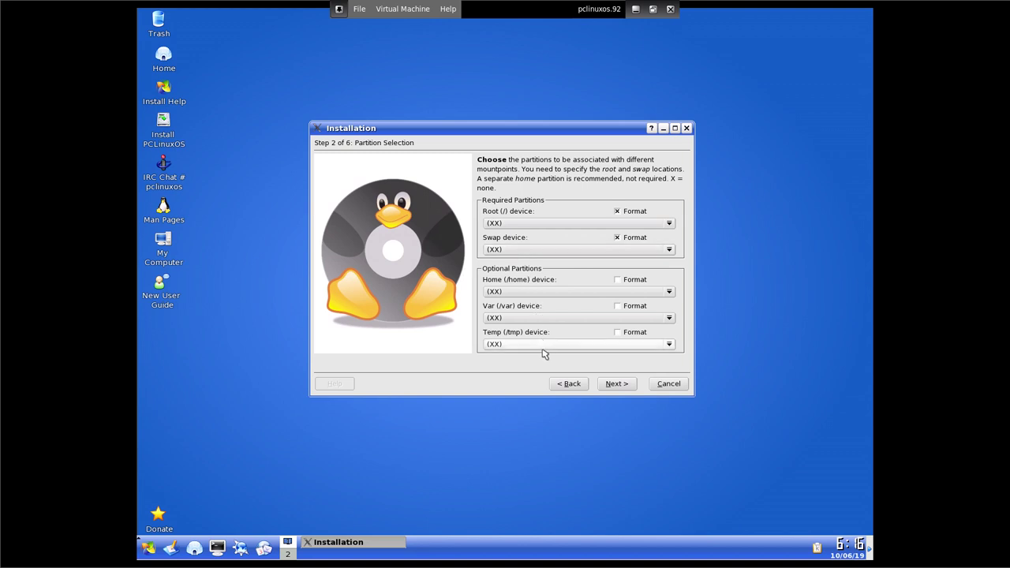
{"action": "left_click", "coordinate": [491, 225]}
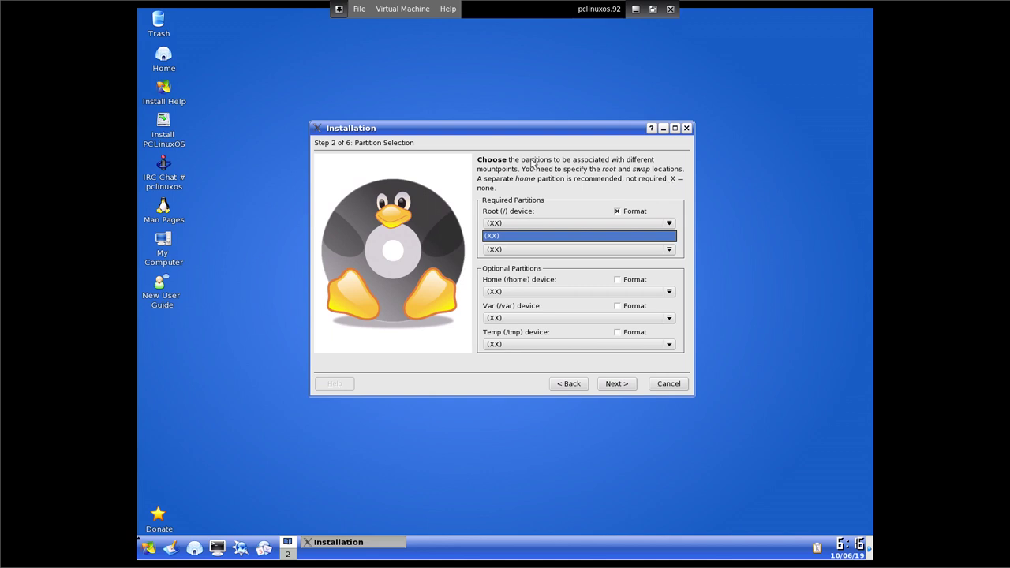
{"action": "left_click", "coordinate": [579, 385]}
{"action": "left_click", "coordinate": [598, 359]}
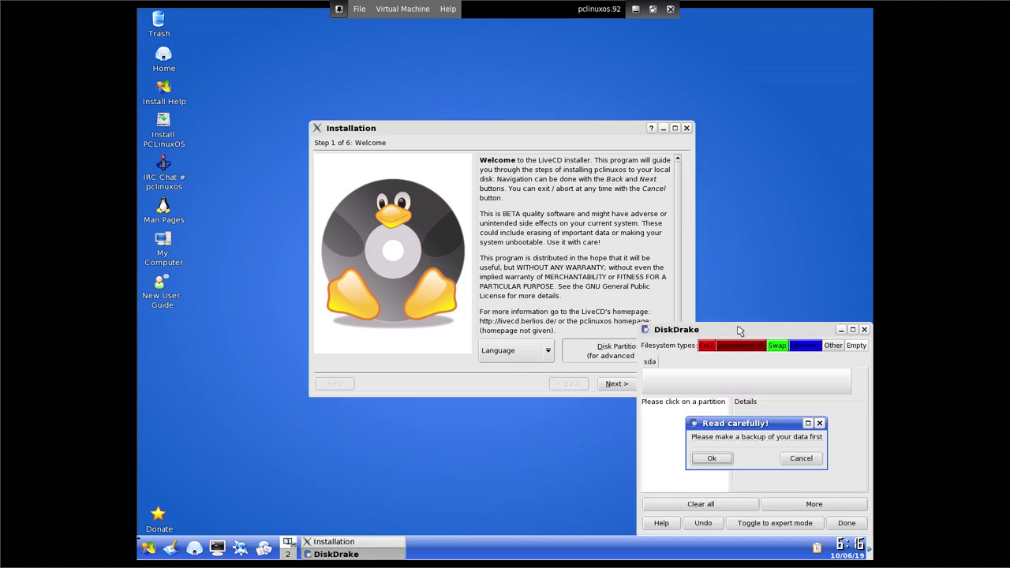
Step: In DiskDrake, create a 4349 MB root partition in sda's empty space
{"action": "left_click_drag", "start_coordinate": [740, 330], "coordinate": [450, 155]}
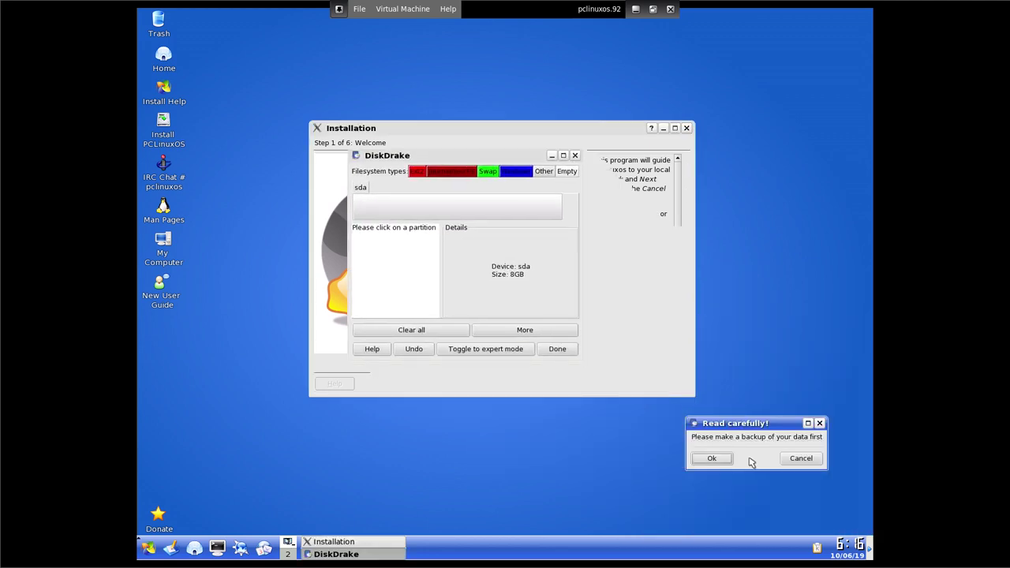
{"action": "left_click", "coordinate": [714, 461]}
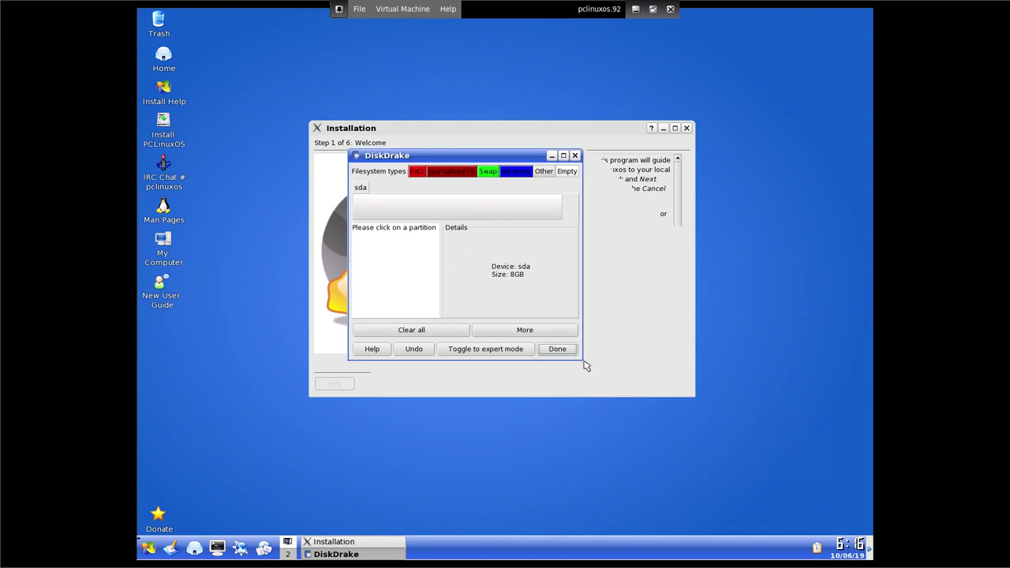
{"action": "left_click_drag", "start_coordinate": [580, 360], "coordinate": [828, 431]}
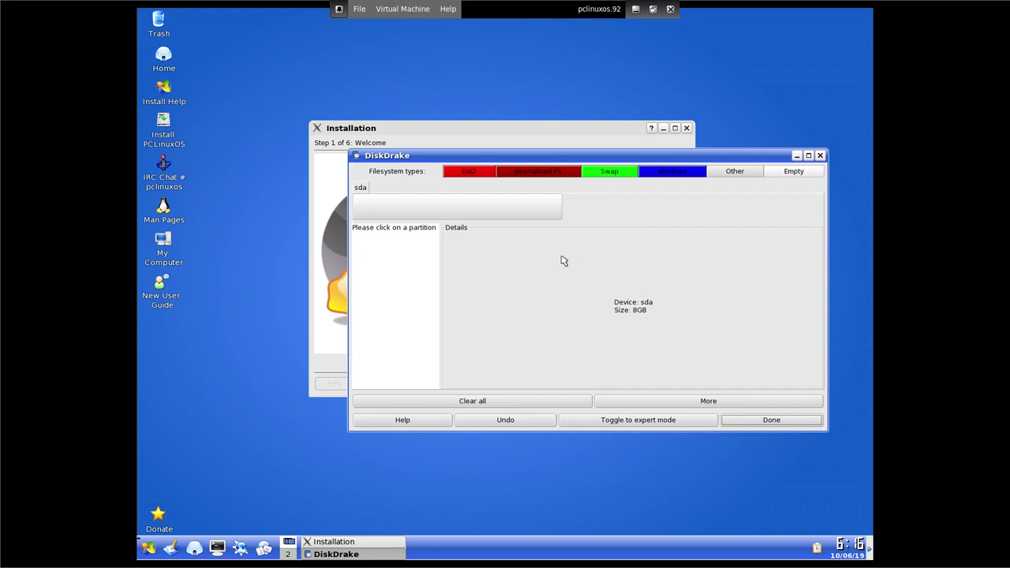
{"action": "left_click", "coordinate": [505, 217]}
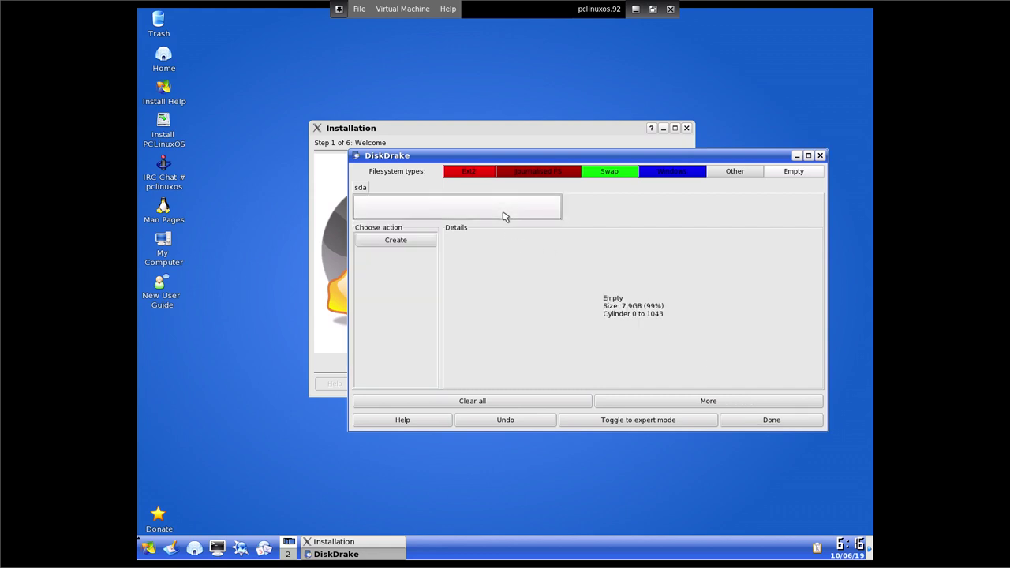
{"action": "left_click", "coordinate": [368, 242]}
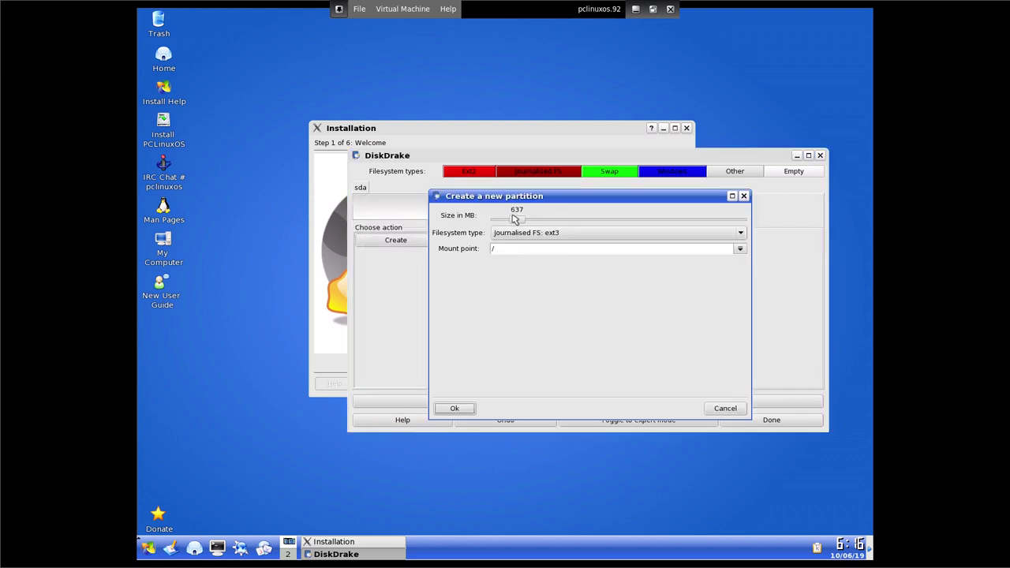
{"action": "left_click_drag", "start_coordinate": [517, 219], "coordinate": [630, 228]}
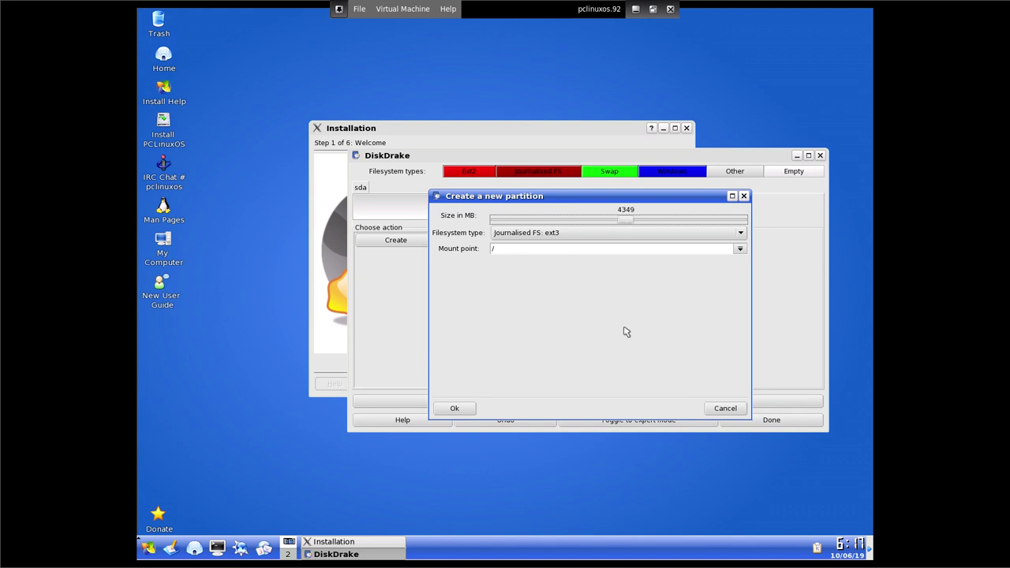
{"action": "left_click", "coordinate": [444, 407]}
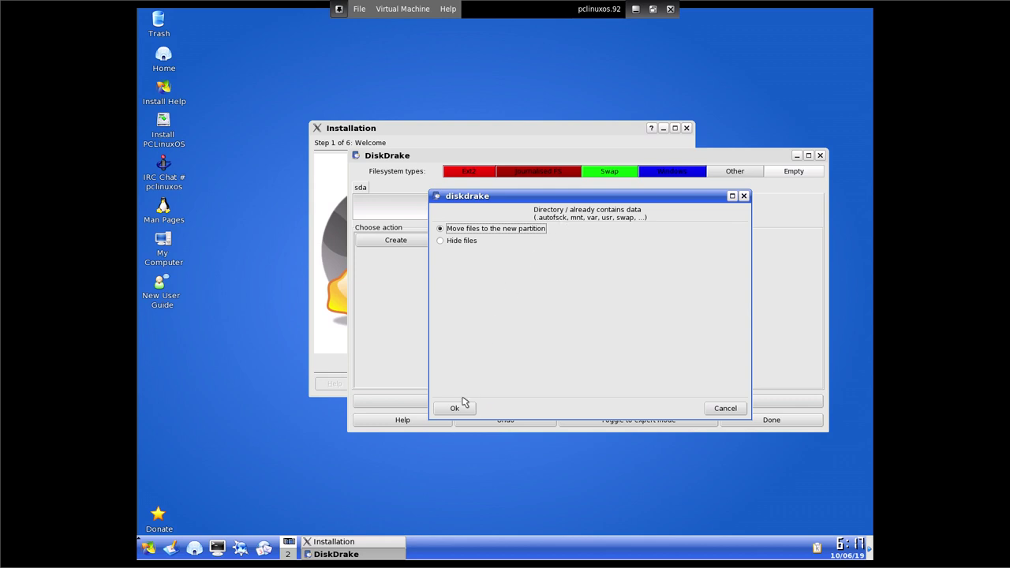
Step: Move existing files onto the new partition, write the partition table, and return to the installer
{"action": "left_click", "coordinate": [455, 409]}
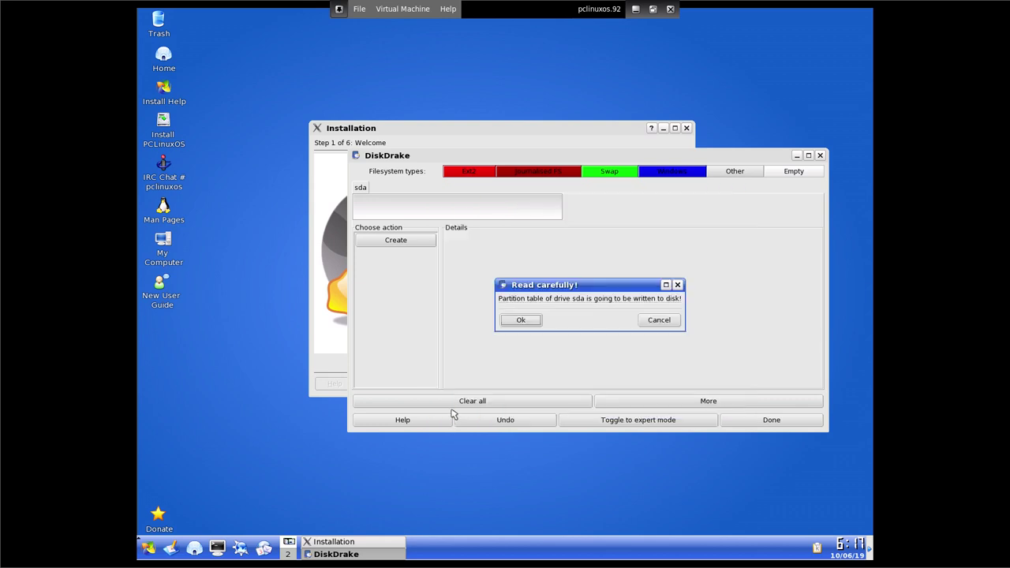
{"action": "left_click", "coordinate": [521, 320]}
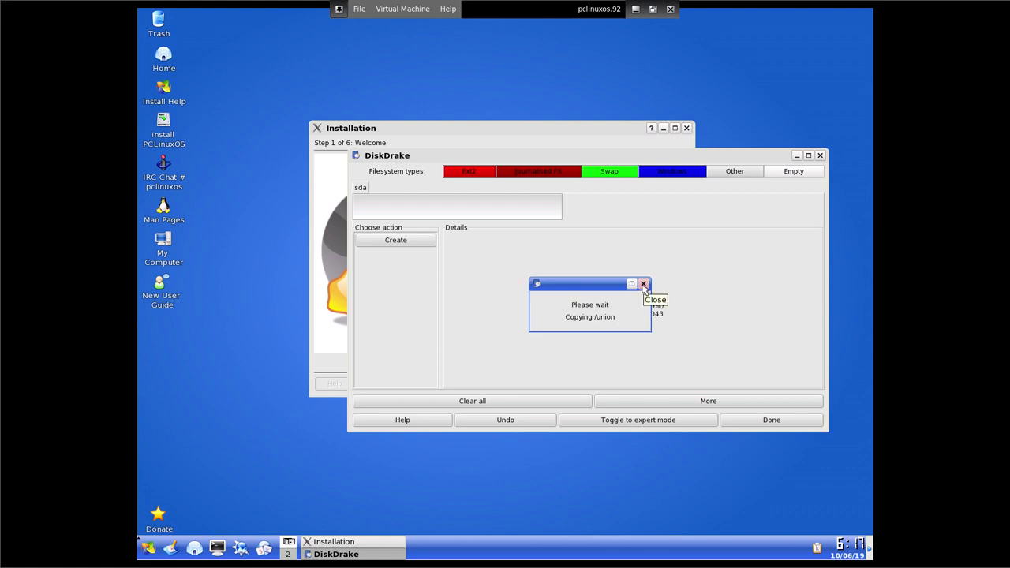
{"action": "left_click", "coordinate": [644, 287]}
{"action": "left_click", "coordinate": [484, 128]}
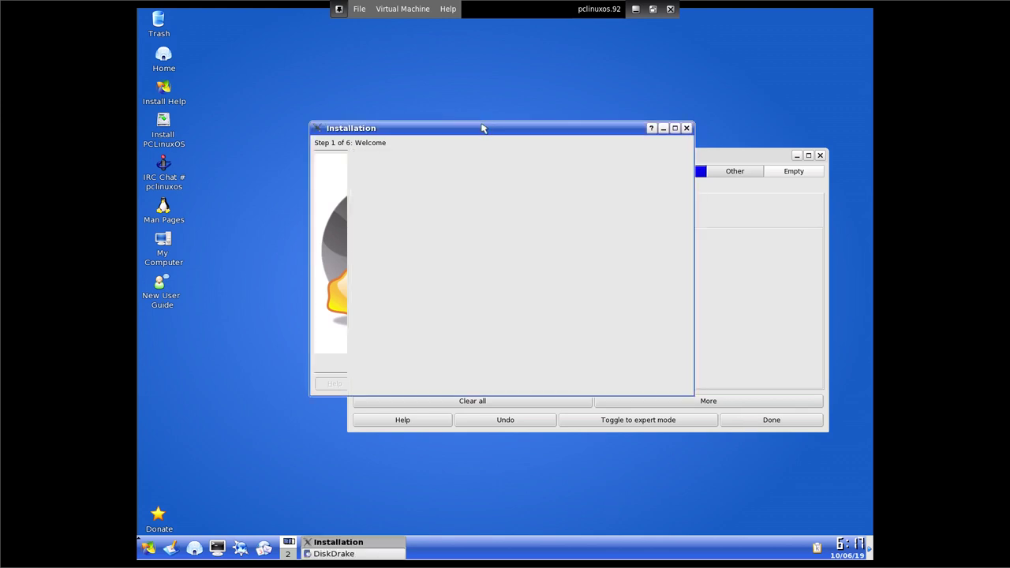
Step: Switch between DiskDrake and the installer window, then open the PCLinuxOS start menu
{"action": "left_click", "coordinate": [736, 157]}
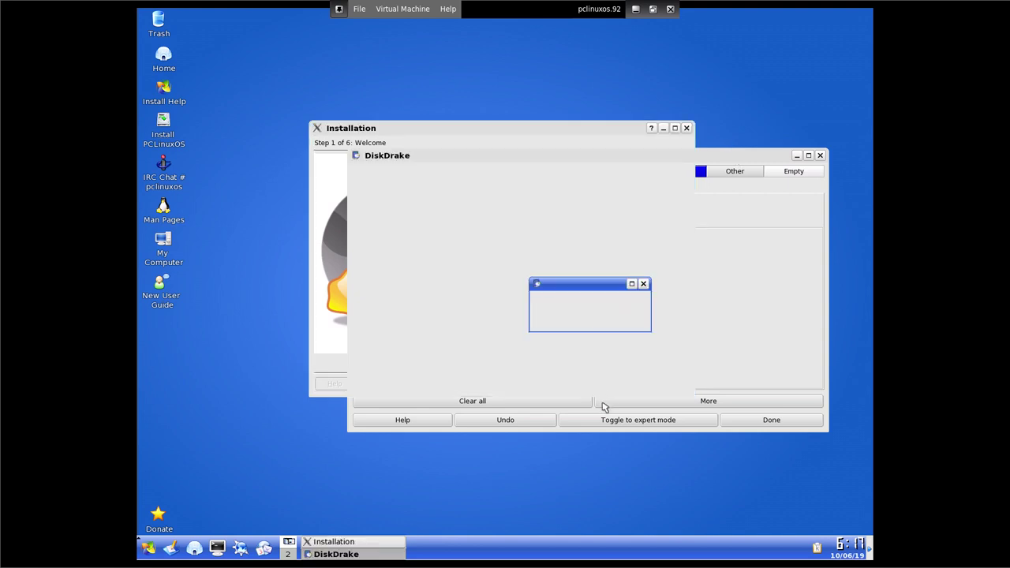
{"action": "left_click", "coordinate": [347, 544]}
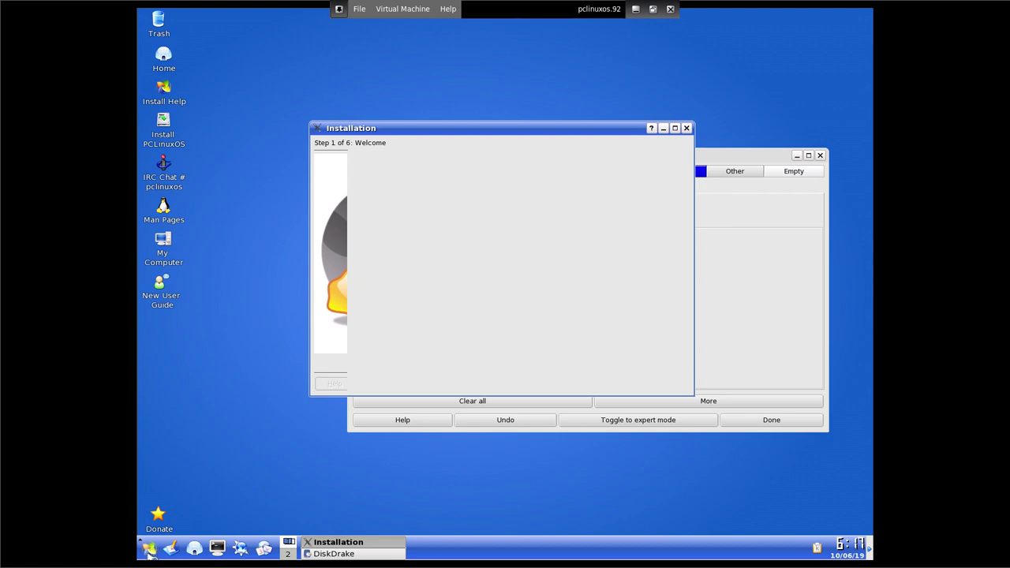
{"action": "left_click", "coordinate": [150, 551]}
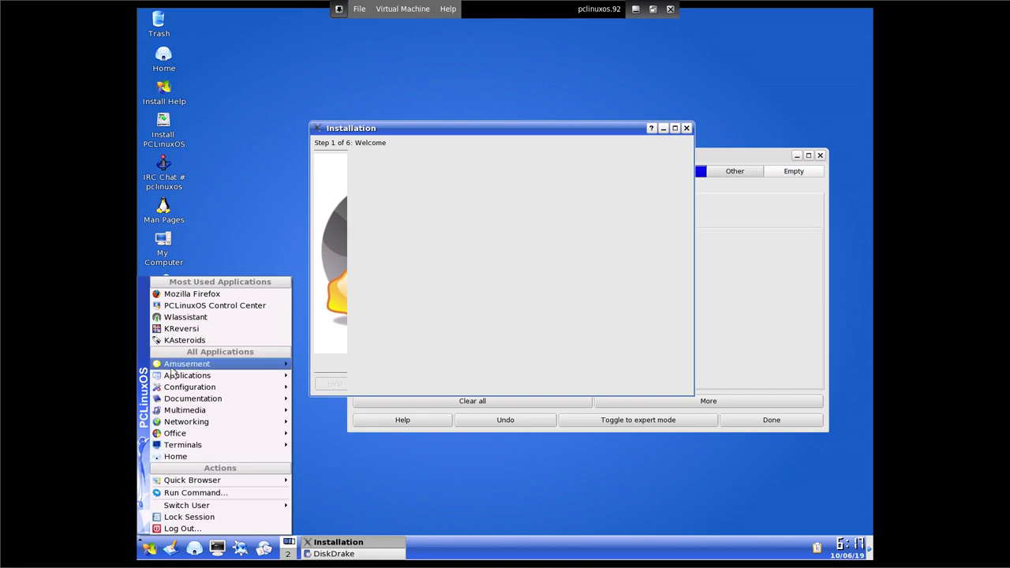
{"action": "mouse_move", "coordinate": [177, 424]}
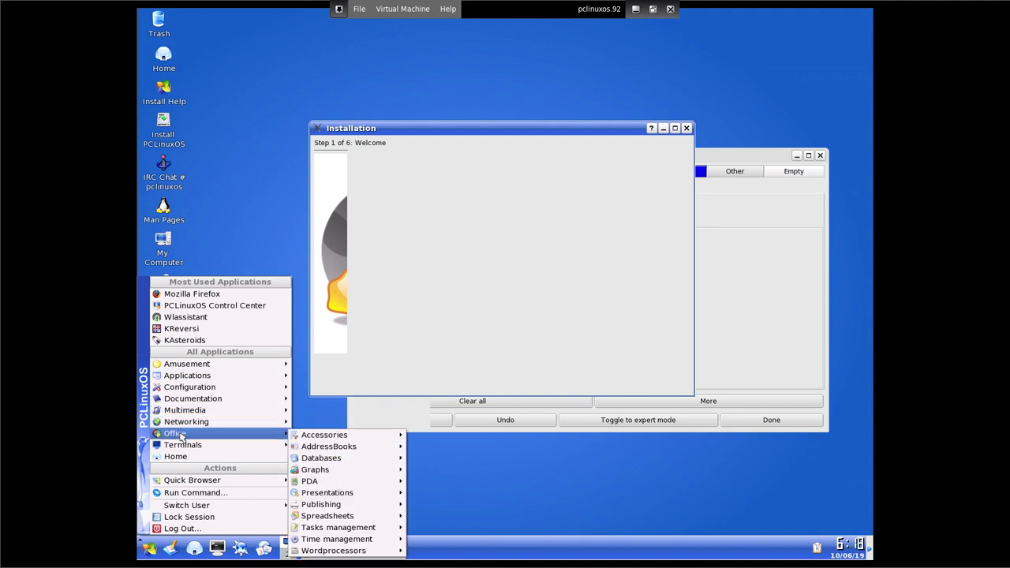
{"action": "mouse_move", "coordinate": [312, 441]}
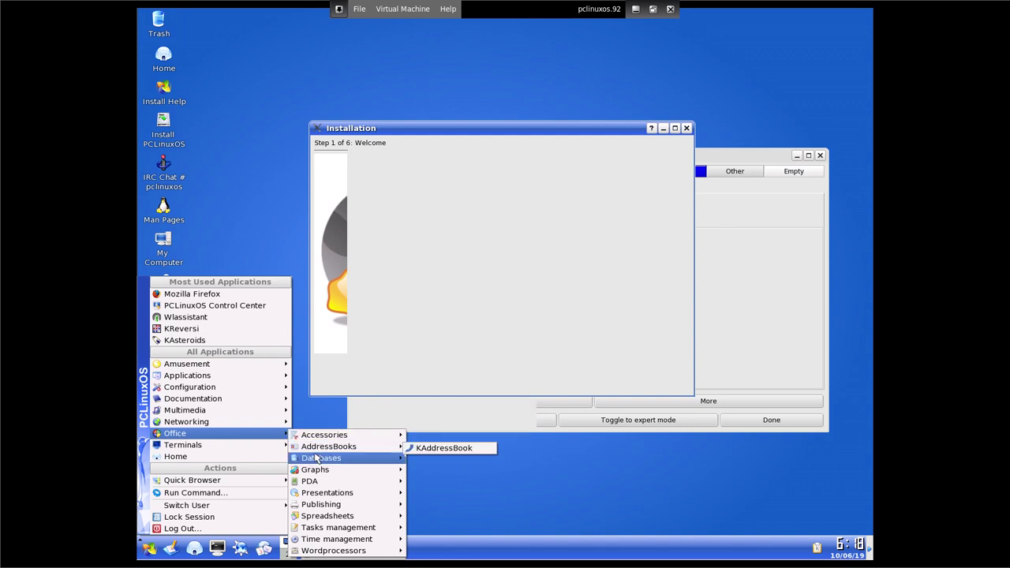
{"action": "mouse_move", "coordinate": [333, 541]}
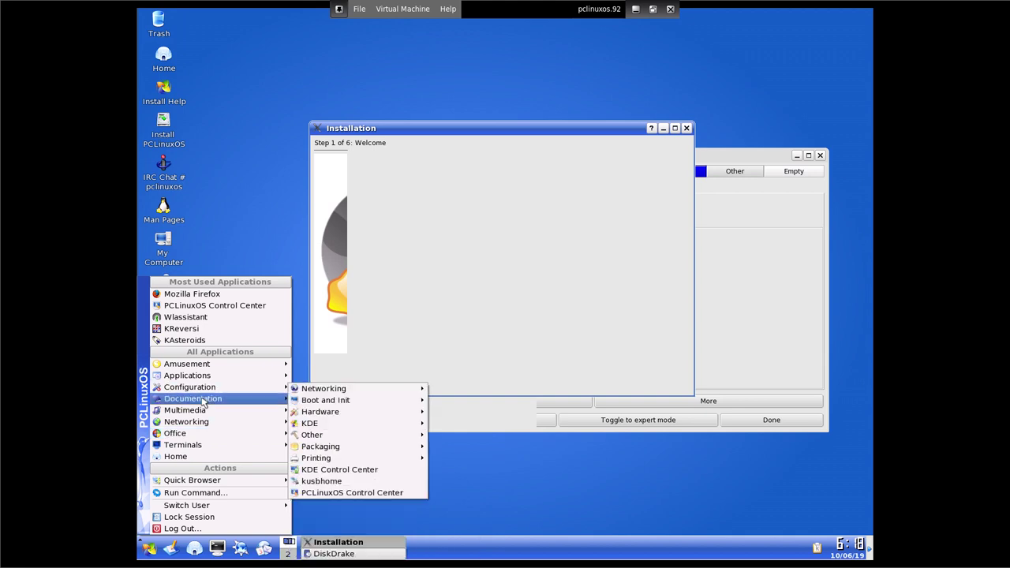
{"action": "mouse_move", "coordinate": [186, 422]}
{"action": "mouse_move", "coordinate": [321, 484]}
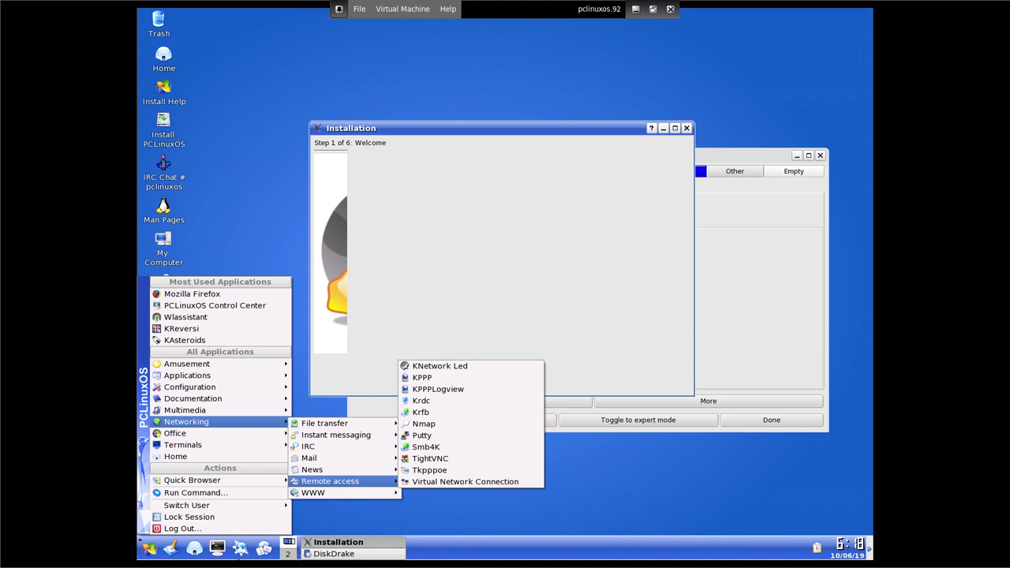
{"action": "mouse_move", "coordinate": [263, 447]}
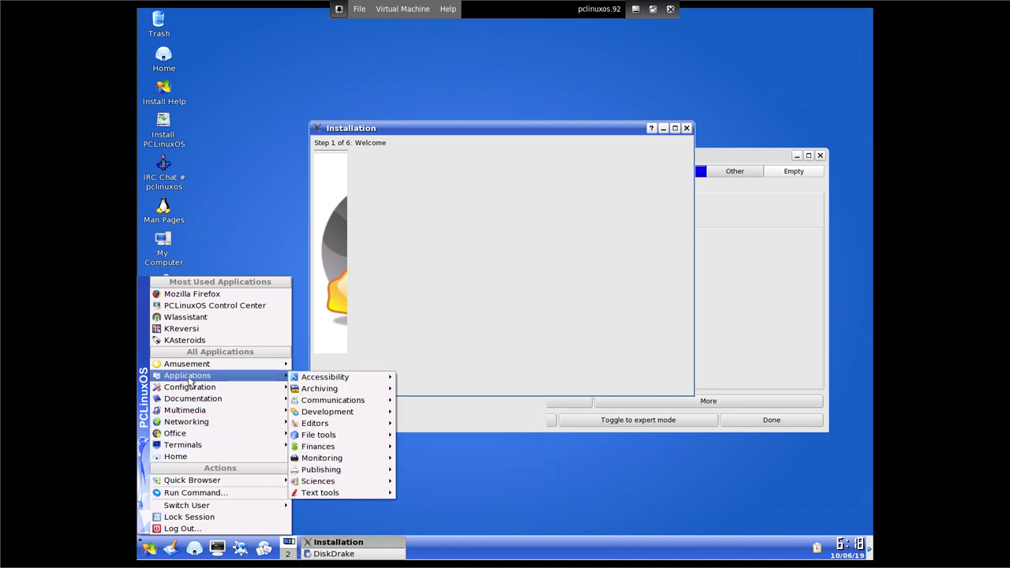
{"action": "mouse_move", "coordinate": [199, 382]}
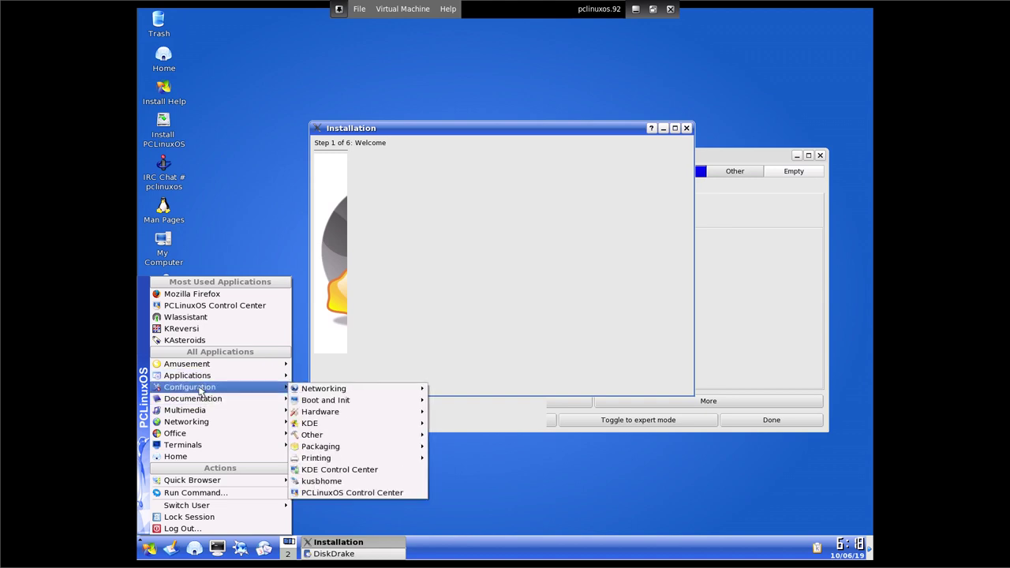
{"action": "mouse_move", "coordinate": [365, 403]}
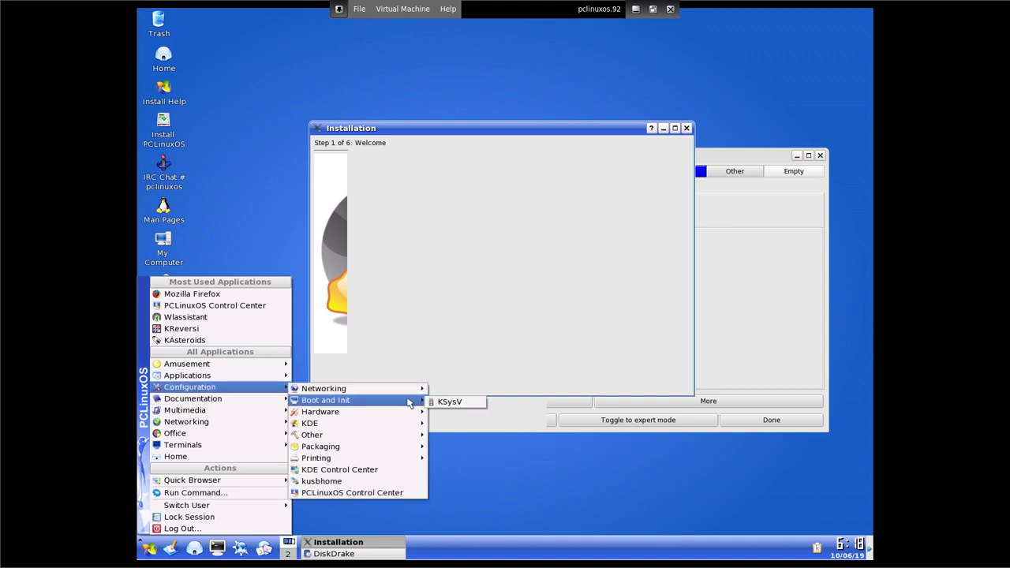
{"action": "mouse_move", "coordinate": [345, 425]}
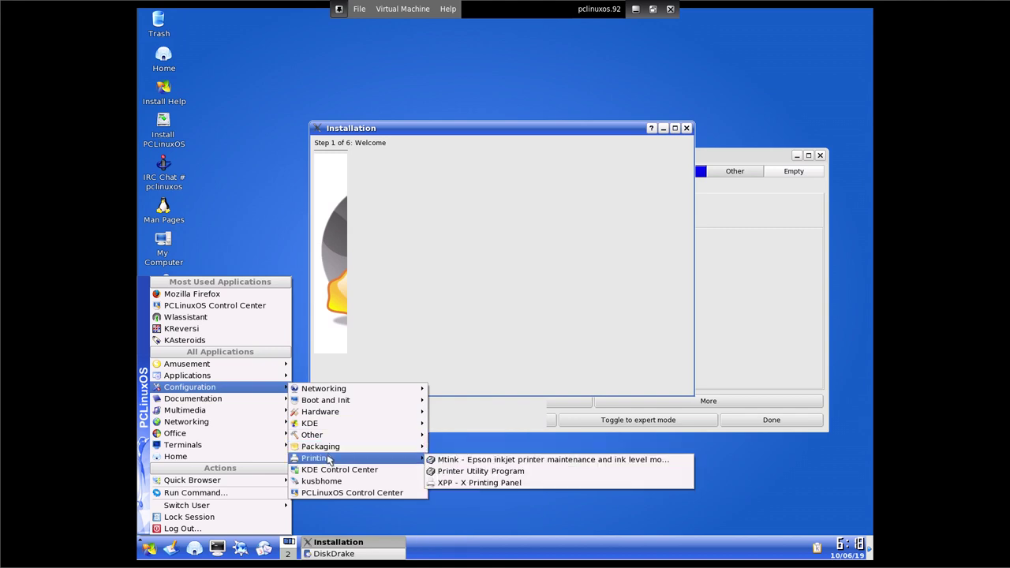
{"action": "mouse_move", "coordinate": [330, 449]}
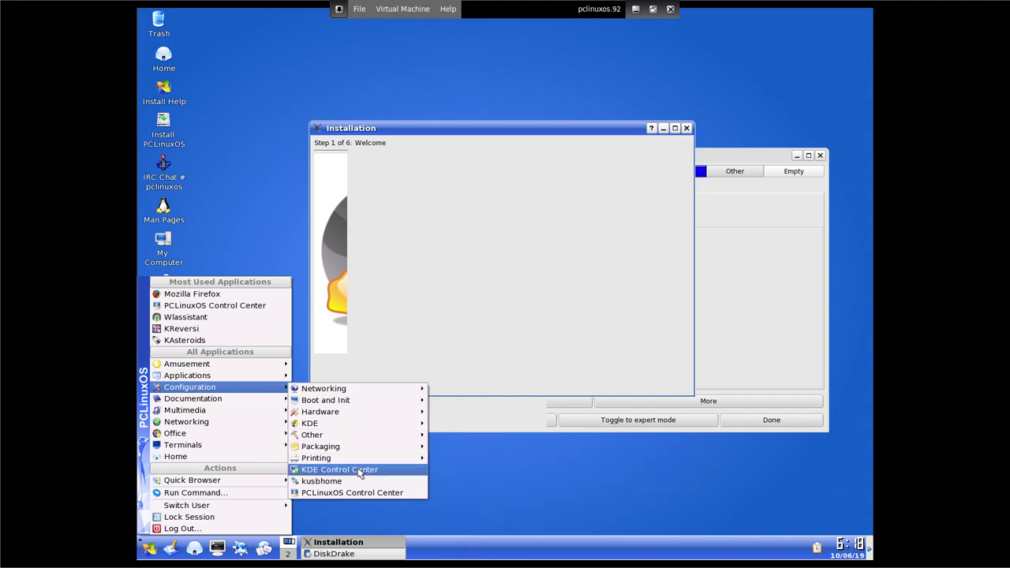
Step: Launch KDE Control Center and browse its Index groups to reach Accessibility > Keyboard Layout
{"action": "left_click", "coordinate": [359, 471]}
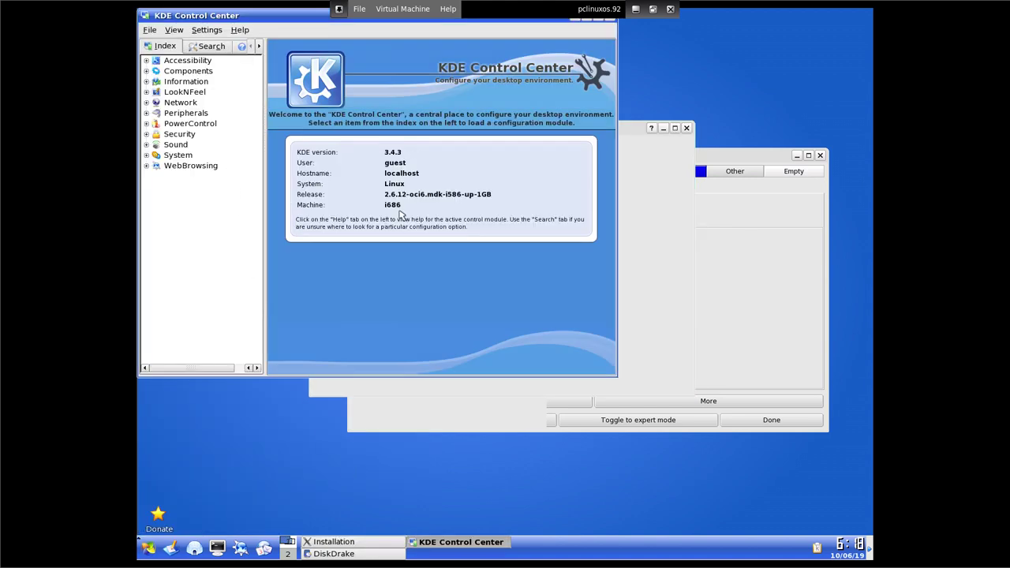
{"action": "left_click", "coordinate": [147, 61]}
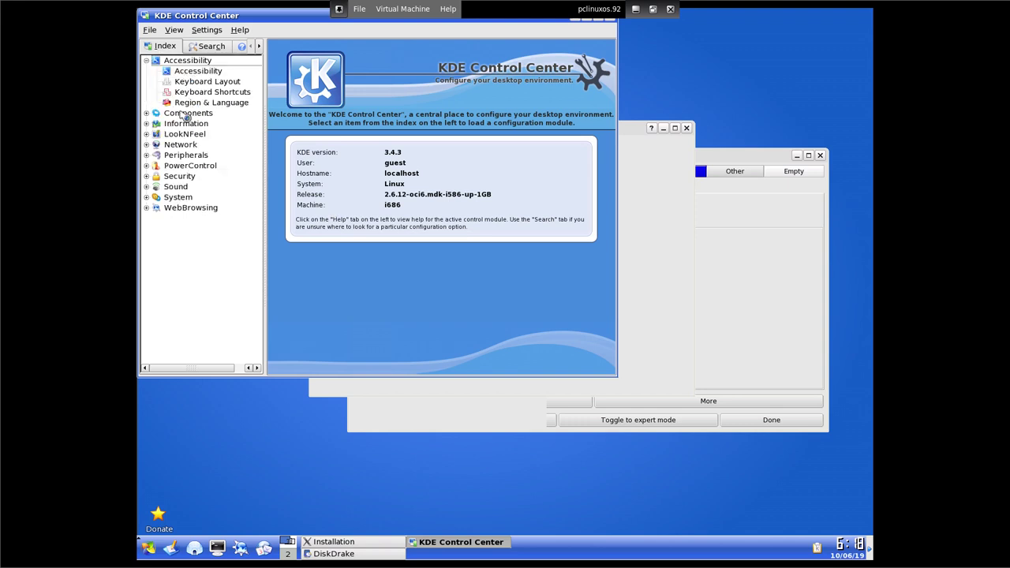
{"action": "left_click", "coordinate": [147, 113]}
{"action": "left_click", "coordinate": [146, 114]}
{"action": "left_click", "coordinate": [147, 123]}
{"action": "left_click", "coordinate": [147, 124]}
{"action": "left_click", "coordinate": [147, 134]}
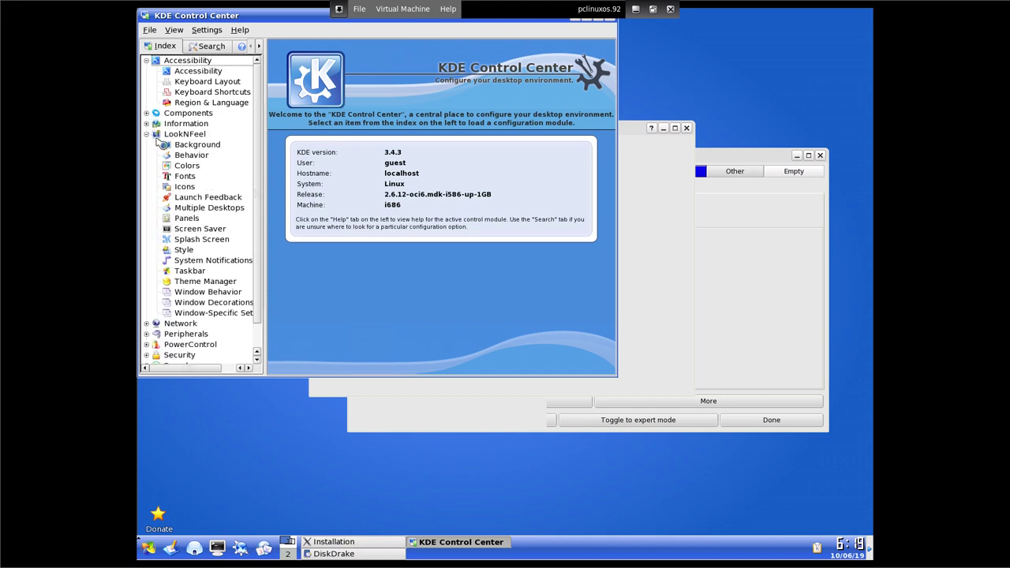
{"action": "left_click", "coordinate": [191, 149]}
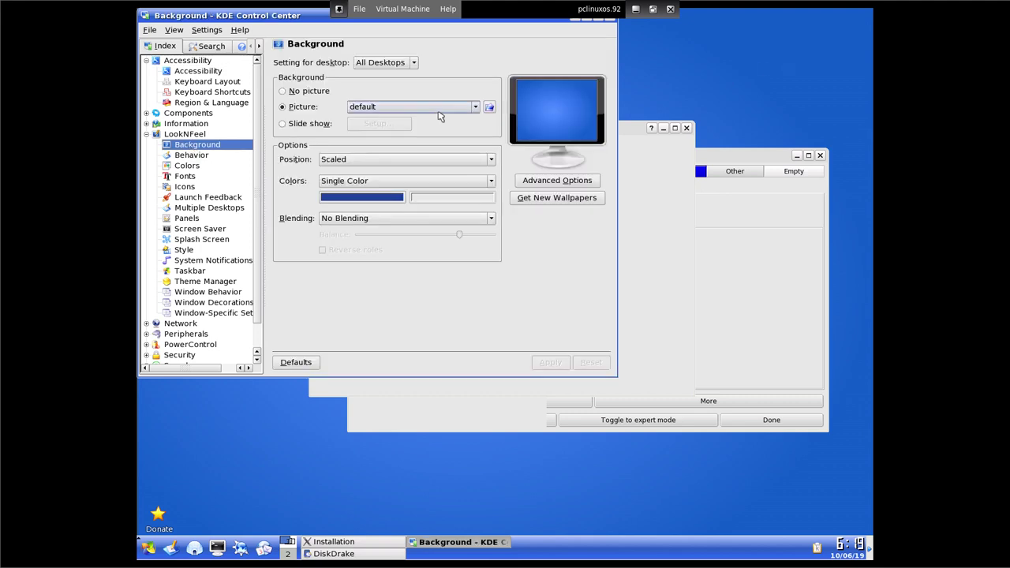
{"action": "left_click", "coordinate": [223, 82]}
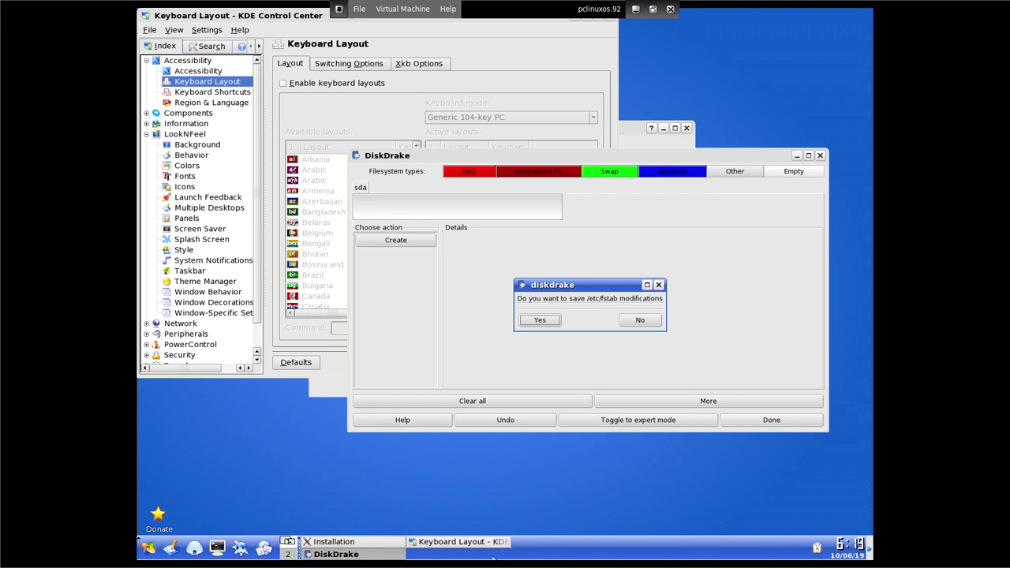
Step: Decline saving /etc/fstab and apply Pclinuxos-01 as the desktop wallpaper
{"action": "left_click", "coordinate": [636, 320]}
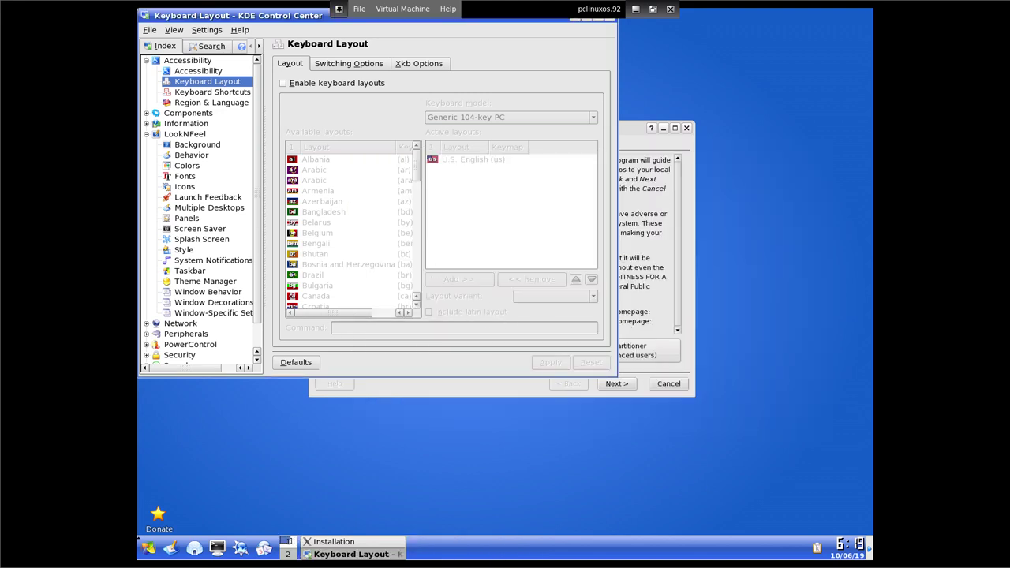
{"action": "left_click", "coordinate": [190, 148]}
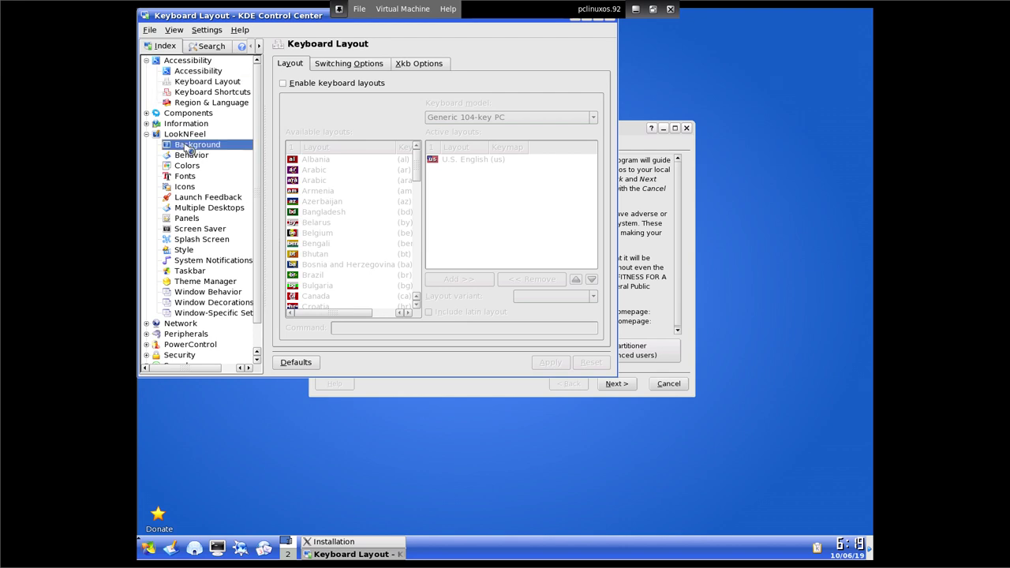
{"action": "left_click", "coordinate": [413, 106]}
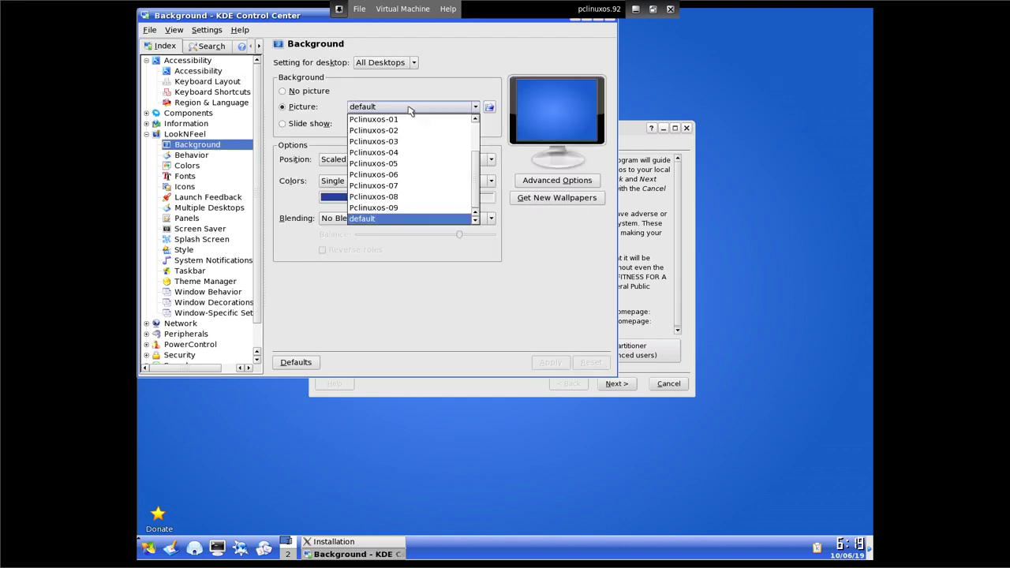
{"action": "left_click", "coordinate": [392, 119]}
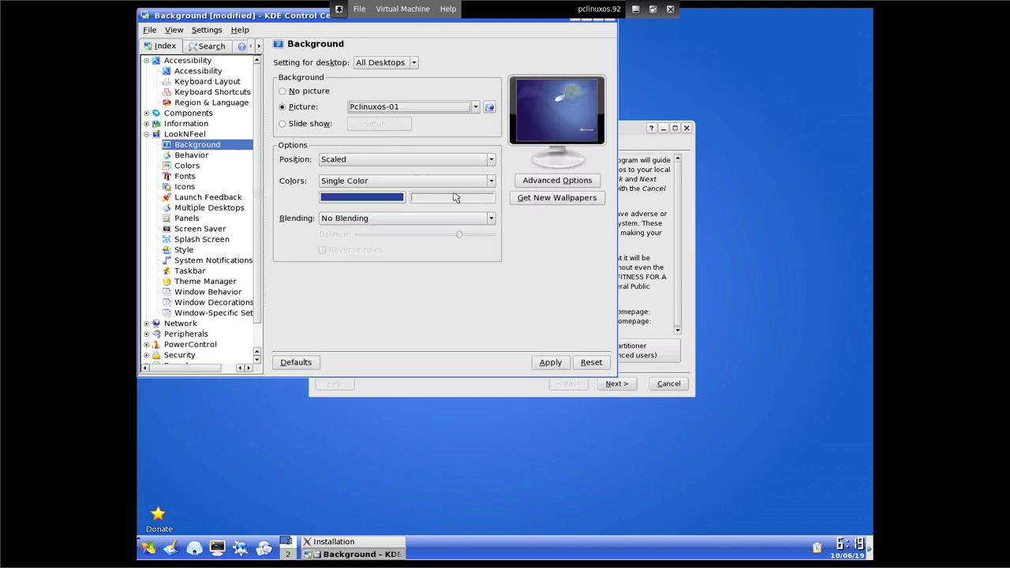
{"action": "left_click", "coordinate": [551, 363]}
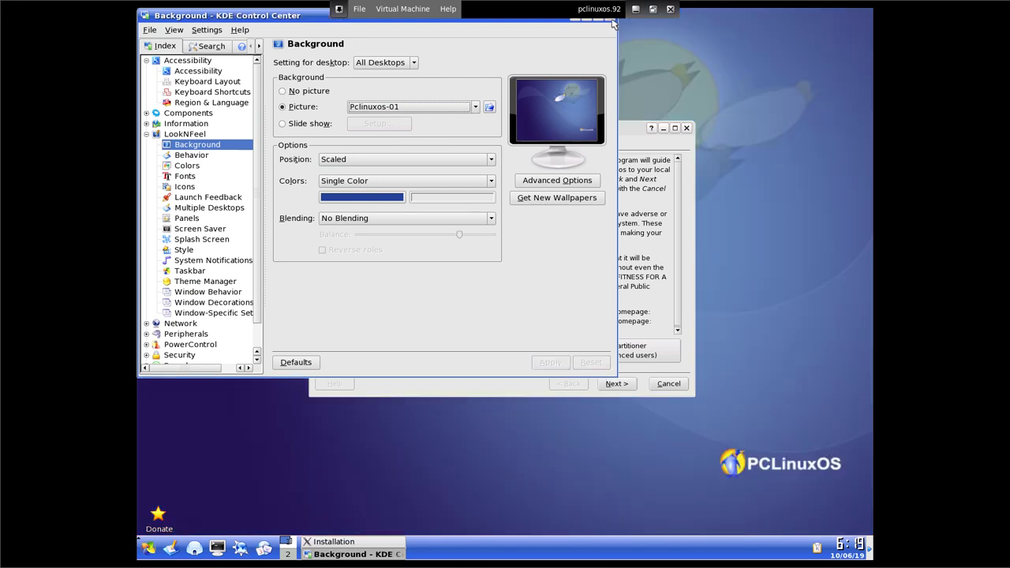
{"action": "left_click", "coordinate": [187, 187]}
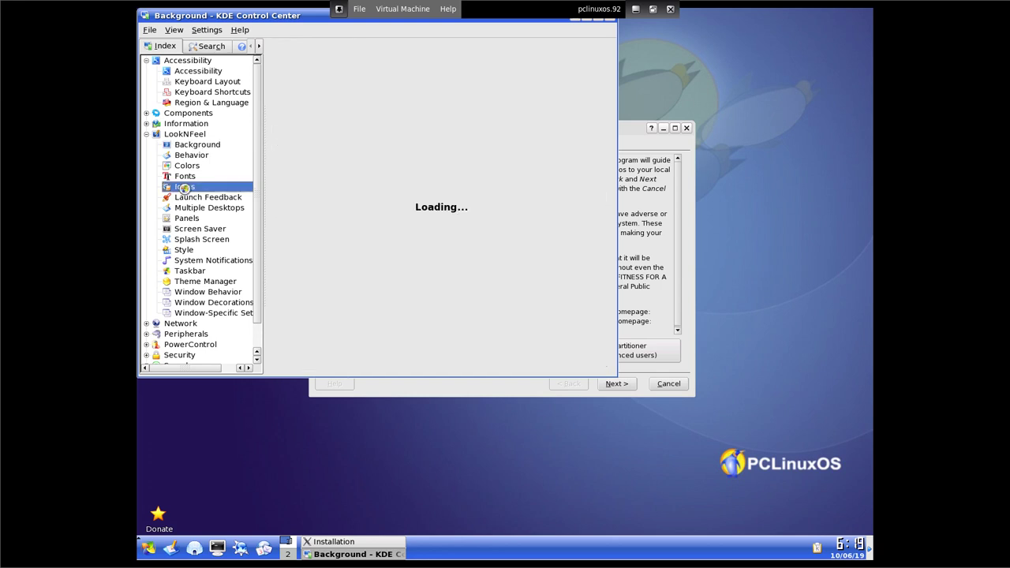
Step: Preview the GNOME, iKons, LowContrastLargePrint and Smokey-Blue icon themes, then apply Smokey-Red
{"action": "left_click", "coordinate": [323, 162]}
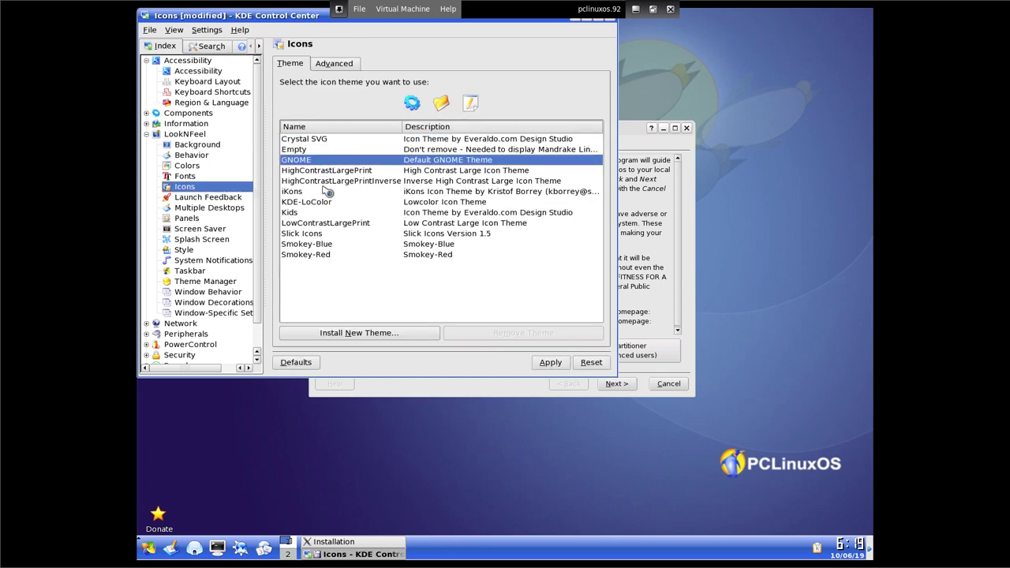
{"action": "left_click", "coordinate": [327, 192]}
{"action": "left_click", "coordinate": [328, 223]}
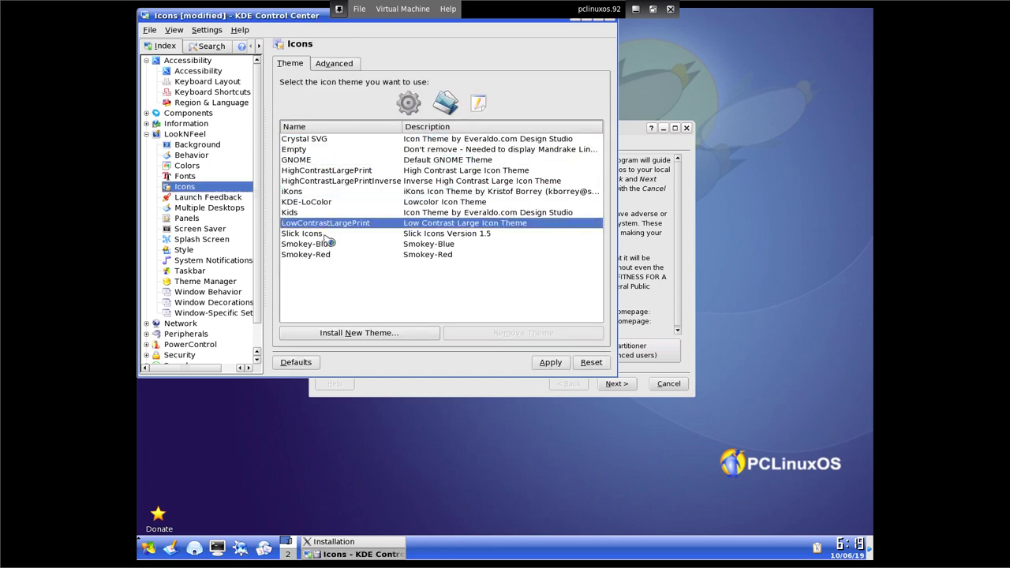
{"action": "left_click", "coordinate": [330, 244]}
{"action": "left_click", "coordinate": [331, 255]}
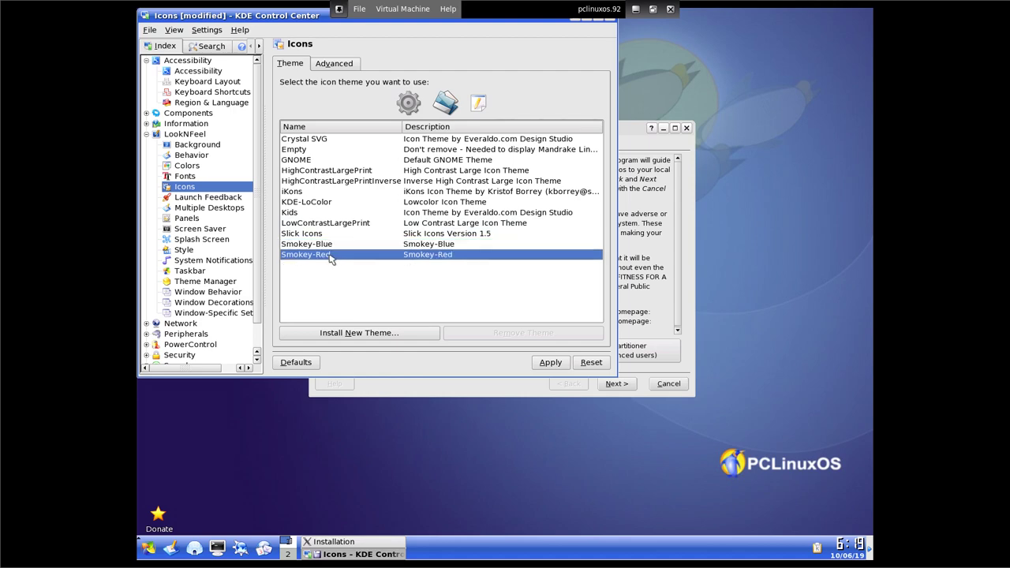
{"action": "left_click", "coordinate": [549, 365]}
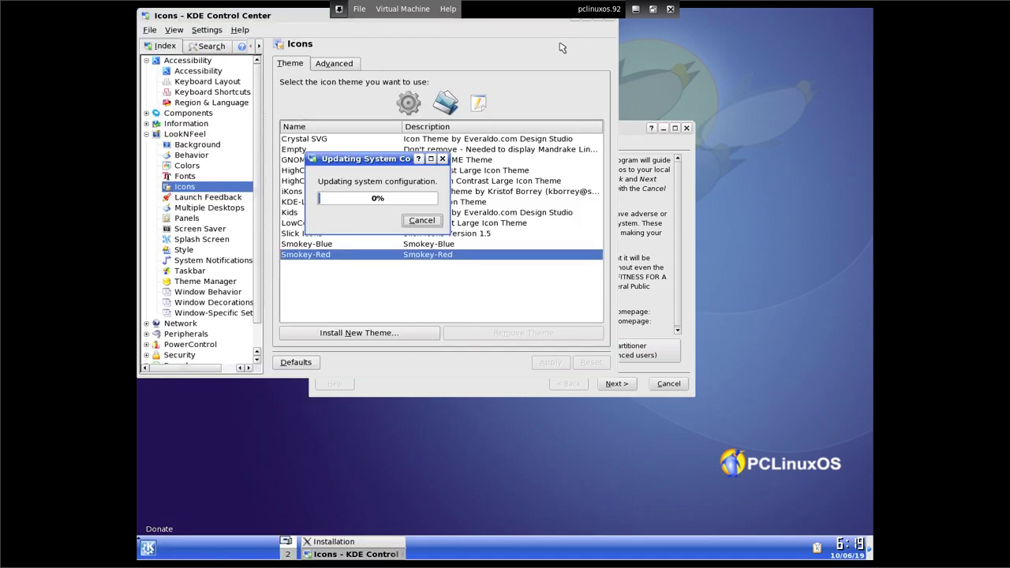
Step: Dismiss the configuration update, reset the unapplied icon change, and close KDE Control Center
{"action": "left_click", "coordinate": [424, 221]}
{"action": "left_click", "coordinate": [424, 223]}
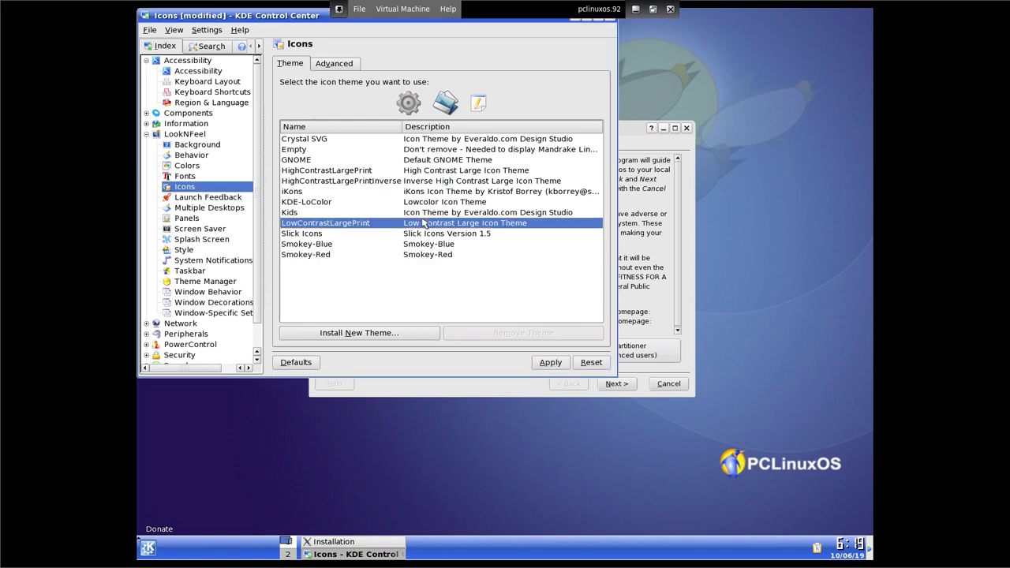
{"action": "left_click", "coordinate": [590, 362]}
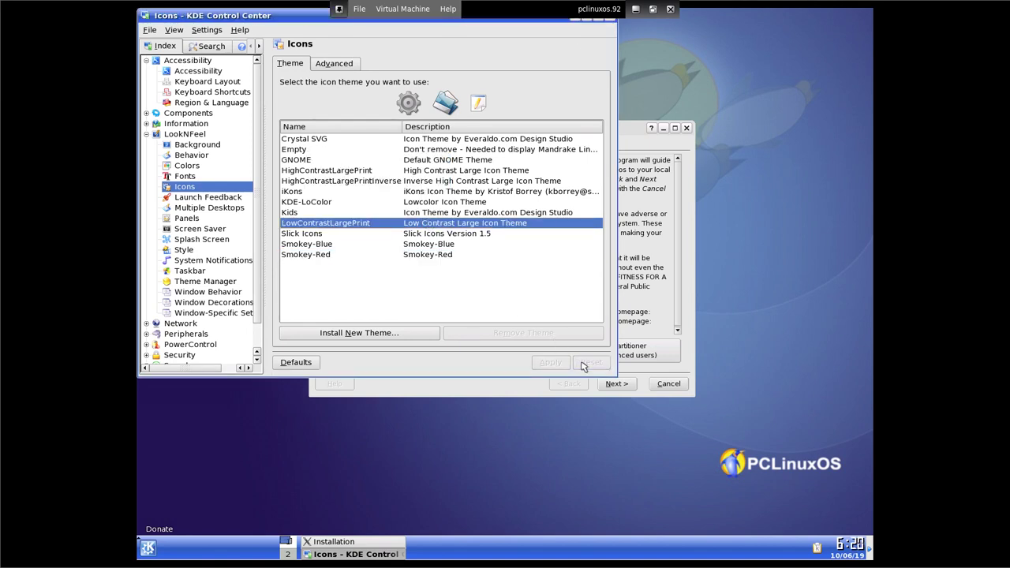
{"action": "left_click", "coordinate": [609, 16]}
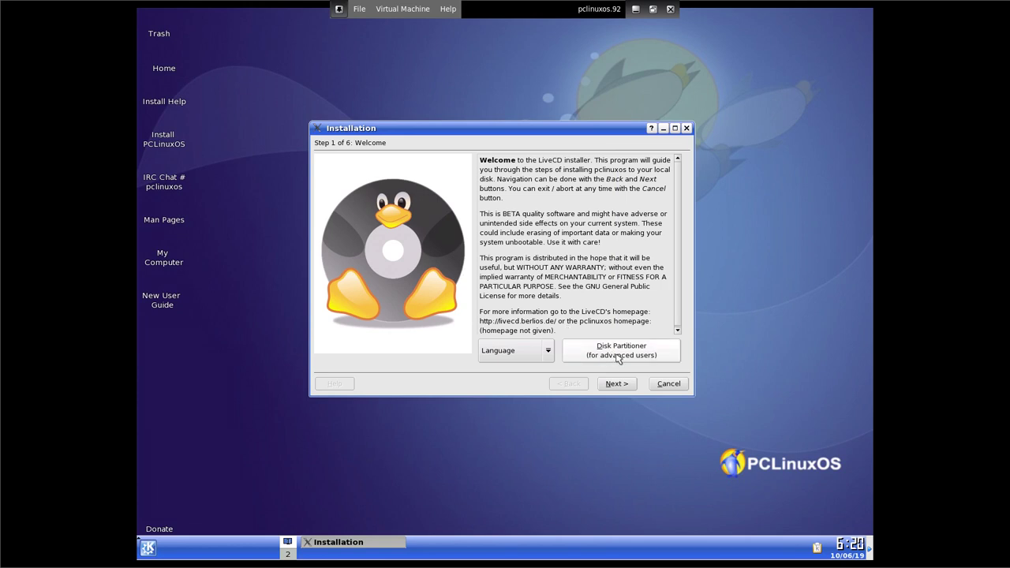
Step: Hit the Missing swap error at Partition Selection, then return to Welcome and launch DiskDrake
{"action": "left_click", "coordinate": [618, 384]}
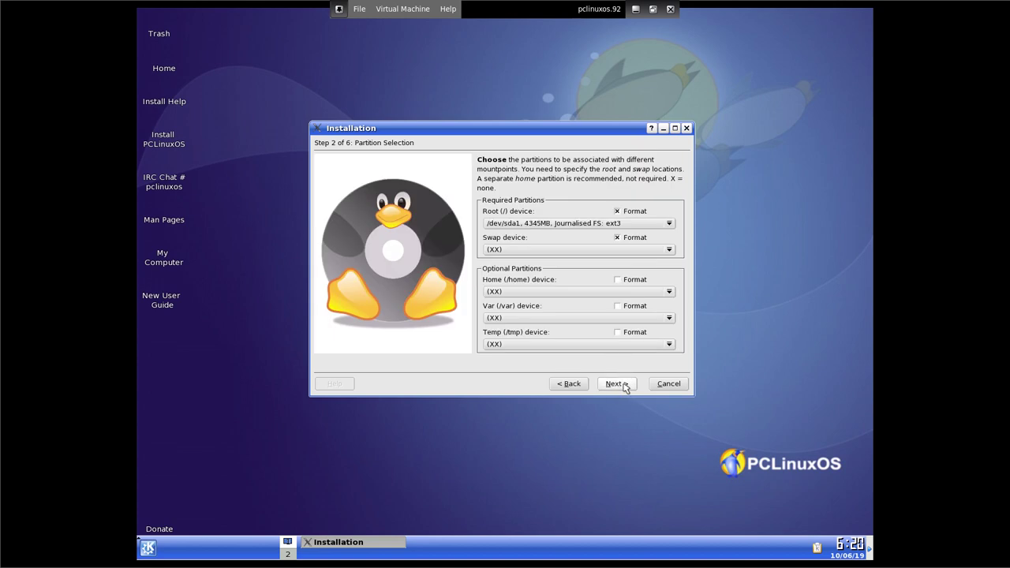
{"action": "left_click", "coordinate": [624, 385]}
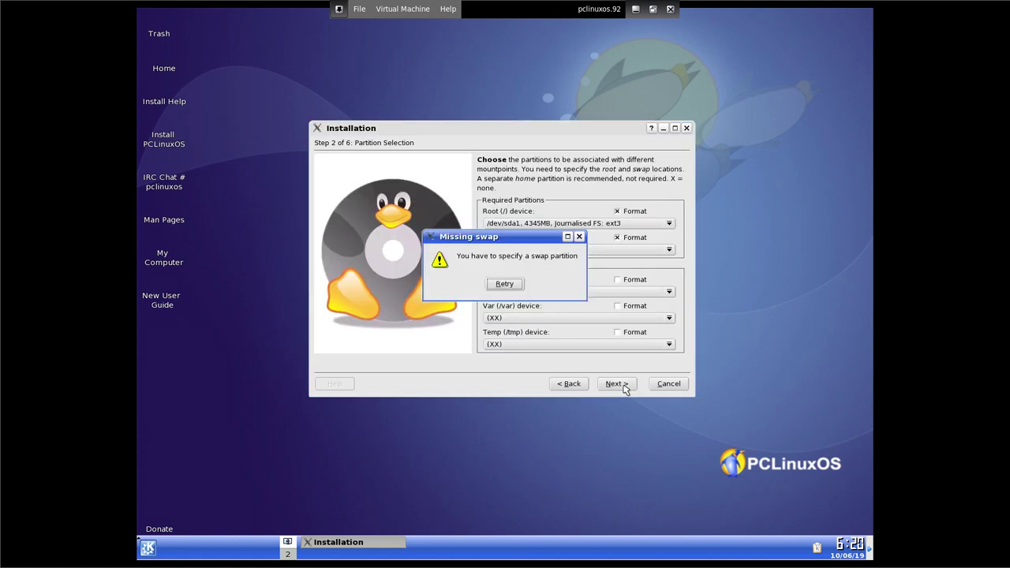
{"action": "left_click", "coordinate": [513, 285]}
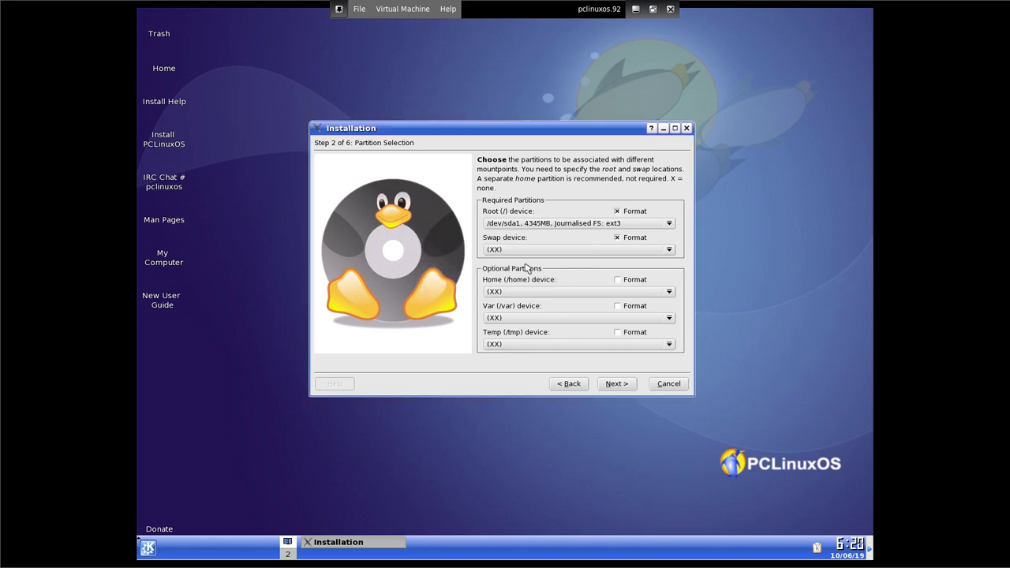
{"action": "left_click", "coordinate": [557, 250]}
{"action": "left_click", "coordinate": [558, 258]}
{"action": "left_click", "coordinate": [569, 384]}
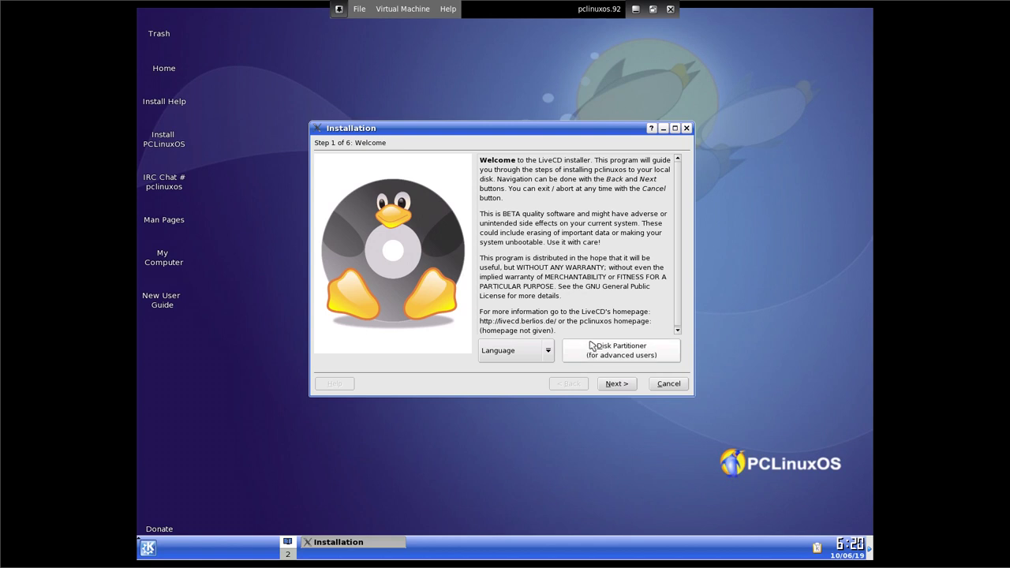
{"action": "left_click", "coordinate": [592, 347]}
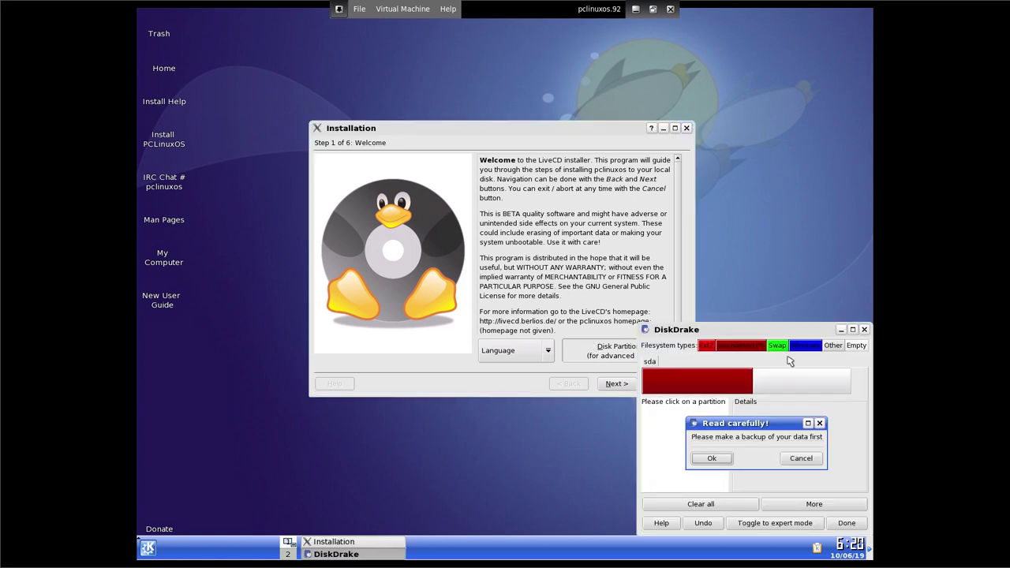
Step: Create a 2076 MB Linux swap partition in sda's free space
{"action": "left_click", "coordinate": [714, 459]}
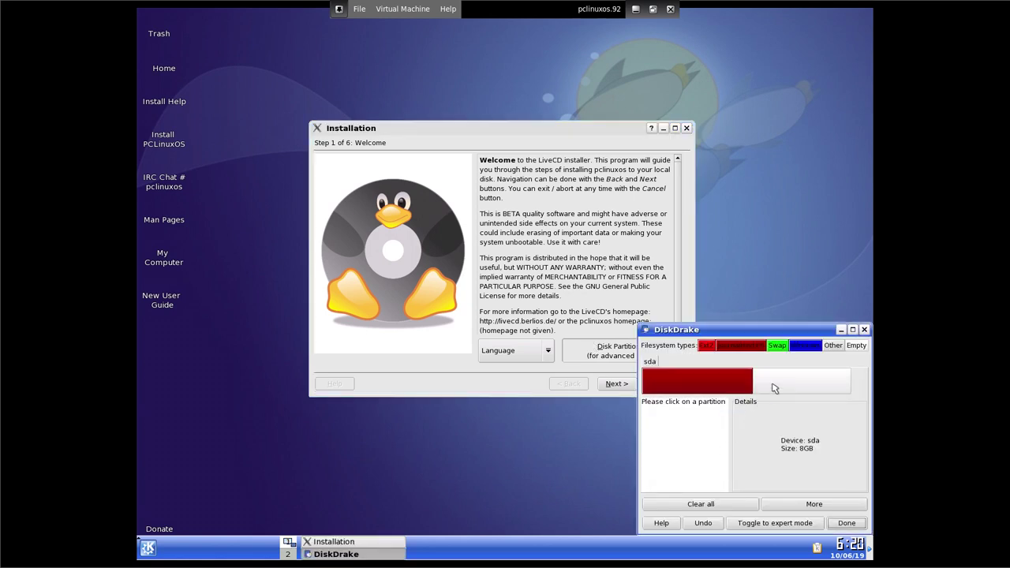
{"action": "left_click", "coordinate": [773, 387]}
{"action": "left_click", "coordinate": [698, 416]}
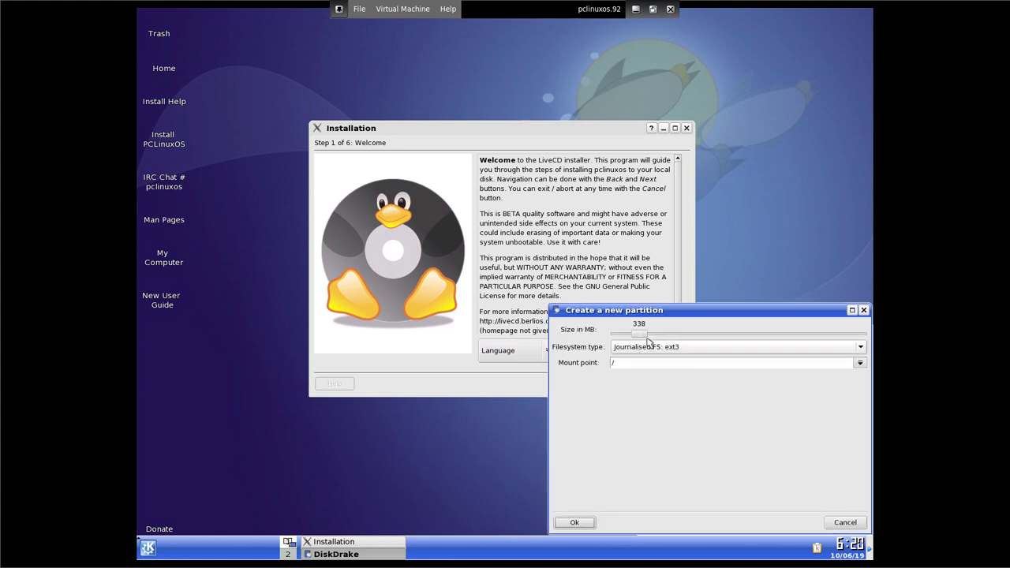
{"action": "left_click_drag", "start_coordinate": [644, 334], "coordinate": [756, 335]}
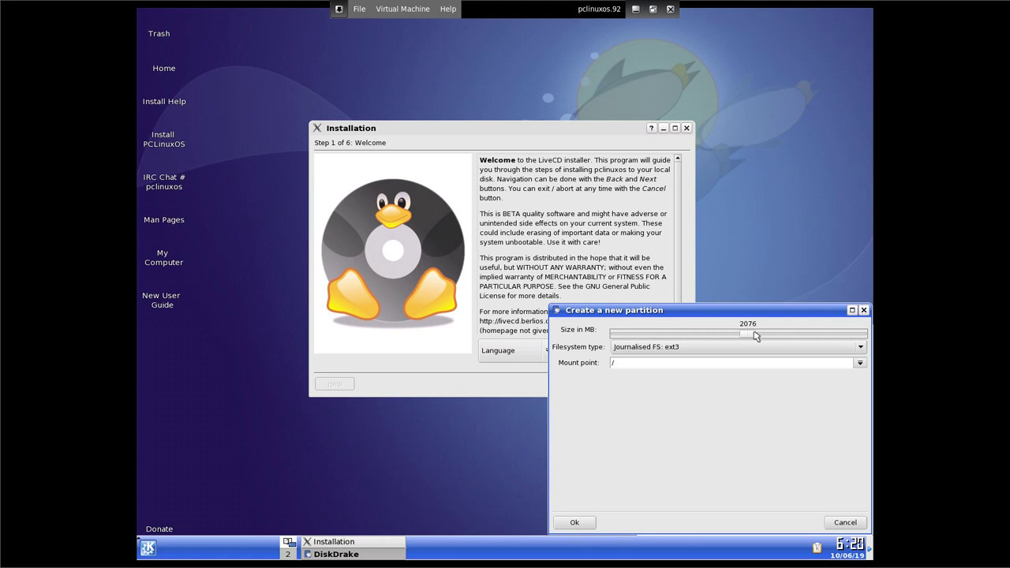
{"action": "left_click", "coordinate": [711, 352]}
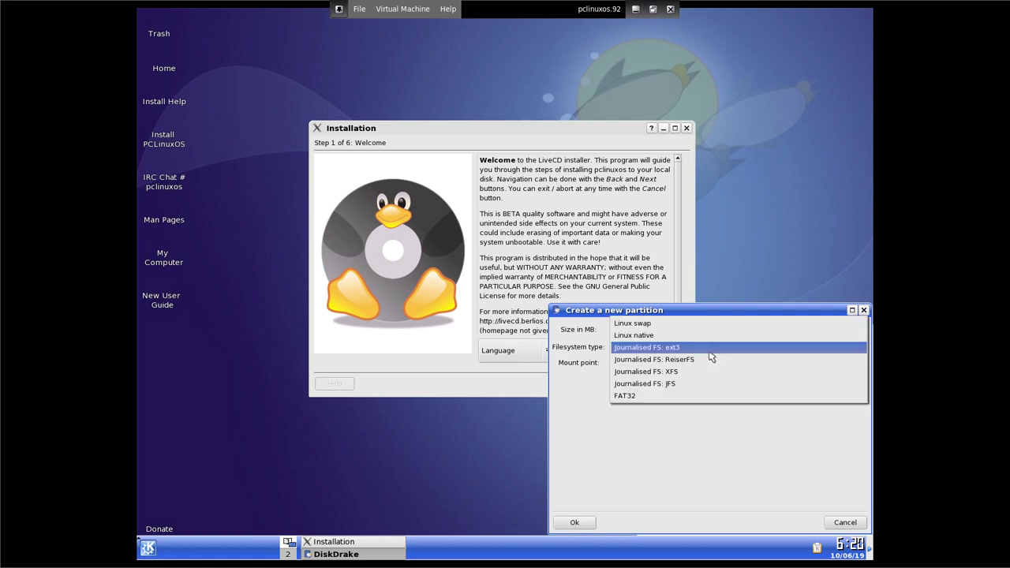
{"action": "left_click", "coordinate": [684, 324]}
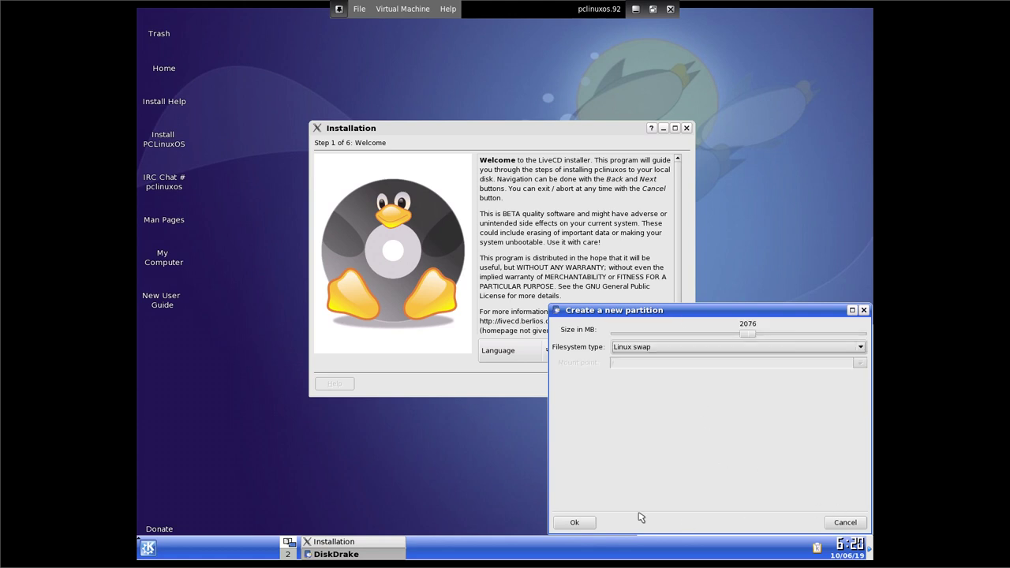
{"action": "left_click", "coordinate": [574, 524]}
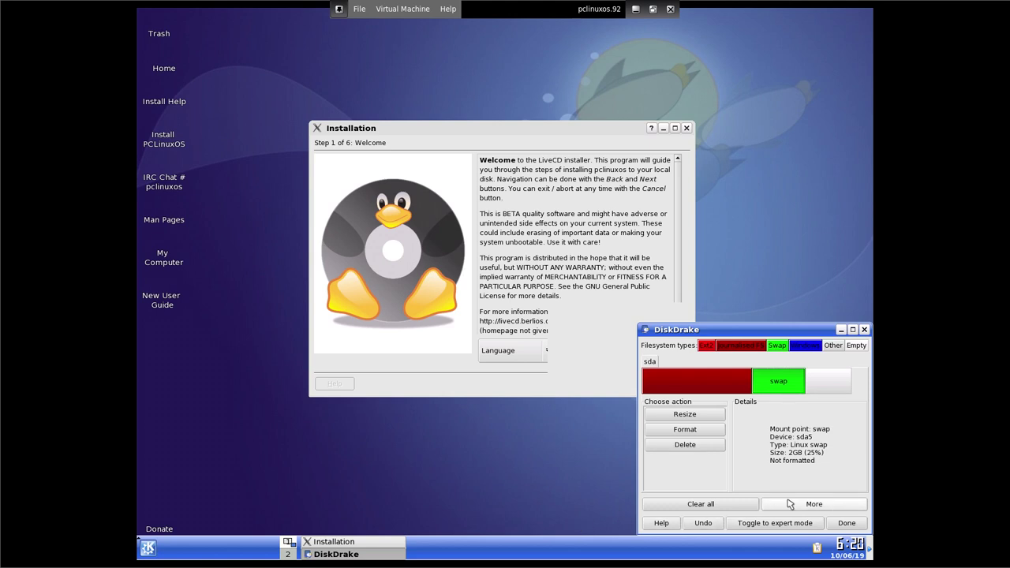
Step: Stay in DiskDrake instead of quitting and view the advanced partition options
{"action": "left_click", "coordinate": [846, 523]}
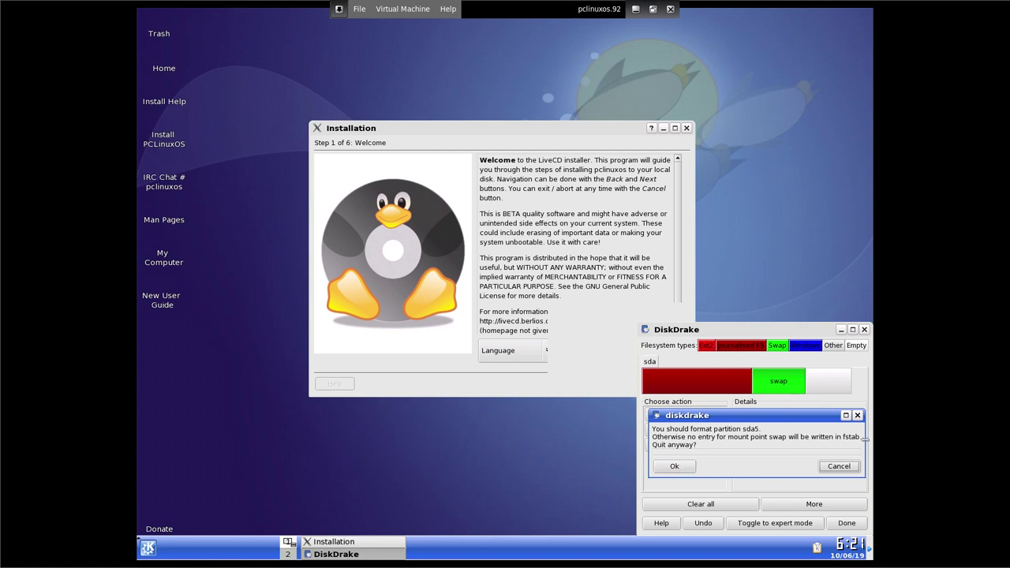
{"action": "left_click", "coordinate": [838, 467]}
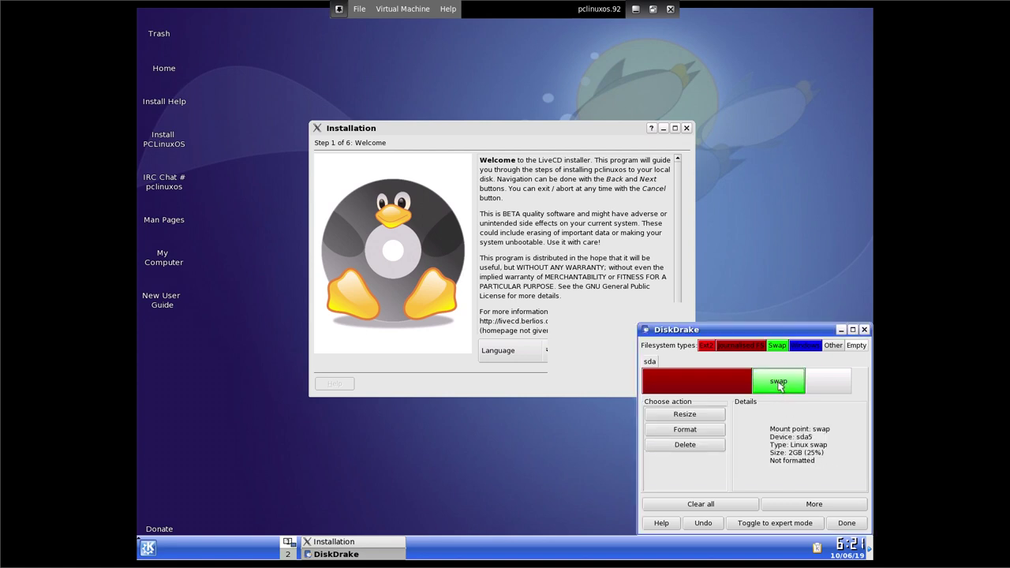
{"action": "left_click", "coordinate": [814, 505]}
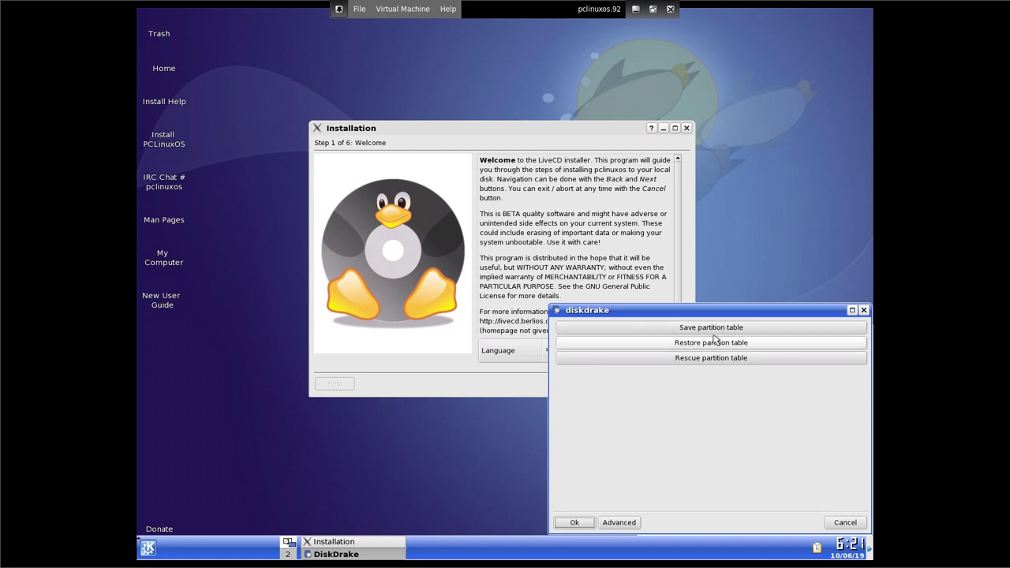
{"action": "left_click", "coordinate": [610, 524]}
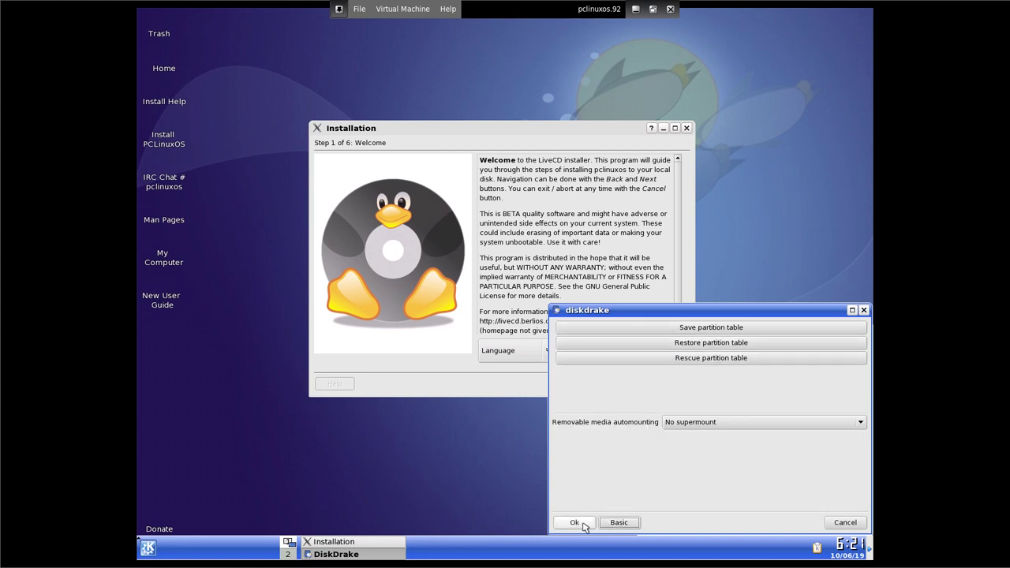
{"action": "left_click", "coordinate": [584, 524]}
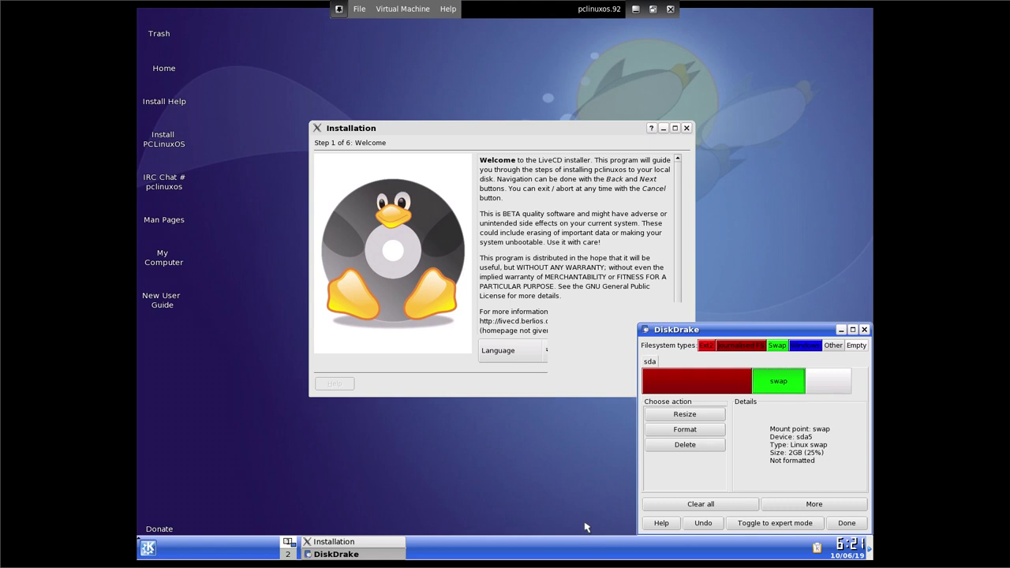
Step: Format and mount the sda5 swap partition, then save the /etc/fstab changes
{"action": "left_click", "coordinate": [669, 429]}
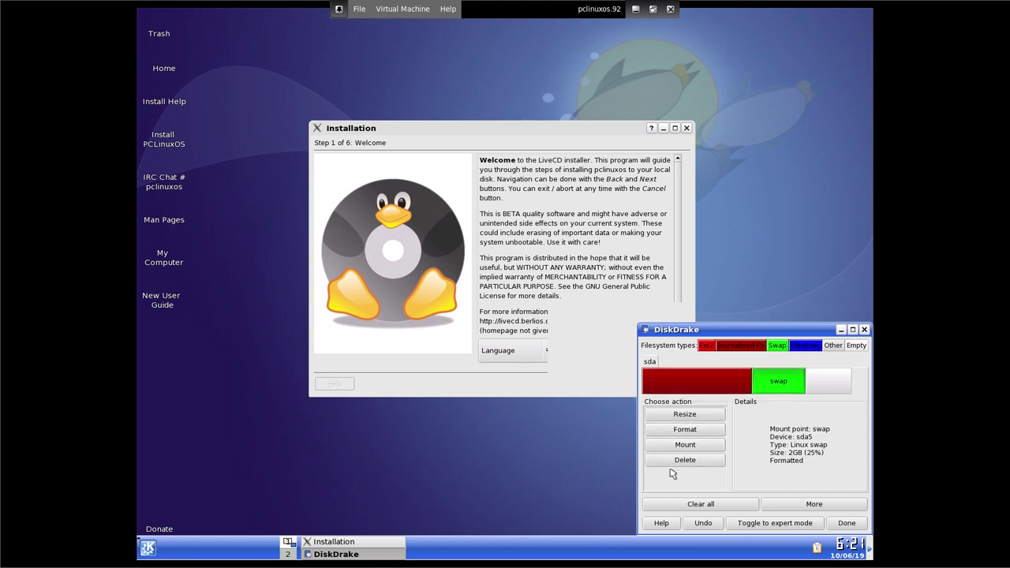
{"action": "left_click", "coordinate": [682, 445]}
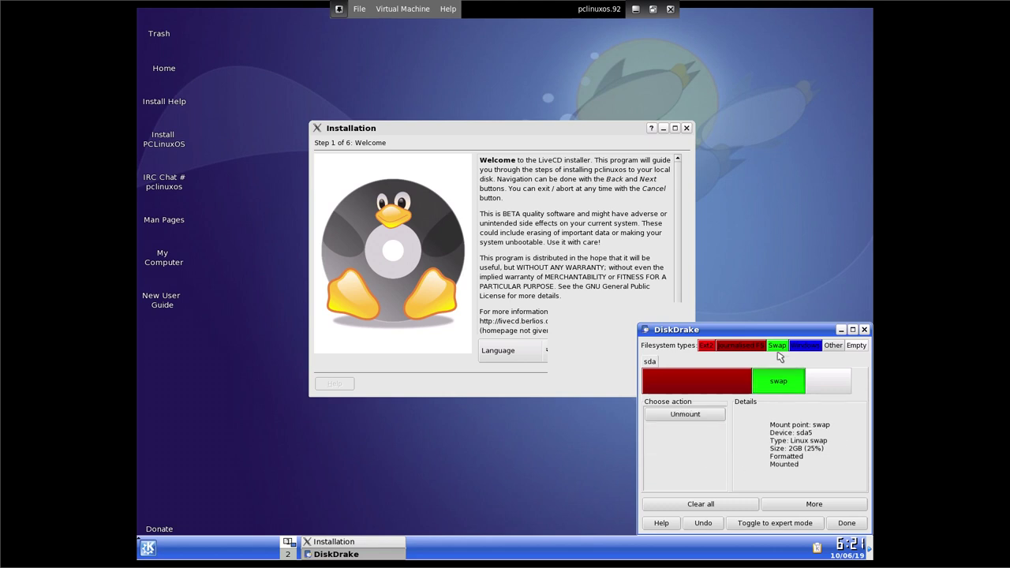
{"action": "left_click", "coordinate": [852, 528]}
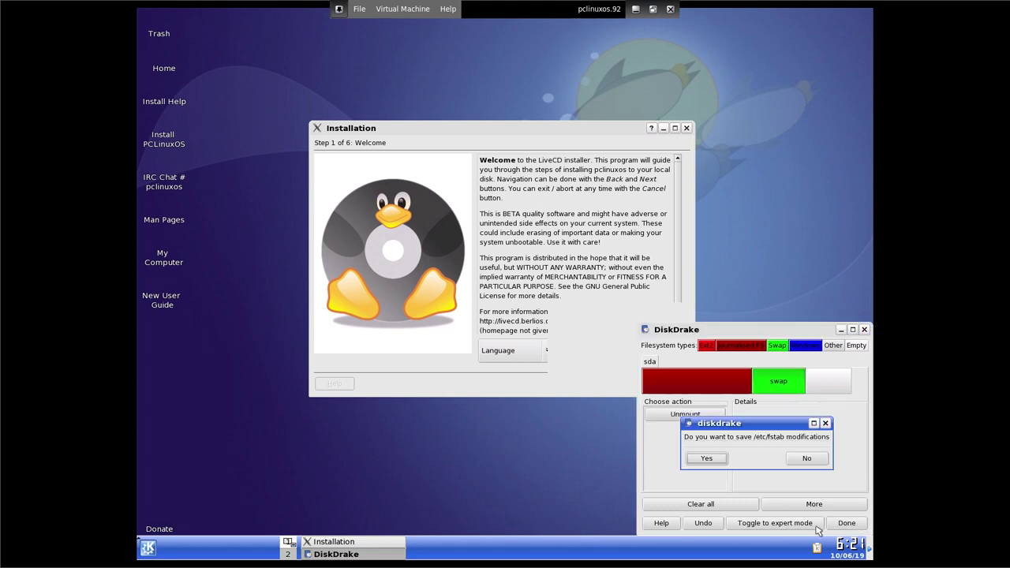
{"action": "left_click", "coordinate": [721, 464]}
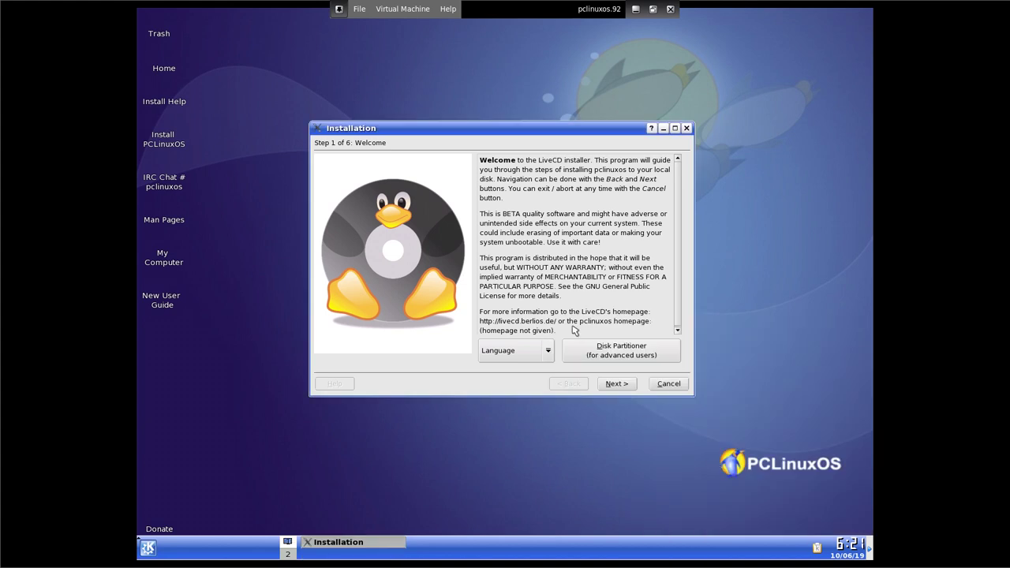
Step: Use sda1 as root, leave the sda5 swap unformatted, and start the hard-disk installation
{"action": "left_click", "coordinate": [613, 386]}
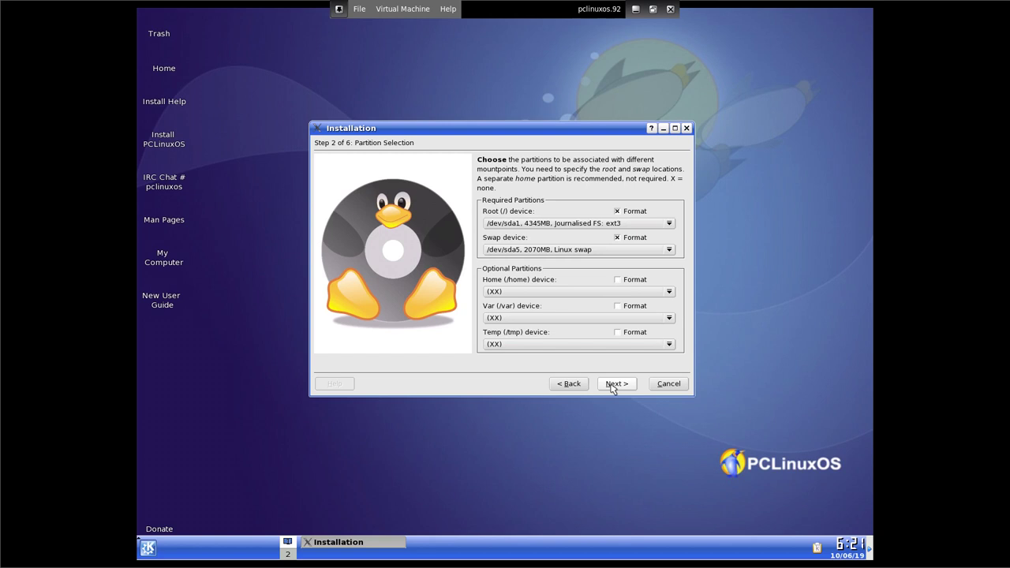
{"action": "left_click", "coordinate": [618, 237]}
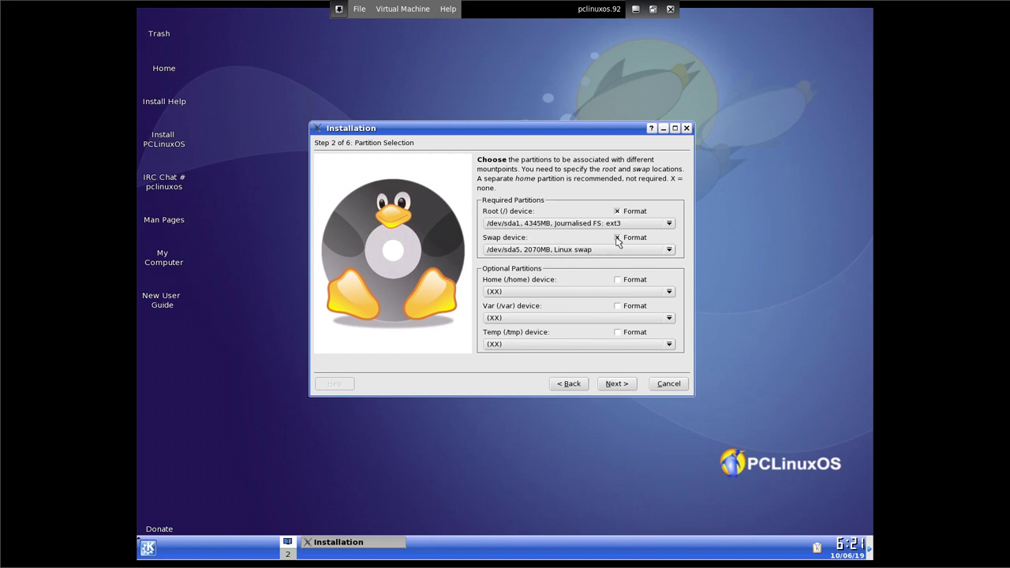
{"action": "left_click", "coordinate": [617, 384]}
{"action": "left_click", "coordinate": [617, 384]}
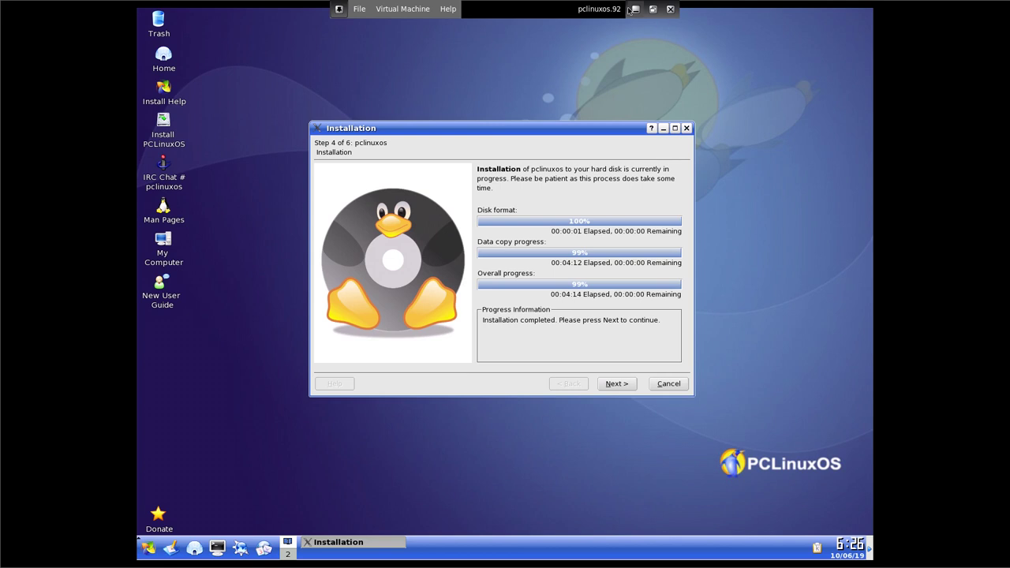
Step: Continue to the bootloader step and write the bootloader to /dev/sda's master boot record
{"action": "left_click", "coordinate": [653, 9]}
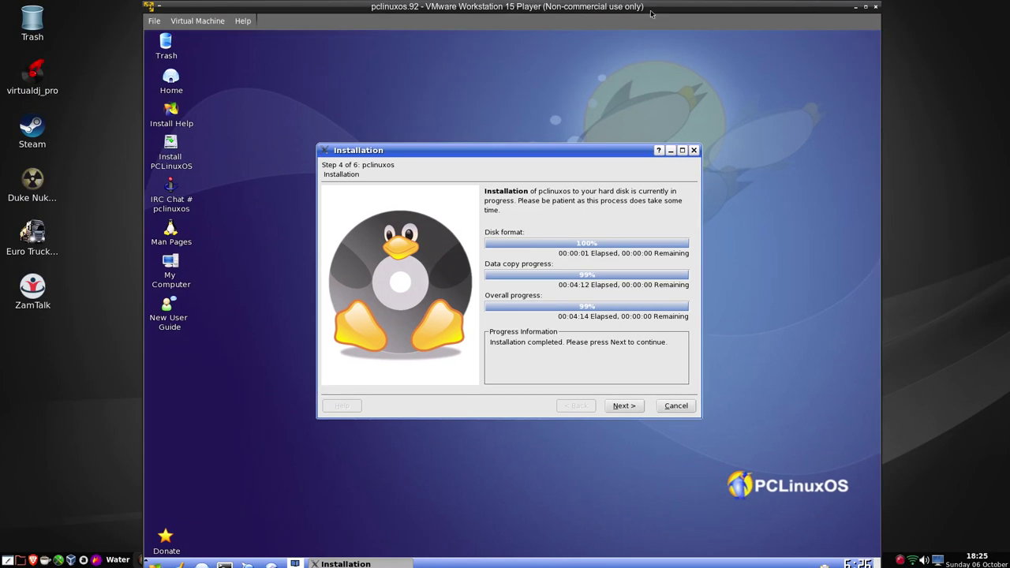
{"action": "left_click", "coordinate": [207, 22]}
{"action": "left_click", "coordinate": [197, 70]}
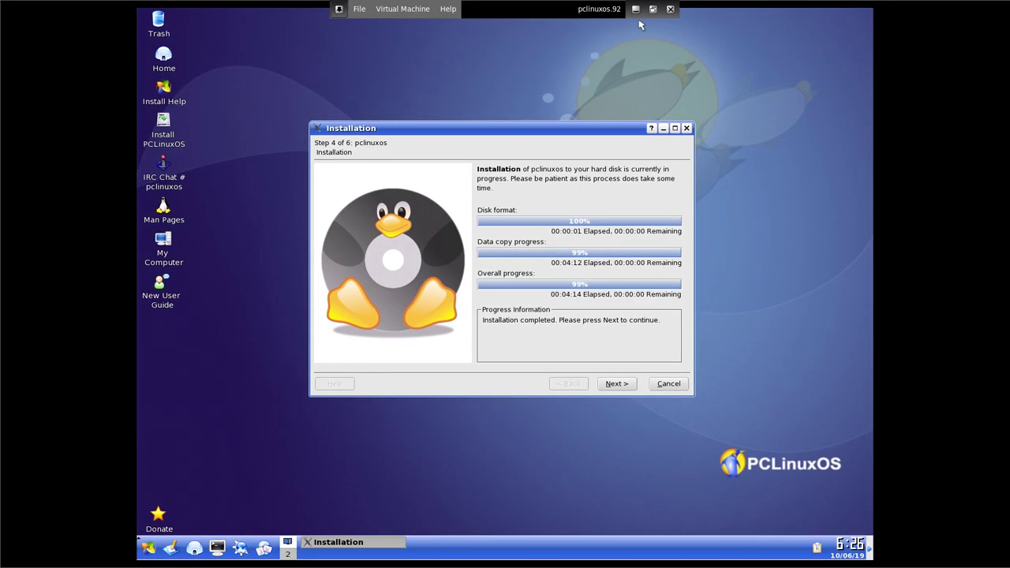
{"action": "left_click", "coordinate": [616, 384]}
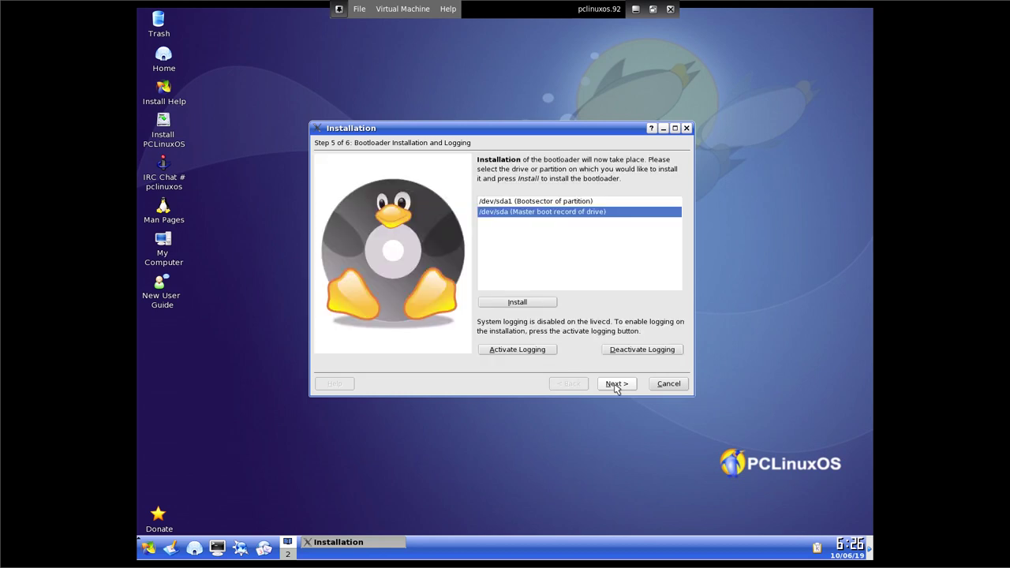
{"action": "left_click", "coordinate": [518, 303]}
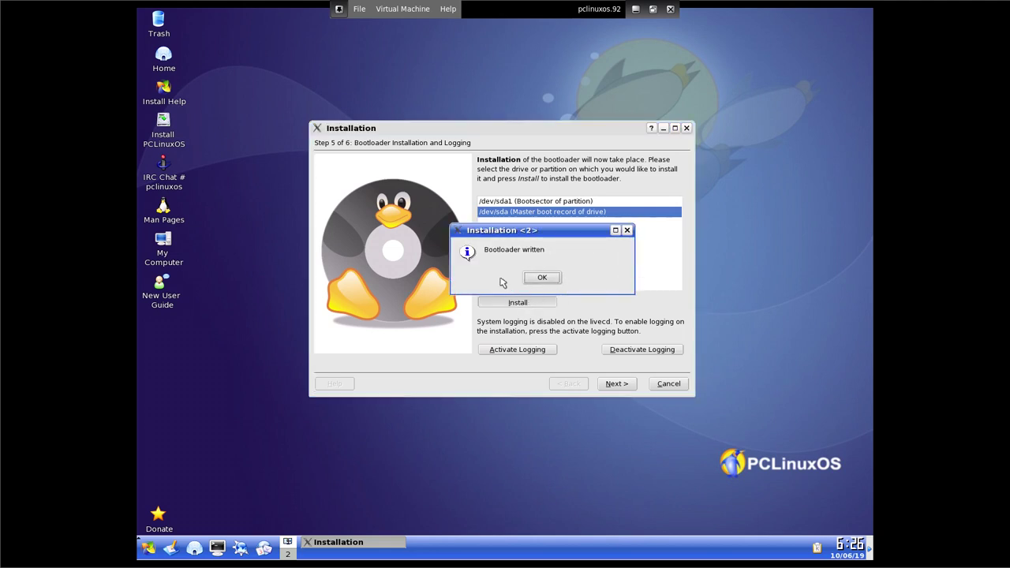
{"action": "left_click", "coordinate": [537, 281]}
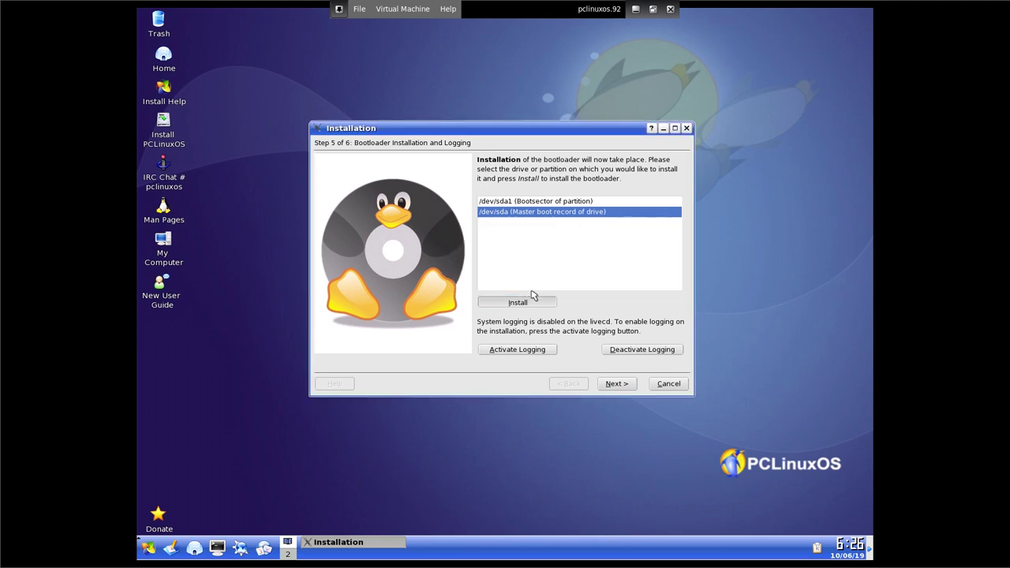
Step: Activate installation logging and write the bootloader to the MBR again
{"action": "left_click", "coordinate": [522, 352]}
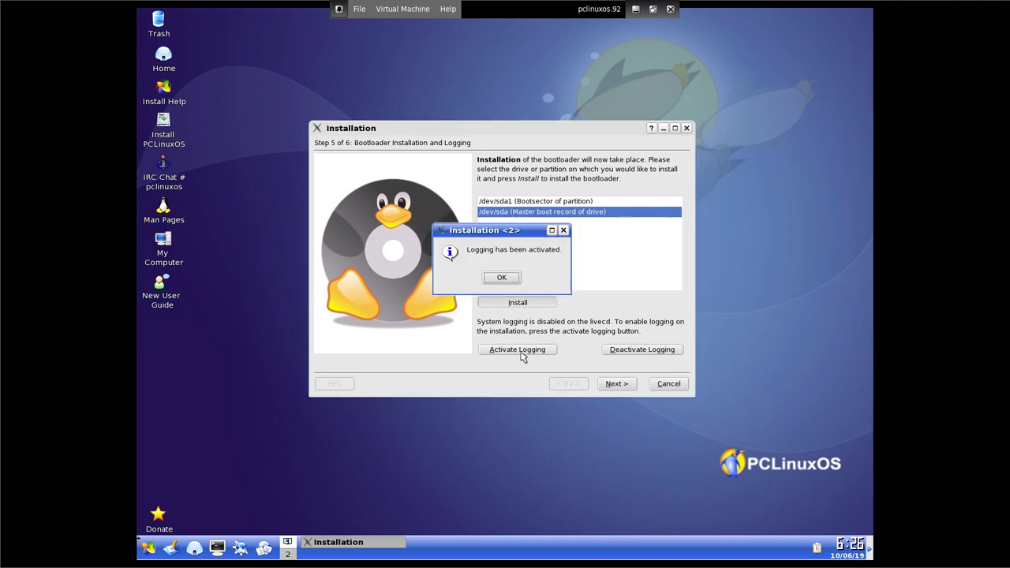
{"action": "left_click", "coordinate": [501, 277]}
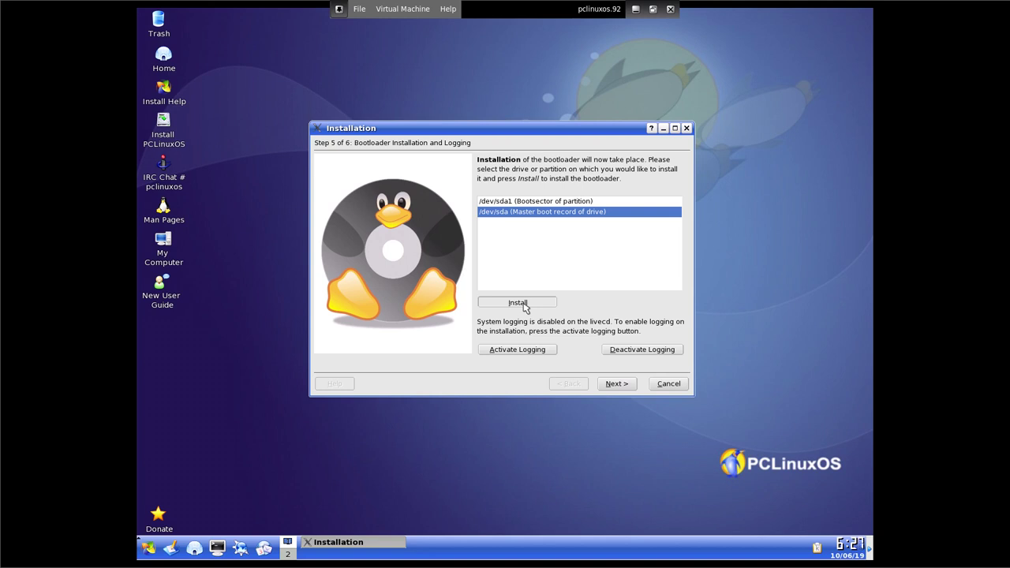
{"action": "left_click", "coordinate": [523, 304]}
{"action": "left_click", "coordinate": [536, 308]}
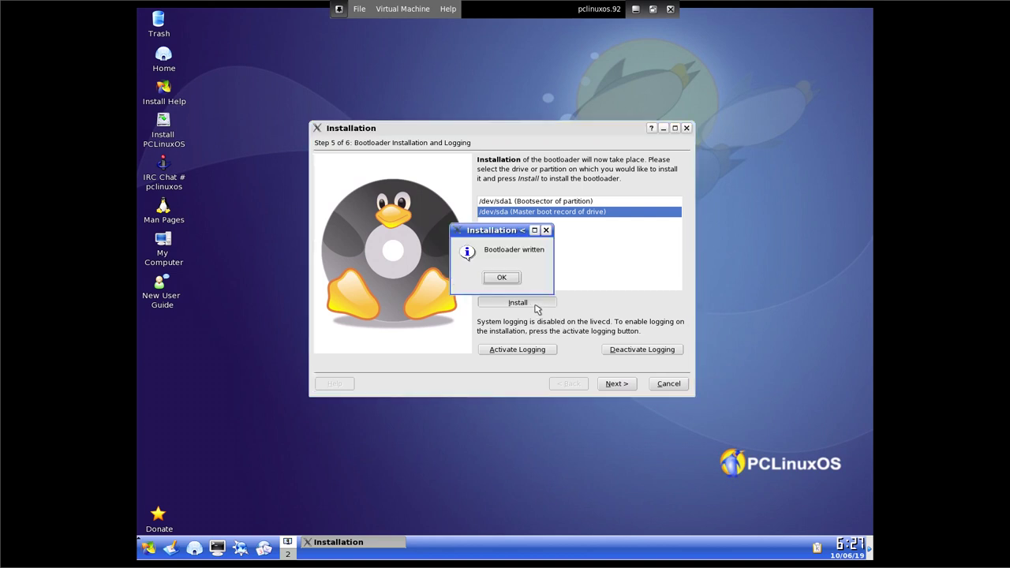
{"action": "left_click", "coordinate": [504, 276]}
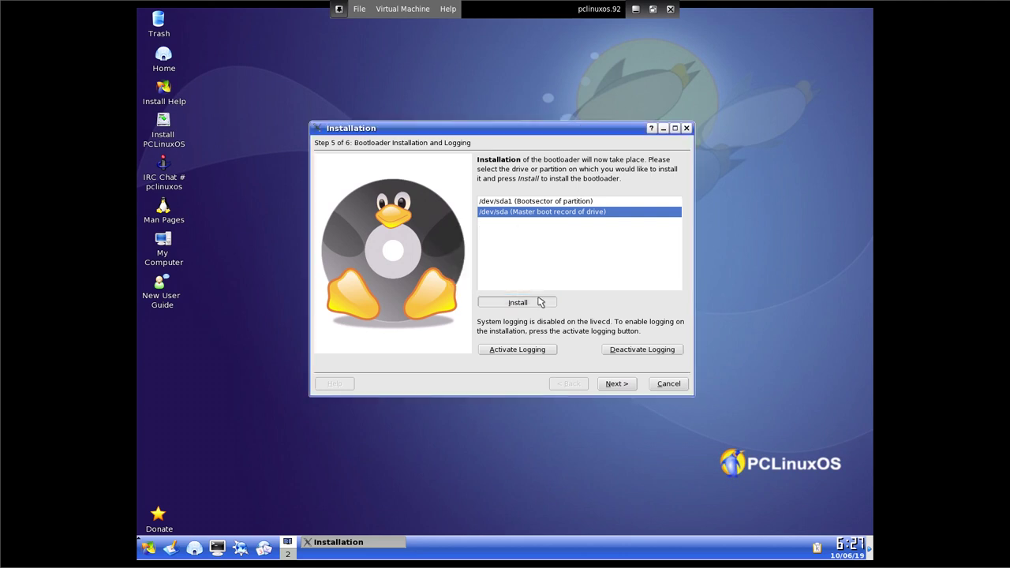
Step: Set the root password despite the short-password warning, then delete the guest account
{"action": "left_click", "coordinate": [621, 386]}
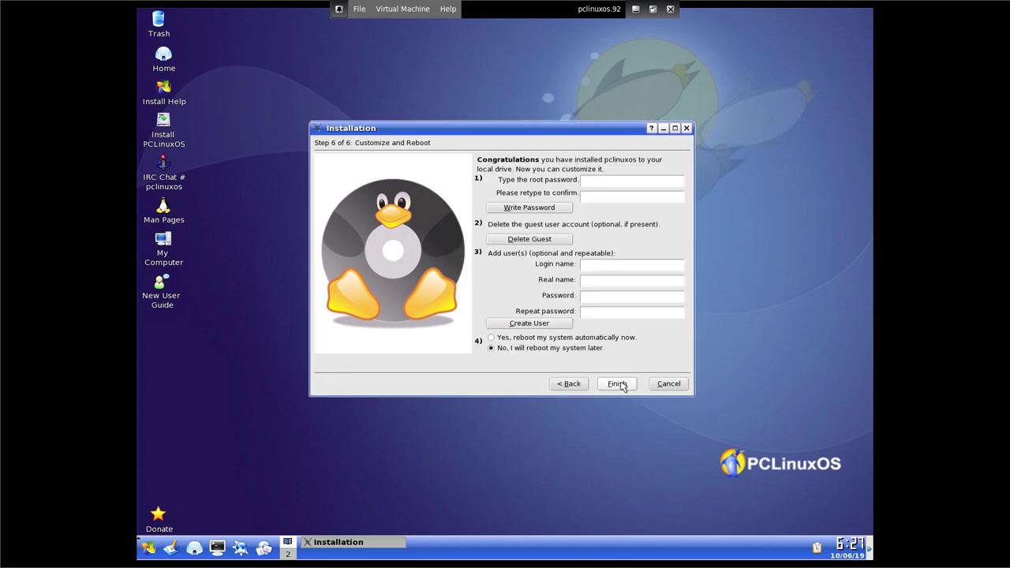
{"action": "left_click", "coordinate": [603, 180]}
{"action": "type", "text": "********"}
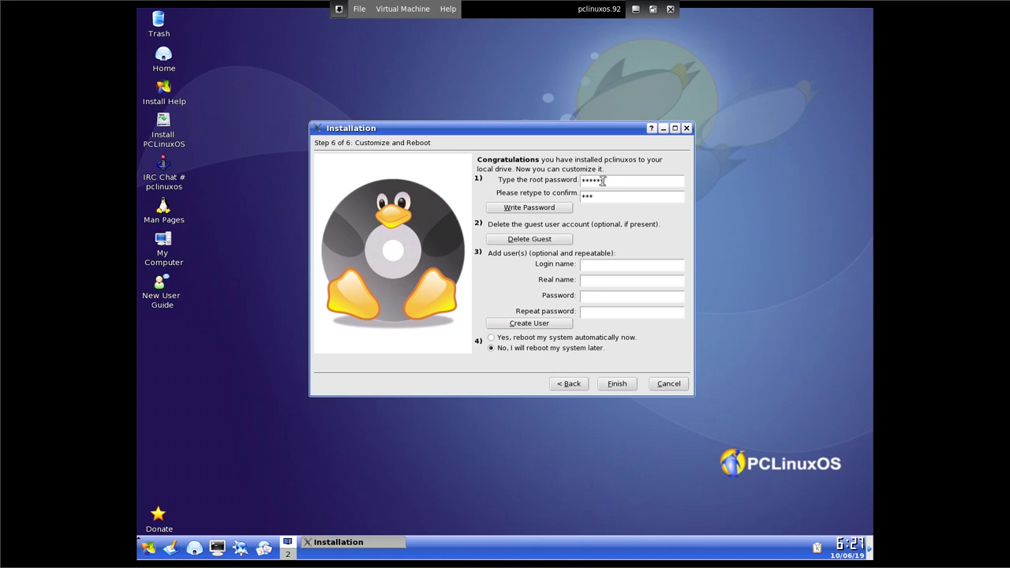
{"action": "type", "text": "***"}
{"action": "left_click", "coordinate": [529, 210]}
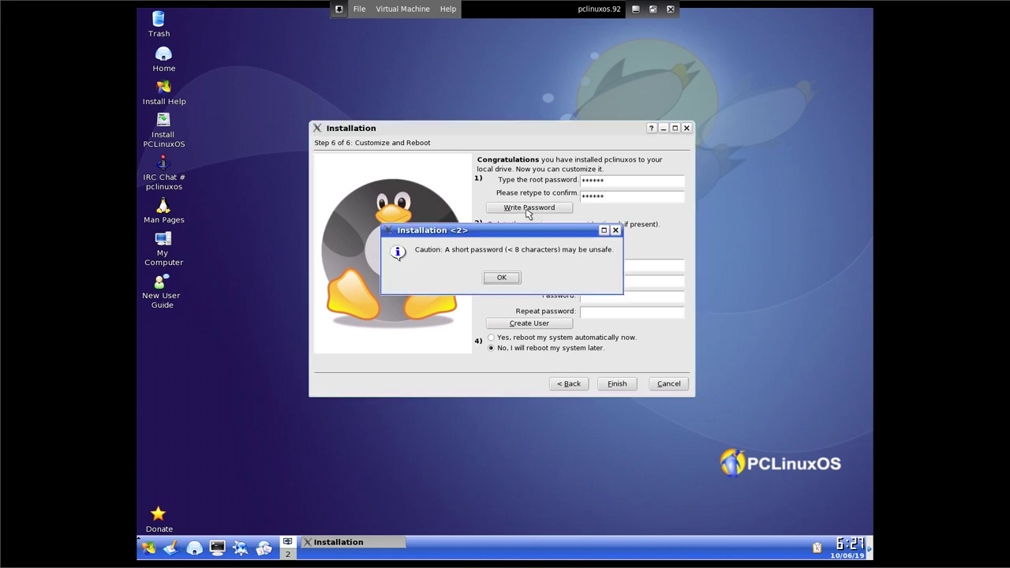
{"action": "left_click", "coordinate": [510, 282]}
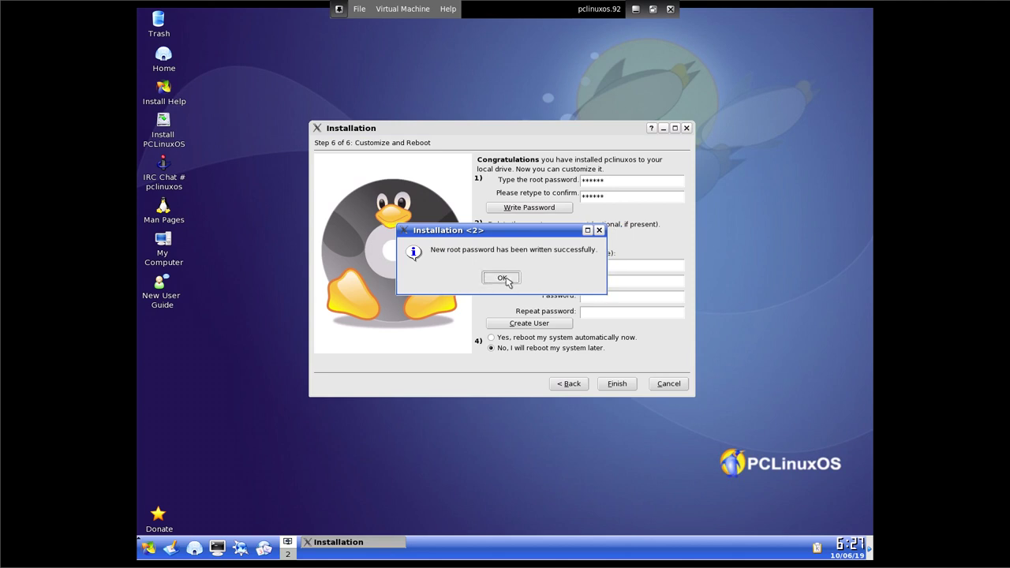
{"action": "left_click", "coordinate": [508, 281]}
{"action": "left_click", "coordinate": [541, 241]}
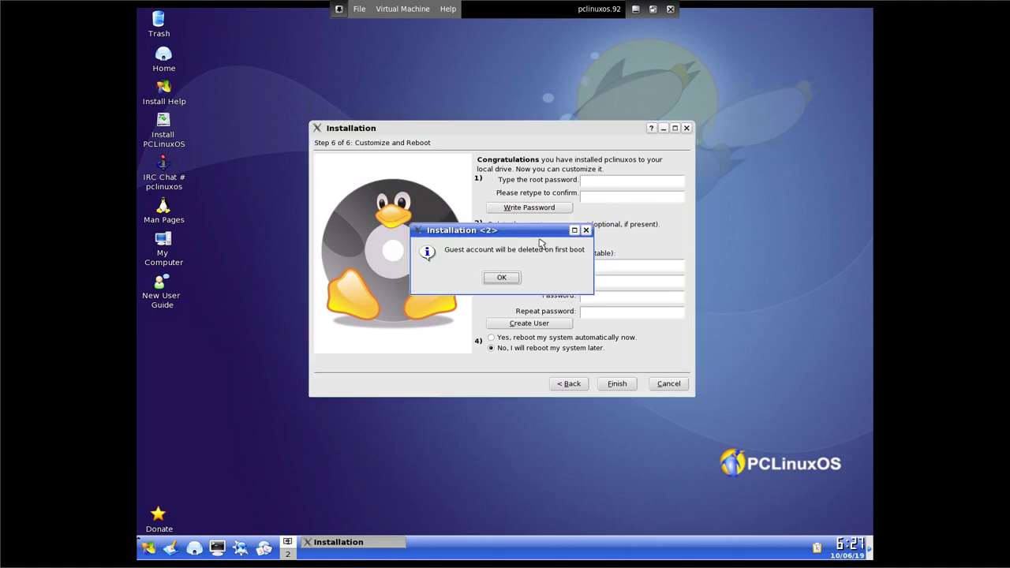
{"action": "left_click", "coordinate": [500, 279]}
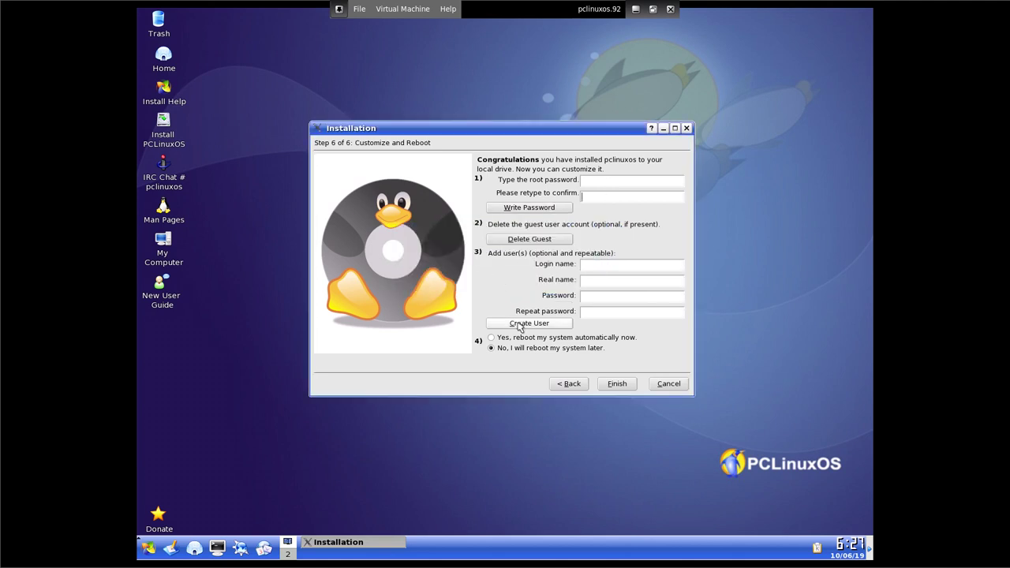
Step: Create a new user account with login name and password, and choose automatic reboot
{"action": "left_click", "coordinate": [584, 266]}
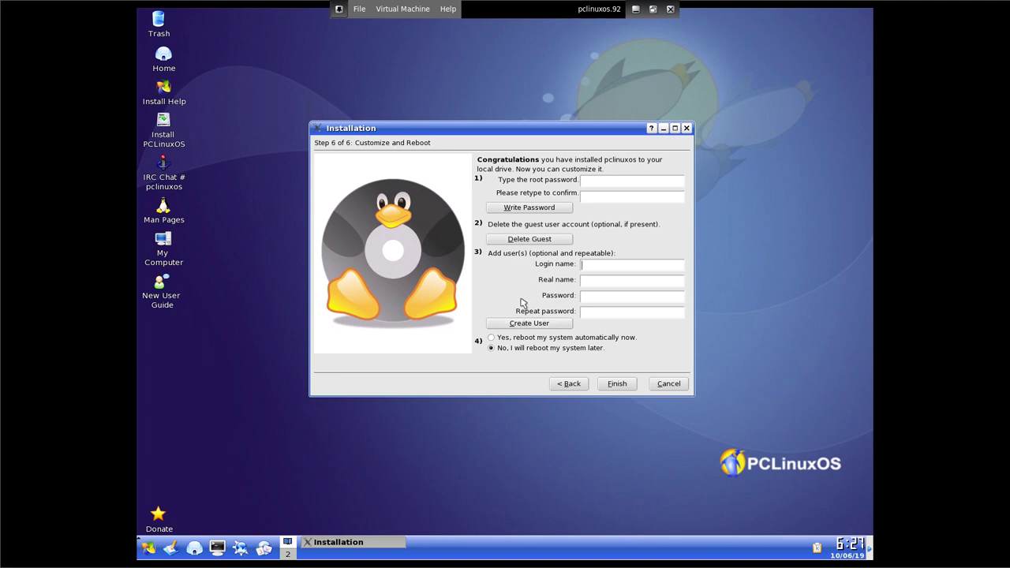
{"action": "type", "text": "present"}
{"action": "type", "text": "present"}
{"action": "type", "text": "******"}
{"action": "key", "text": "Tab"}
{"action": "type", "text": "******"}
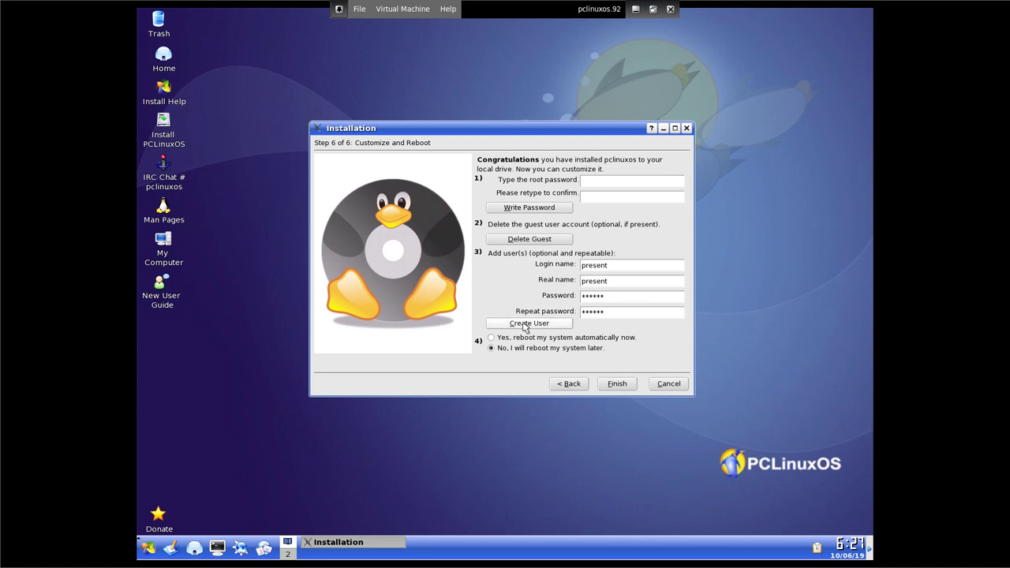
{"action": "left_click", "coordinate": [526, 325]}
{"action": "left_click", "coordinate": [505, 284]}
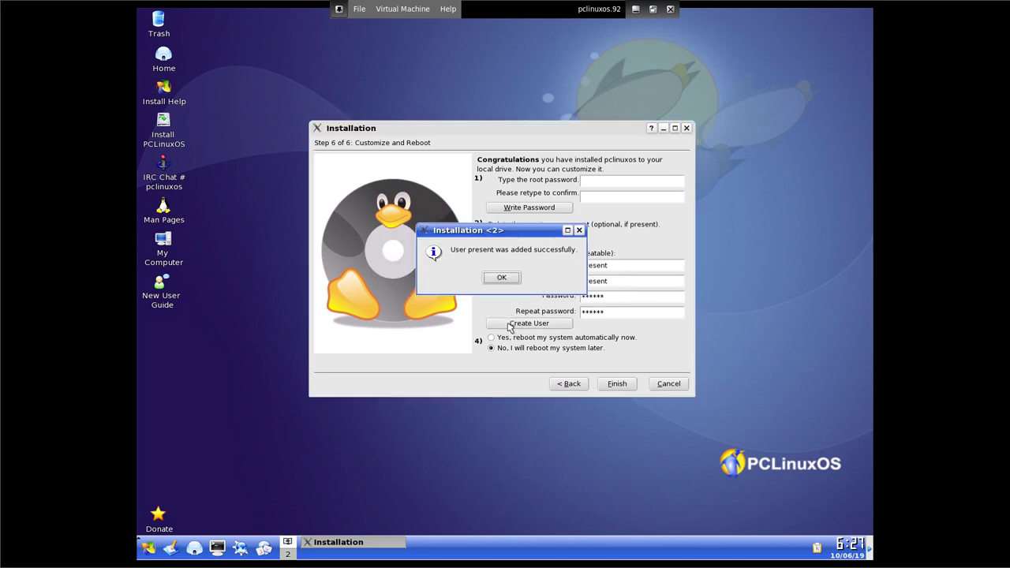
{"action": "left_click", "coordinate": [506, 284]}
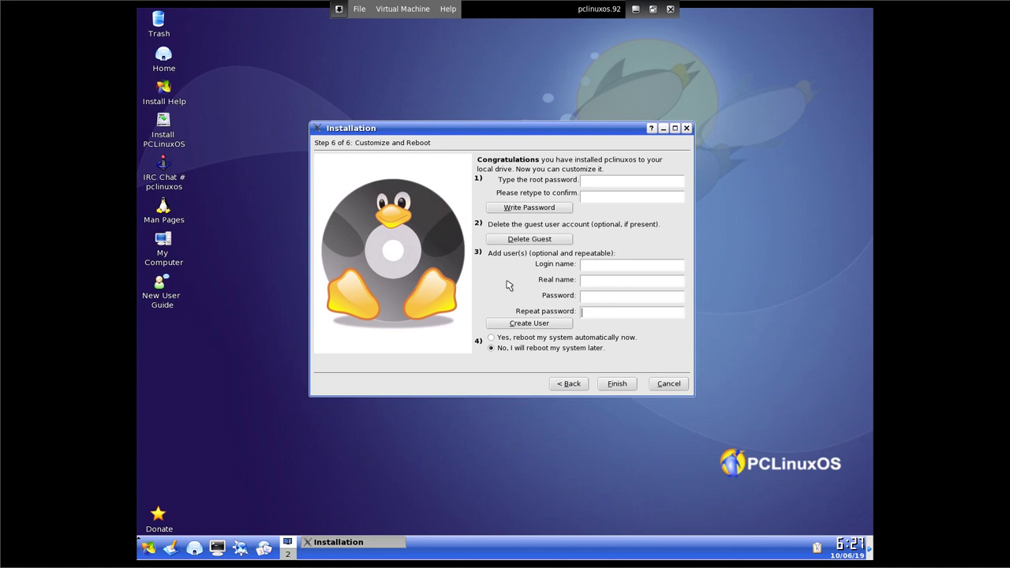
{"action": "left_click", "coordinate": [510, 338]}
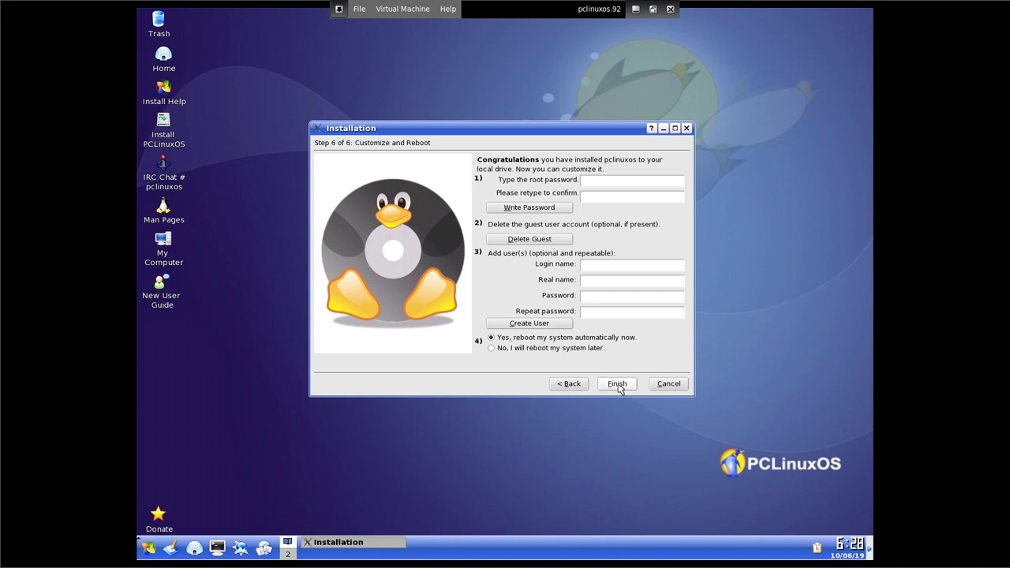
Step: Finish the installer and let the VM reboot from its hard disk
{"action": "left_click", "coordinate": [617, 383]}
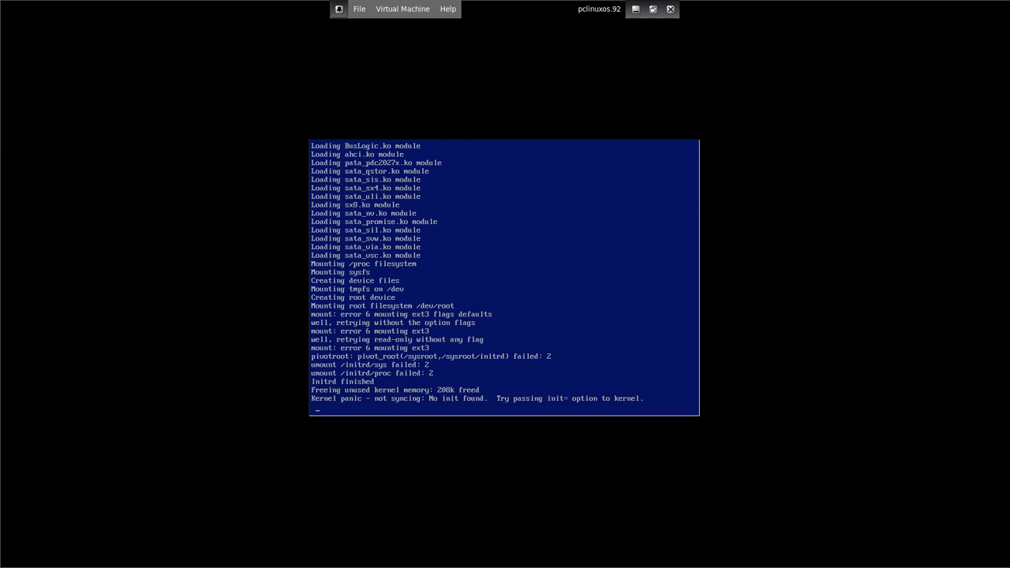
Step: Reset the panicked pclinuxos.92 guest via Power > Reset Guest and confirm the restart
{"action": "left_click", "coordinate": [406, 11]}
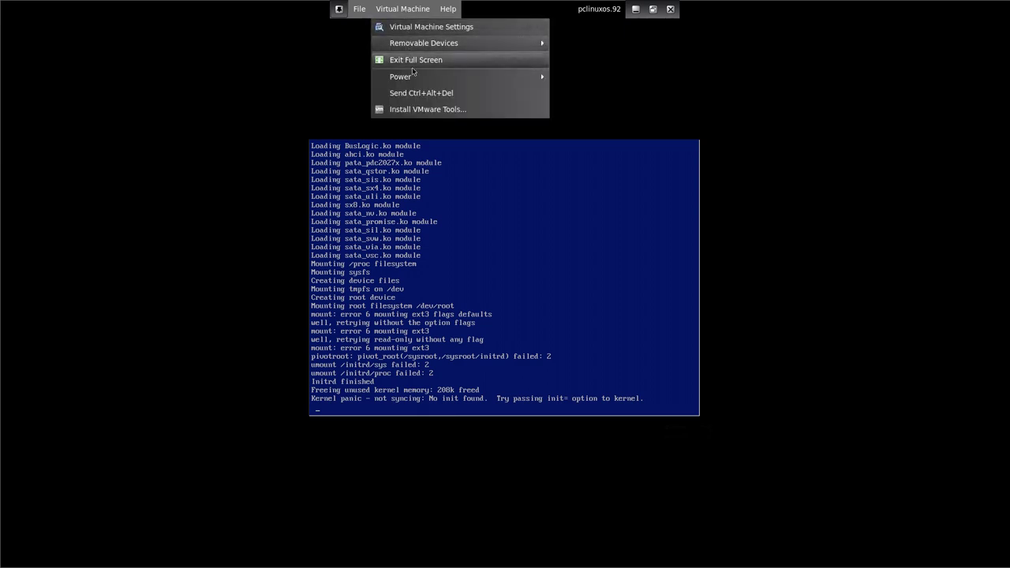
{"action": "mouse_move", "coordinate": [416, 78]}
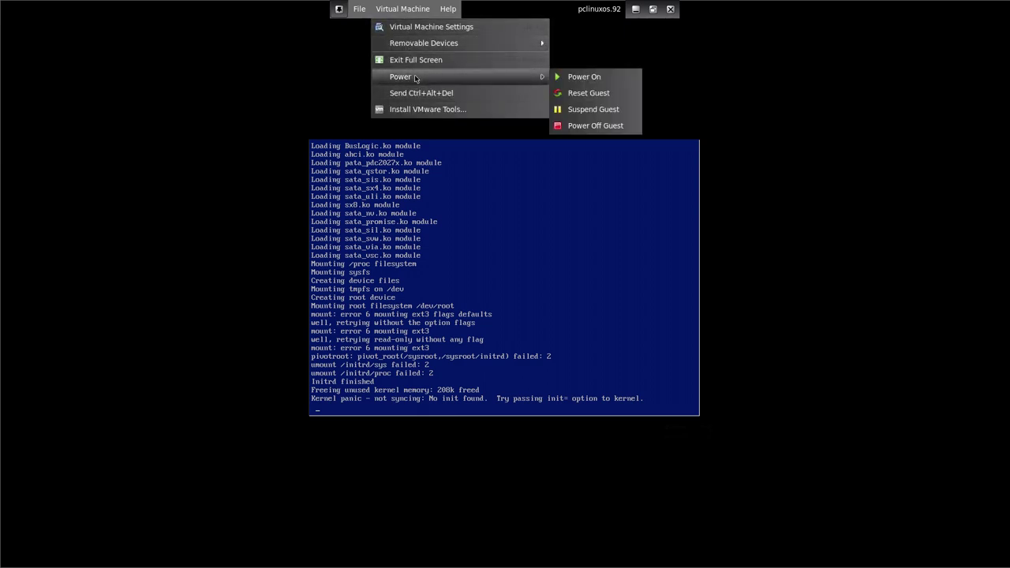
{"action": "left_click", "coordinate": [573, 96]}
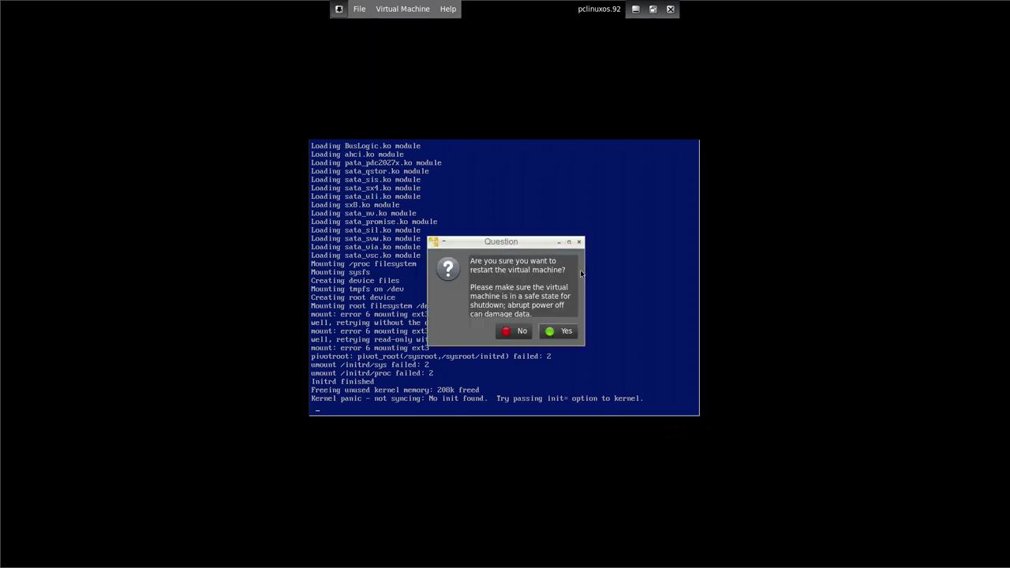
{"action": "left_click", "coordinate": [563, 335]}
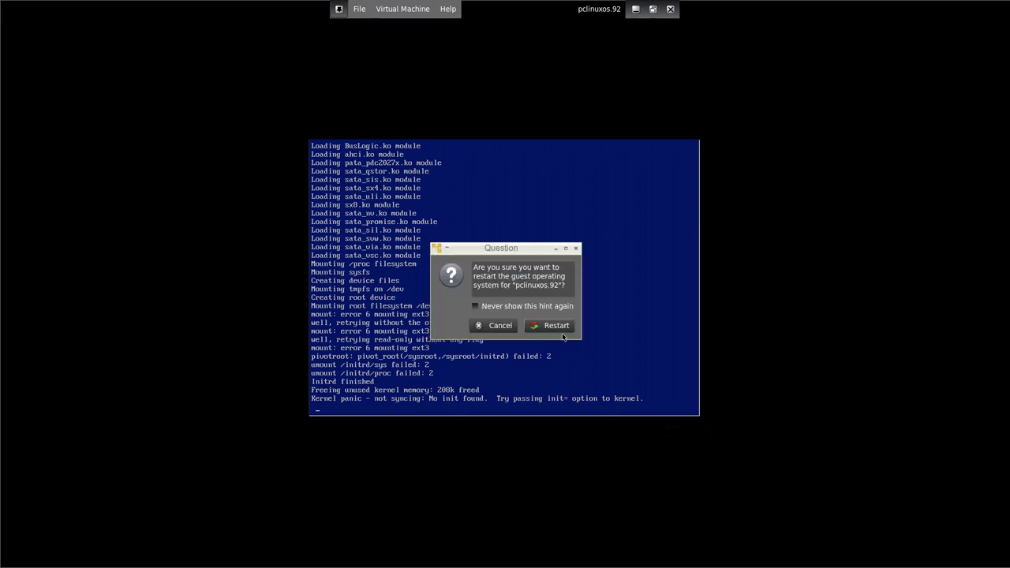
{"action": "left_click", "coordinate": [548, 328]}
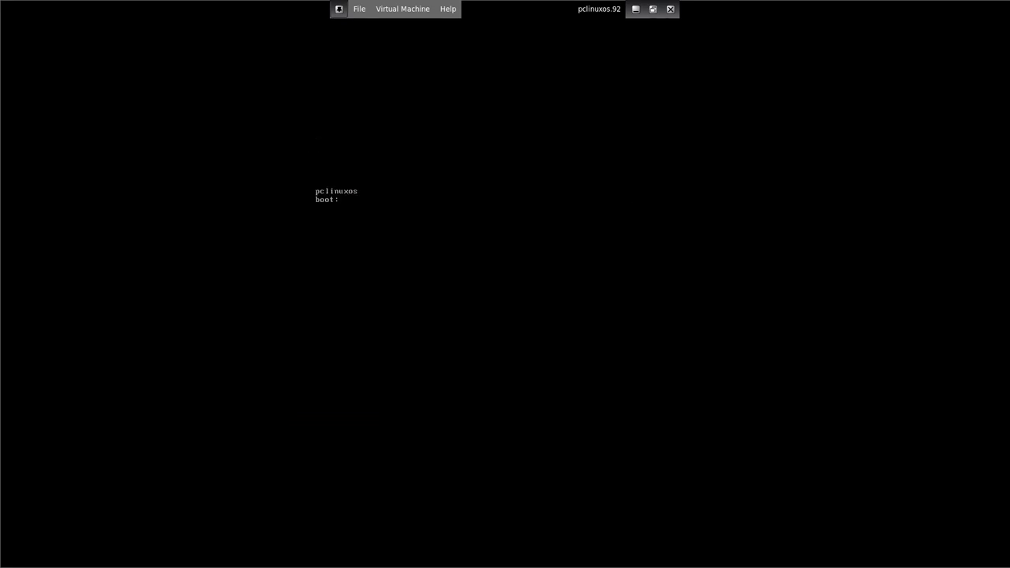
Step: Boot the 'pclinuxos' entry with the init=6 kernel option from the boot: prompt
{"action": "key", "text": "Tab"}
{"action": "type", "text": "pclinuxos"}
{"action": "type", "text": "init=6"}
{"action": "key", "text": "Return"}
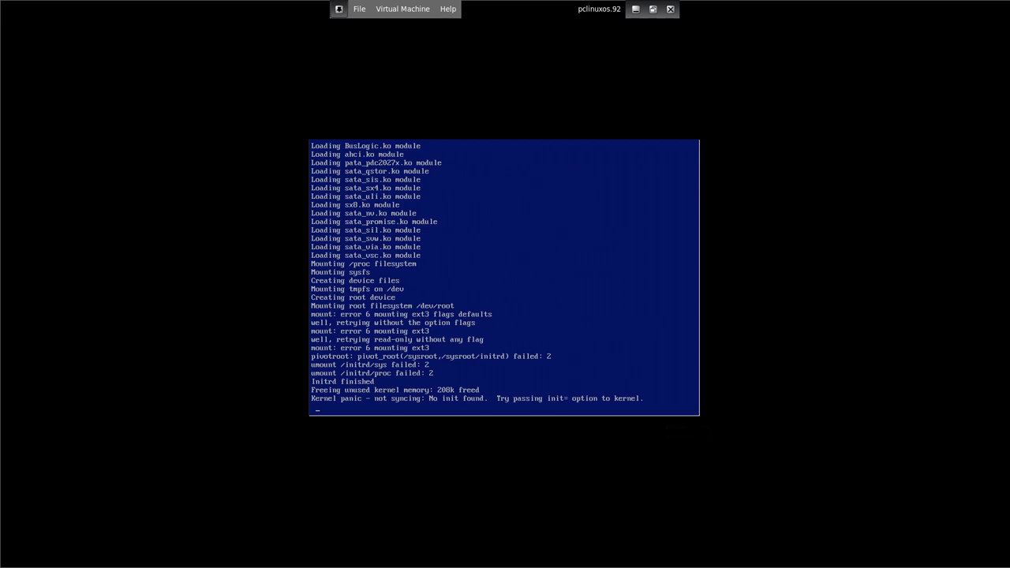
Step: Power off the crashed pclinuxos.92 guest and confirm the shutdown
{"action": "left_click", "coordinate": [362, 10]}
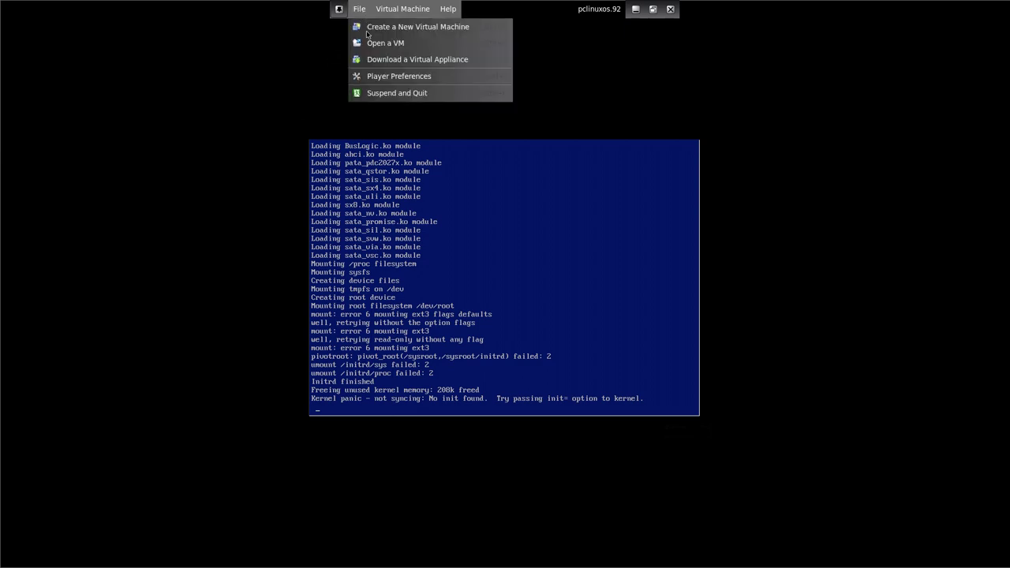
{"action": "mouse_move", "coordinate": [396, 14]}
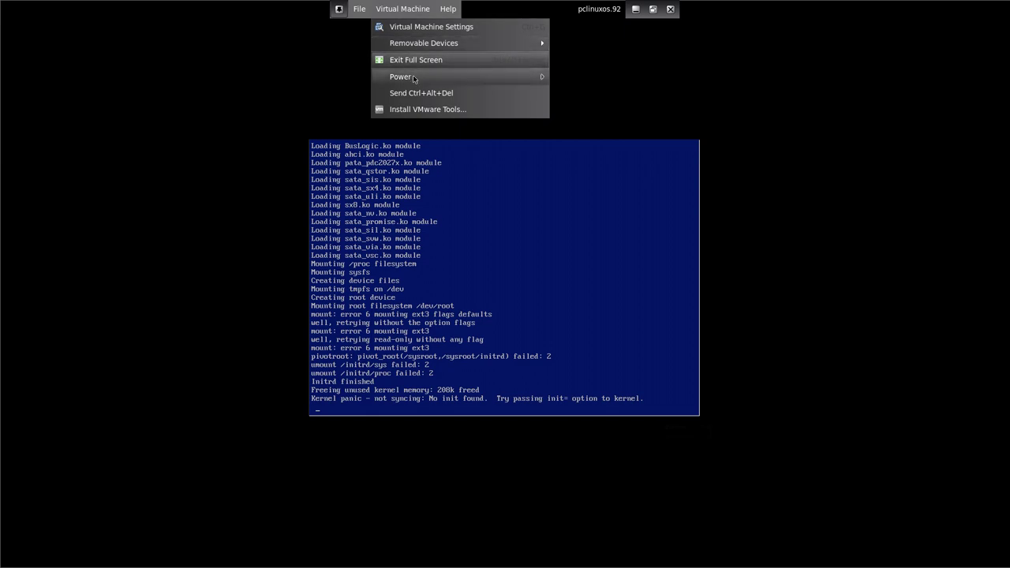
{"action": "mouse_move", "coordinate": [414, 78]}
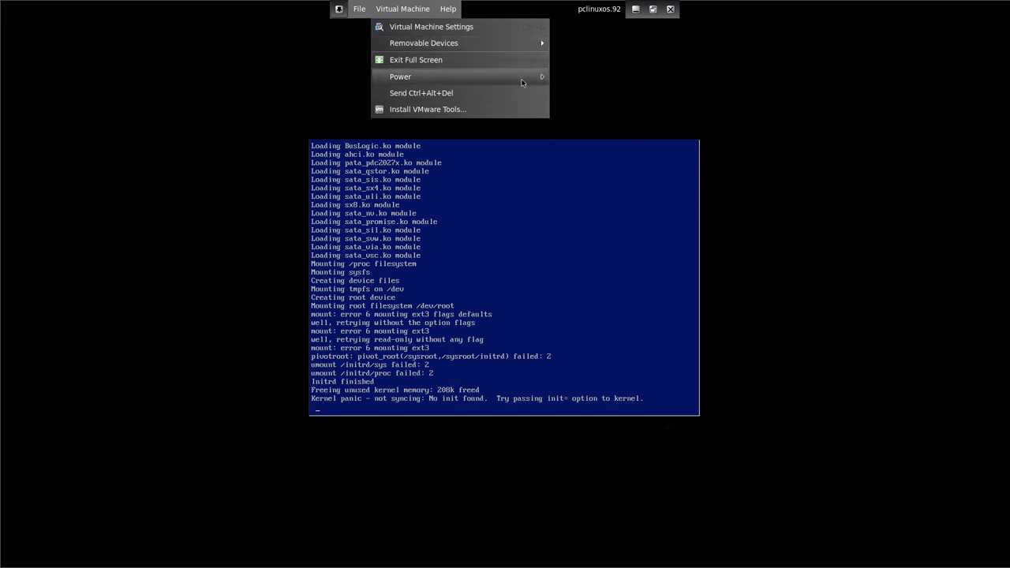
{"action": "left_click", "coordinate": [596, 127]}
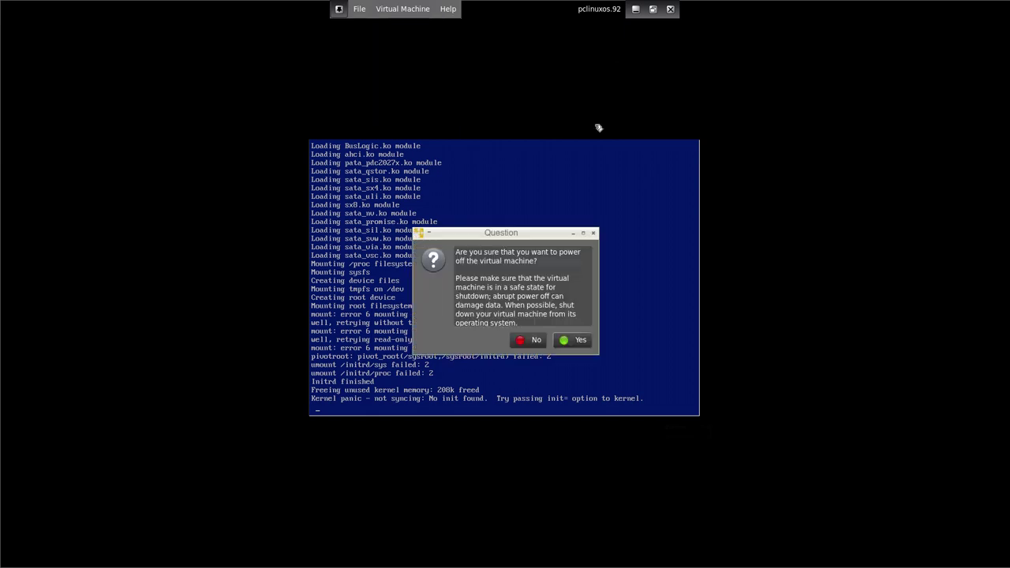
{"action": "left_click", "coordinate": [573, 339]}
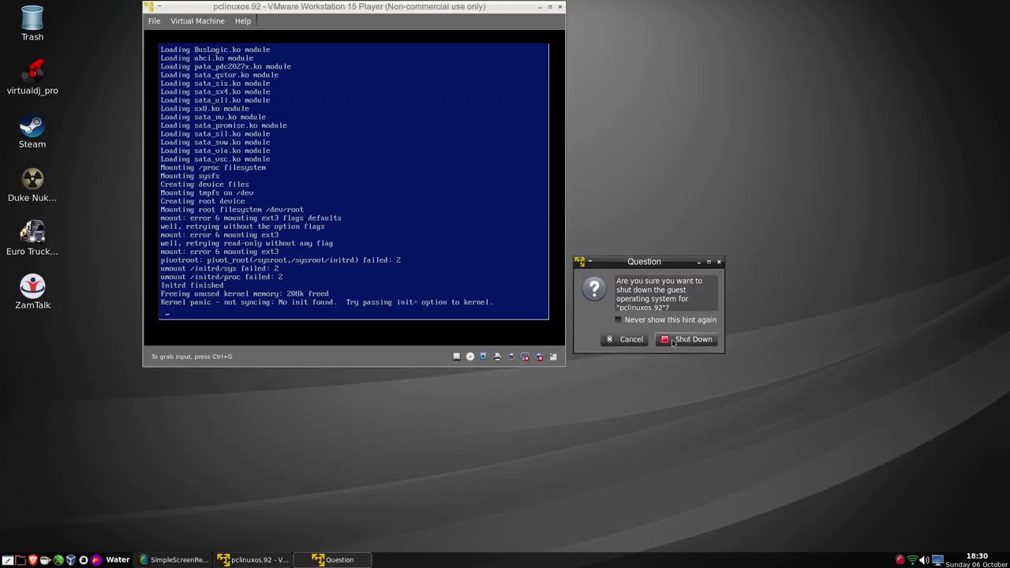
{"action": "left_click", "coordinate": [679, 340]}
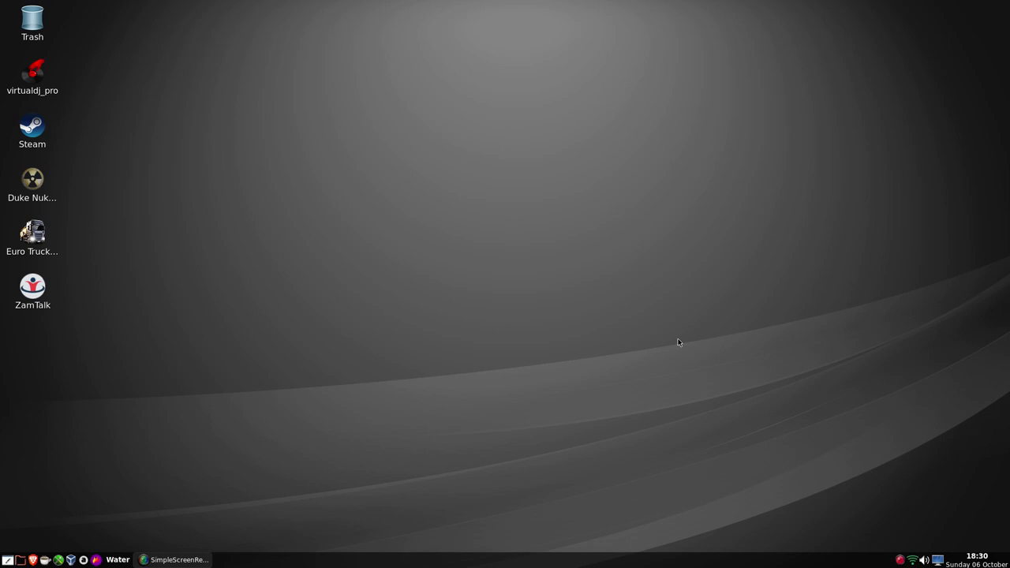
Step: Launch VMware Player from the desktop menu under Applications > More Applications
{"action": "right_click", "coordinate": [399, 130]}
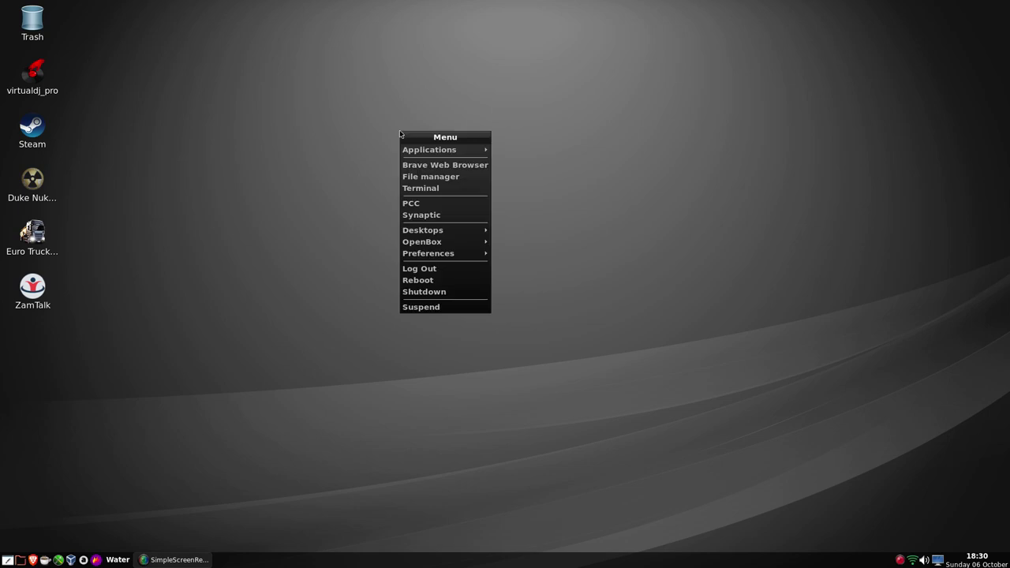
{"action": "mouse_move", "coordinate": [412, 149]}
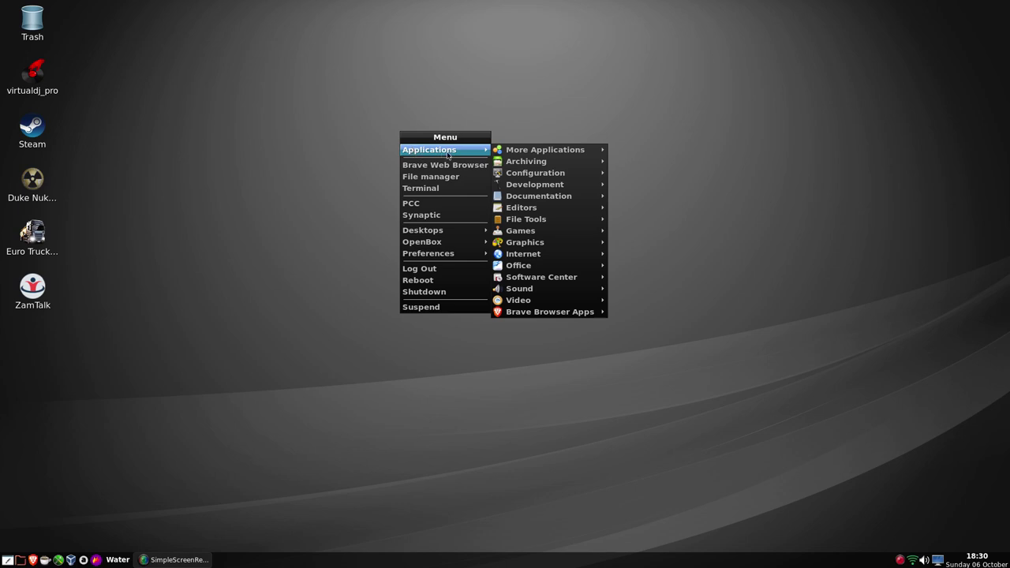
{"action": "mouse_move", "coordinate": [526, 154]}
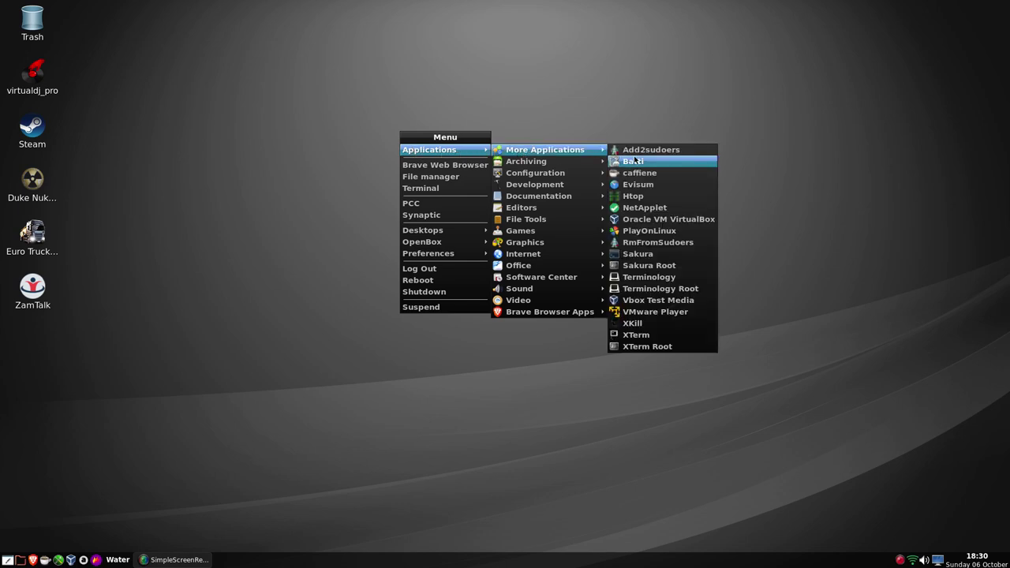
{"action": "left_click", "coordinate": [637, 313]}
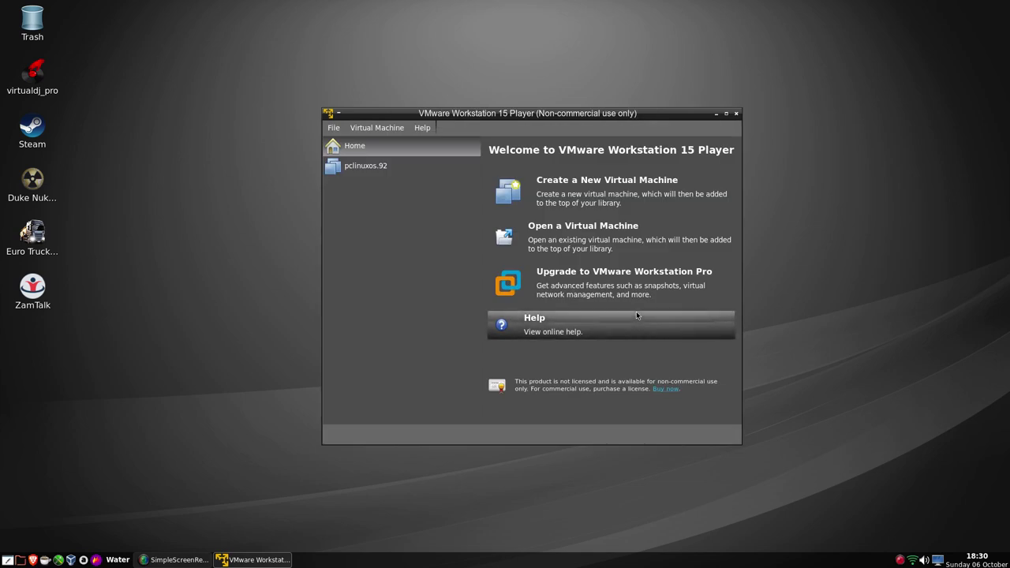
Step: Start a new VM from pclinuxos-2007.iso with Other Linux 2.6.x as guest type
{"action": "left_click", "coordinate": [557, 192]}
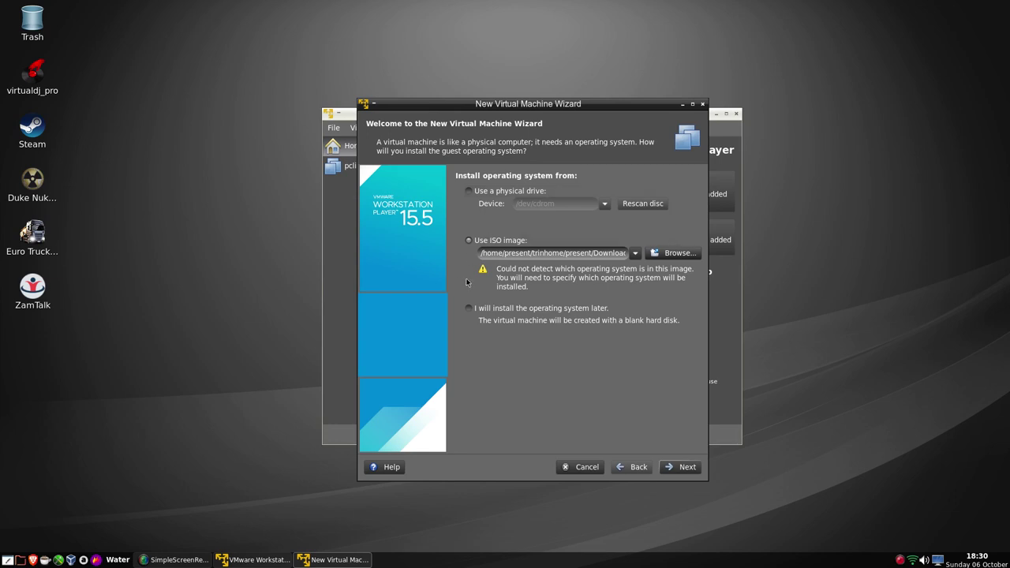
{"action": "left_click", "coordinate": [677, 253]}
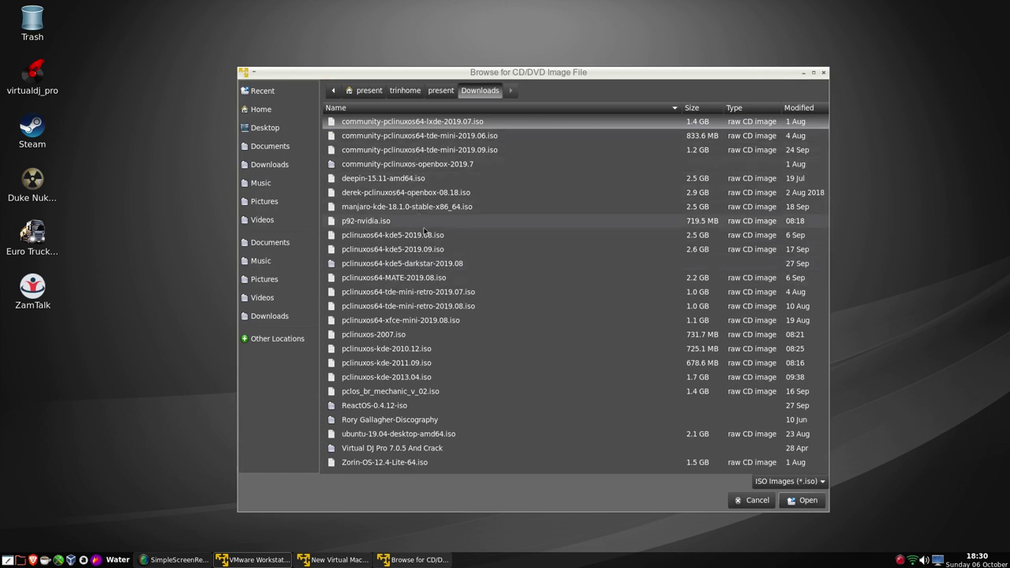
{"action": "left_click", "coordinate": [393, 336]}
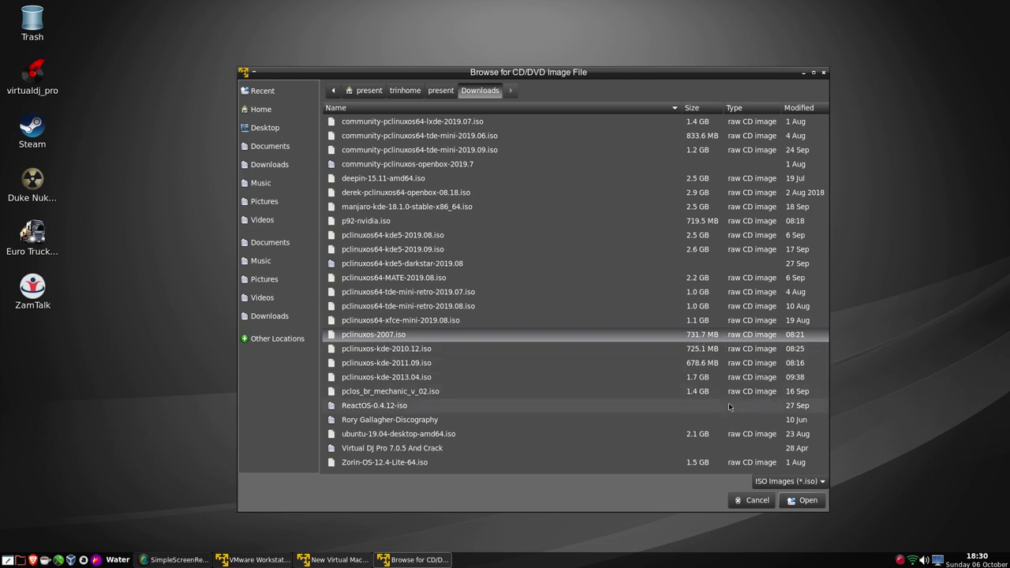
{"action": "left_click", "coordinate": [805, 502]}
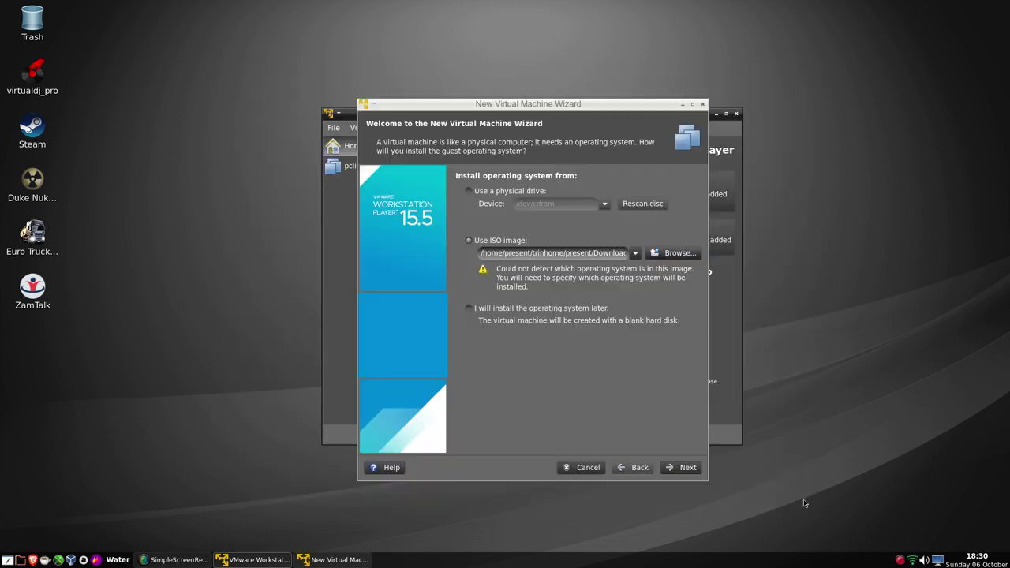
{"action": "left_click", "coordinate": [676, 469]}
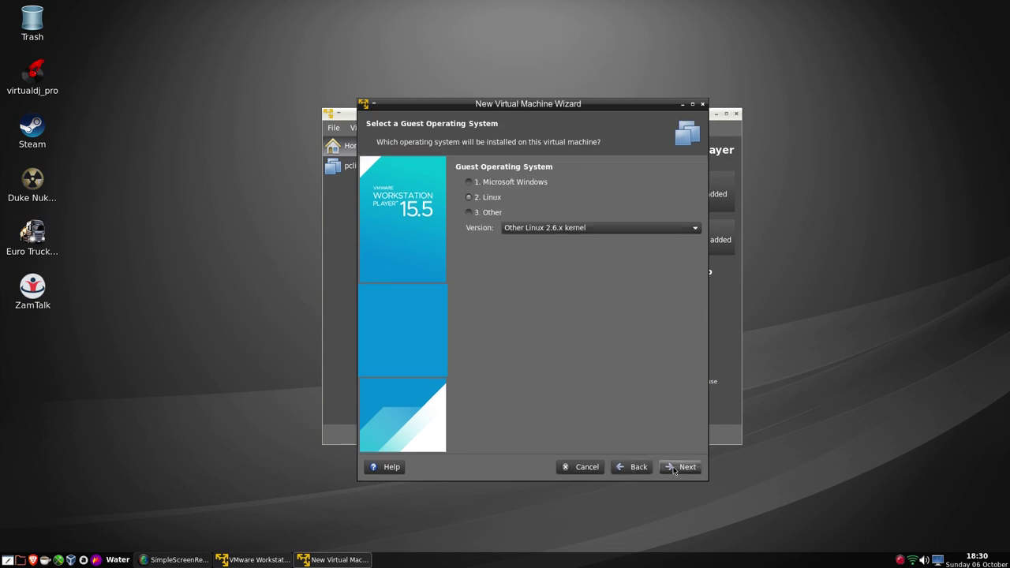
{"action": "left_click", "coordinate": [675, 469]}
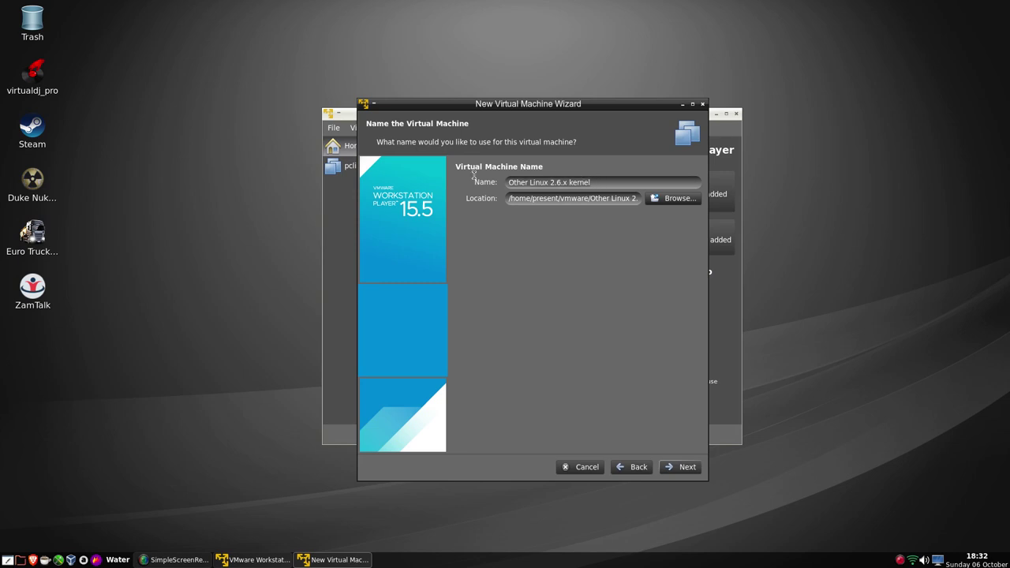
Step: Name it pclos2007, keep the default disk capacity, finish and close the wizard
{"action": "type", "text": "pclos2"}
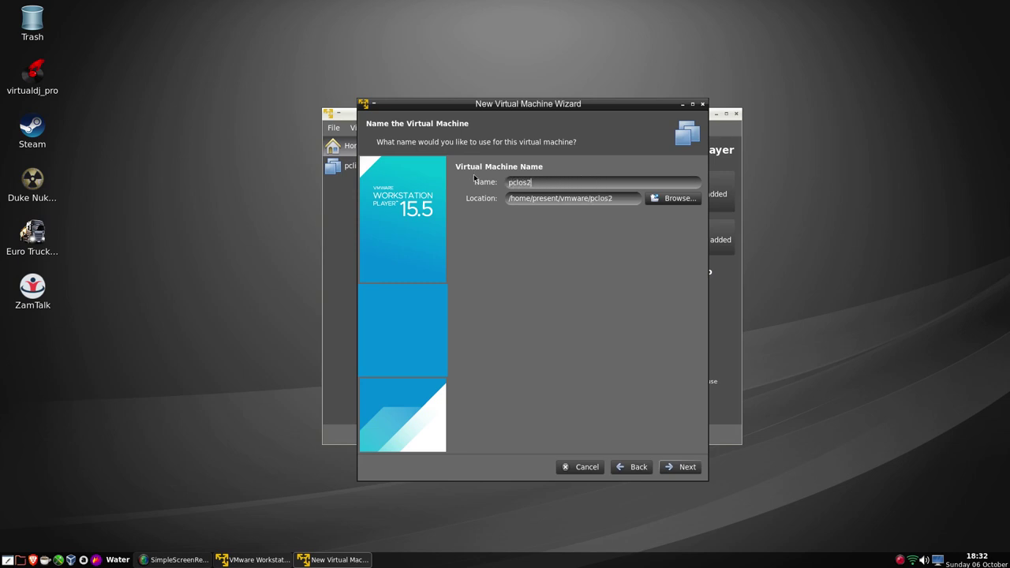
{"action": "type", "text": "007"}
{"action": "left_click", "coordinate": [686, 468]}
{"action": "left_click", "coordinate": [686, 467]}
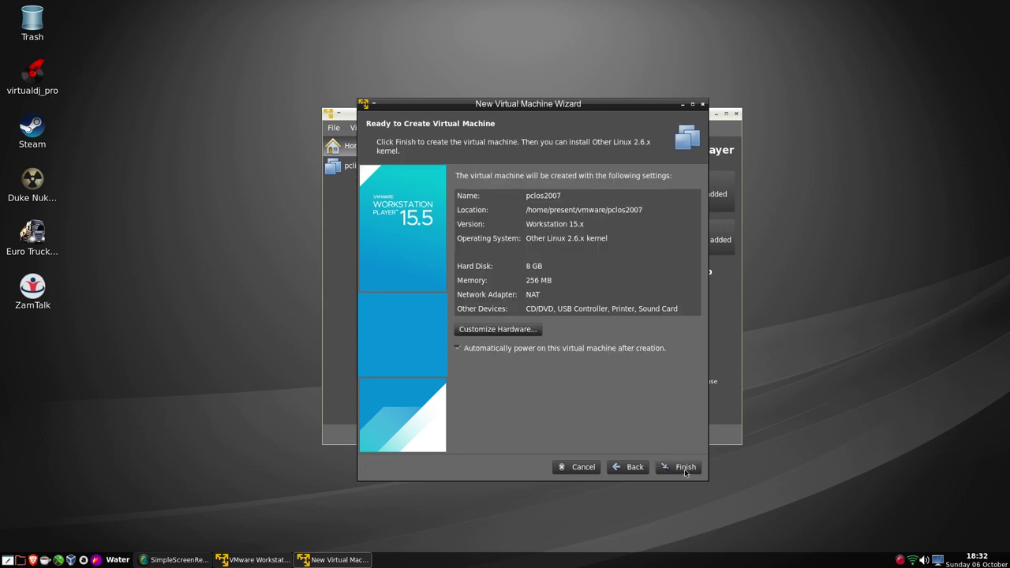
{"action": "left_click", "coordinate": [685, 467]}
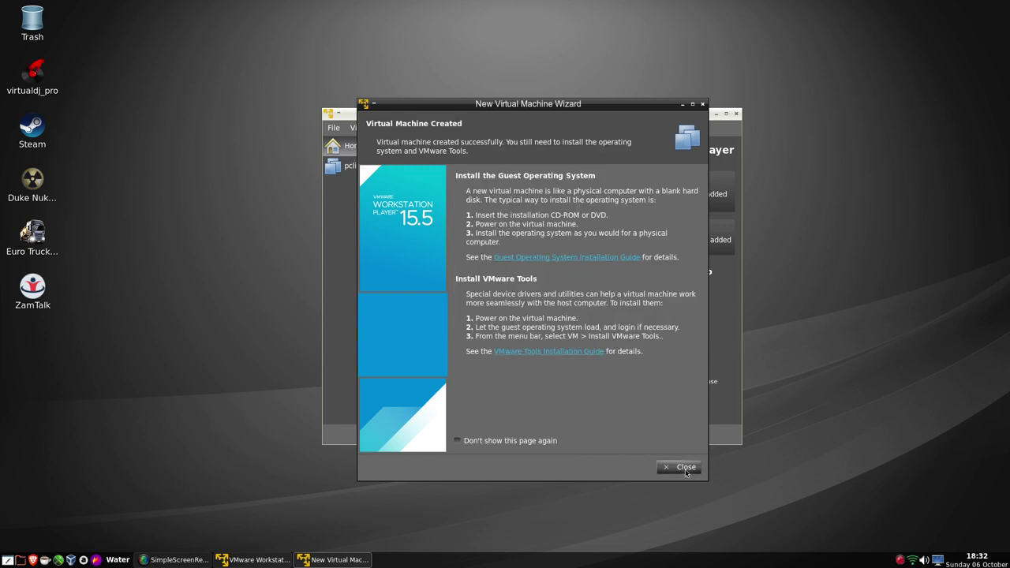
{"action": "left_click", "coordinate": [505, 443]}
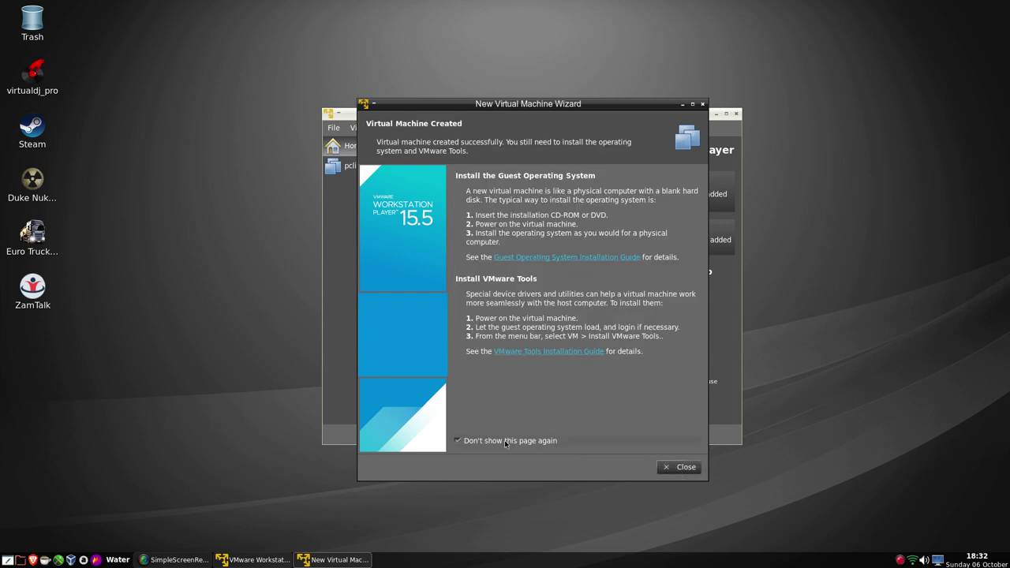
{"action": "left_click", "coordinate": [670, 468]}
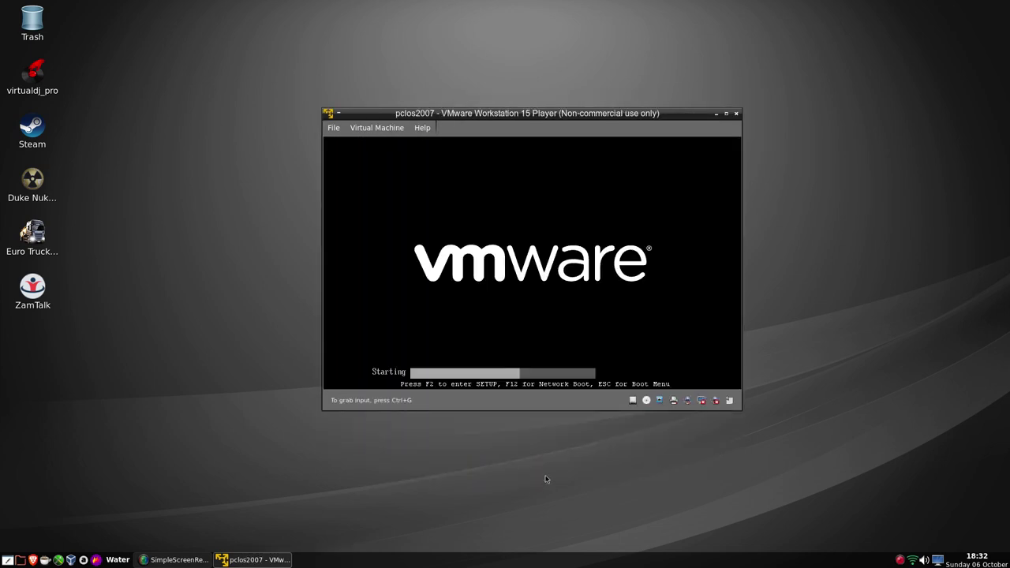
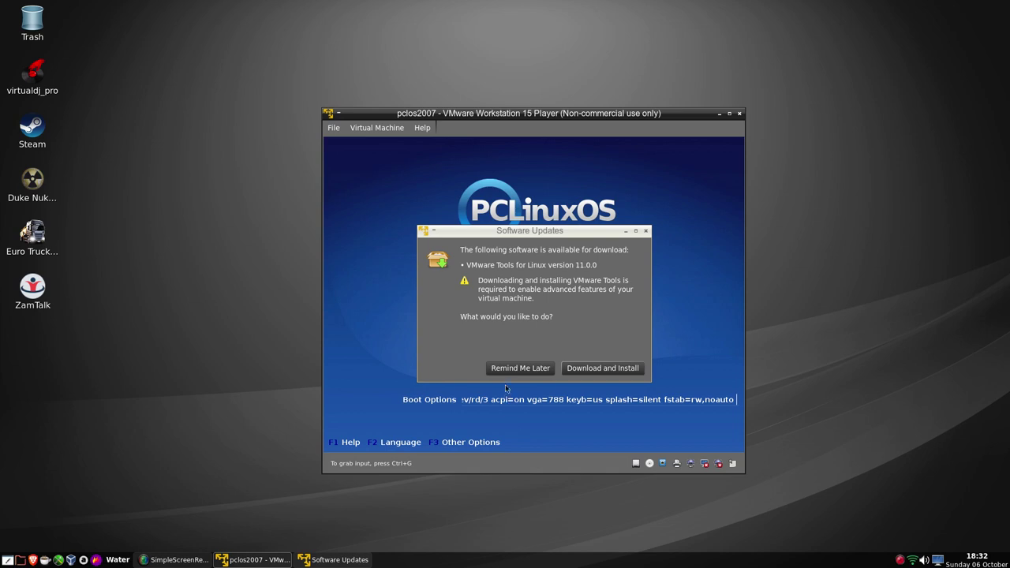
Step: Postpone the VMware Tools download and boot the PCLinuxOS LiveCD entry from the boot menu
{"action": "left_click", "coordinate": [514, 370]}
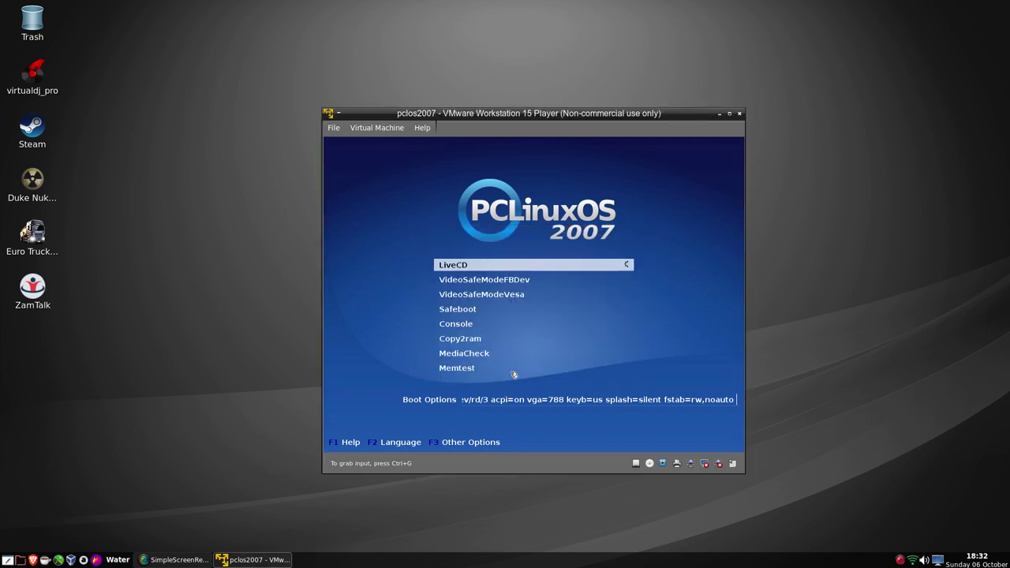
{"action": "left_click", "coordinate": [514, 375]}
{"action": "key", "text": "Down"}
{"action": "key", "text": "Down"}
{"action": "key", "text": "Down"}
{"action": "key", "text": "Down"}
{"action": "key", "text": "Down"}
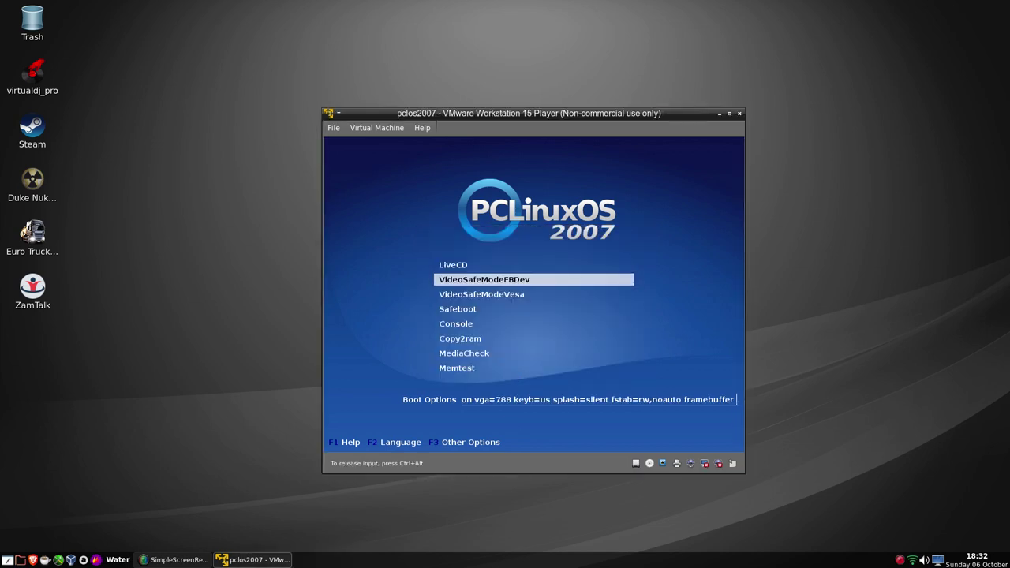
{"action": "key", "text": "Down"}
{"action": "key", "text": "Down"}
{"action": "key", "text": "Up"}
{"action": "key", "text": "Up"}
{"action": "key", "text": "Up"}
{"action": "key", "text": "Up"}
{"action": "key", "text": "Up"}
{"action": "key", "text": "Up"}
{"action": "key", "text": "Up"}
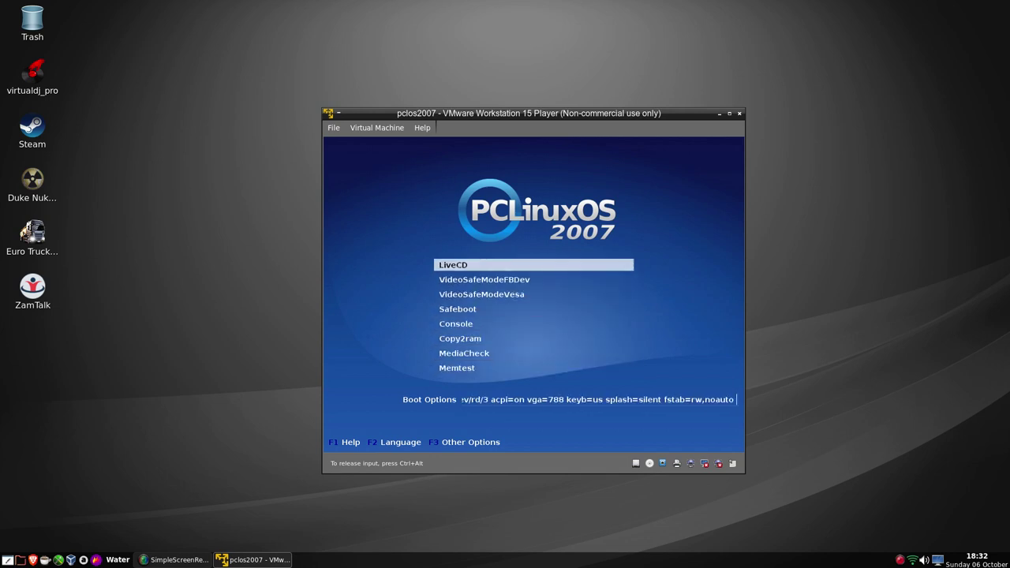
{"action": "key", "text": "Down"}
{"action": "key", "text": "Down"}
{"action": "key", "text": "Down"}
{"action": "key", "text": "Down"}
{"action": "key", "text": "Up"}
{"action": "key", "text": "Up"}
{"action": "key", "text": "Up"}
{"action": "key", "text": "Up"}
{"action": "key", "text": "Down"}
{"action": "key", "text": "Down"}
{"action": "key", "text": "Down"}
{"action": "key", "text": "Down"}
{"action": "key", "text": "Down"}
{"action": "key", "text": "Down"}
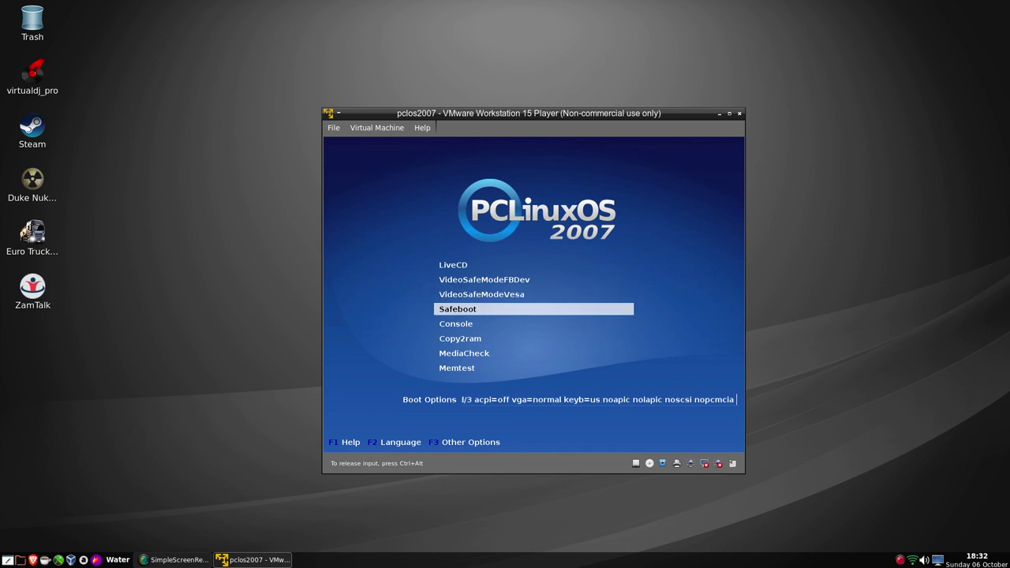
{"action": "key", "text": "Down"}
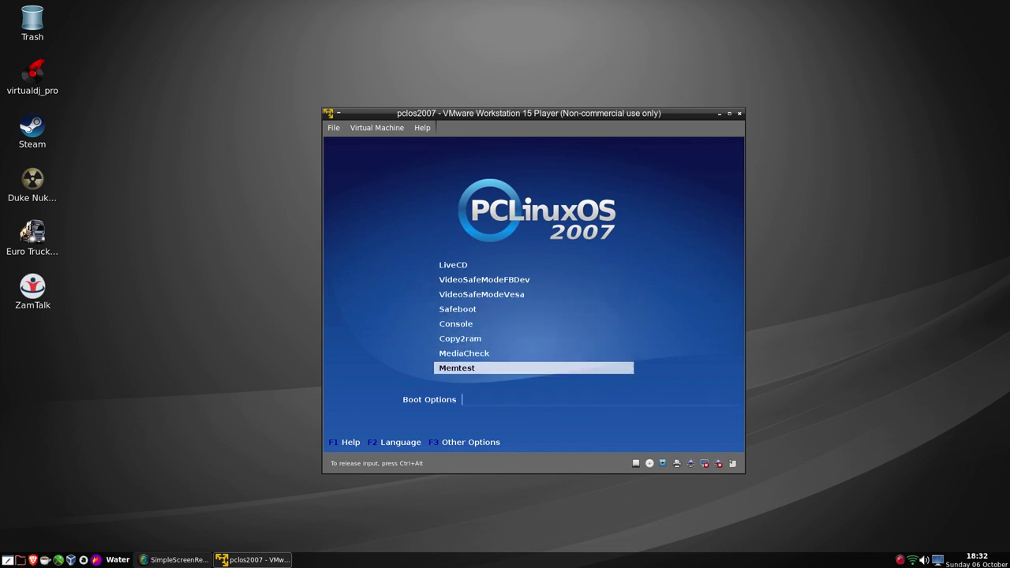
{"action": "key", "text": "Up"}
{"action": "key", "text": "Up"}
{"action": "key", "text": "Up"}
{"action": "key", "text": "Up"}
{"action": "key", "text": "Up"}
{"action": "key", "text": "Up"}
{"action": "key", "text": "Up"}
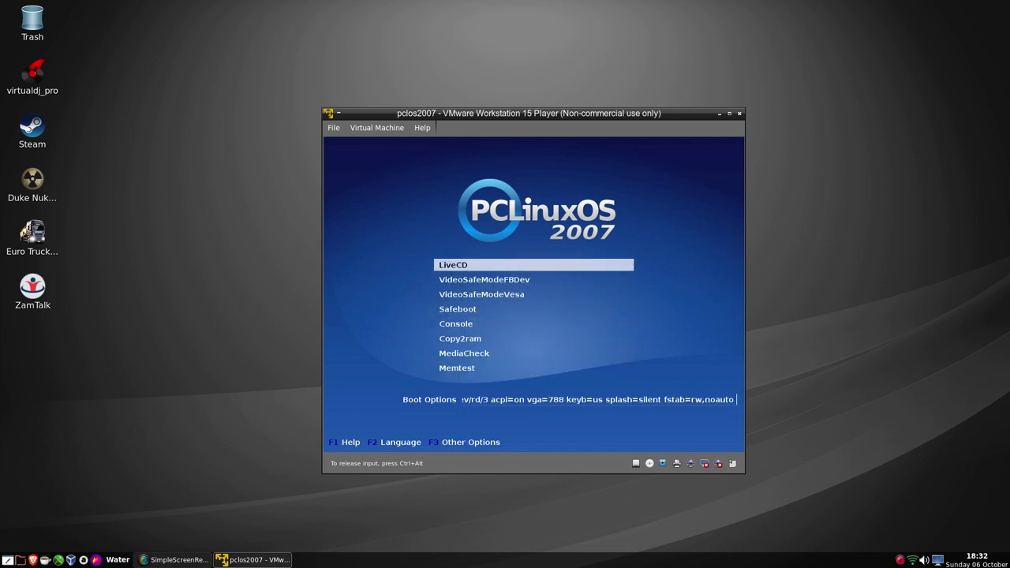
{"action": "key", "text": "Return"}
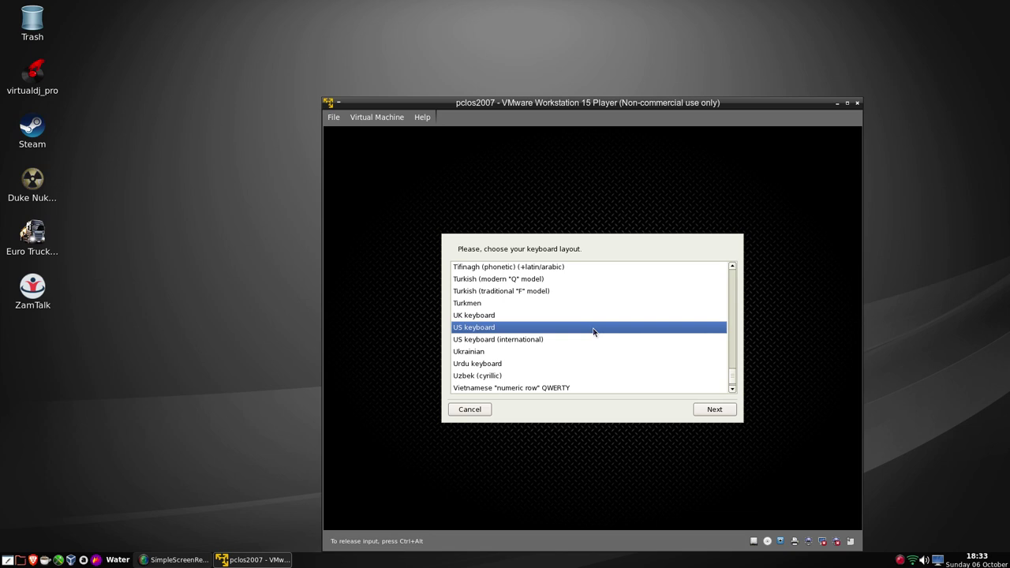
Step: Choose the UK keyboard layout and GB timezone, and accept the date and clock settings
{"action": "left_click", "coordinate": [479, 317]}
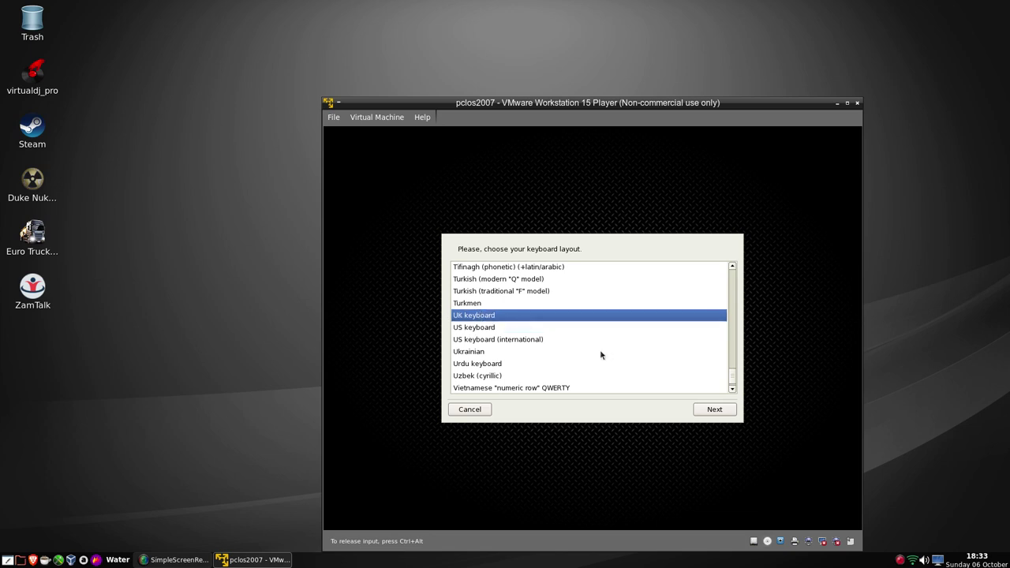
{"action": "left_click", "coordinate": [714, 410]}
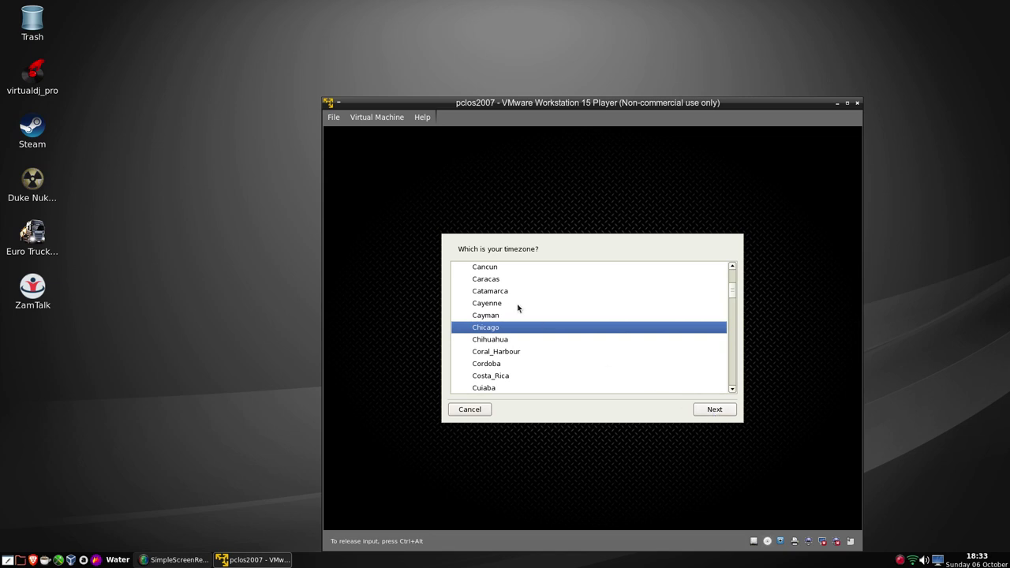
{"action": "scroll", "coordinate": [518, 308], "scroll_direction": "down", "scroll_amount": 20}
{"action": "scroll", "coordinate": [518, 308], "scroll_direction": "down", "scroll_amount": 3}
{"action": "scroll", "coordinate": [517, 308], "scroll_direction": "up", "scroll_amount": 5}
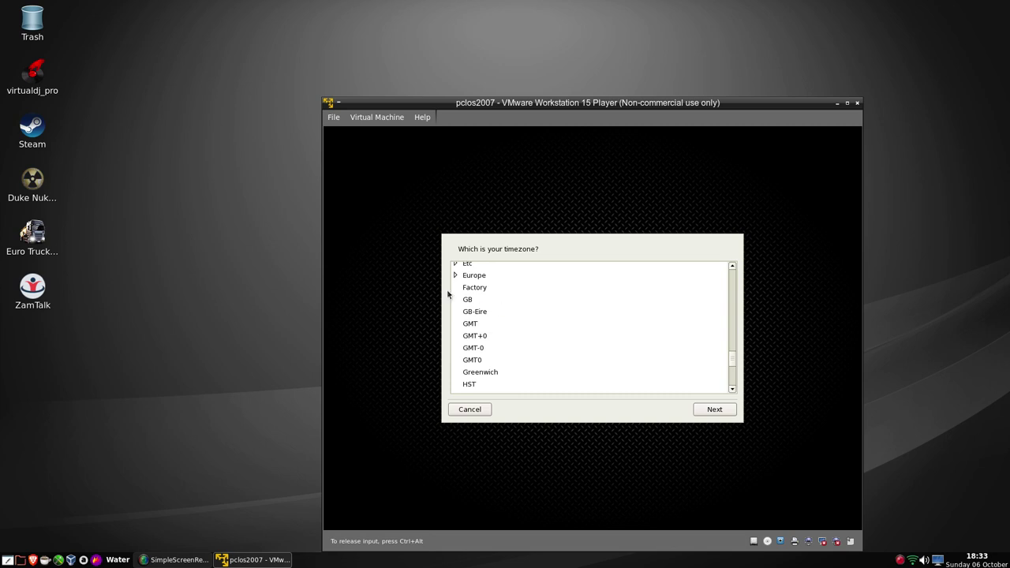
{"action": "left_click", "coordinate": [473, 300]}
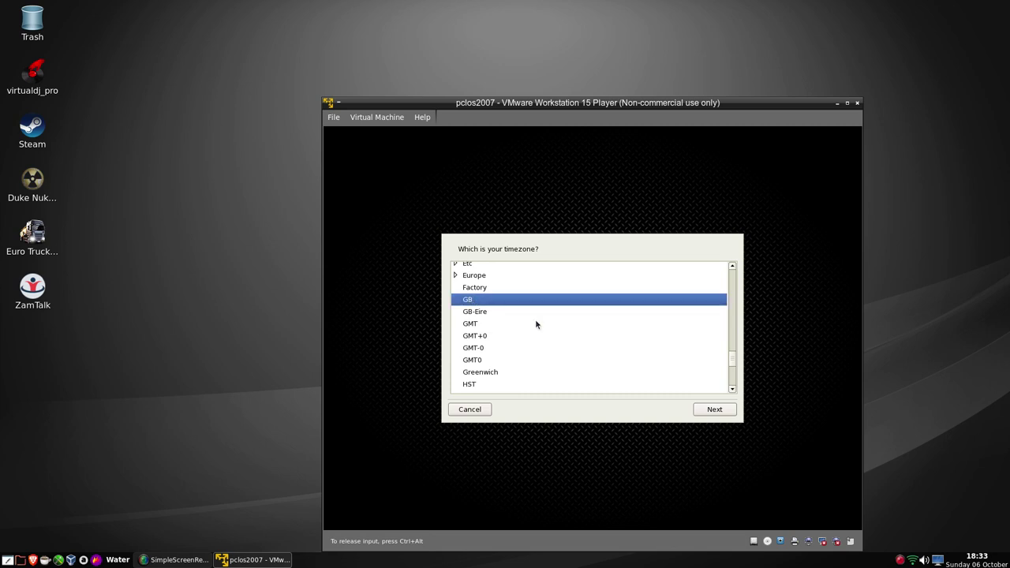
{"action": "left_click", "coordinate": [715, 409]}
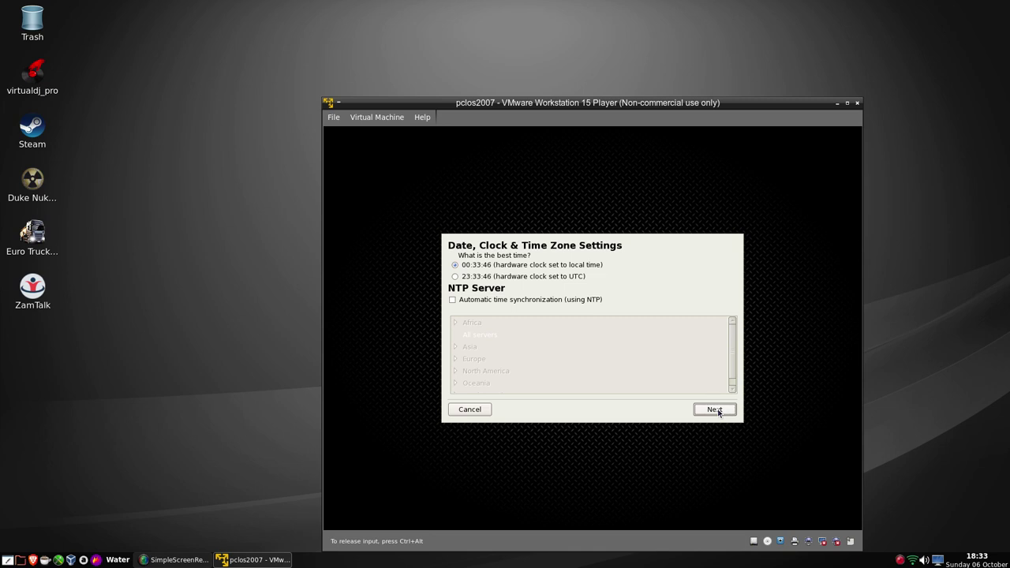
{"action": "left_click", "coordinate": [715, 408]}
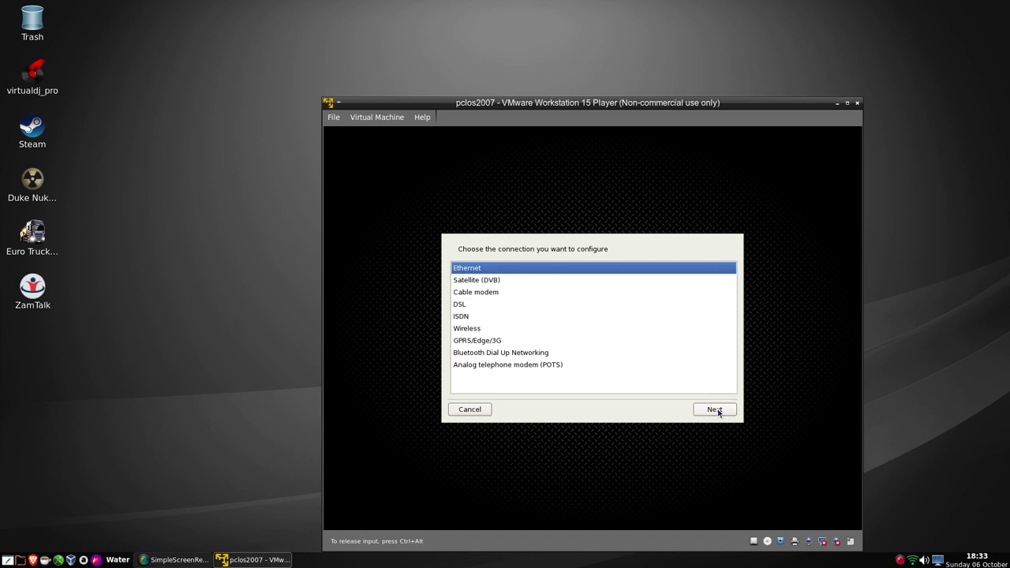
Step: Configure Ethernet with automatic DHCP addressing, starting at boot, and bring the connection up now
{"action": "left_click", "coordinate": [717, 409]}
{"action": "left_click", "coordinate": [717, 409]}
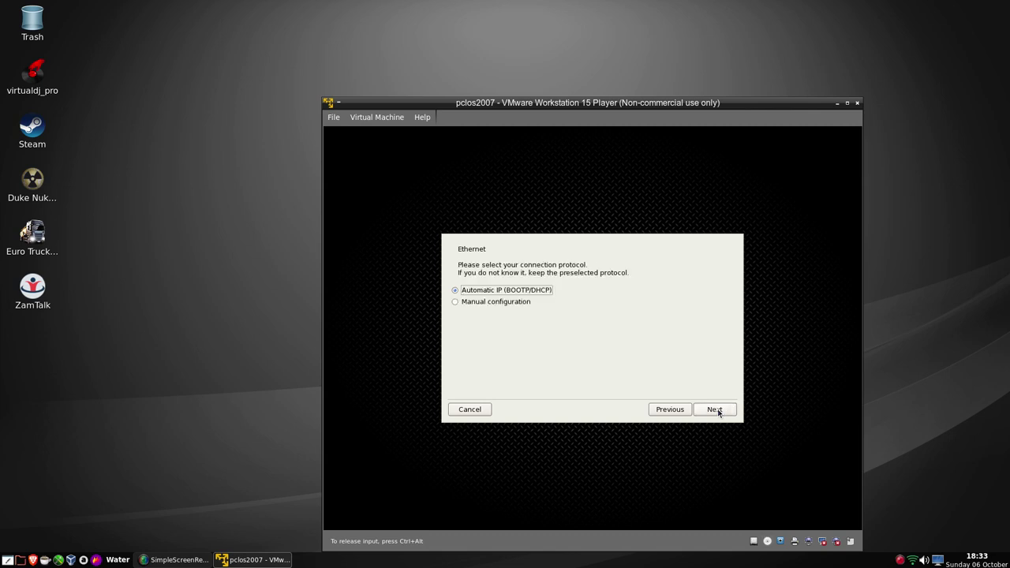
{"action": "left_click", "coordinate": [718, 409]}
{"action": "left_click", "coordinate": [718, 409]}
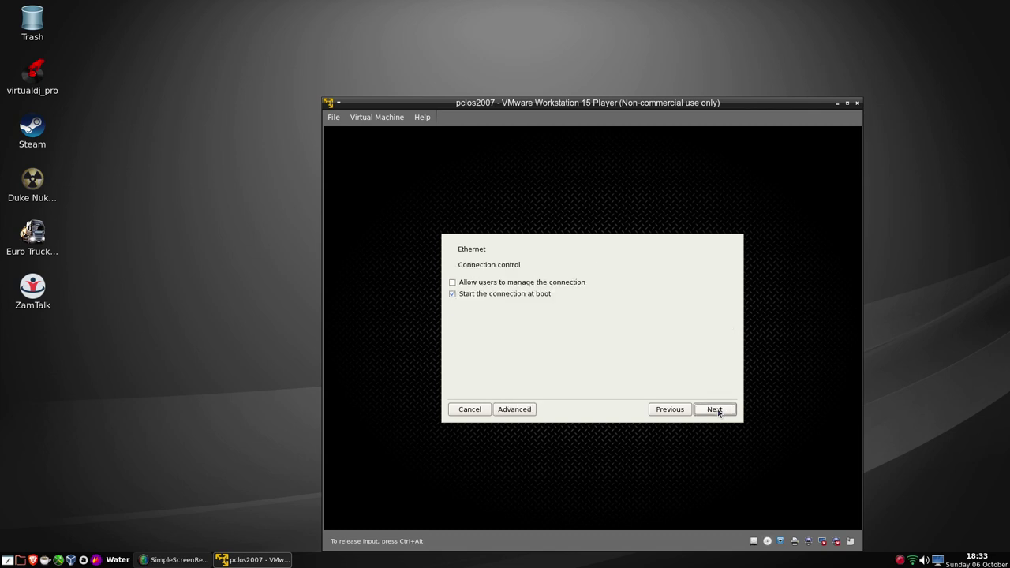
{"action": "left_click", "coordinate": [718, 409]}
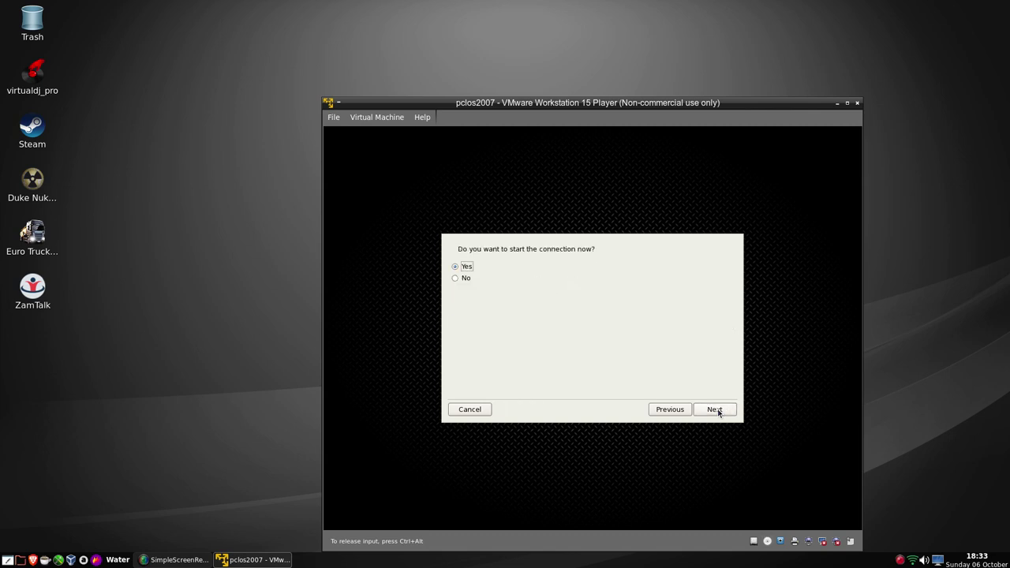
{"action": "left_click", "coordinate": [718, 409]}
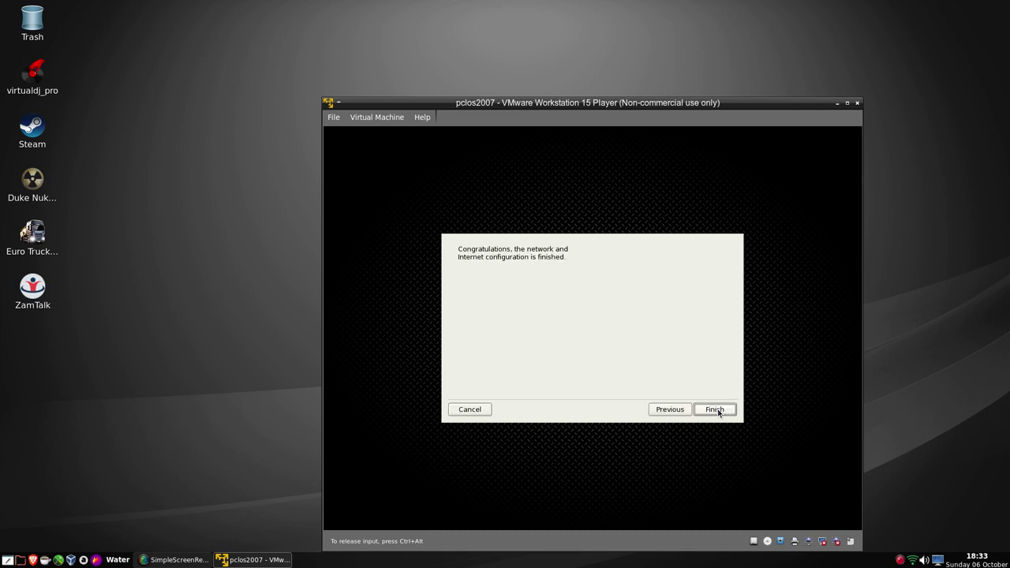
{"action": "left_click", "coordinate": [718, 409]}
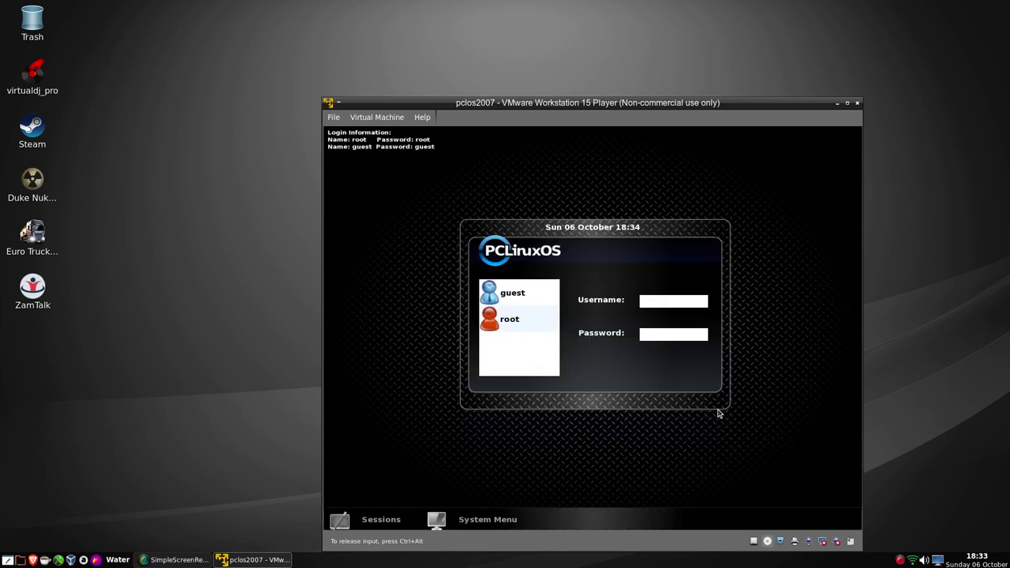
Step: Log in to the guest account with its password
{"action": "left_click", "coordinate": [499, 292]}
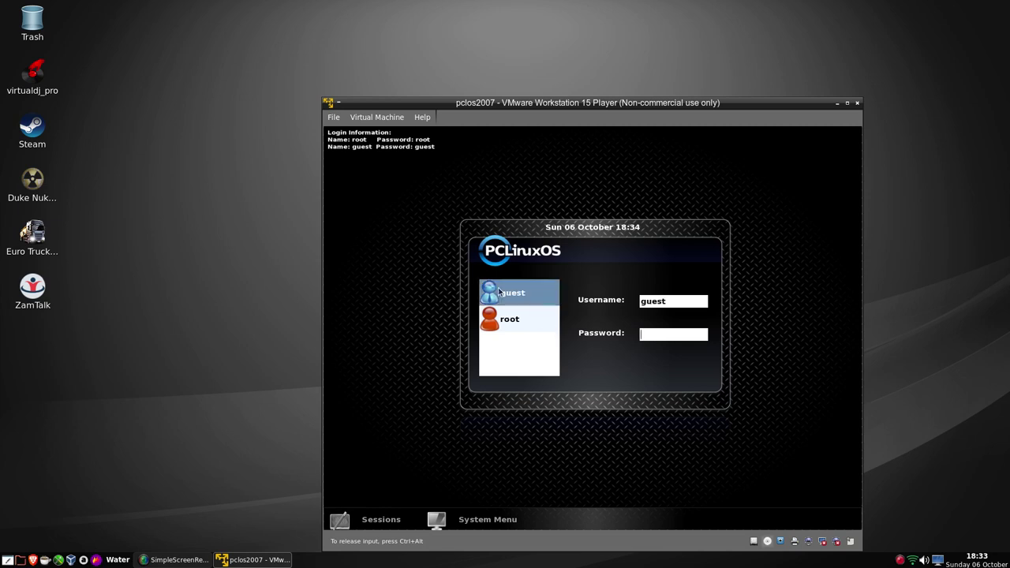
{"action": "type", "text": "guest"}
{"action": "key", "text": "Return"}
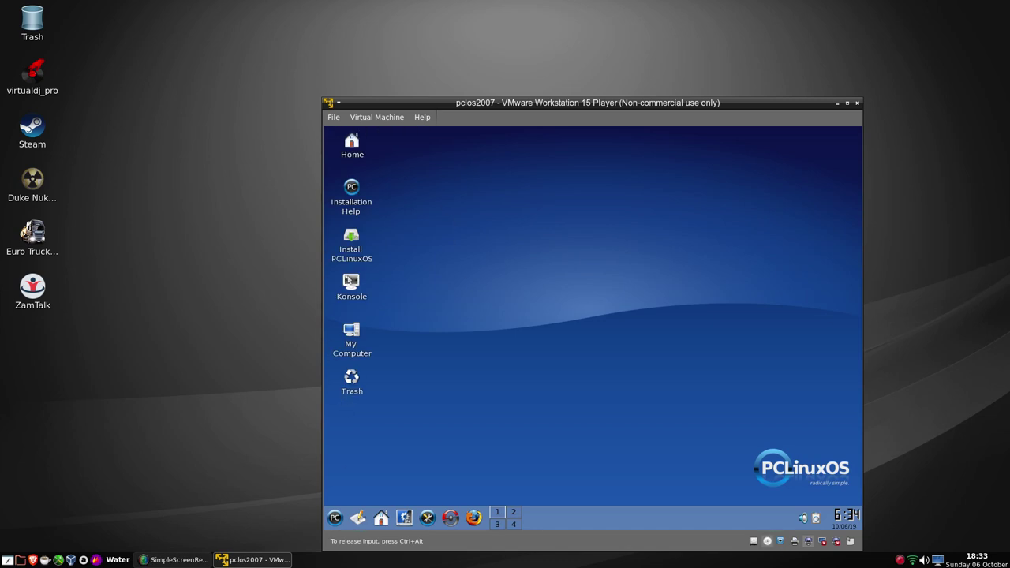
{"action": "left_click", "coordinate": [357, 203]}
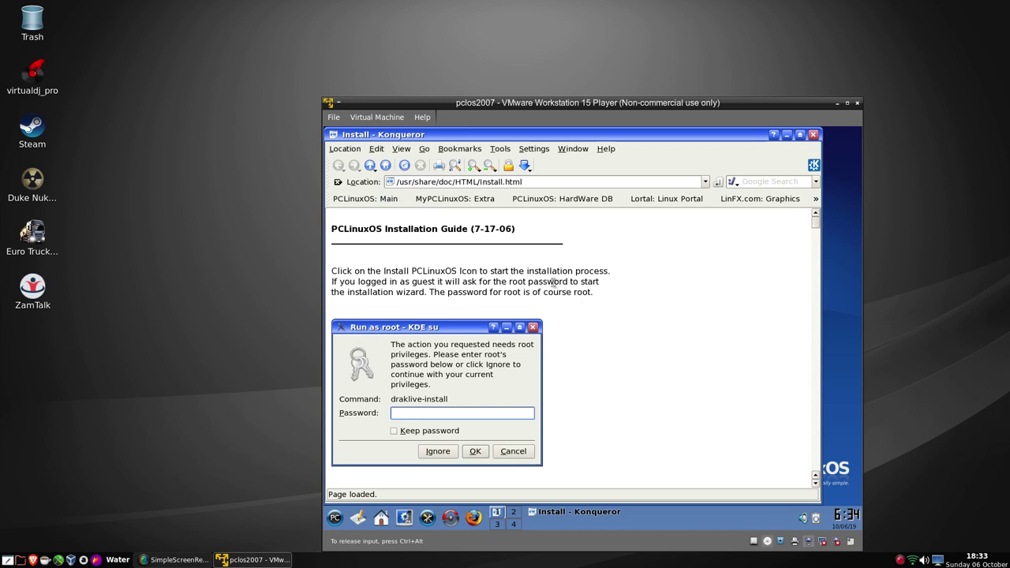
{"action": "scroll", "coordinate": [555, 286], "scroll_direction": "down", "scroll_amount": 3}
{"action": "scroll", "coordinate": [555, 286], "scroll_direction": "down", "scroll_amount": 5}
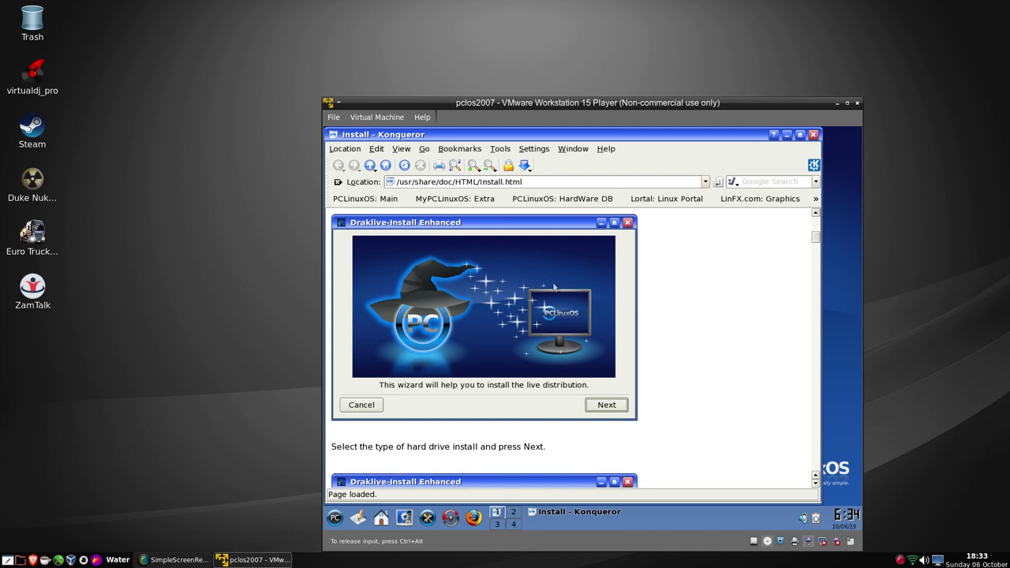
{"action": "scroll", "coordinate": [555, 286], "scroll_direction": "down", "scroll_amount": 2}
{"action": "scroll", "coordinate": [555, 286], "scroll_direction": "down", "scroll_amount": 4}
{"action": "scroll", "coordinate": [555, 288], "scroll_direction": "down", "scroll_amount": 8}
{"action": "scroll", "coordinate": [555, 288], "scroll_direction": "down", "scroll_amount": 10}
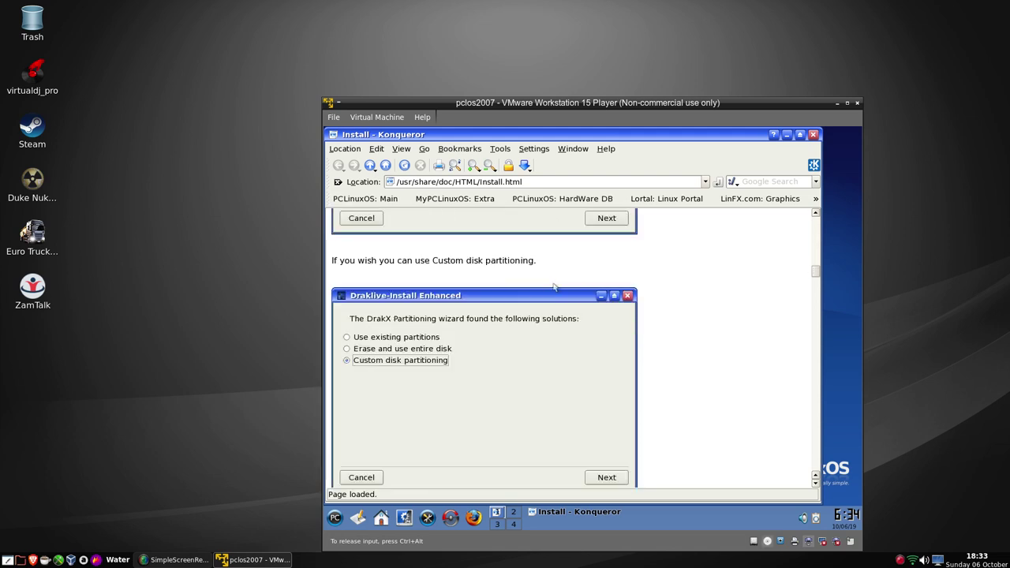
{"action": "scroll", "coordinate": [555, 288], "scroll_direction": "down", "scroll_amount": 12}
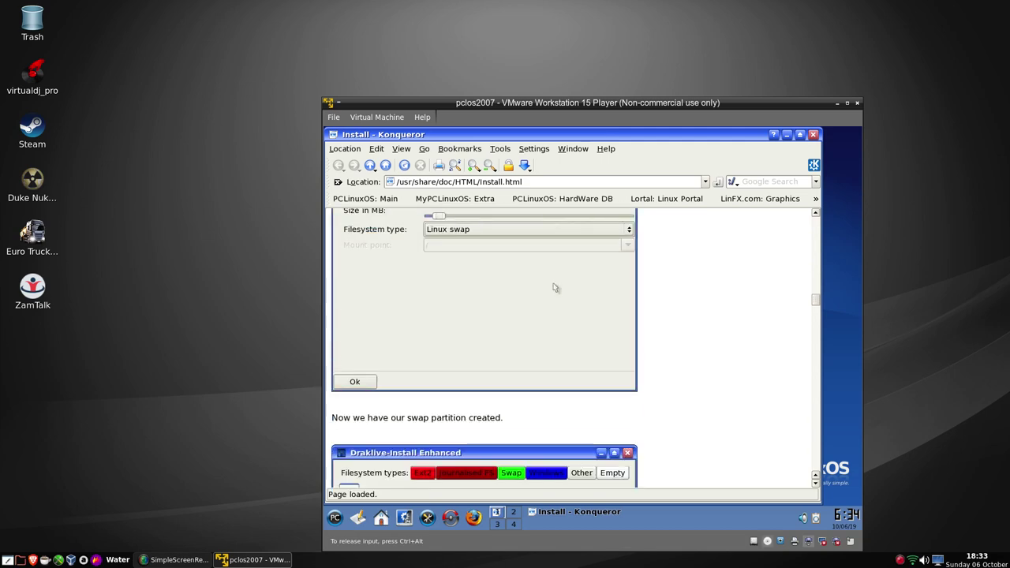
{"action": "scroll", "coordinate": [555, 288], "scroll_direction": "down", "scroll_amount": 12}
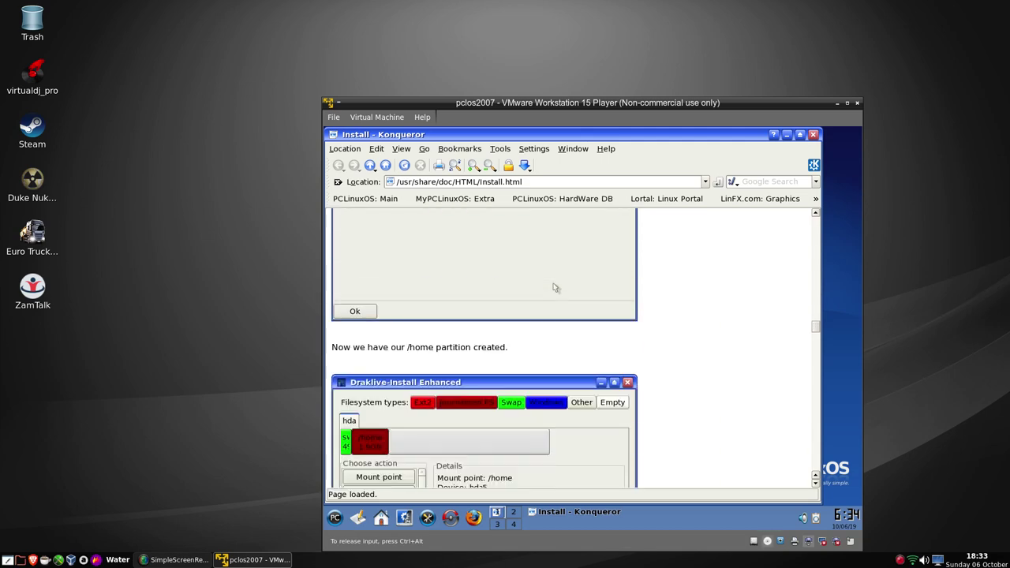
{"action": "scroll", "coordinate": [555, 288], "scroll_direction": "down", "scroll_amount": 12}
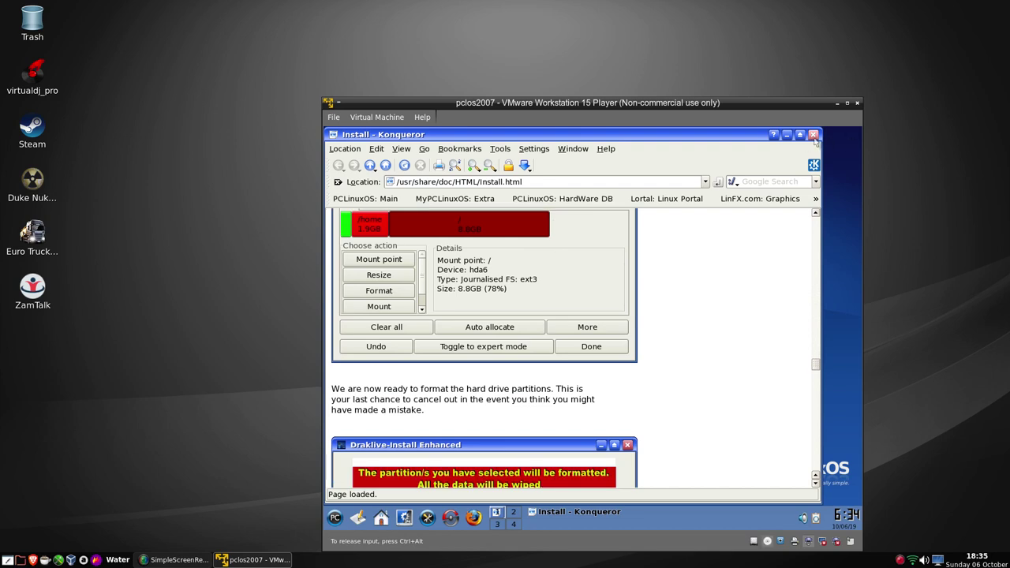
{"action": "left_click", "coordinate": [813, 135]}
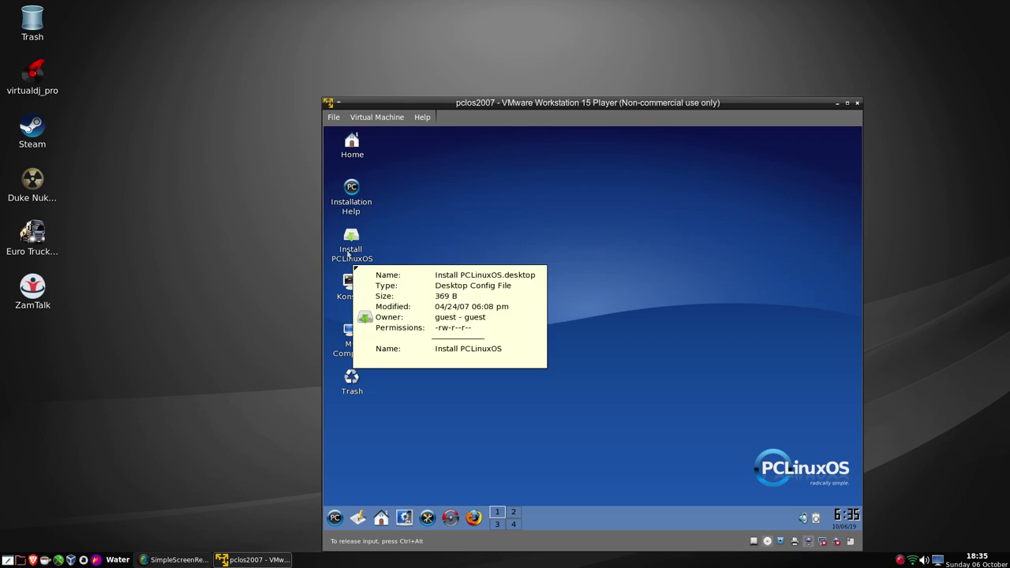
Step: Open the PC start menu and browse its Internet > Chat submenus for XChat IRC
{"action": "left_click", "coordinate": [336, 518]}
{"action": "mouse_move", "coordinate": [423, 368]}
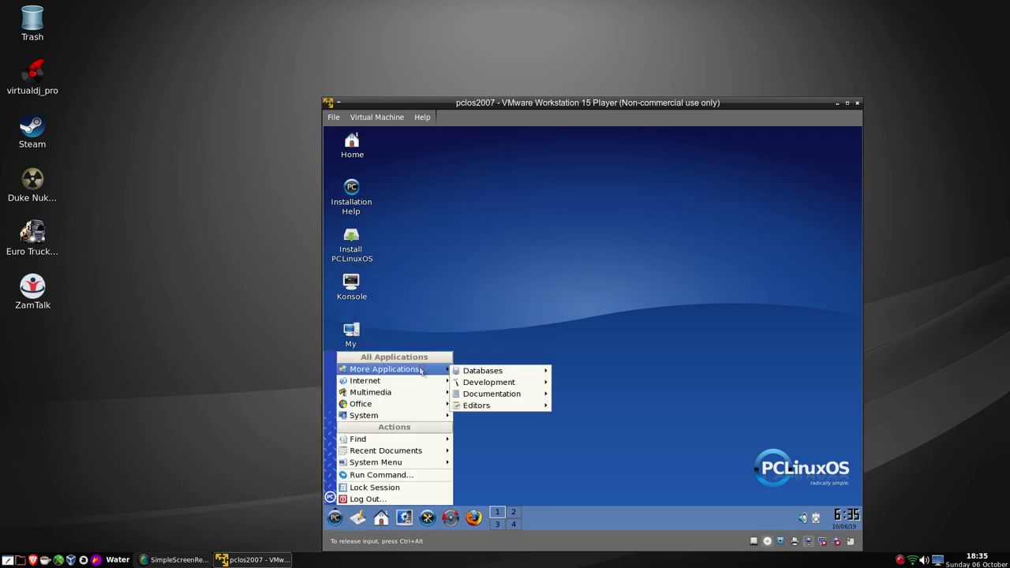
{"action": "mouse_move", "coordinate": [537, 373]}
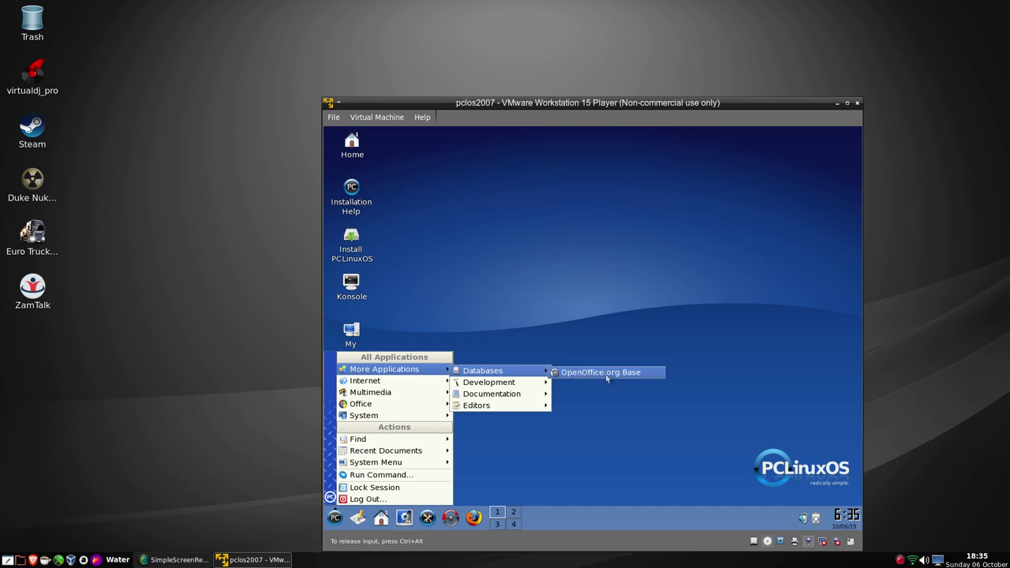
{"action": "mouse_move", "coordinate": [480, 384]}
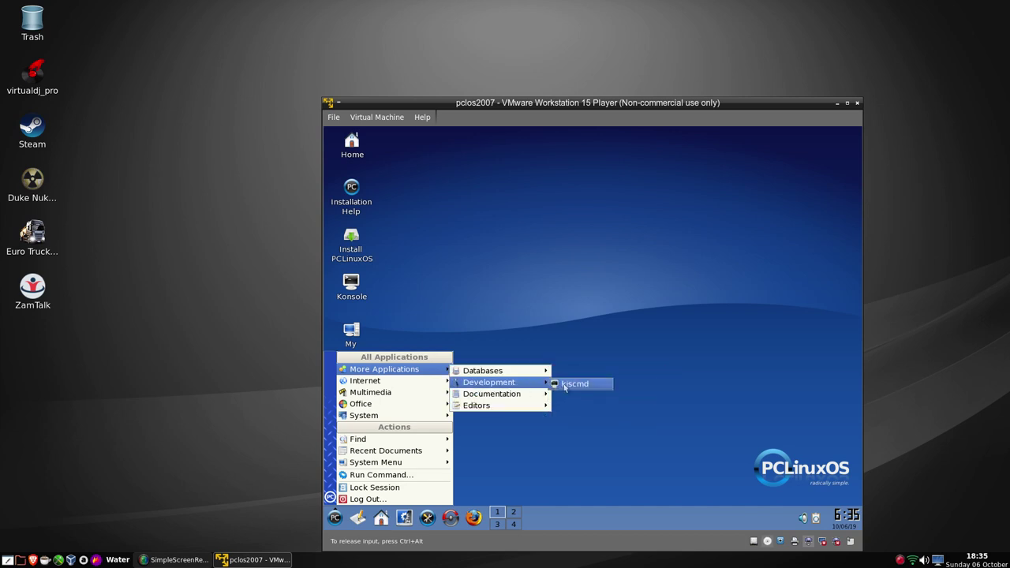
{"action": "mouse_move", "coordinate": [519, 396]}
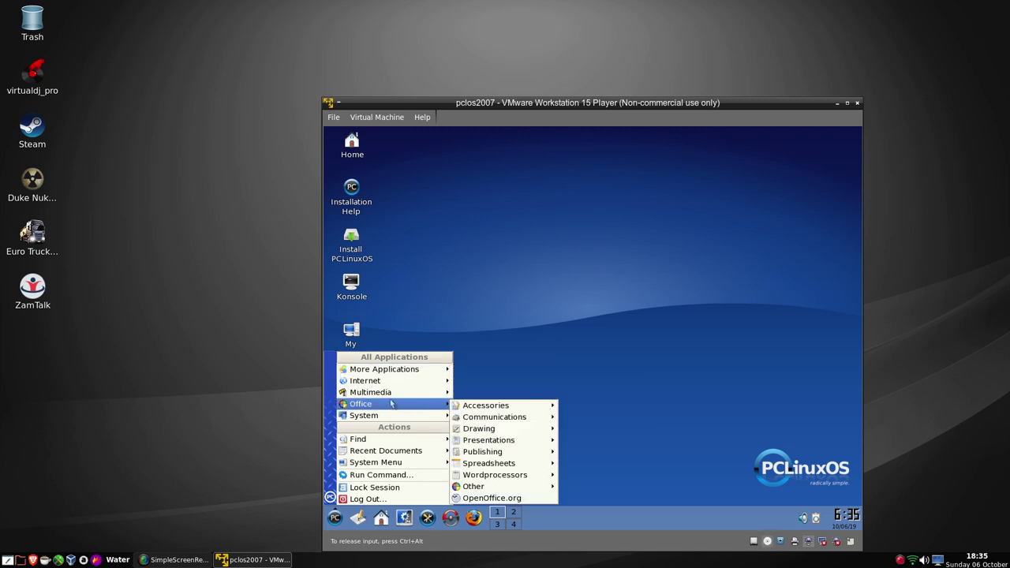
{"action": "mouse_move", "coordinate": [364, 381]}
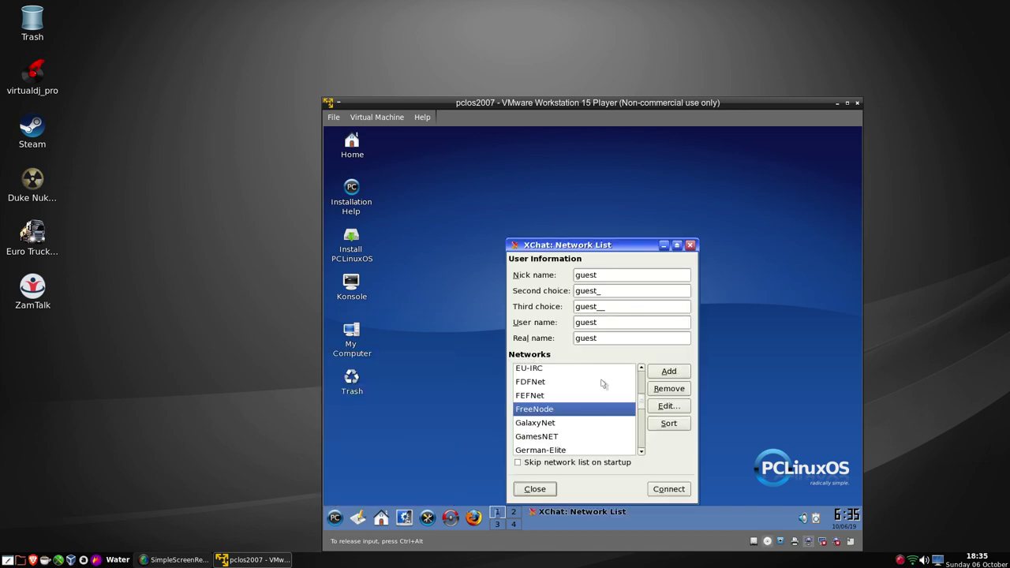
Step: Connect XChat to FreeNode, widen its window, view the #PCLinuxOS channel, then close XChat
{"action": "left_click", "coordinate": [667, 489]}
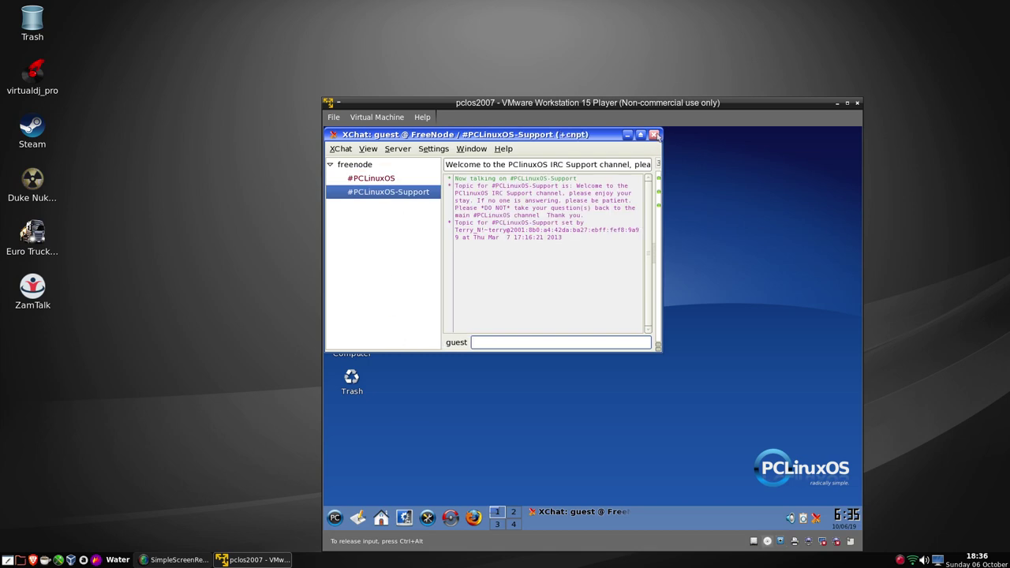
{"action": "left_click_drag", "start_coordinate": [663, 139], "coordinate": [713, 246]}
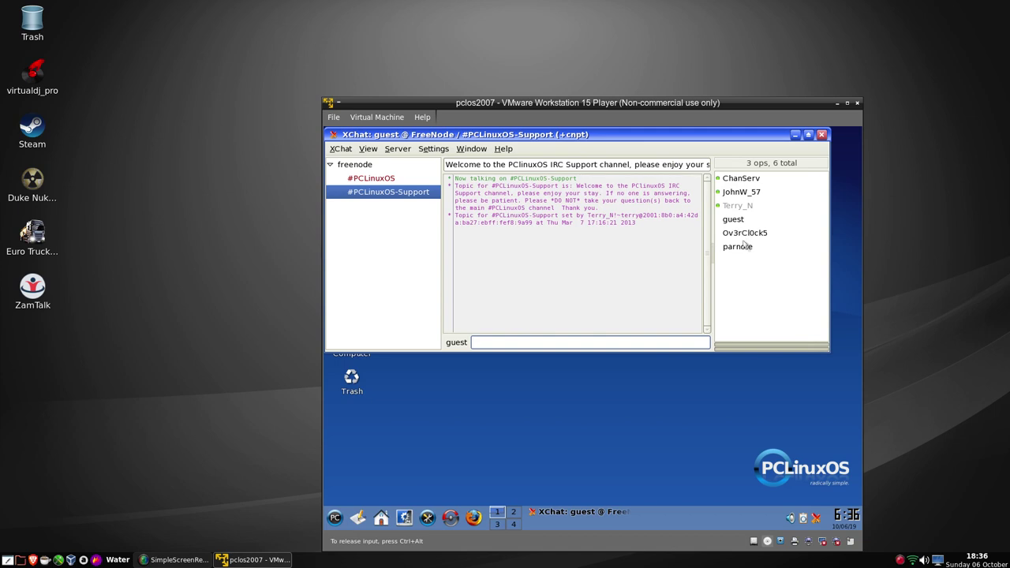
{"action": "left_click", "coordinate": [369, 181]}
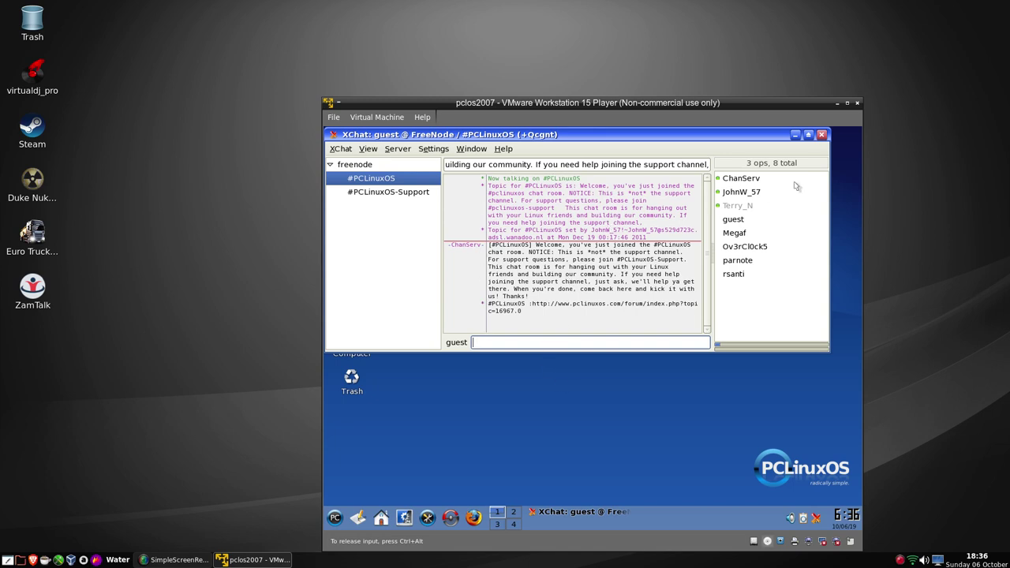
{"action": "left_click", "coordinate": [822, 134]}
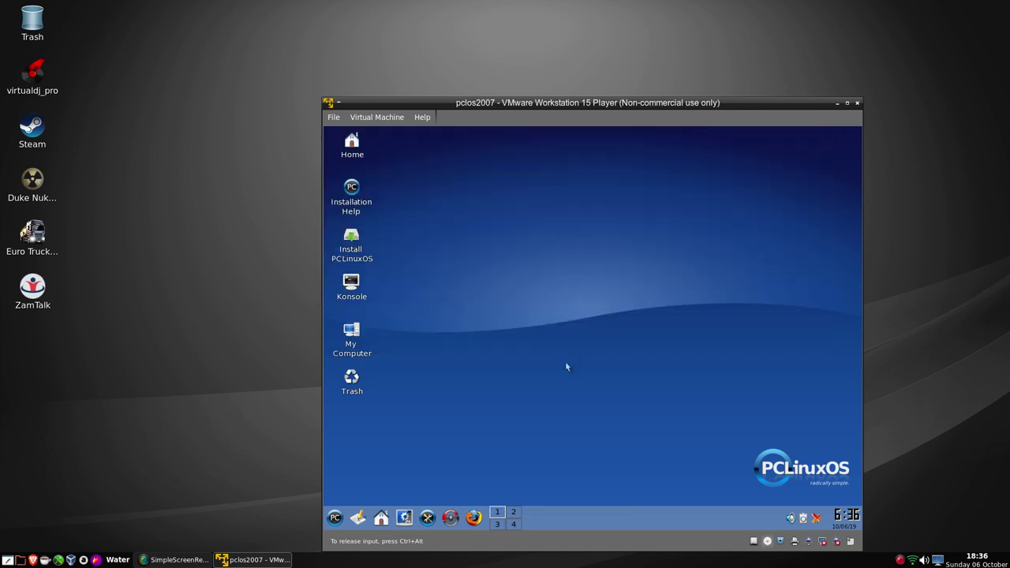
Step: Quit the Klipper clipboard tool from the tray and decline its autostart prompt
{"action": "right_click", "coordinate": [817, 524]}
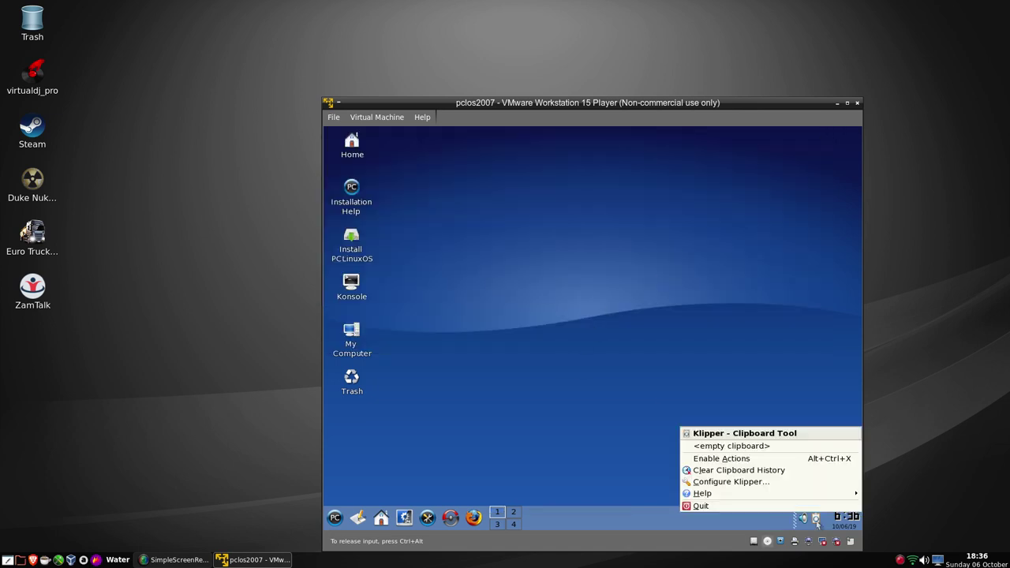
{"action": "left_click", "coordinate": [785, 505]}
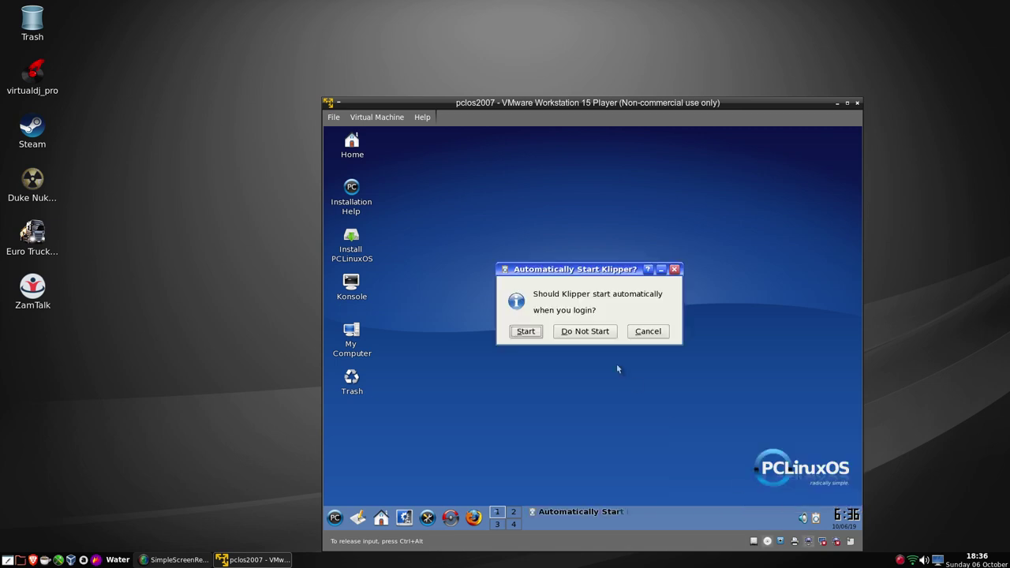
{"action": "left_click", "coordinate": [654, 332]}
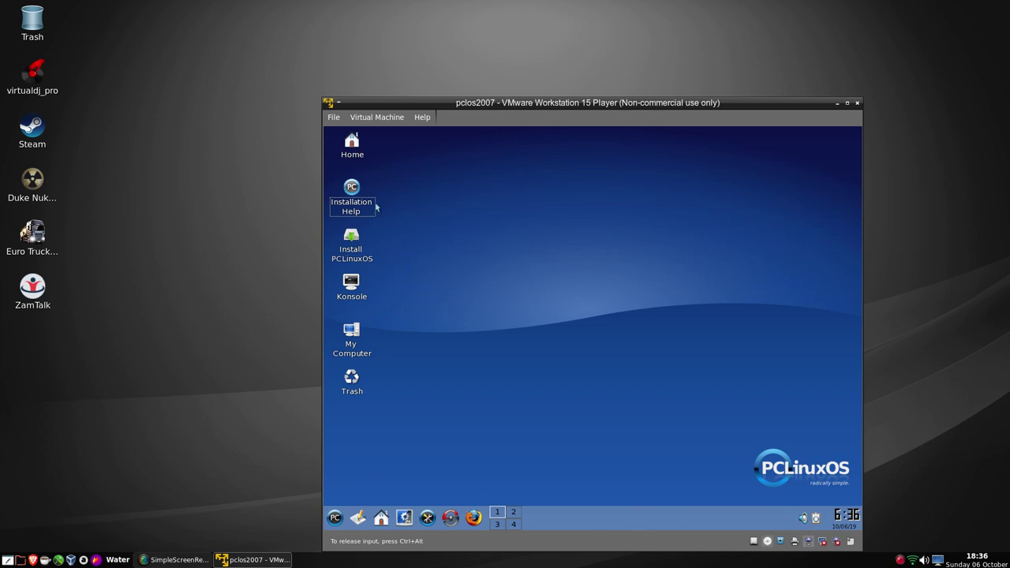
Step: Run uname -a in Konsole to check the kernel version, then close Konsole
{"action": "left_click", "coordinate": [348, 288]}
{"action": "double_click", "coordinate": [348, 288]}
{"action": "type", "text": "uname -a"}
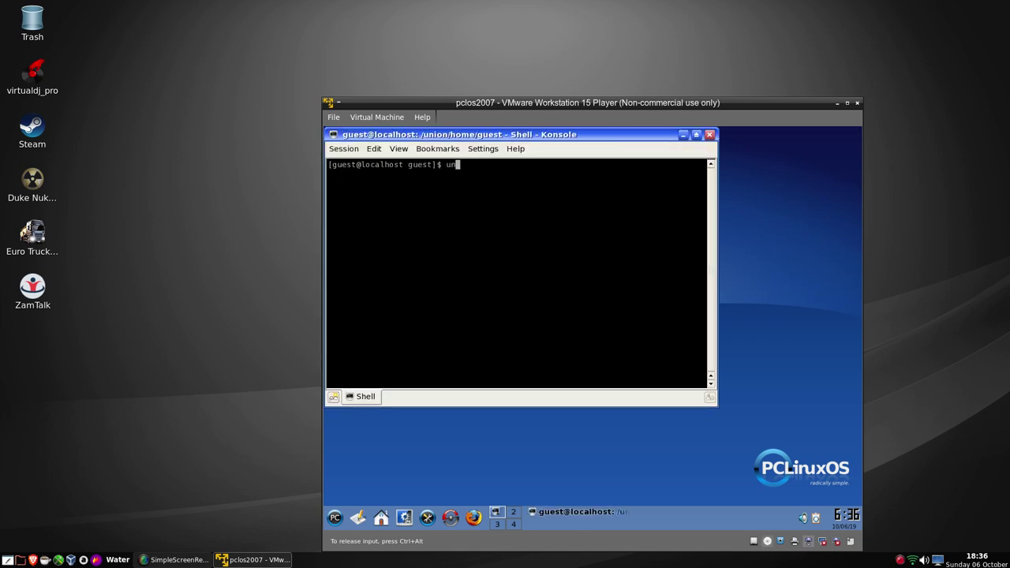
{"action": "key", "text": "Return"}
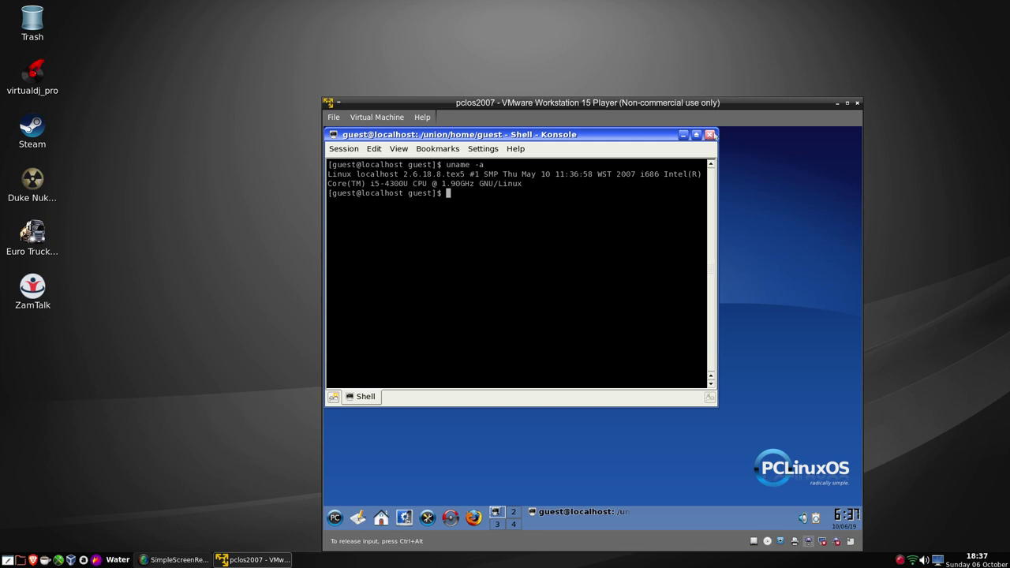
{"action": "left_click", "coordinate": [710, 135]}
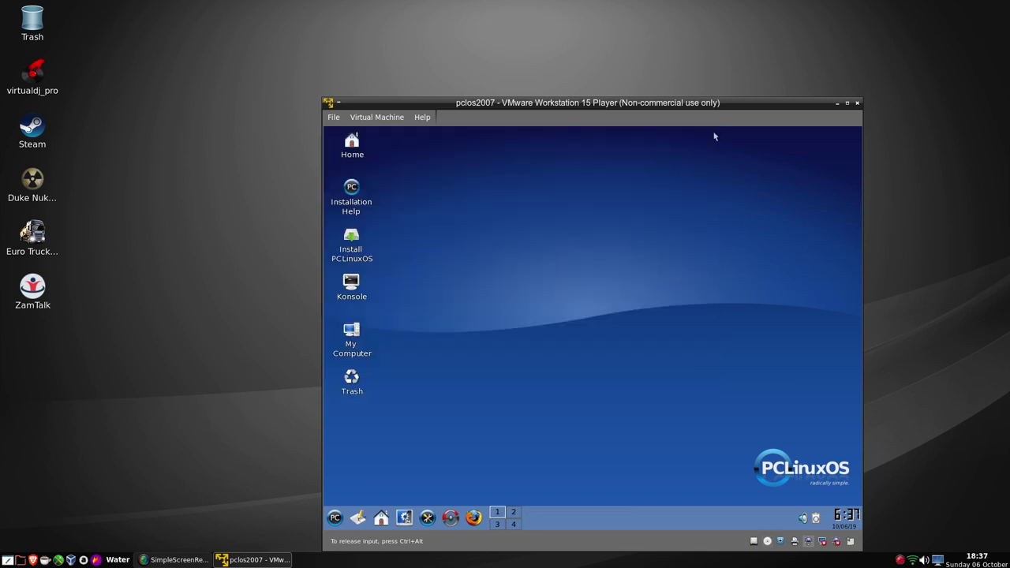
Step: Launch GIMP from the start menu's Multimedia > Graphics submenu
{"action": "left_click", "coordinate": [328, 525]}
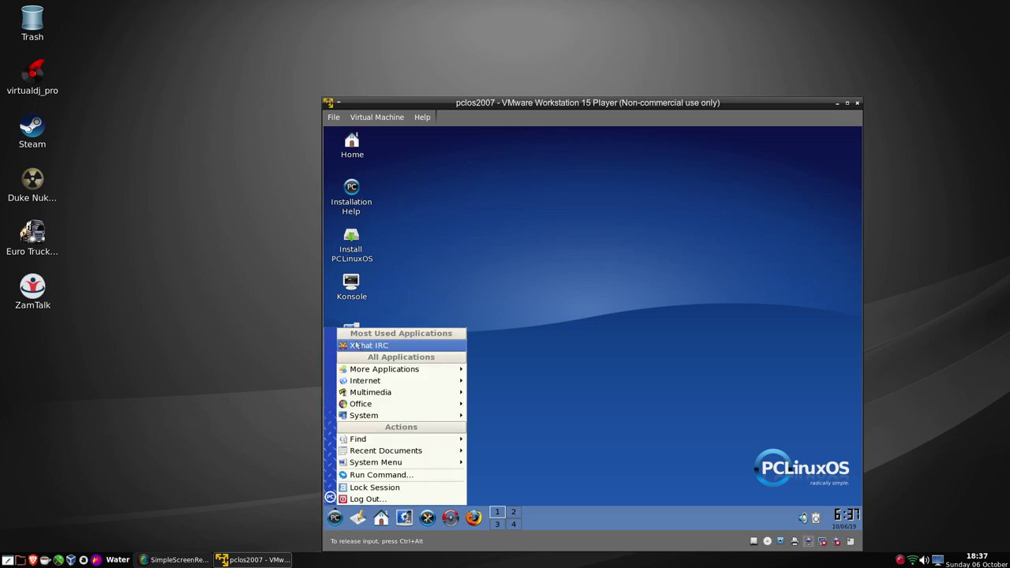
{"action": "mouse_move", "coordinate": [369, 384]}
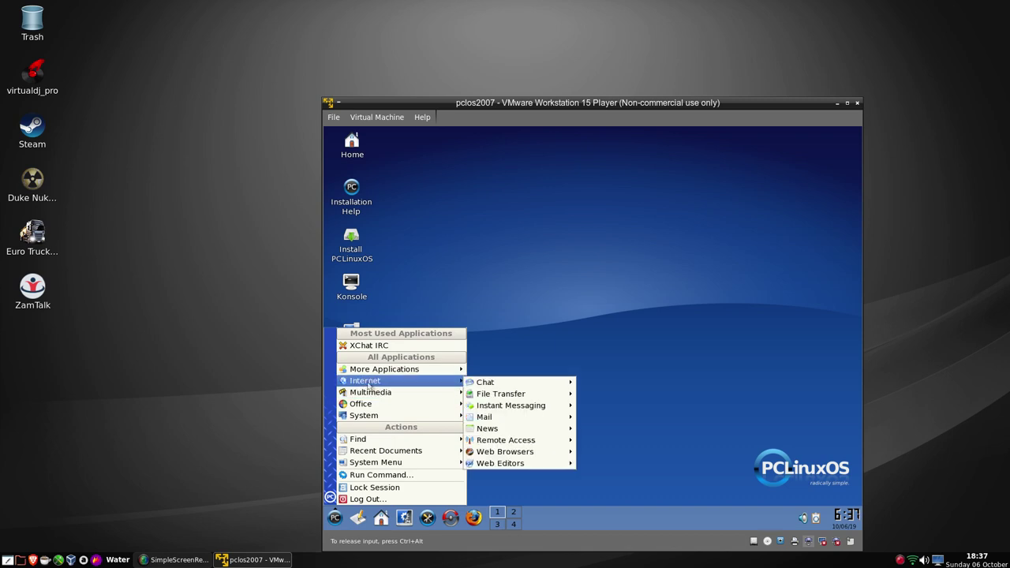
{"action": "mouse_move", "coordinate": [548, 394]}
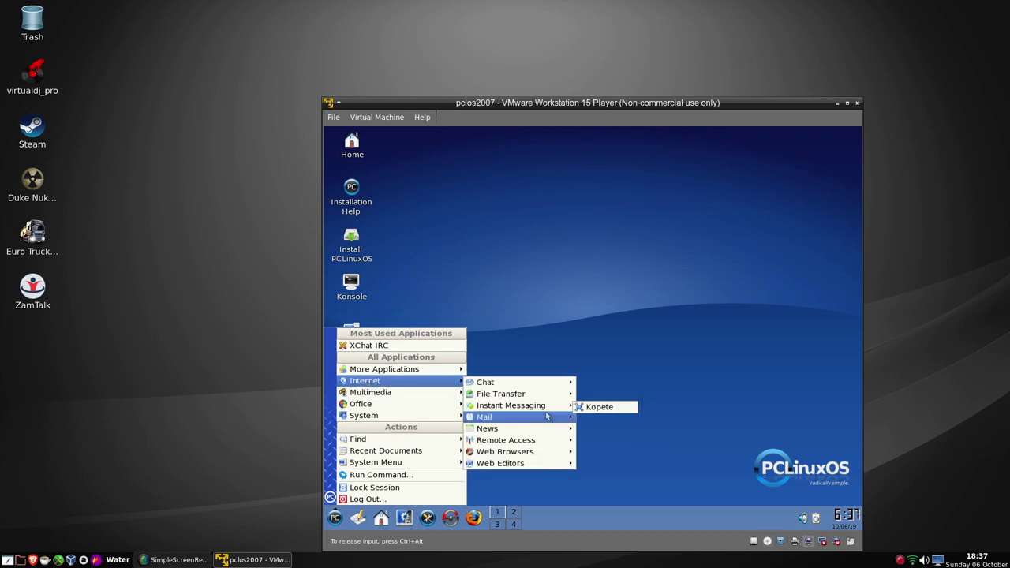
{"action": "mouse_move", "coordinate": [546, 429]}
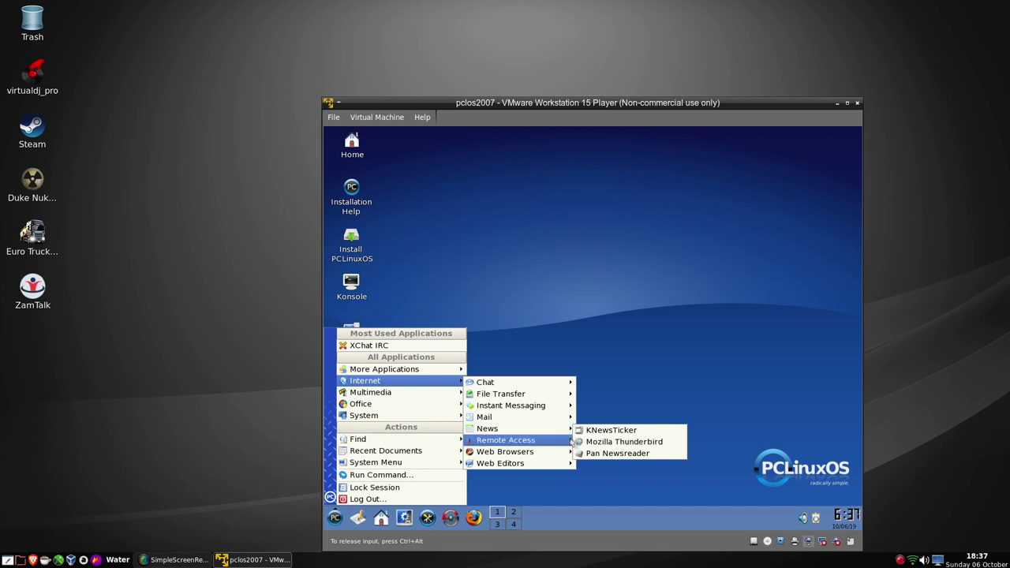
{"action": "mouse_move", "coordinate": [575, 466]}
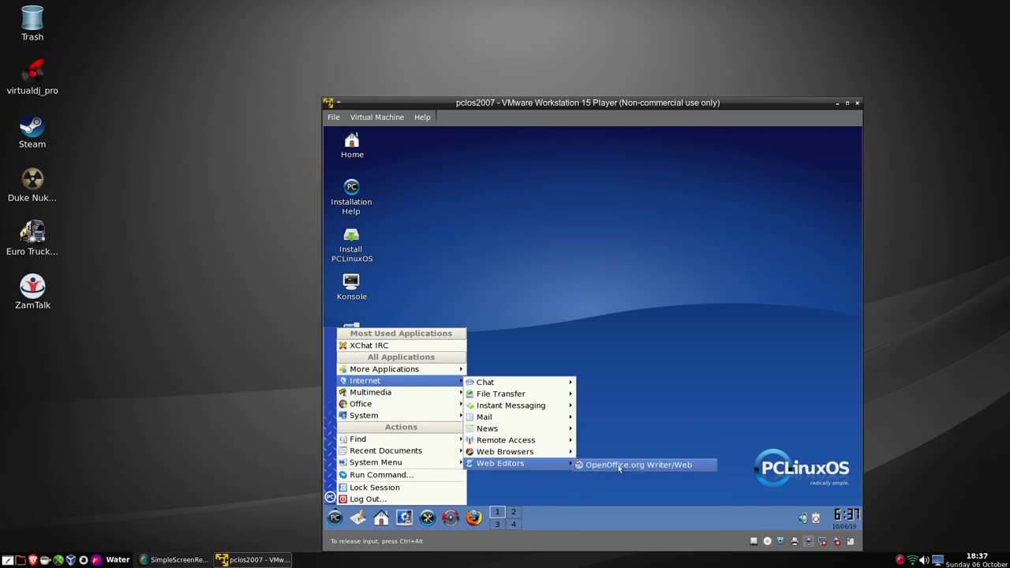
{"action": "mouse_move", "coordinate": [426, 393]}
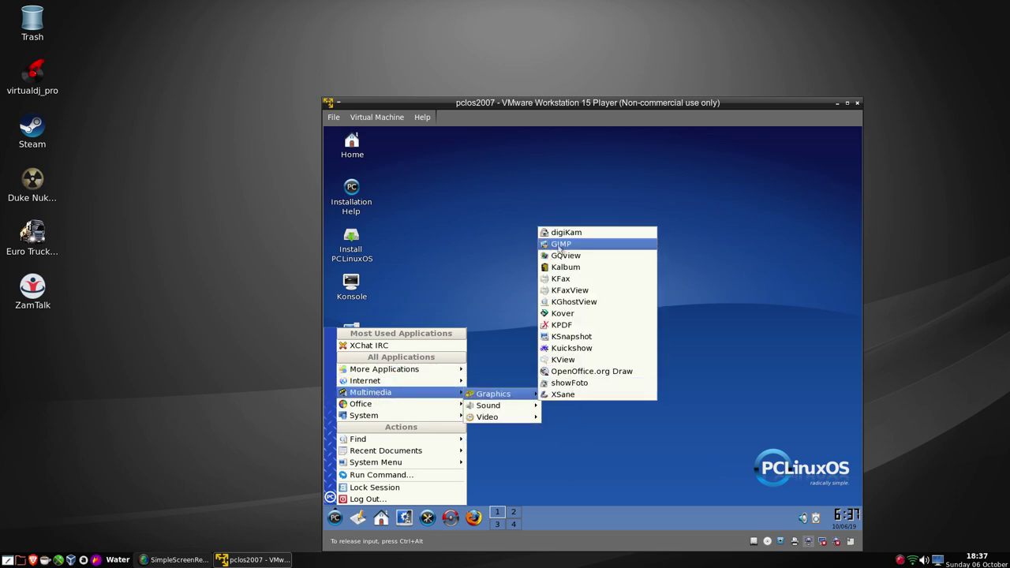
{"action": "left_click", "coordinate": [559, 246]}
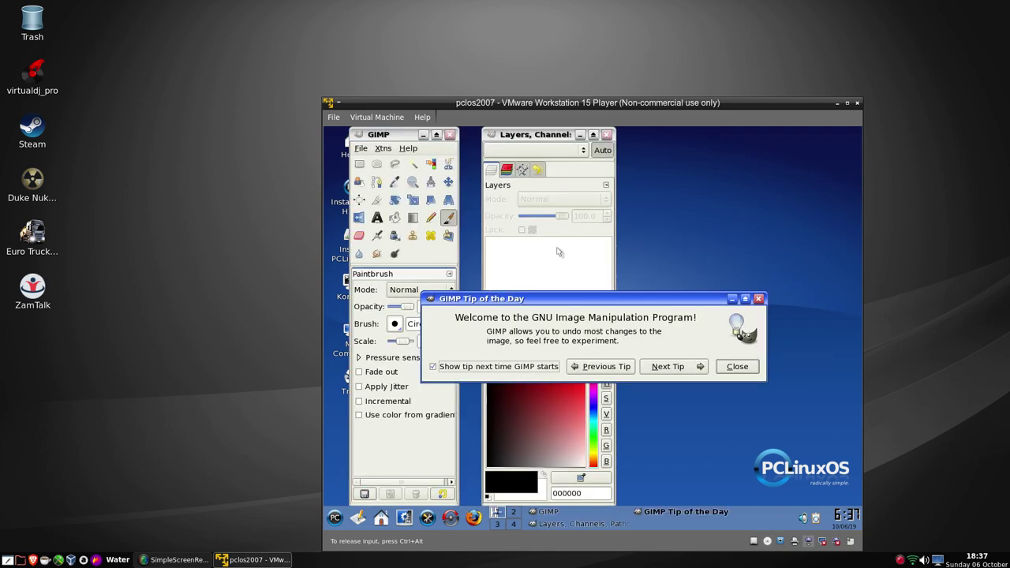
Step: Dismiss GIMP's tip, check its version 2.3.16 in About GIMP, then quit GIMP
{"action": "left_click", "coordinate": [738, 367]}
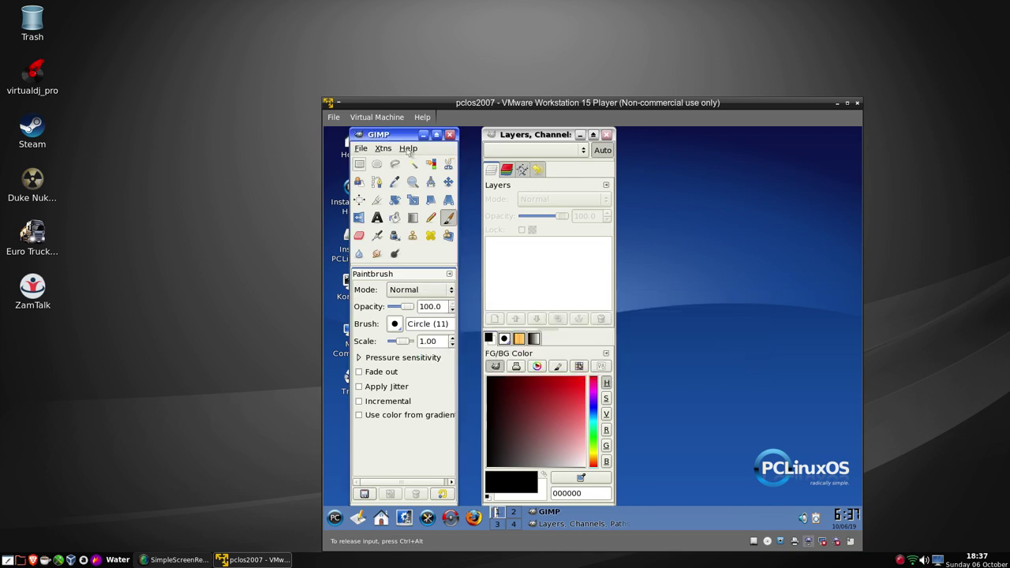
{"action": "left_click", "coordinate": [409, 150]}
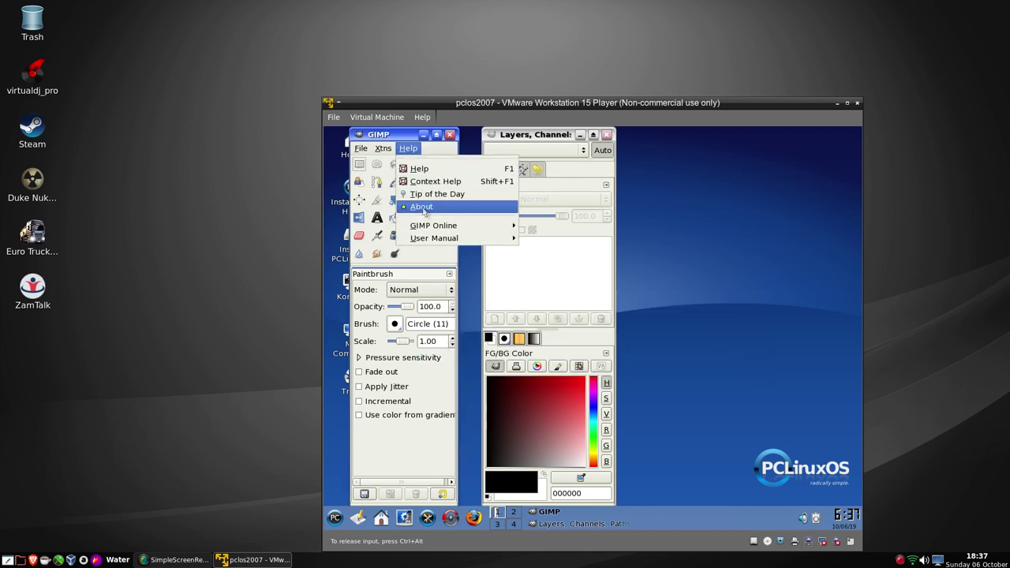
{"action": "left_click", "coordinate": [427, 210]}
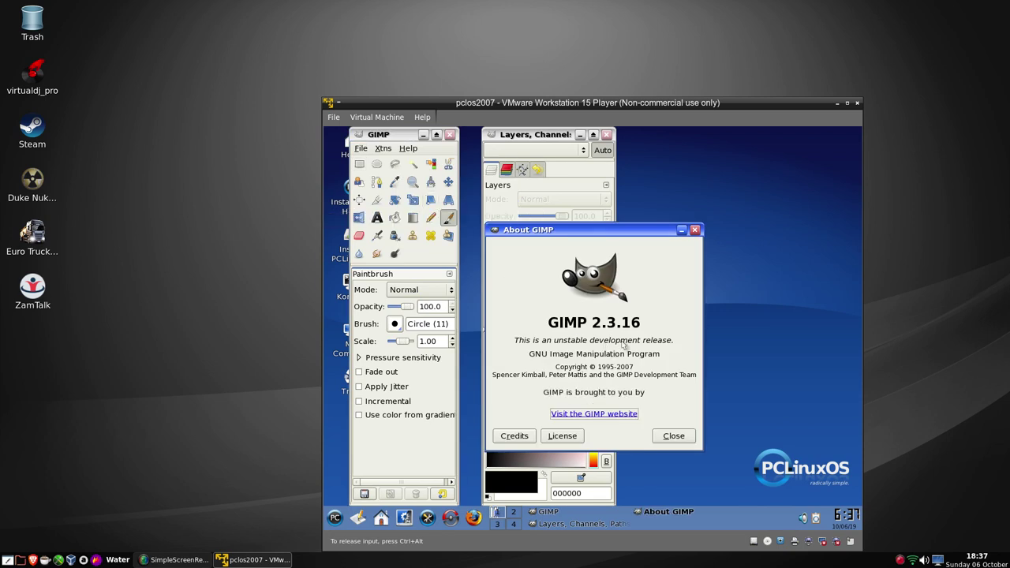
{"action": "left_click", "coordinate": [673, 437]}
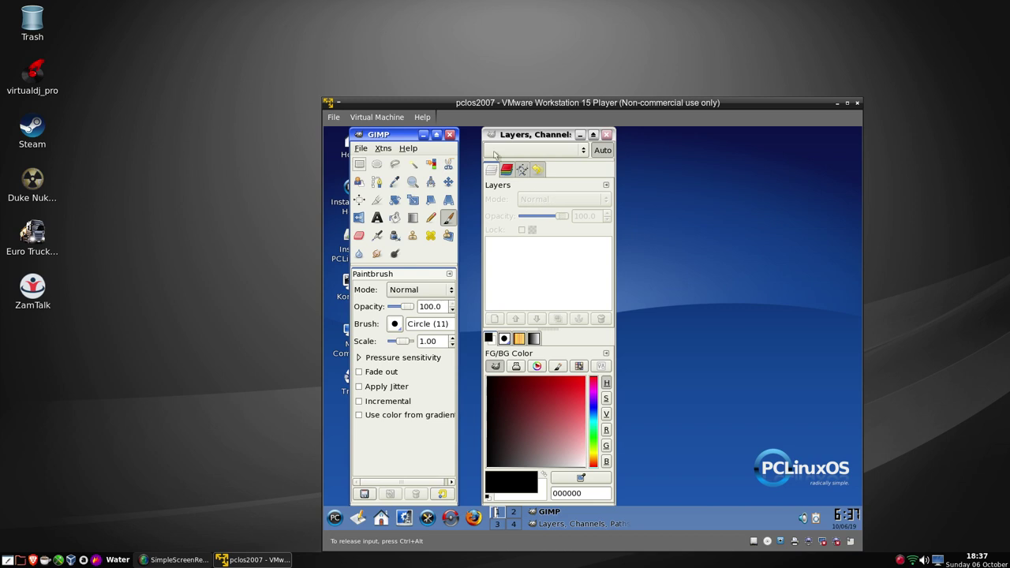
{"action": "left_click", "coordinate": [450, 135]}
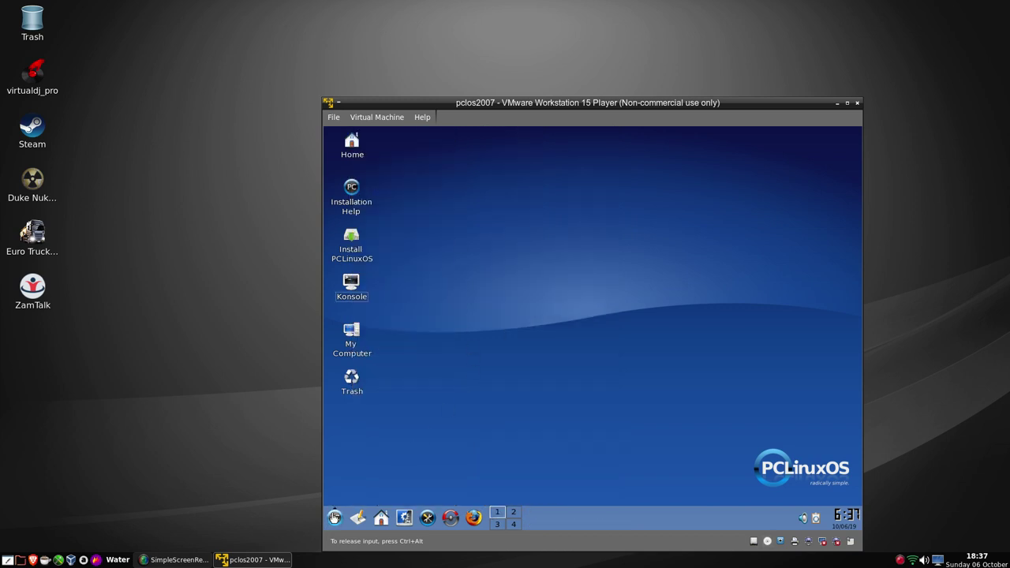
{"action": "left_click", "coordinate": [334, 518]}
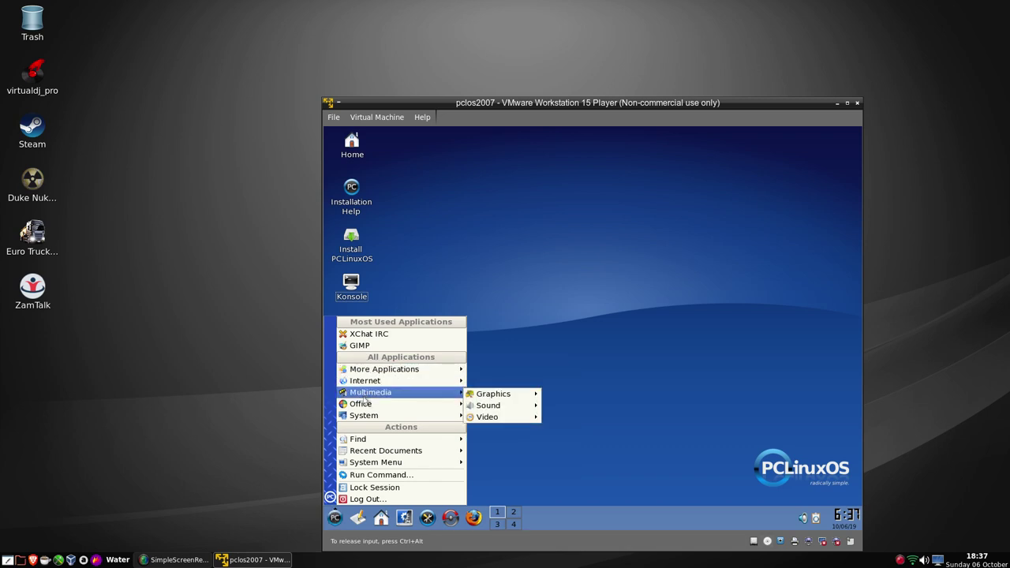
Step: Launch Synaptic Package Manager from System > Configuration > Packaging, authenticating with the root password
{"action": "mouse_move", "coordinate": [367, 416]}
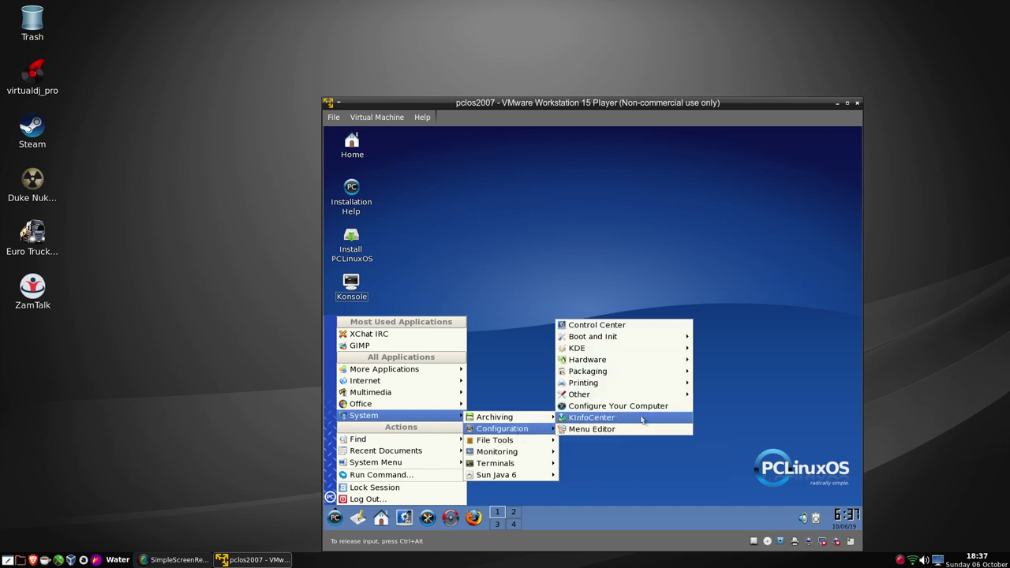
{"action": "mouse_move", "coordinate": [616, 372]}
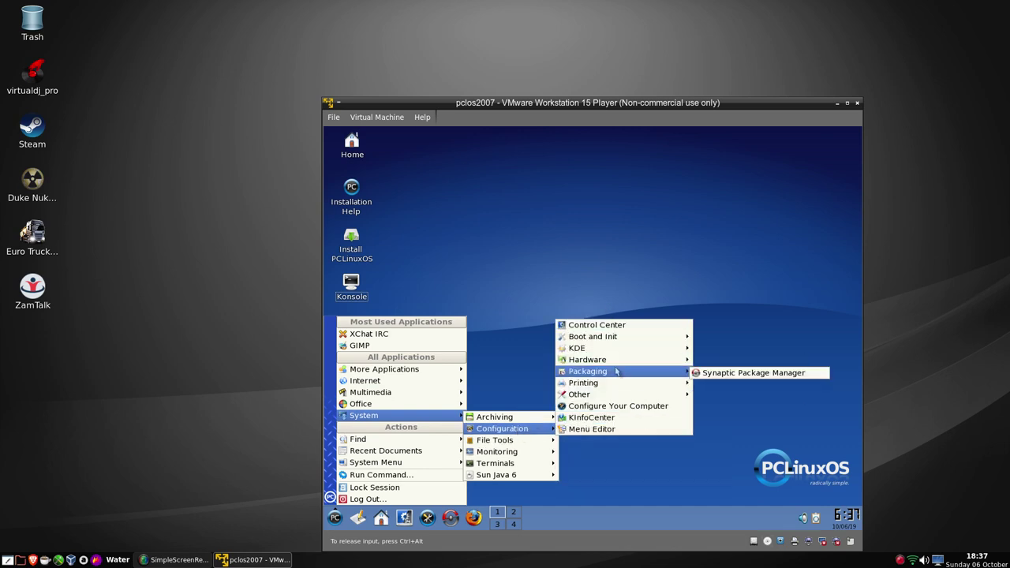
{"action": "left_click", "coordinate": [787, 374]}
{"action": "type", "text": "root"}
{"action": "key", "text": "Return"}
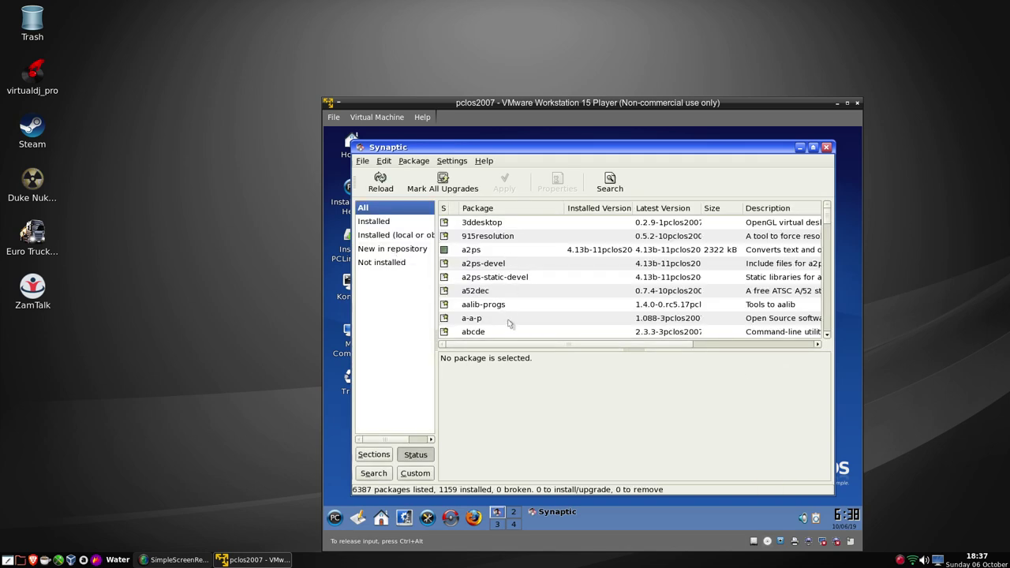
Step: Reload Synaptic's package lists, dismiss the download error, and filter to New in repository packages
{"action": "left_click", "coordinate": [377, 181]}
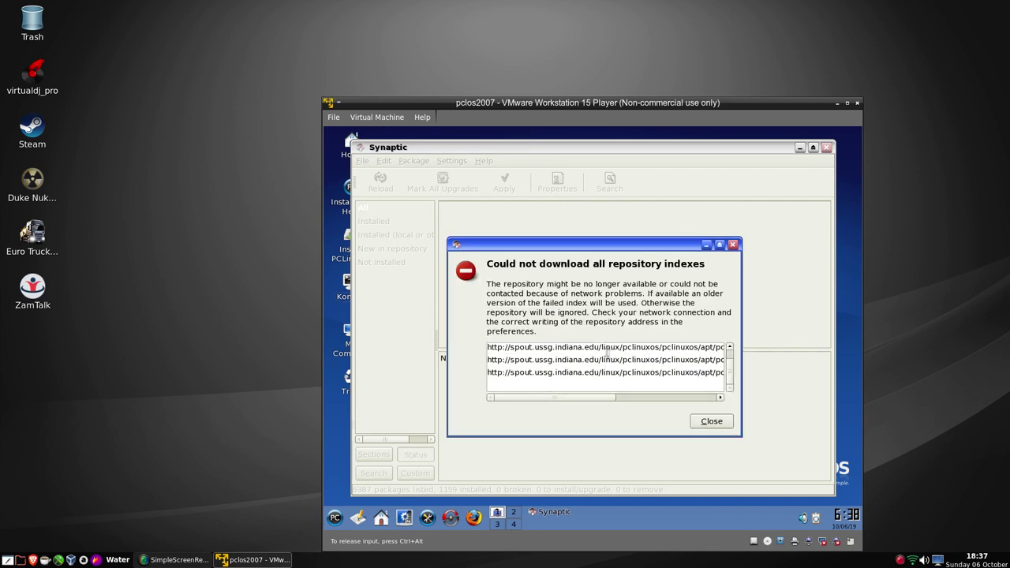
{"action": "left_click", "coordinate": [712, 422]}
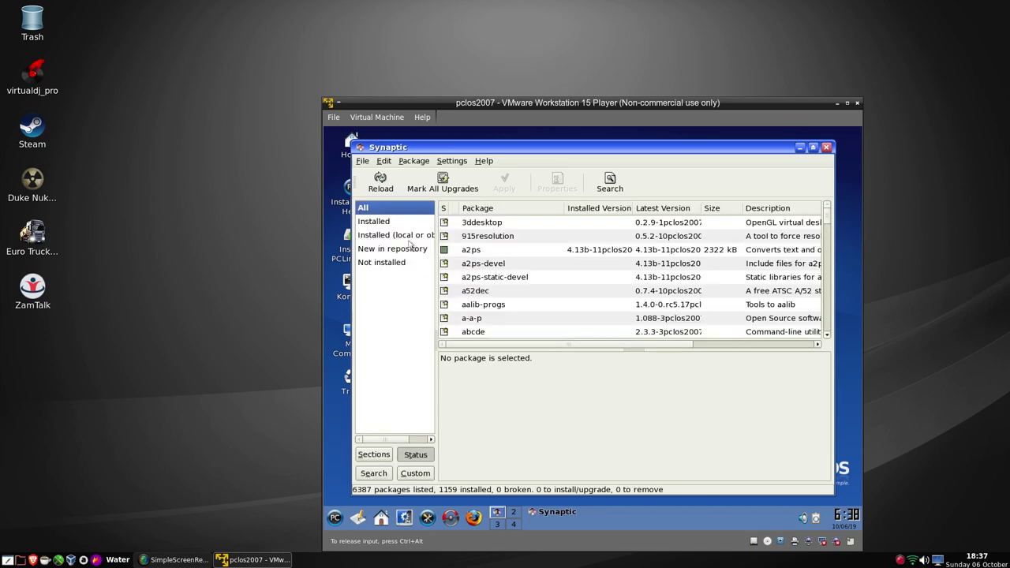
{"action": "left_click", "coordinate": [392, 250]}
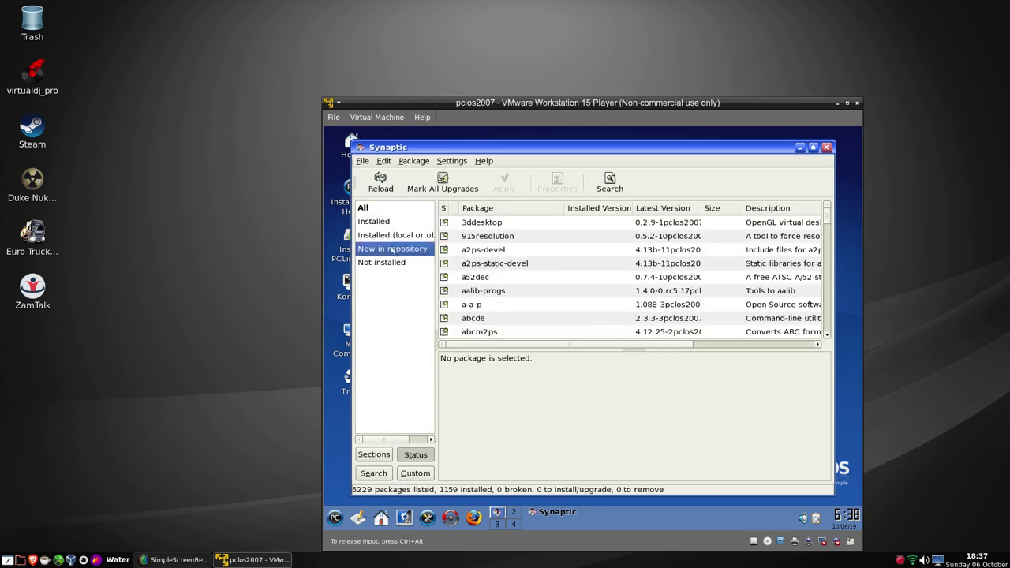
{"action": "scroll", "coordinate": [537, 256], "scroll_direction": "down", "scroll_amount": 5}
{"action": "scroll", "coordinate": [539, 257], "scroll_direction": "down", "scroll_amount": 3}
{"action": "scroll", "coordinate": [541, 255], "scroll_direction": "up", "scroll_amount": 8}
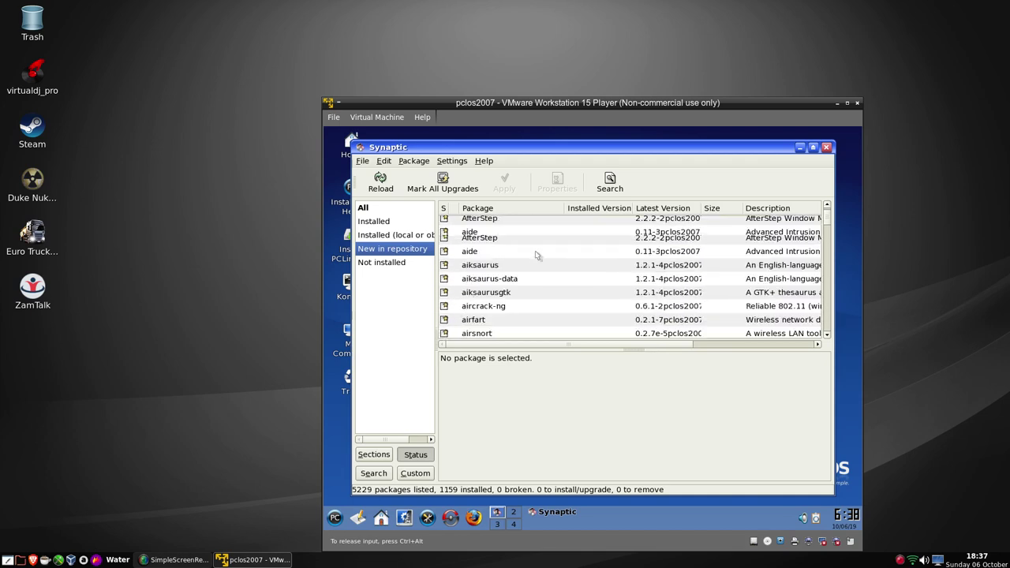
{"action": "left_click", "coordinate": [458, 163]}
Step: Review the Synaptic repository list, inspecting the spout.ussg, ibiblio and heanet mirror entries
{"action": "left_click", "coordinate": [464, 190]}
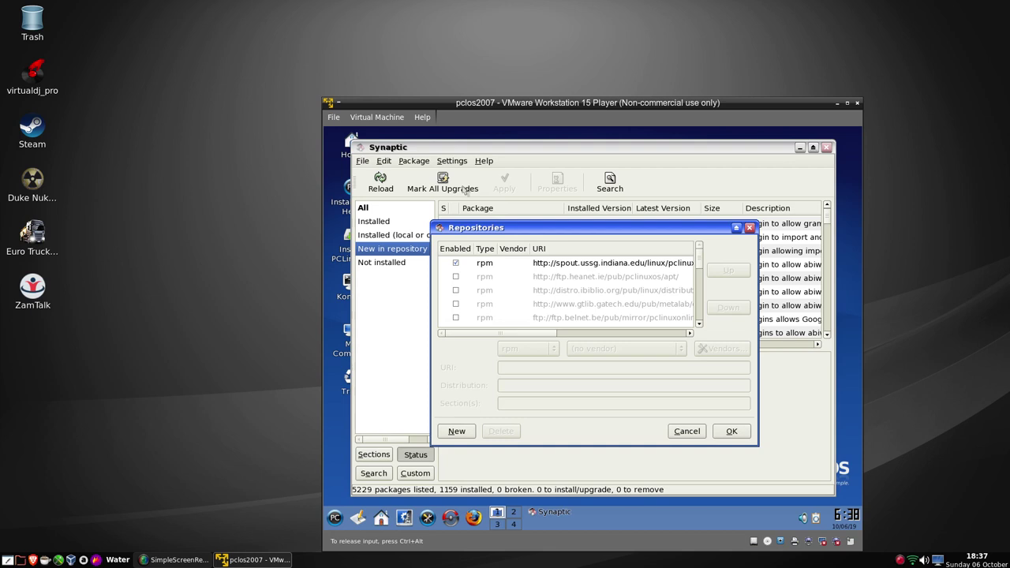
{"action": "left_click", "coordinate": [591, 266]}
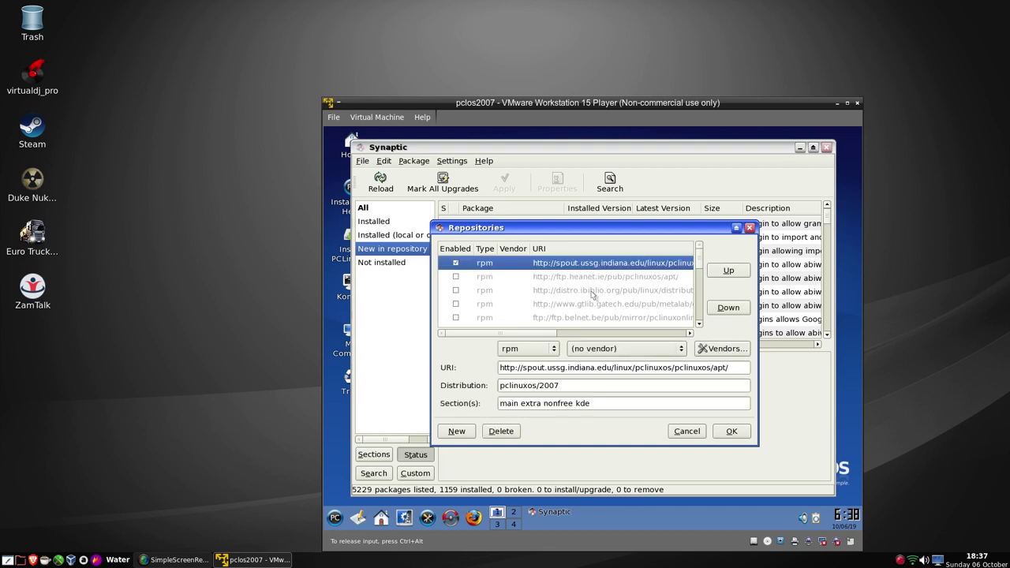
{"action": "left_click", "coordinate": [593, 293]}
{"action": "scroll", "coordinate": [592, 291], "scroll_direction": "down", "scroll_amount": 3}
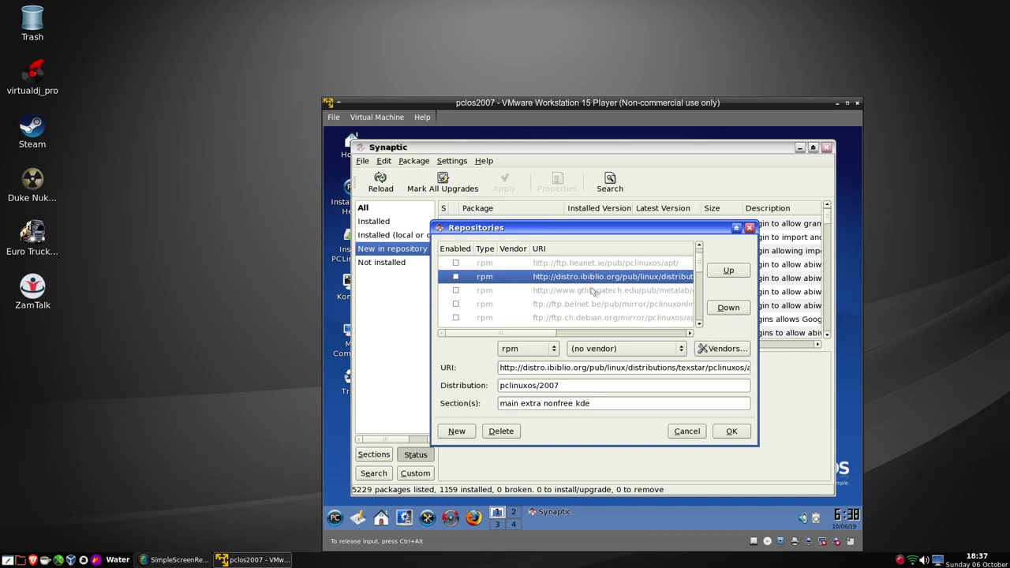
{"action": "scroll", "coordinate": [593, 291], "scroll_direction": "down", "scroll_amount": 3}
{"action": "scroll", "coordinate": [593, 291], "scroll_direction": "down", "scroll_amount": 3}
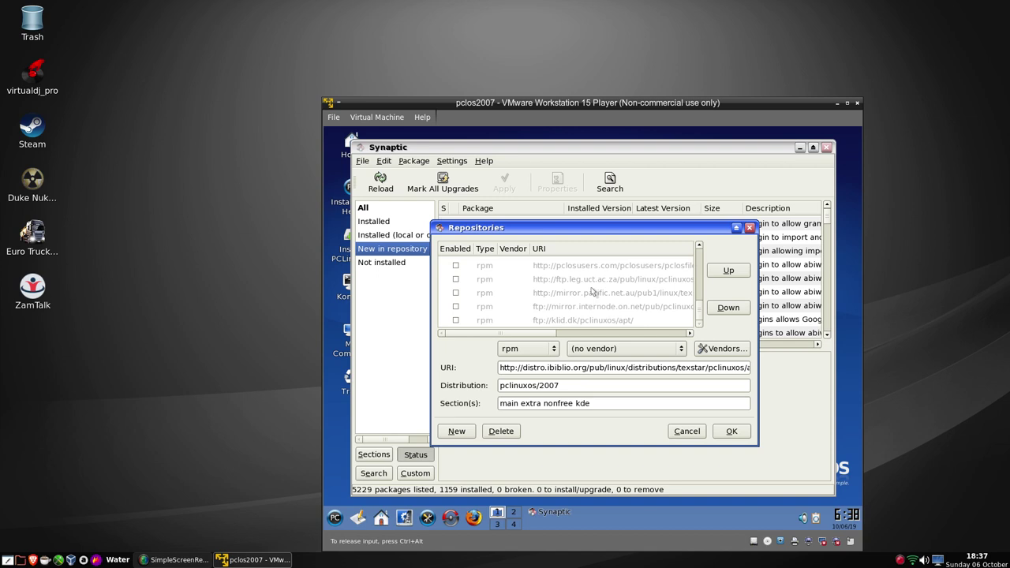
{"action": "scroll", "coordinate": [593, 291], "scroll_direction": "up", "scroll_amount": 10}
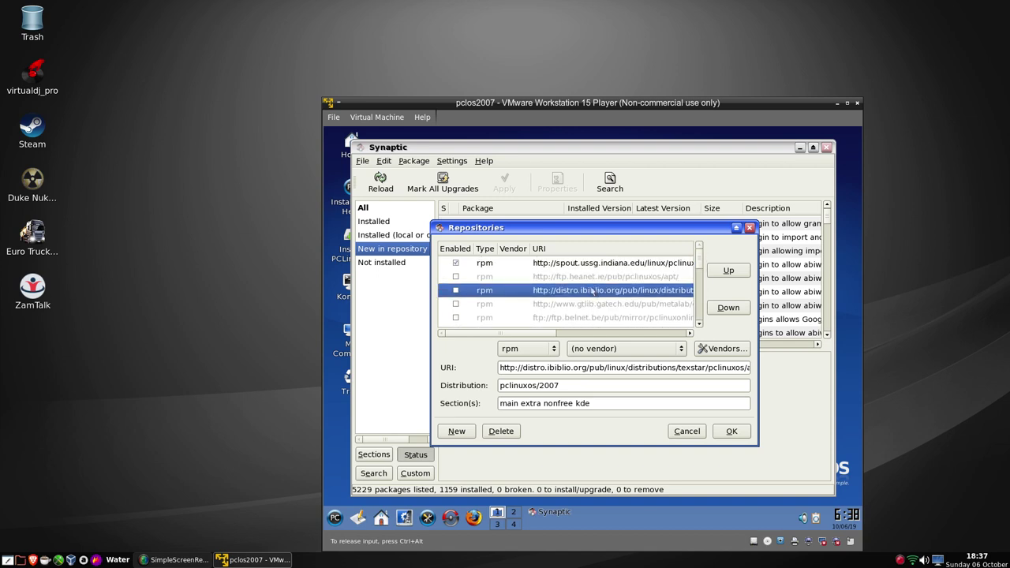
{"action": "left_click", "coordinate": [582, 278]}
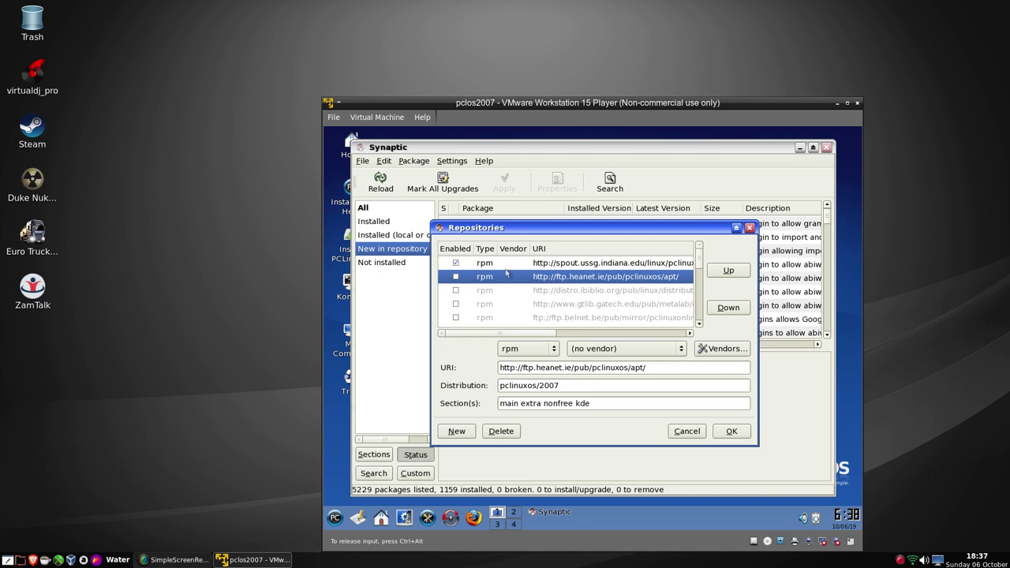
Step: Switch the enabled repository from spout.ussg to ftp.heanet.ie, reload, then close Synaptic
{"action": "left_click", "coordinate": [457, 264]}
{"action": "left_click", "coordinate": [457, 277]}
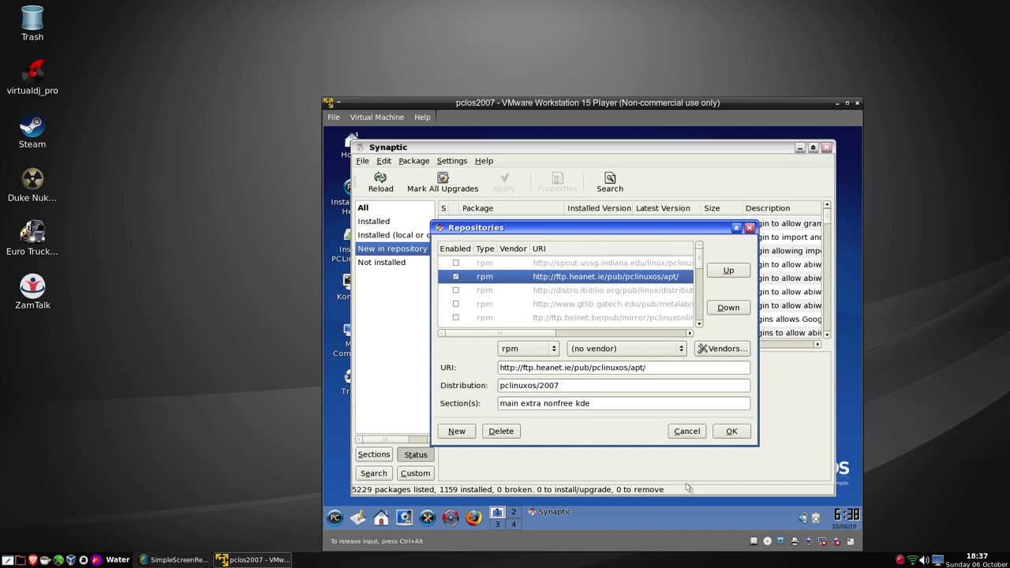
{"action": "left_click", "coordinate": [744, 434]}
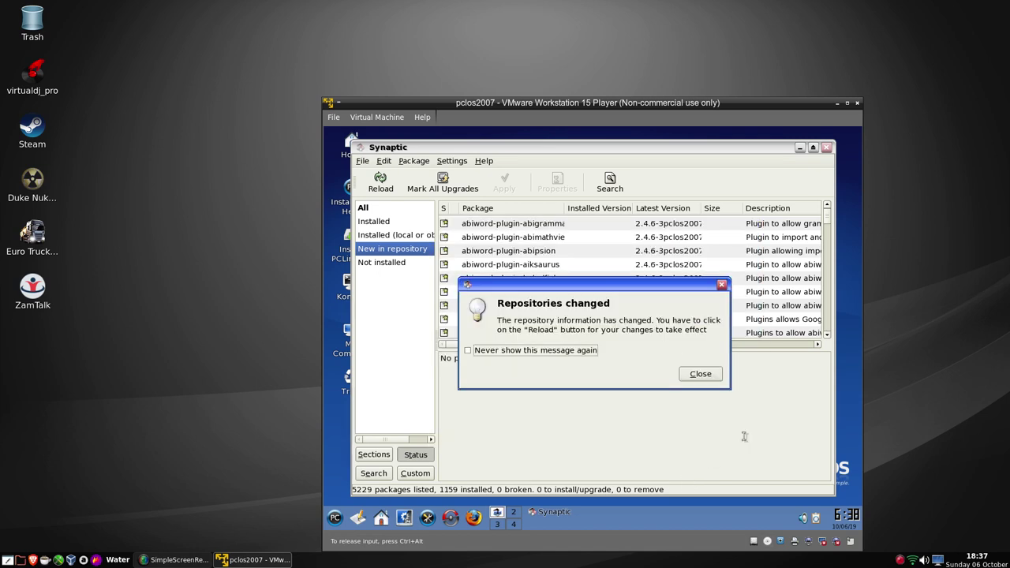
{"action": "left_click", "coordinate": [694, 373]}
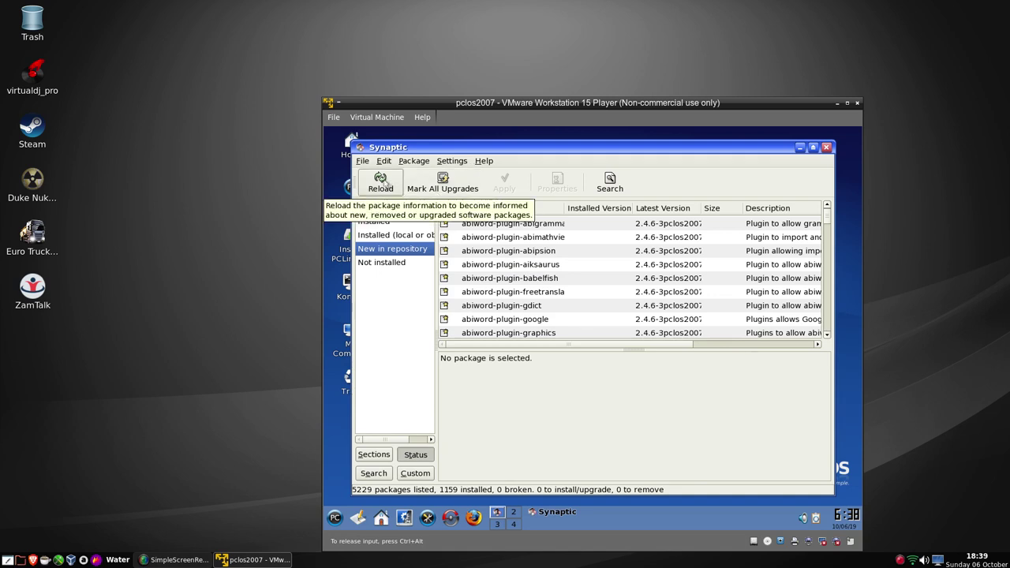
{"action": "left_click", "coordinate": [380, 183]}
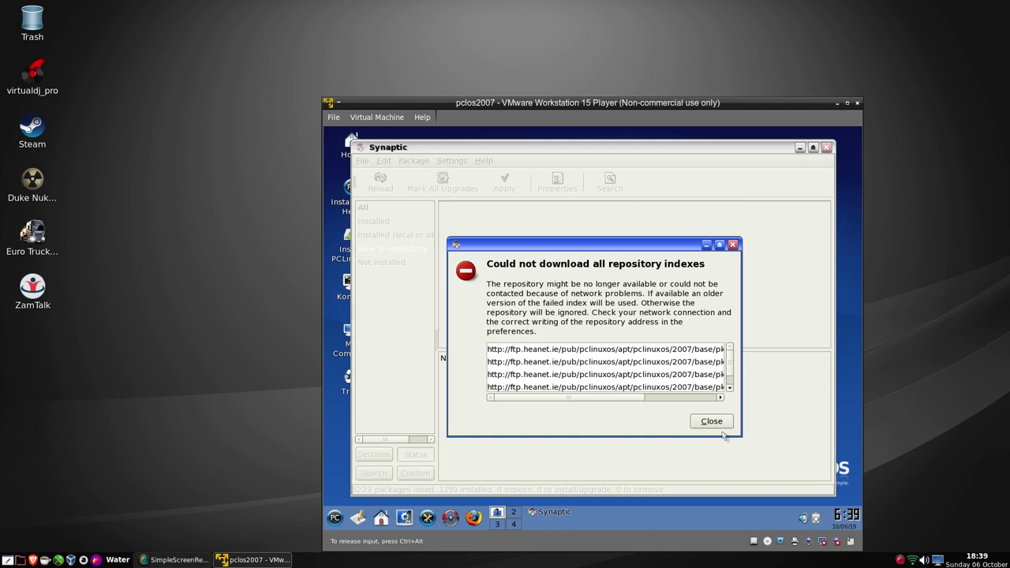
{"action": "left_click", "coordinate": [711, 422]}
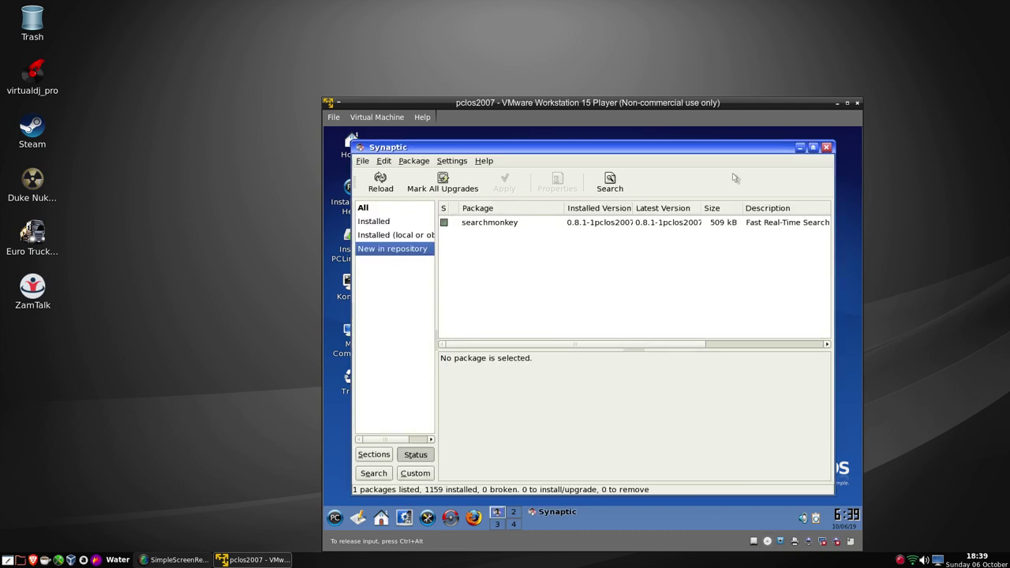
{"action": "left_click", "coordinate": [827, 148]}
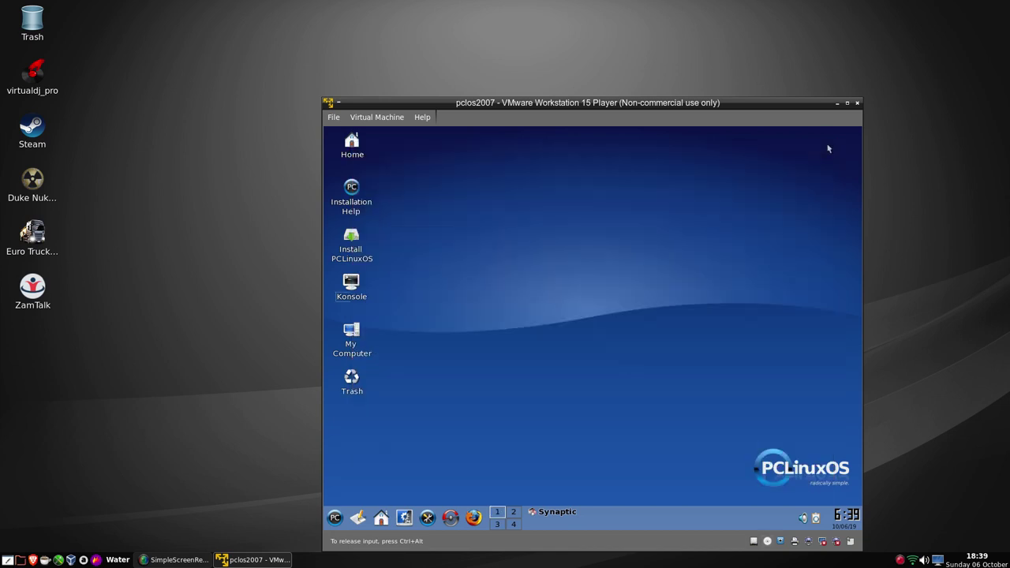
Step: Launch OpenOffice.org Writer from the guest's application menu
{"action": "left_click", "coordinate": [335, 518]}
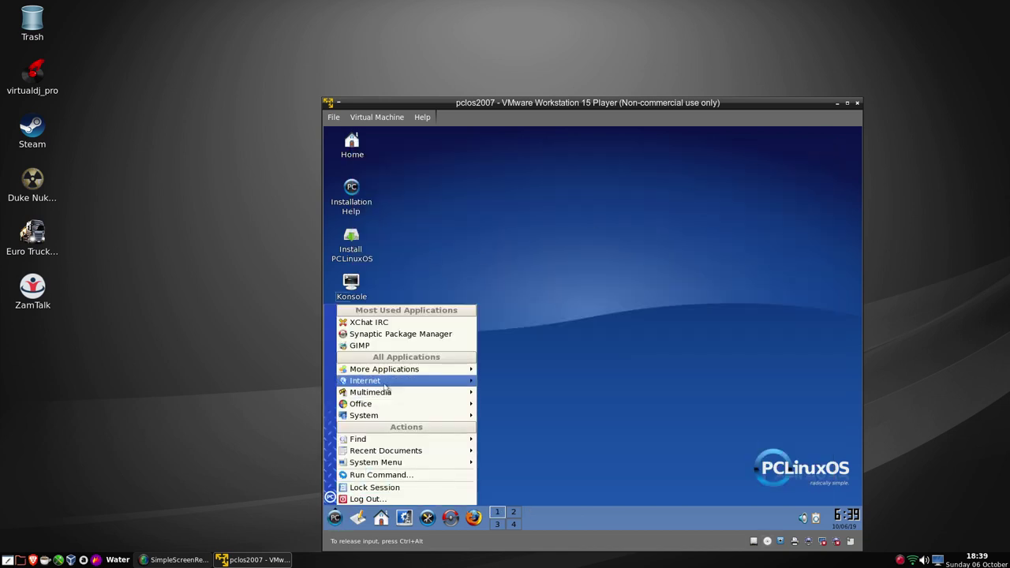
{"action": "mouse_move", "coordinate": [386, 387]}
{"action": "mouse_move", "coordinate": [533, 400]}
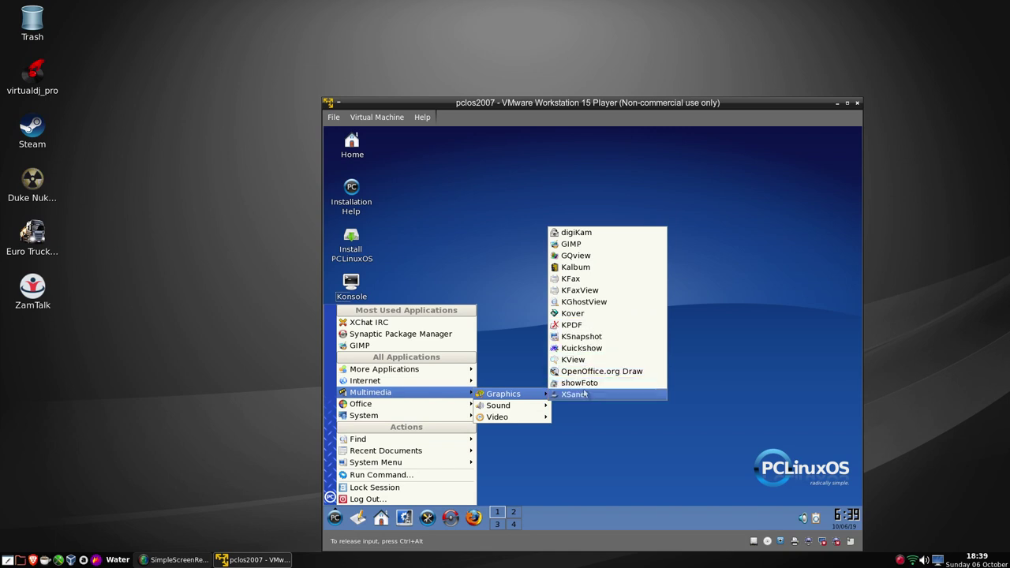
{"action": "mouse_move", "coordinate": [525, 453]}
{"action": "mouse_move", "coordinate": [535, 478]}
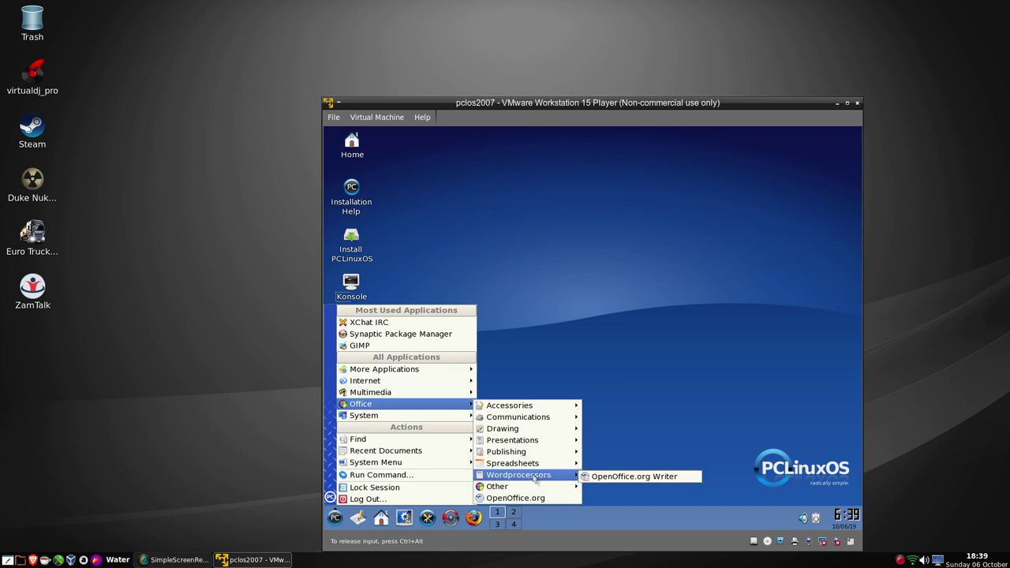
{"action": "left_click", "coordinate": [691, 477]}
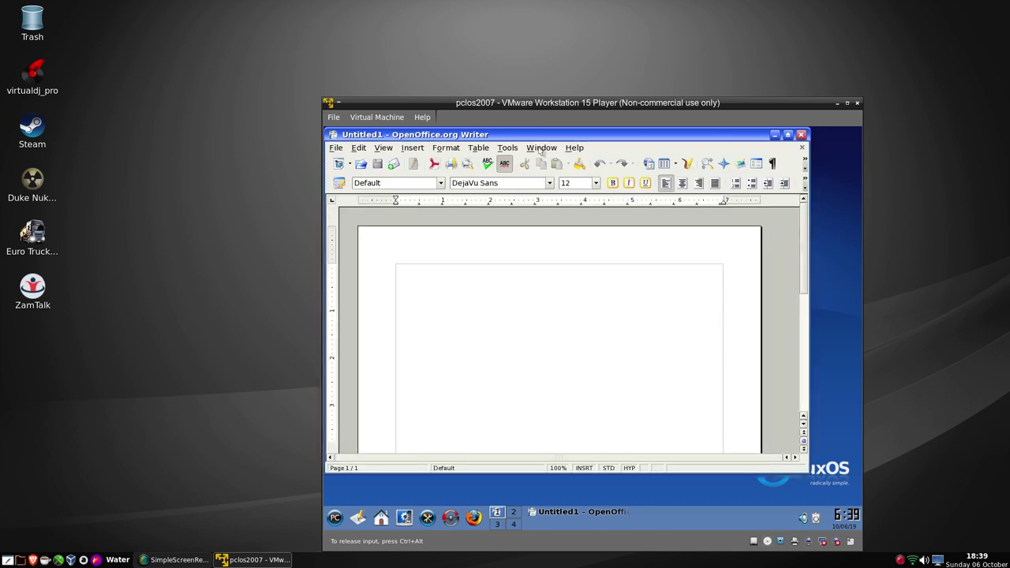
Step: Check Writer's About box showing version 2.2.0, then close the empty document
{"action": "left_click", "coordinate": [576, 148]}
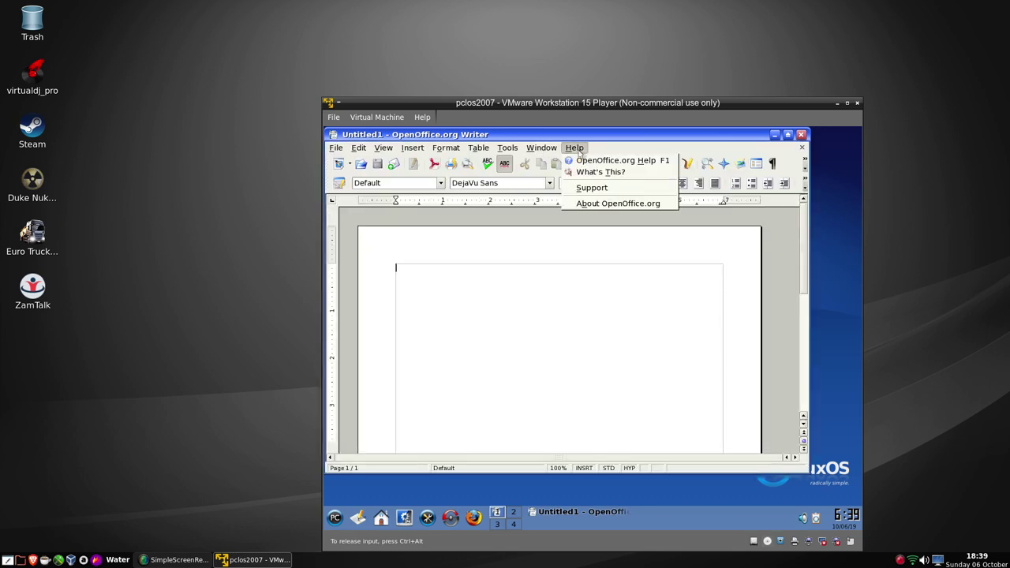
{"action": "left_click", "coordinate": [593, 204]}
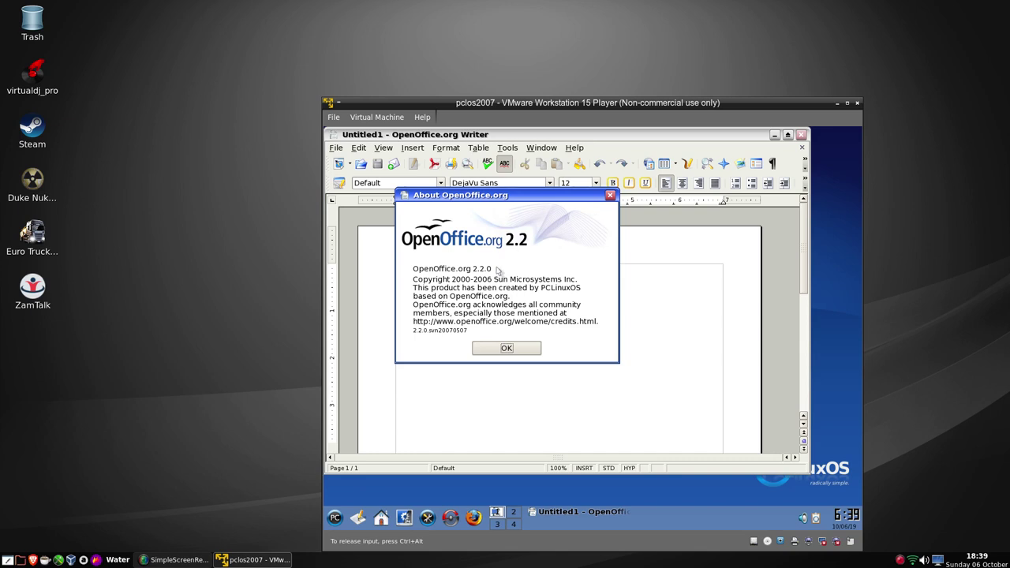
{"action": "left_click", "coordinate": [507, 349]}
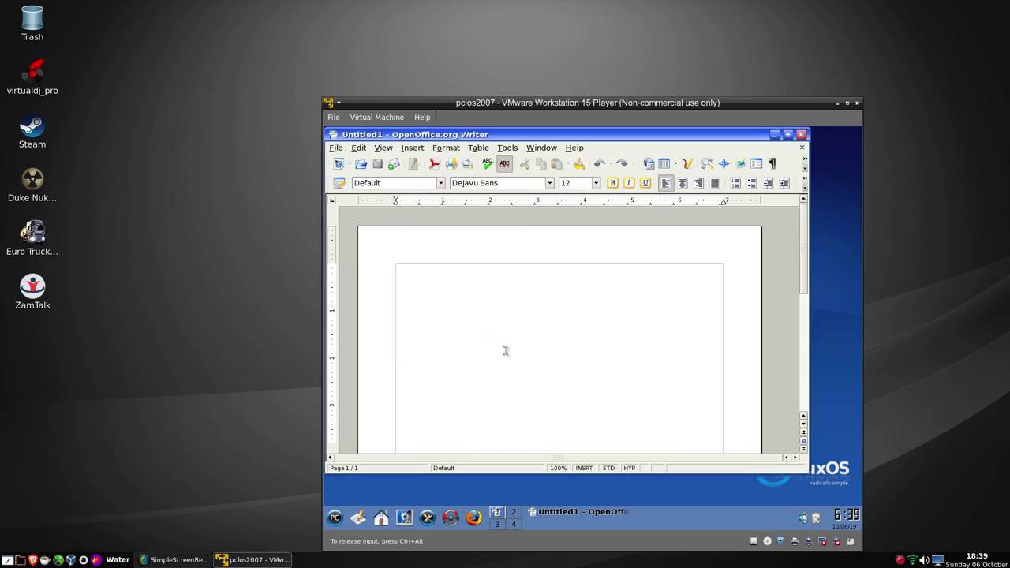
{"action": "left_click", "coordinate": [801, 135]}
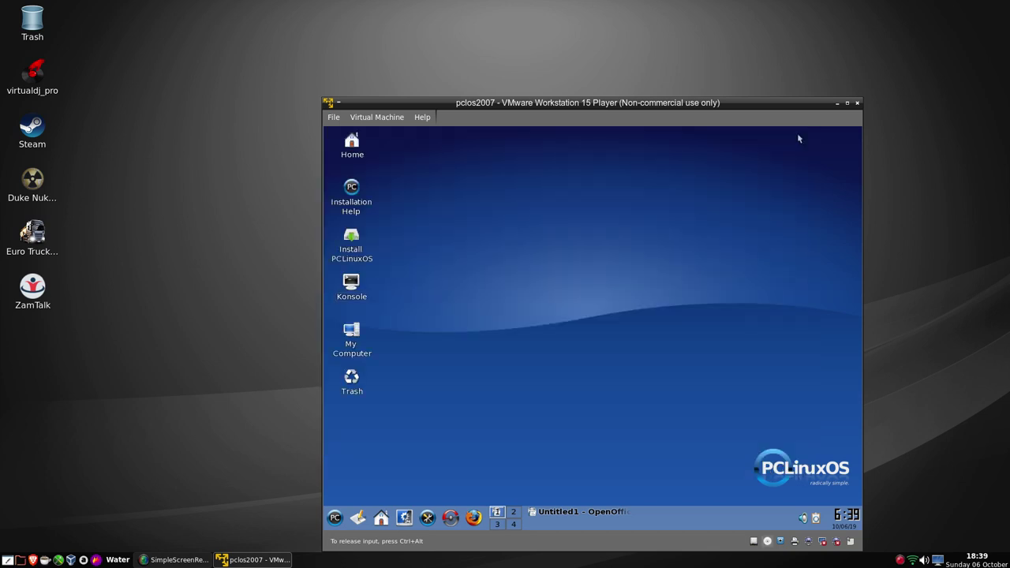
{"action": "left_click", "coordinate": [335, 518]}
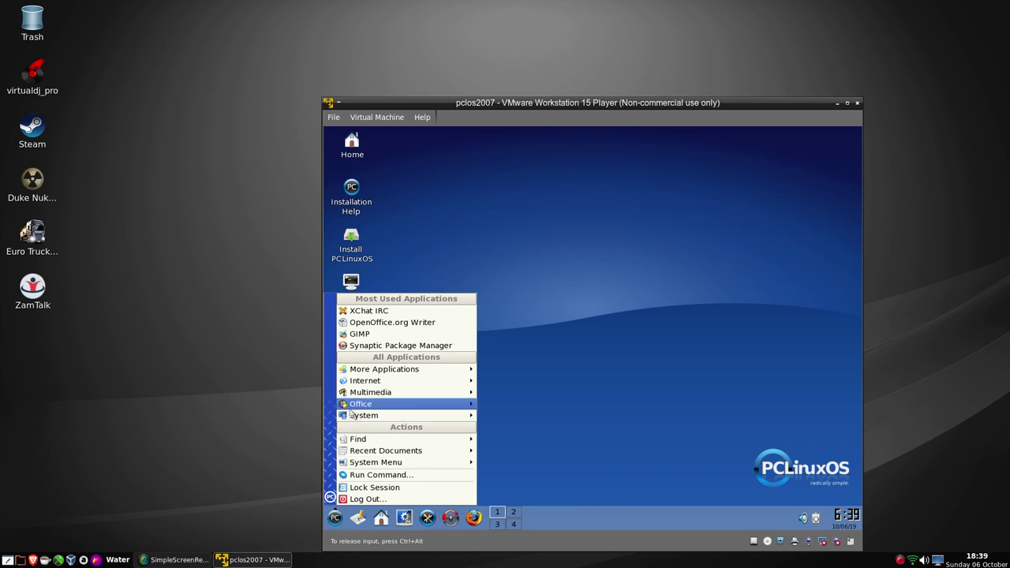
{"action": "mouse_move", "coordinate": [472, 391]}
{"action": "mouse_move", "coordinate": [502, 397]}
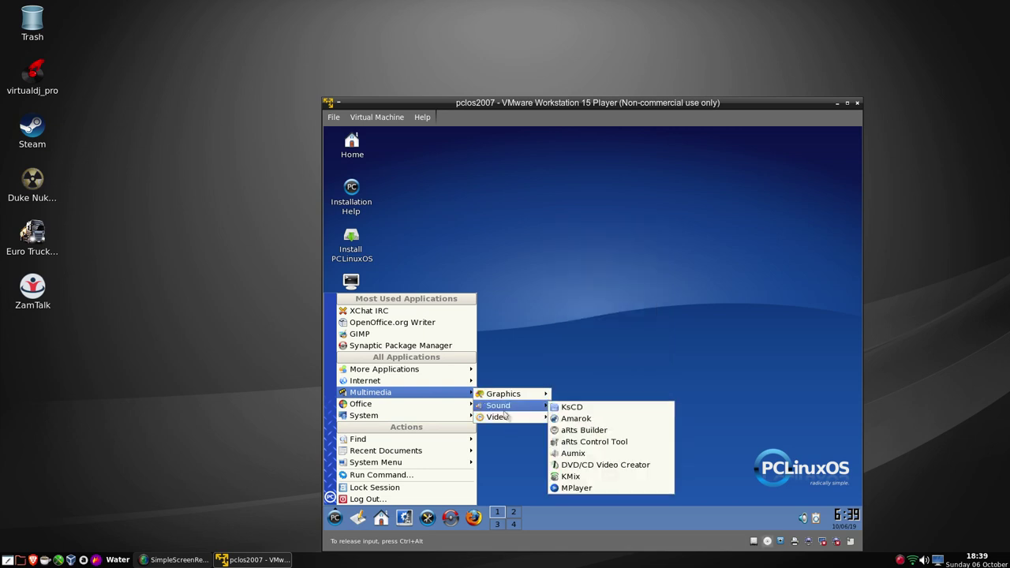
{"action": "left_click", "coordinate": [601, 419]}
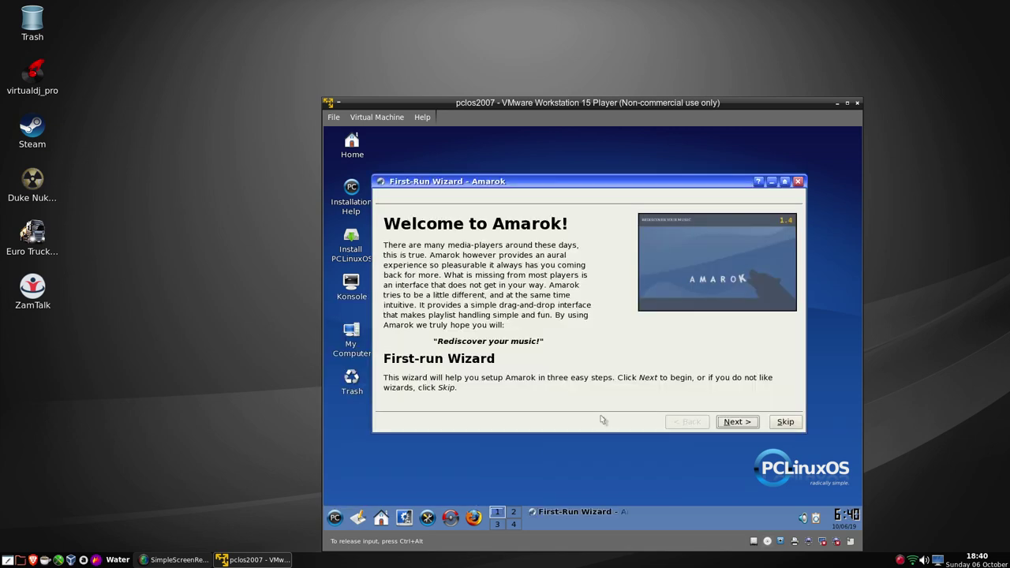
{"action": "left_click", "coordinate": [777, 424]}
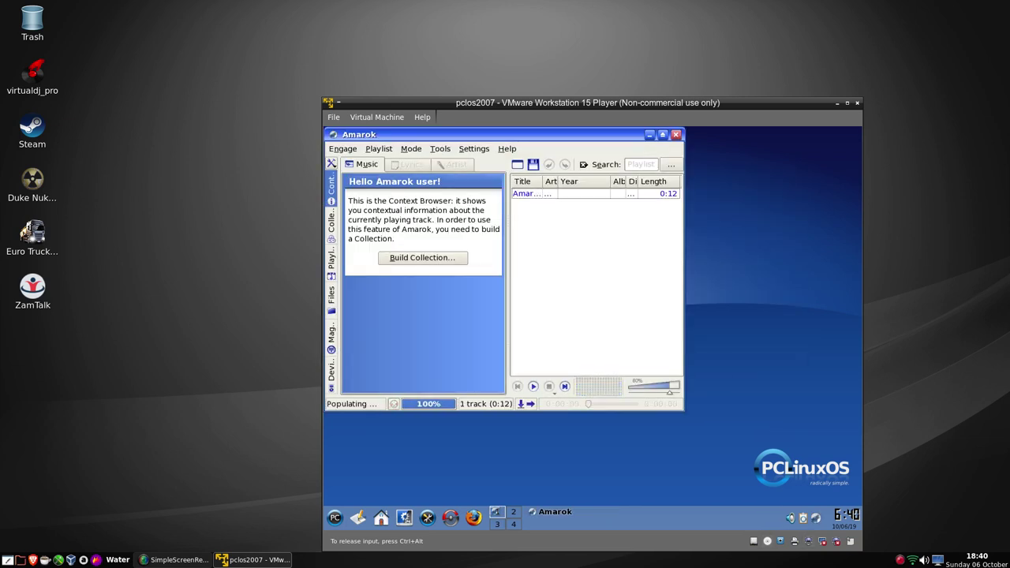
{"action": "left_click", "coordinate": [551, 195]}
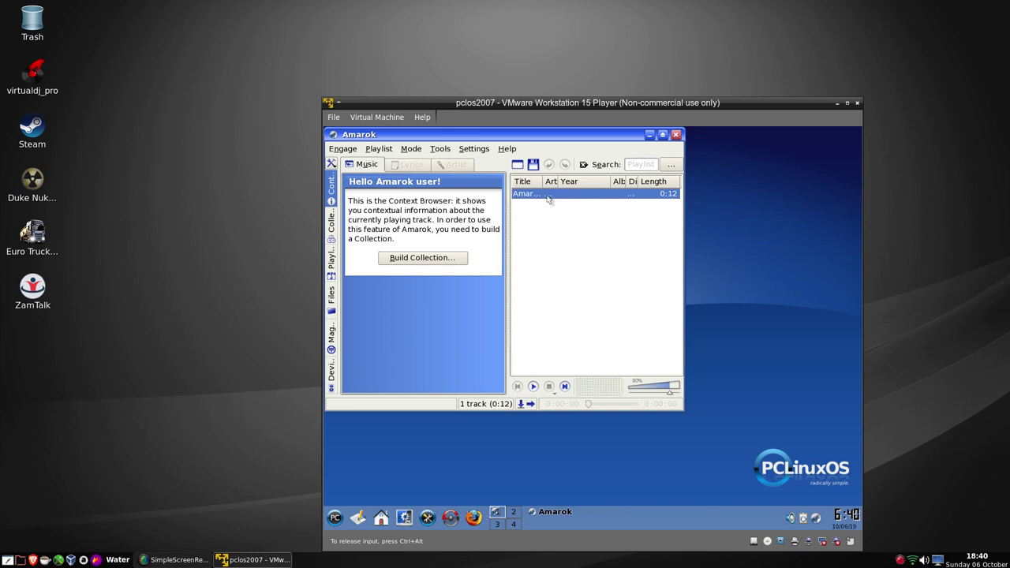
{"action": "left_click", "coordinate": [534, 387]}
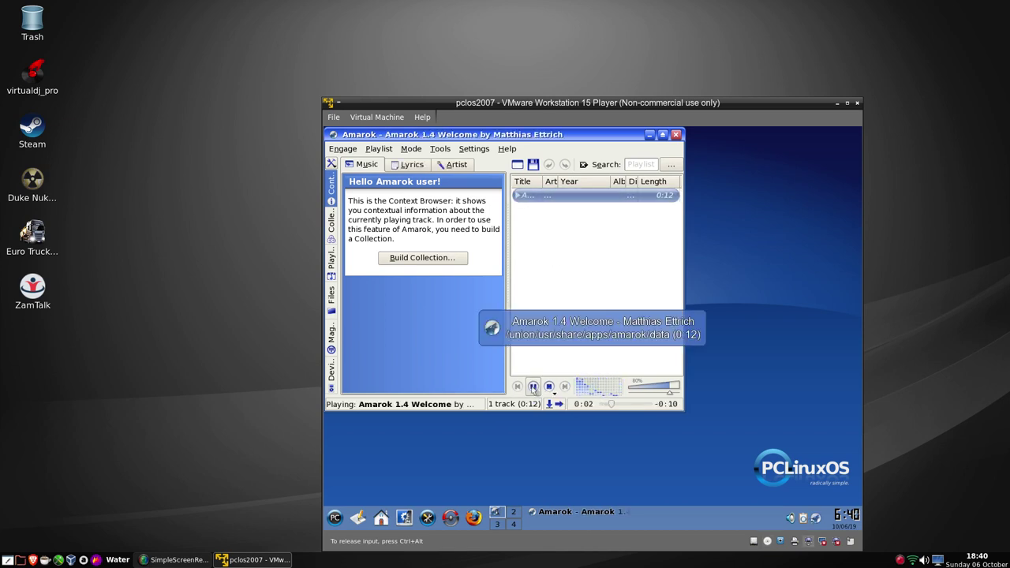
{"action": "left_click", "coordinate": [677, 135]}
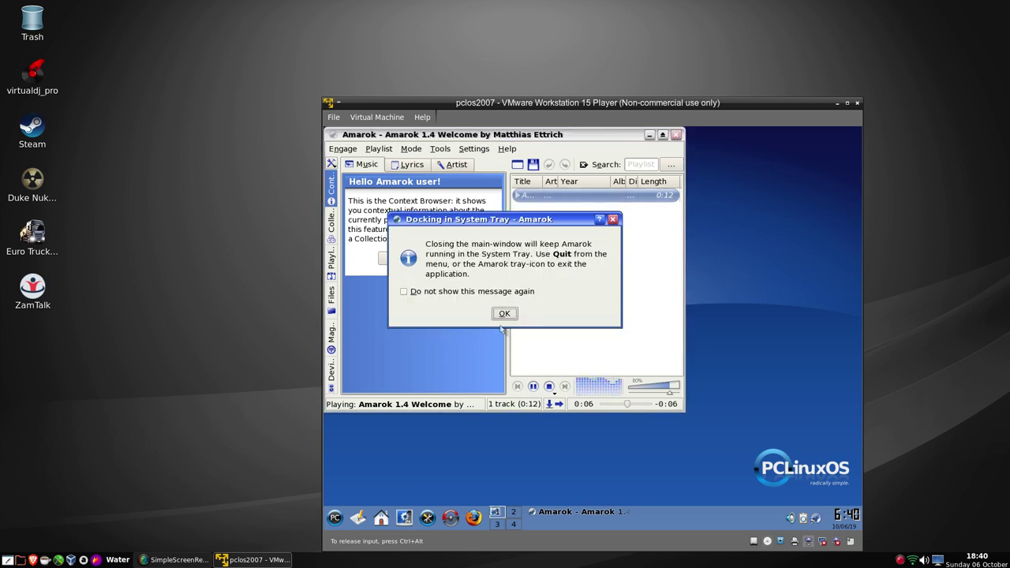
{"action": "left_click", "coordinate": [503, 315]}
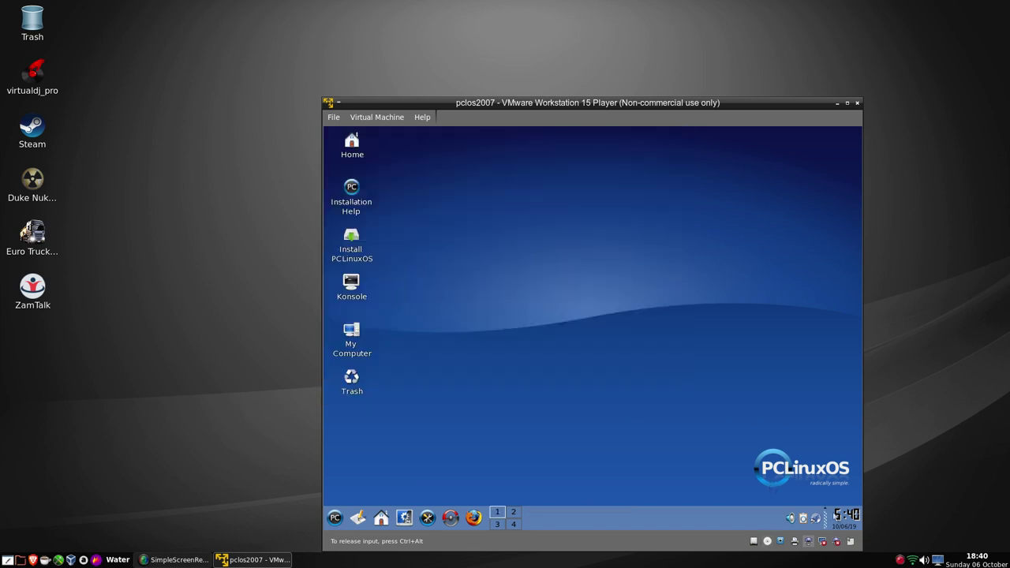
{"action": "right_click", "coordinate": [816, 518]}
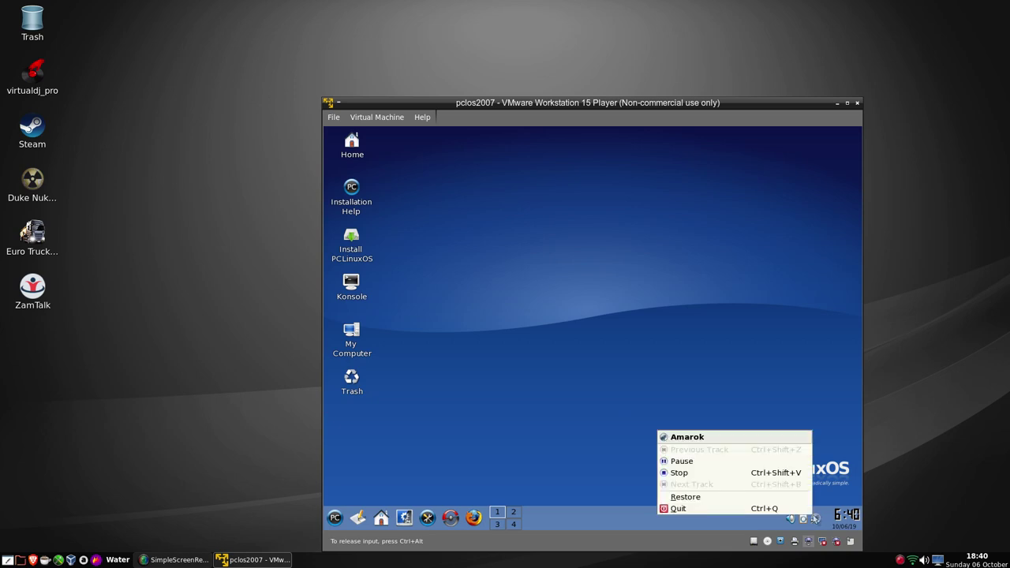
{"action": "left_click", "coordinate": [745, 509]}
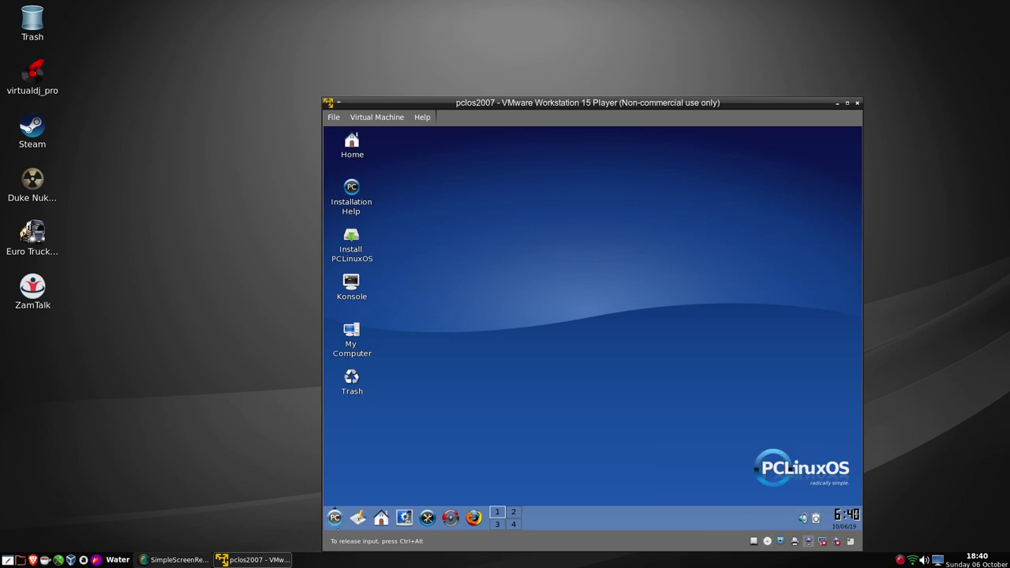
Step: Start KRandRTray from System > Configuration > Hardware and check its 1024 x 768, 60 Hz screen size
{"action": "left_click", "coordinate": [335, 521]}
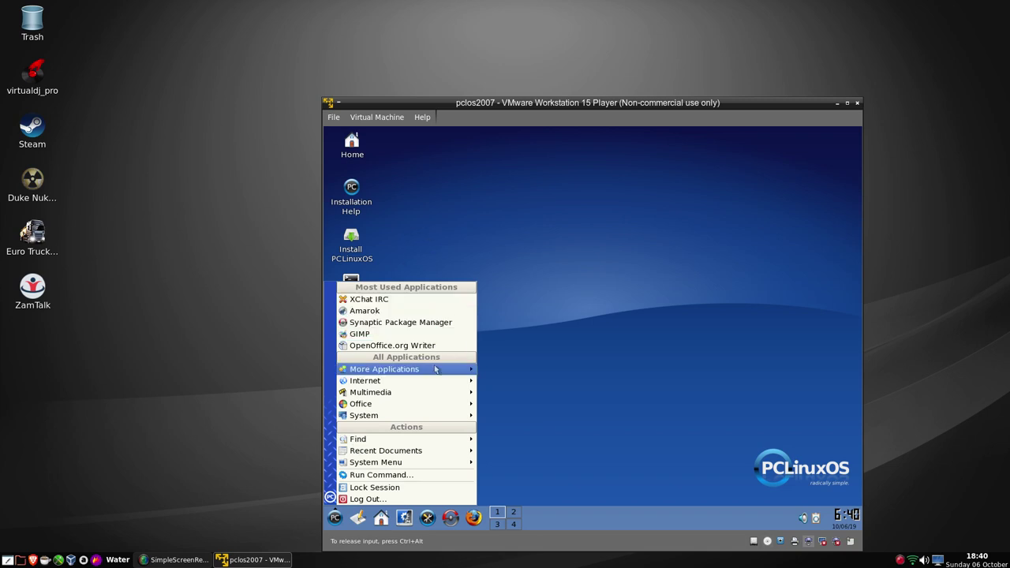
{"action": "mouse_move", "coordinate": [436, 381]}
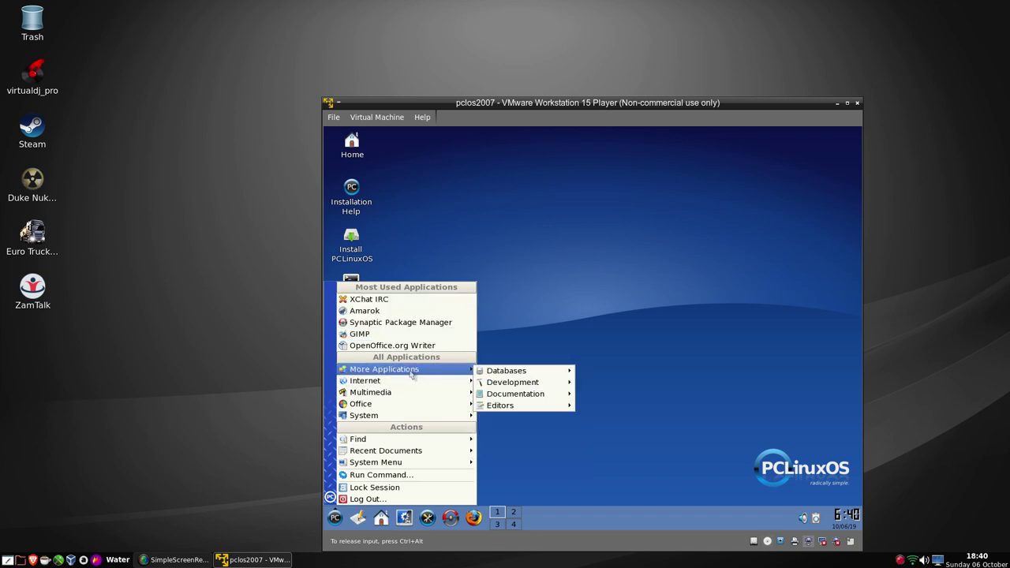
{"action": "mouse_move", "coordinate": [410, 405]}
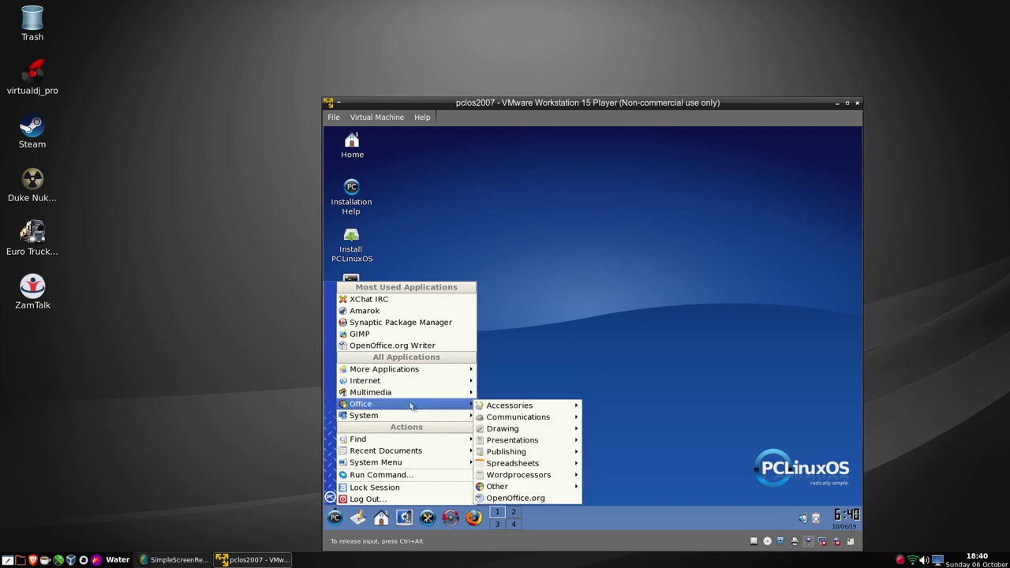
{"action": "mouse_move", "coordinate": [368, 420]}
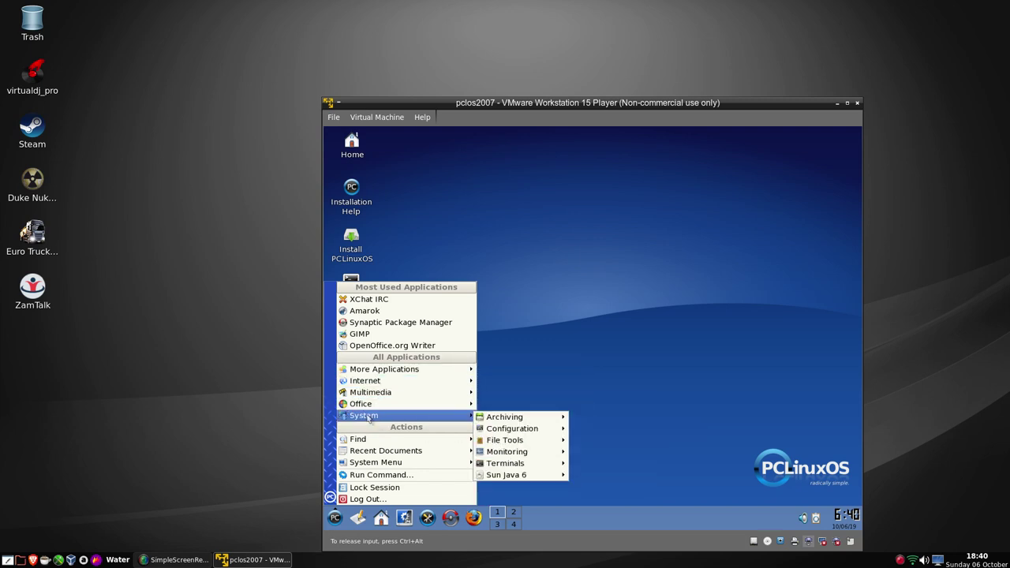
{"action": "mouse_move", "coordinate": [525, 420]}
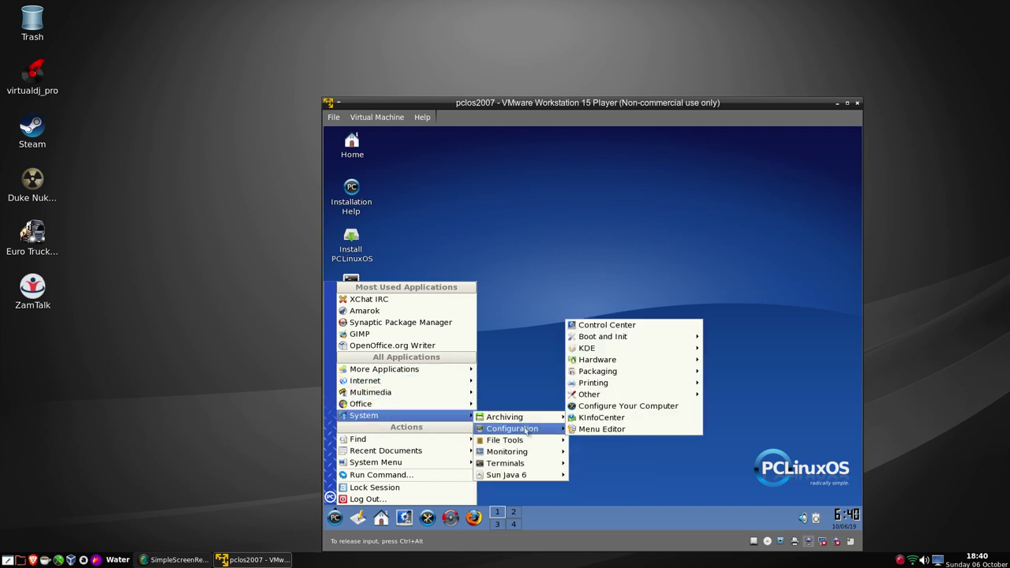
{"action": "mouse_move", "coordinate": [606, 359]}
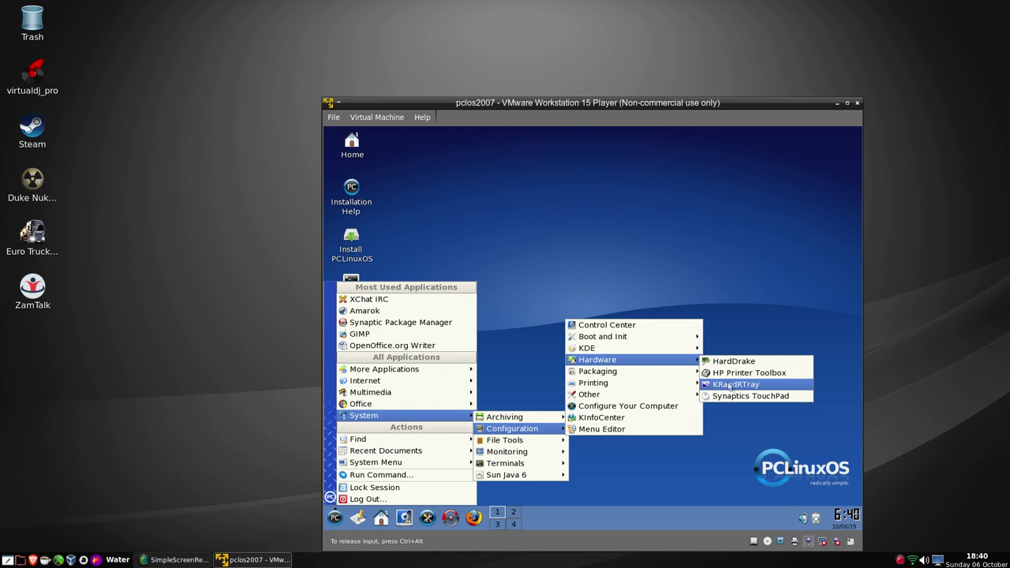
{"action": "left_click", "coordinate": [729, 386]}
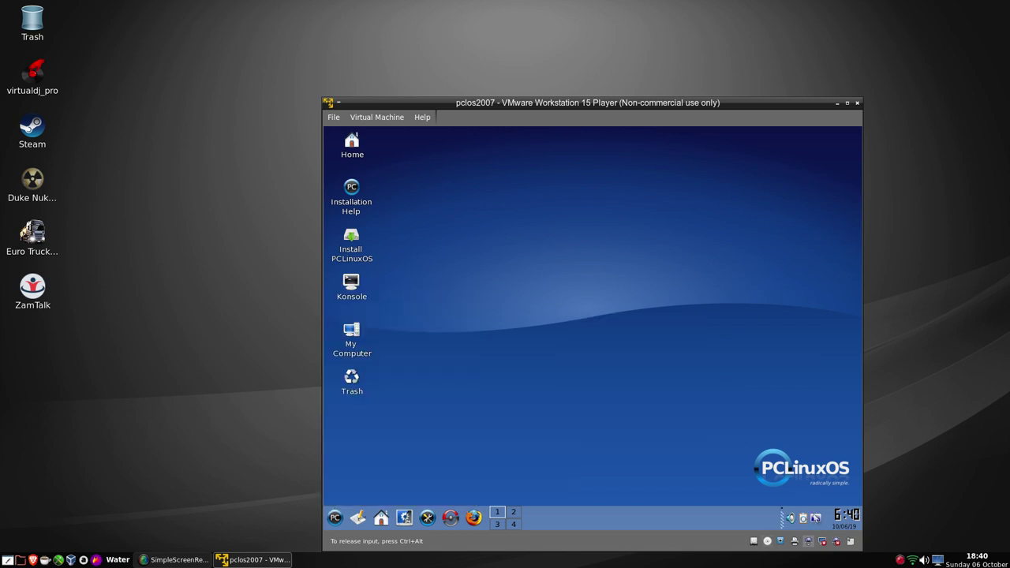
{"action": "left_click", "coordinate": [816, 518]}
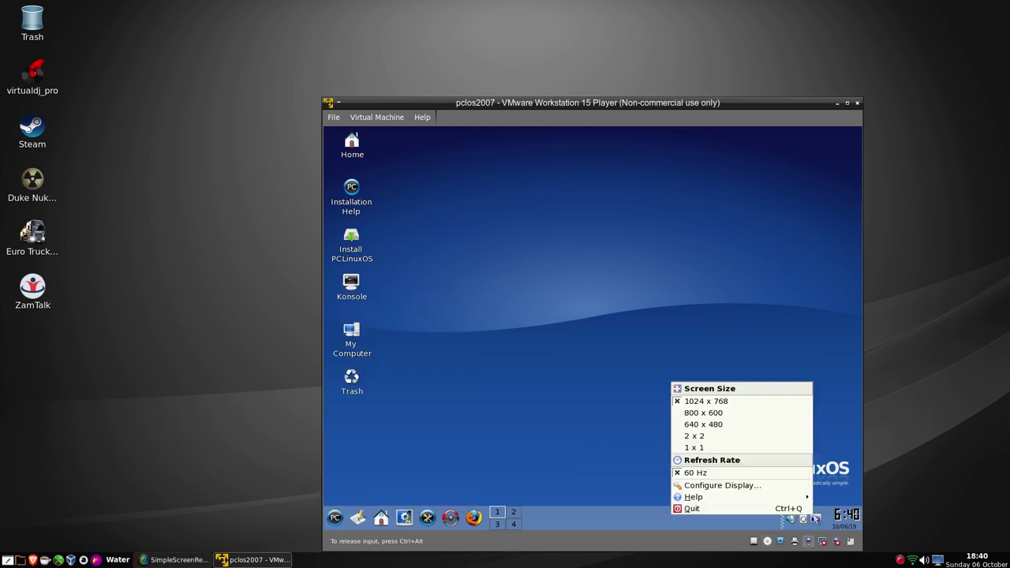
{"action": "left_click", "coordinate": [611, 335]}
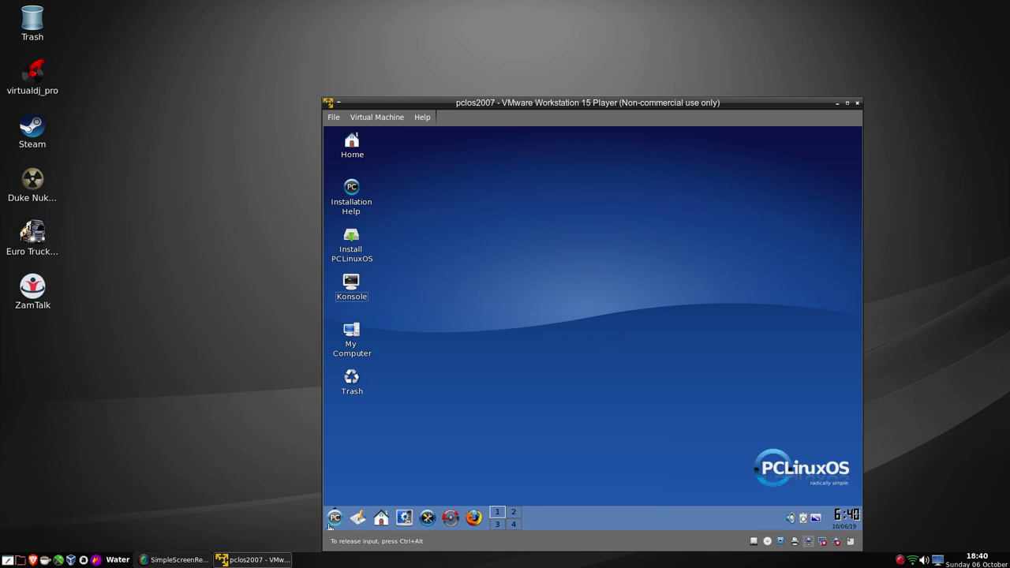
Step: Browse KDE Control Center's Desktop and Appearance & Themes, view About KDE (3.5.6), then close it
{"action": "left_click", "coordinate": [404, 518]}
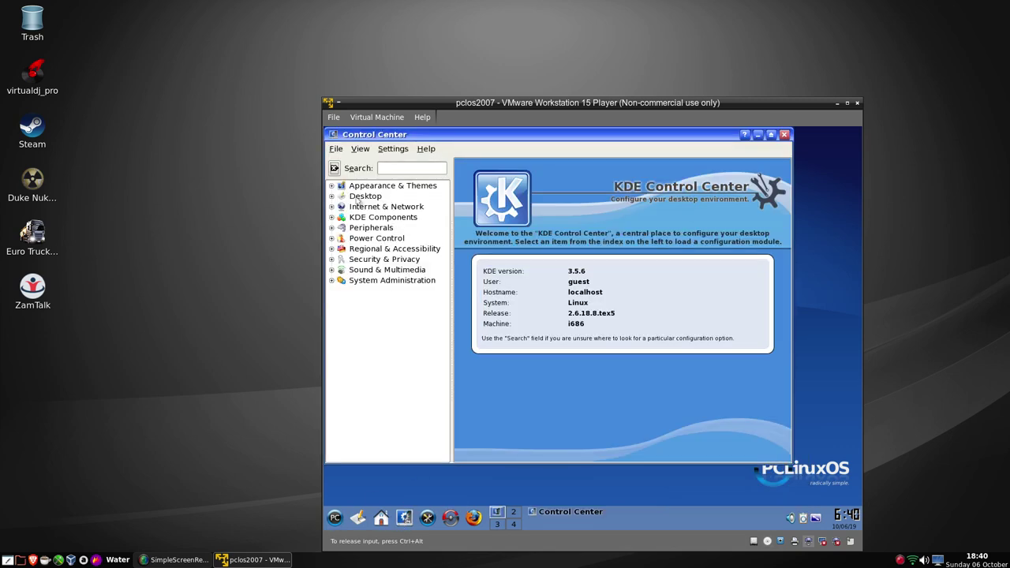
{"action": "left_click", "coordinate": [356, 196]}
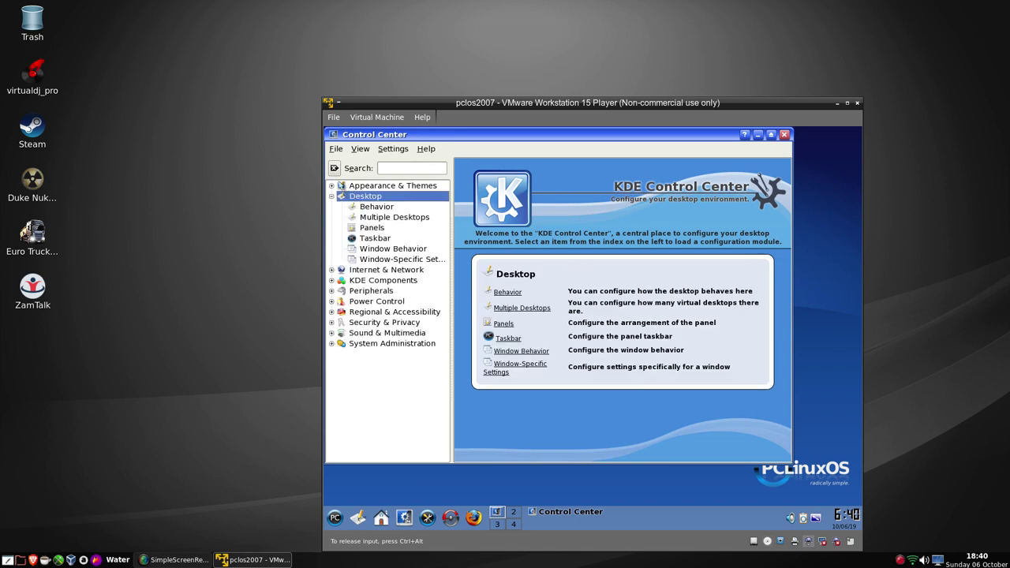
{"action": "left_click", "coordinate": [334, 186]}
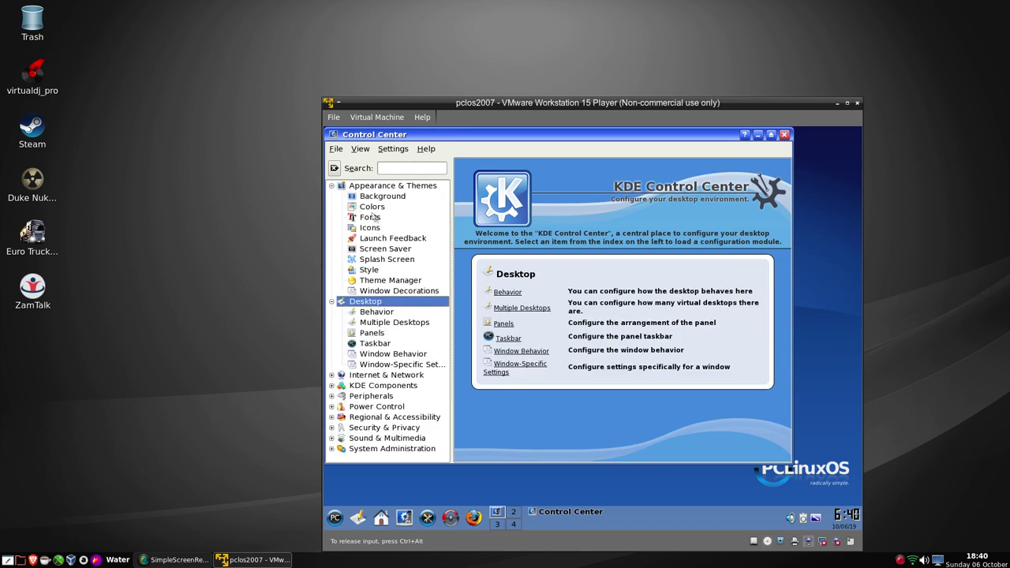
{"action": "left_click", "coordinate": [425, 149]}
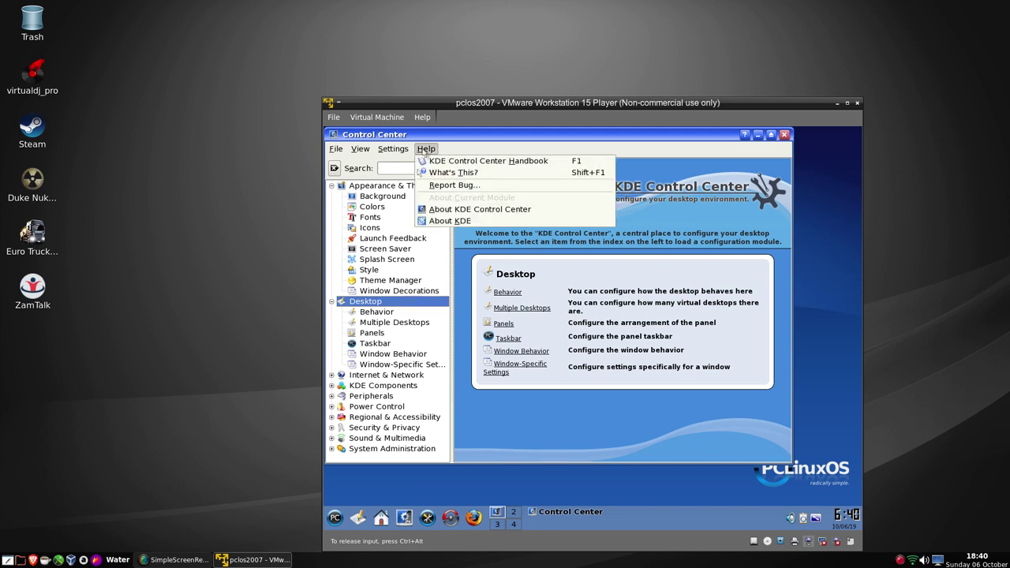
{"action": "left_click", "coordinate": [450, 221]}
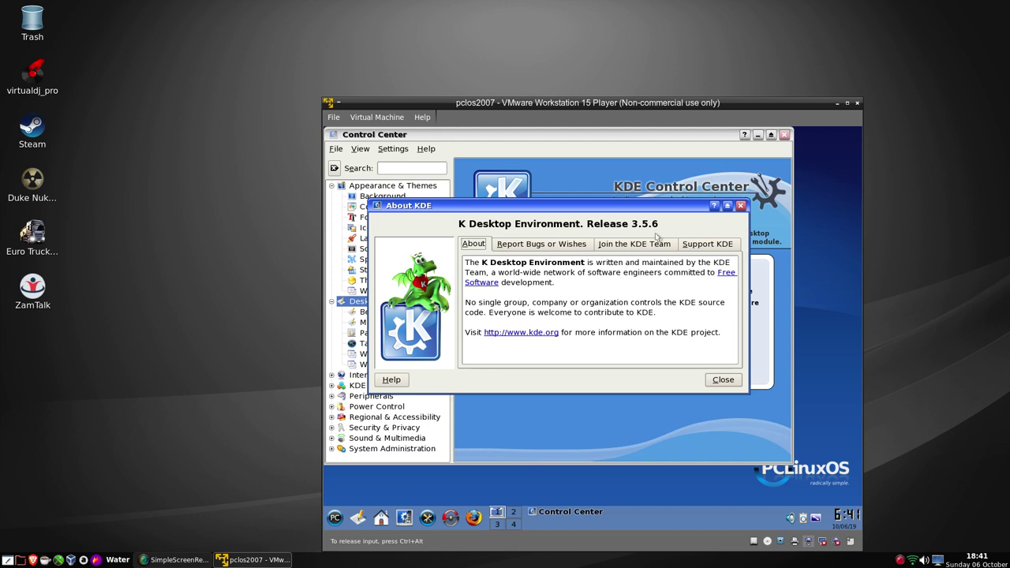
{"action": "left_click", "coordinate": [718, 382]}
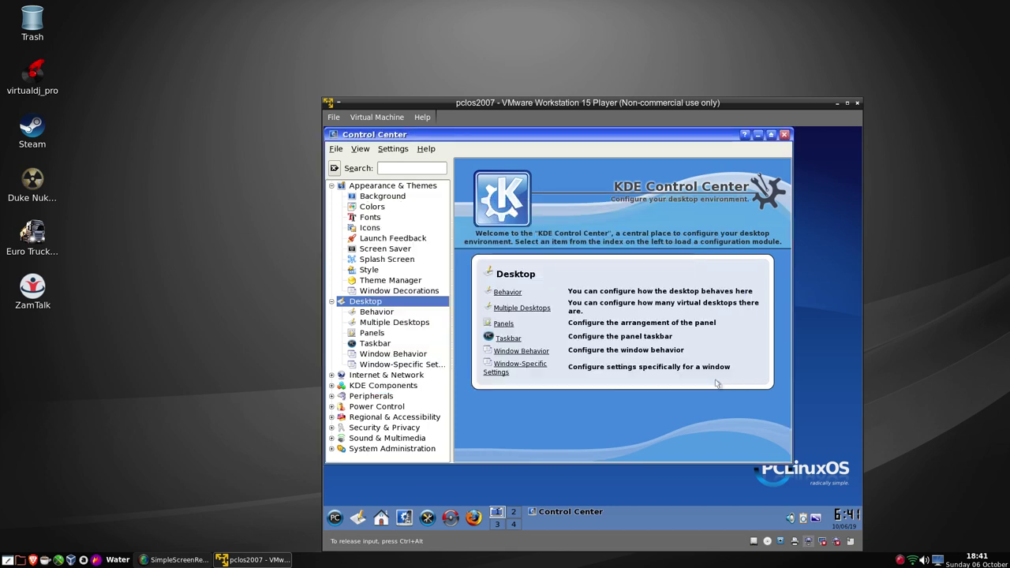
{"action": "left_click", "coordinate": [786, 136]}
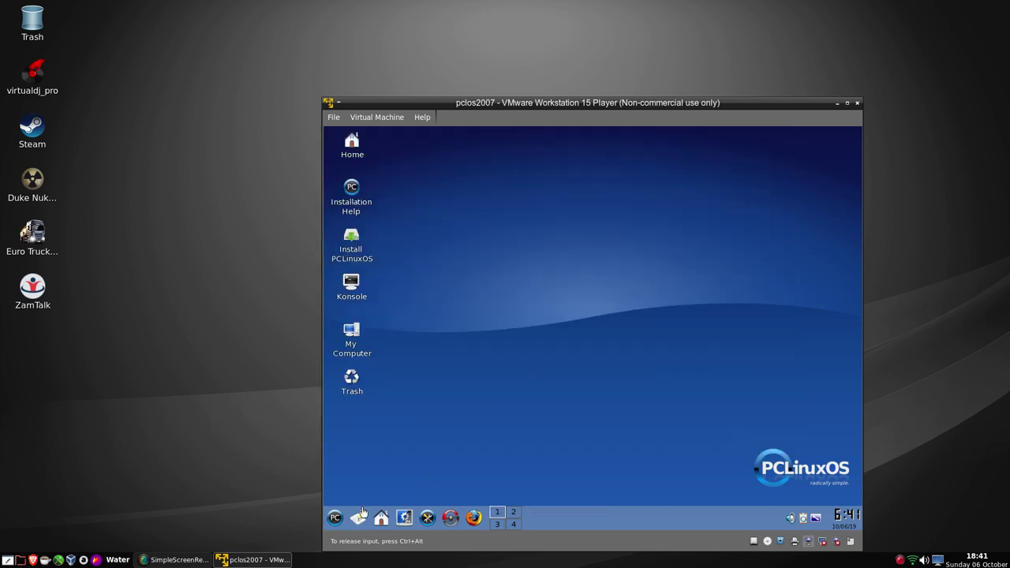
{"action": "left_click", "coordinate": [335, 519]}
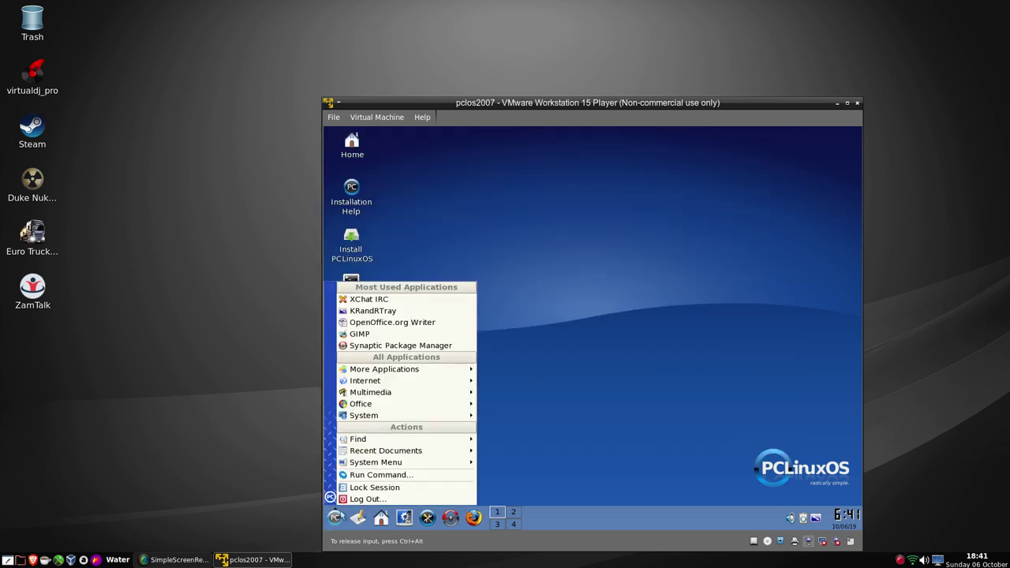
{"action": "left_click", "coordinate": [362, 500]}
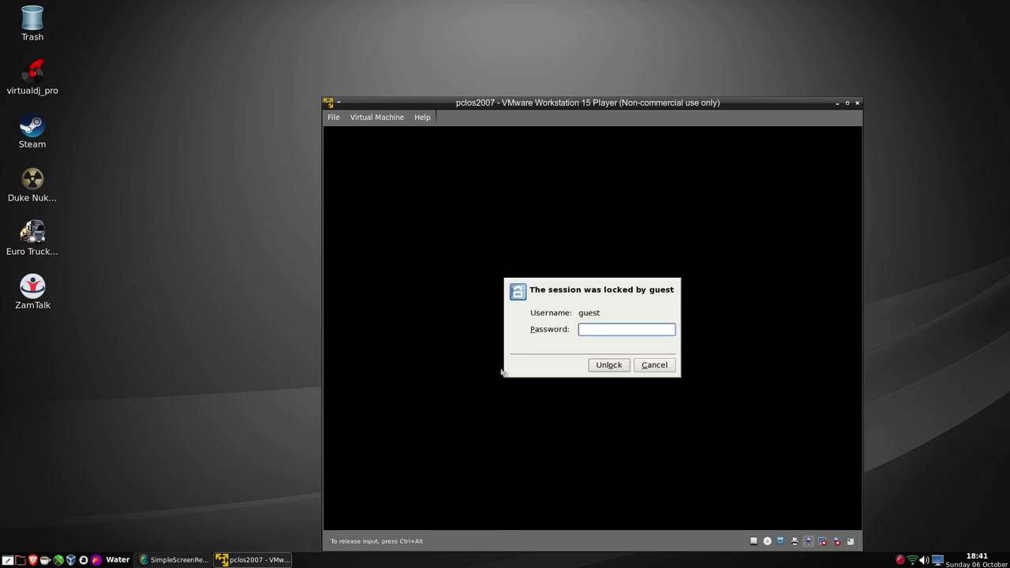
{"action": "type", "text": "uest"}
{"action": "key", "text": "Return"}
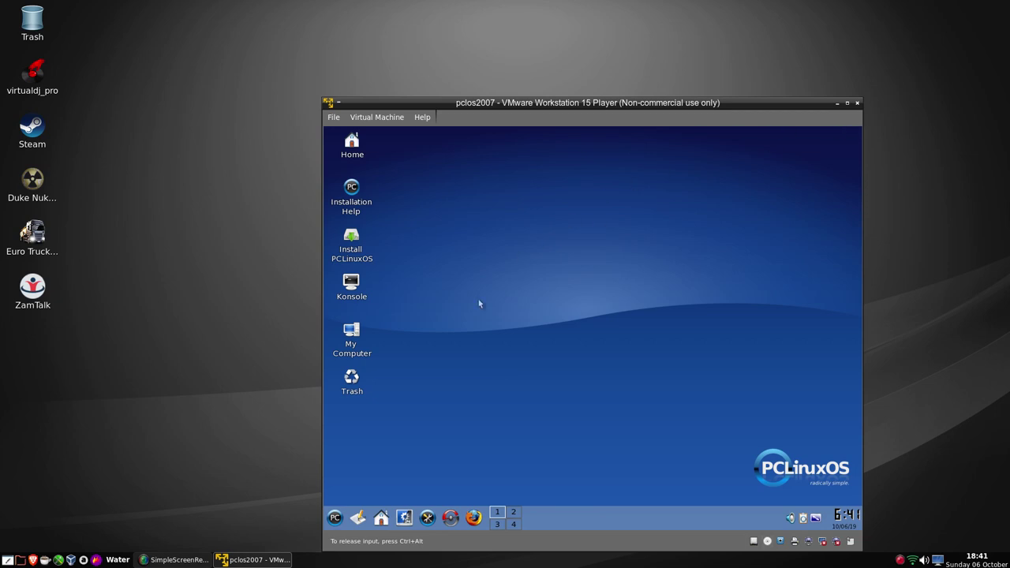
{"action": "key", "text": "ctrl+alt"}
Step: Launch Install PCLinuxOS from the desktop and authorize it with the root password
{"action": "left_click", "coordinate": [357, 246]}
{"action": "left_click", "coordinate": [352, 253]}
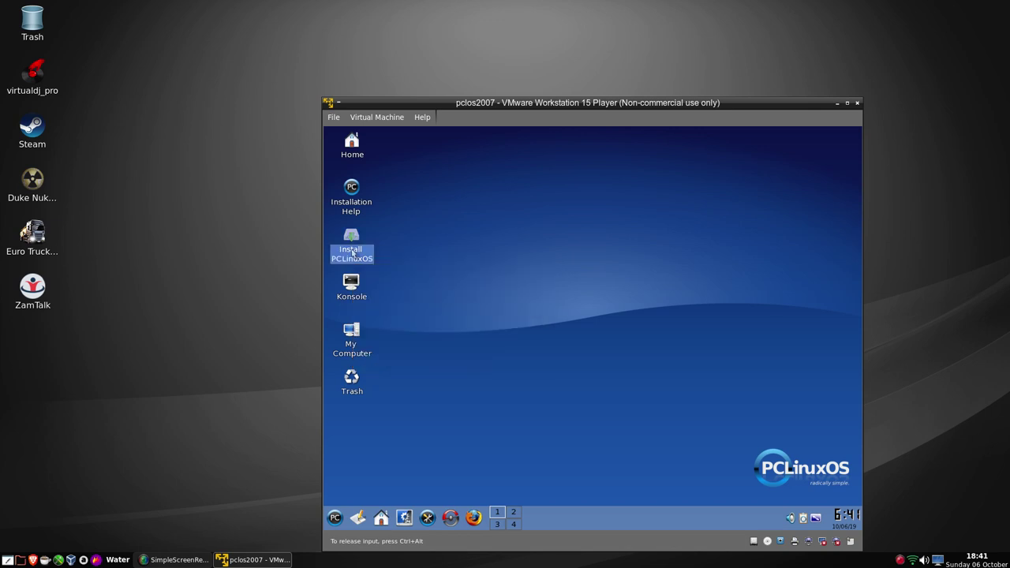
{"action": "double_click", "coordinate": [353, 253]}
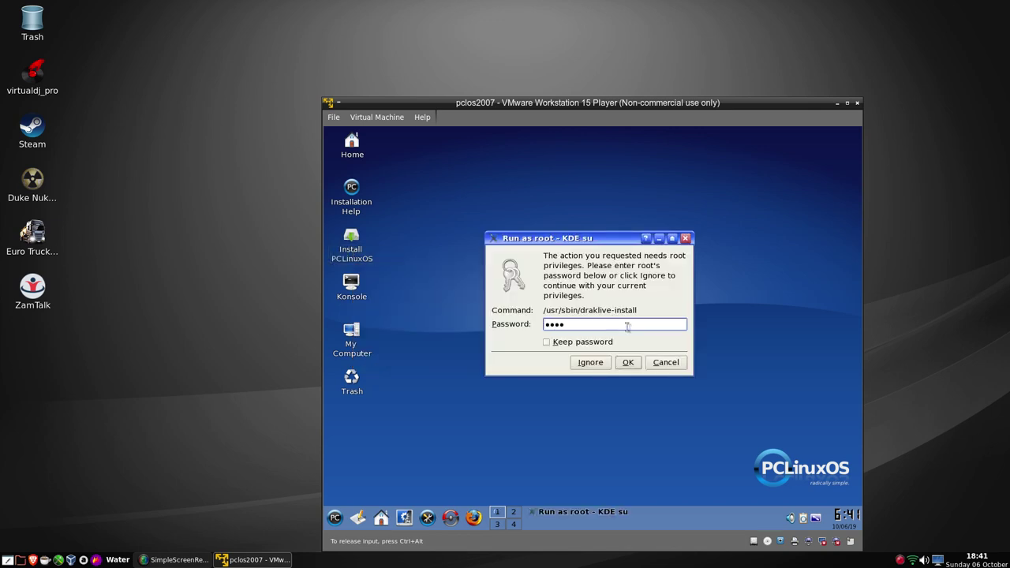
{"action": "key", "text": "Return"}
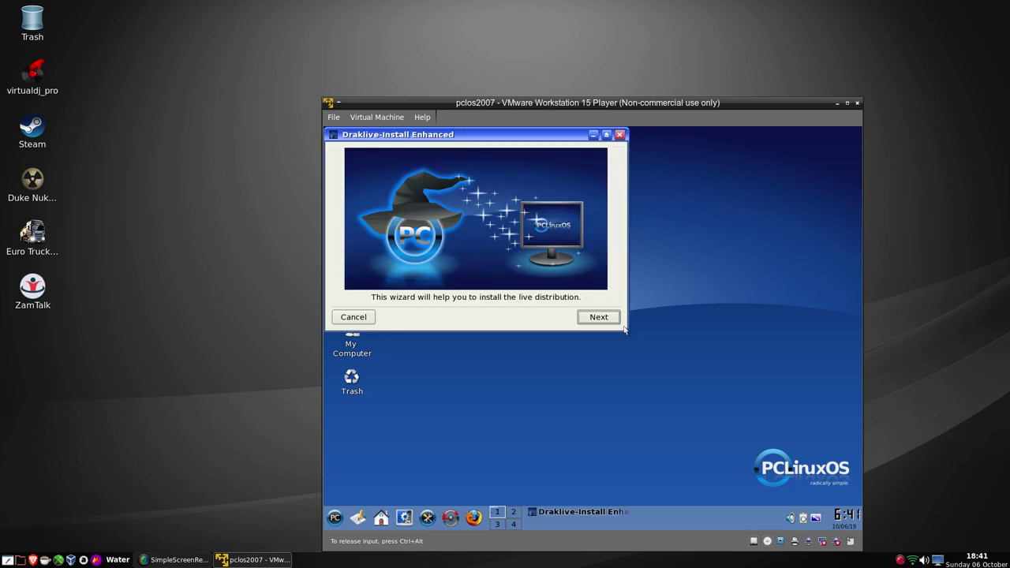
Step: Choose a normal hard-drive install using free space and format partition sda1
{"action": "left_click", "coordinate": [593, 318]}
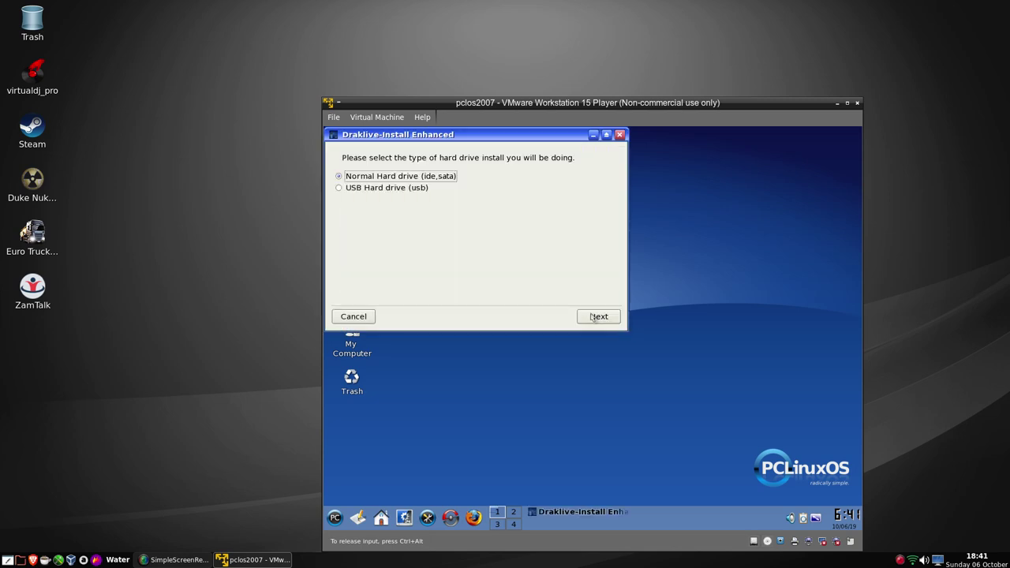
{"action": "left_click", "coordinate": [594, 318]}
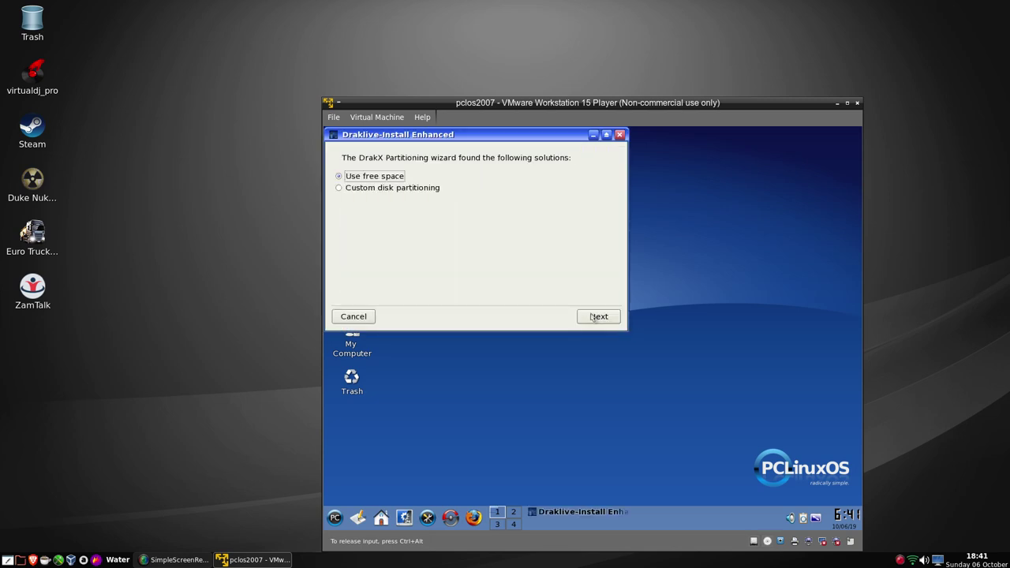
{"action": "left_click", "coordinate": [592, 317]}
{"action": "left_click", "coordinate": [593, 317]}
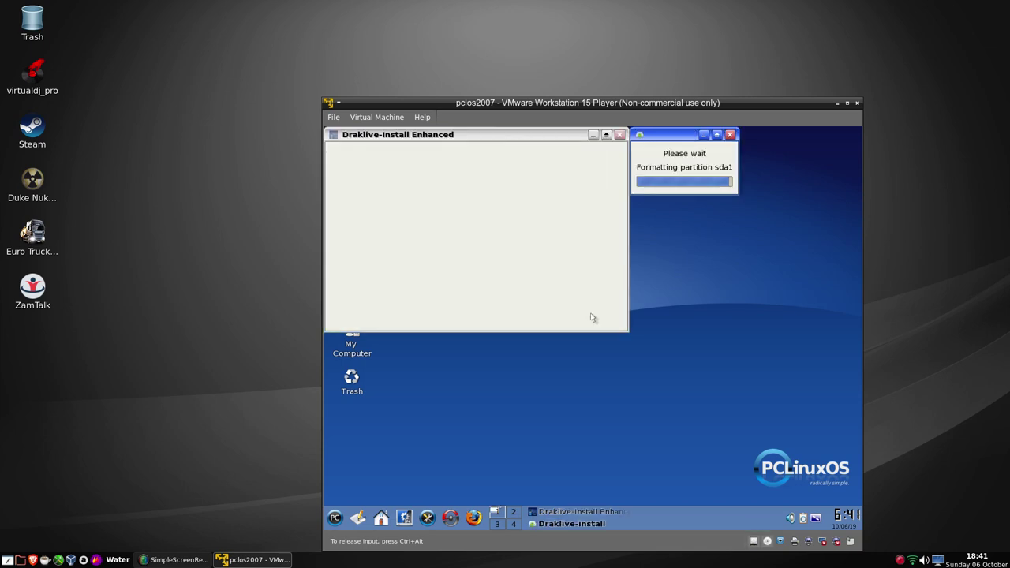
Step: Start installing the system to disk and wait for the bootloader options page
{"action": "left_click", "coordinate": [593, 317]}
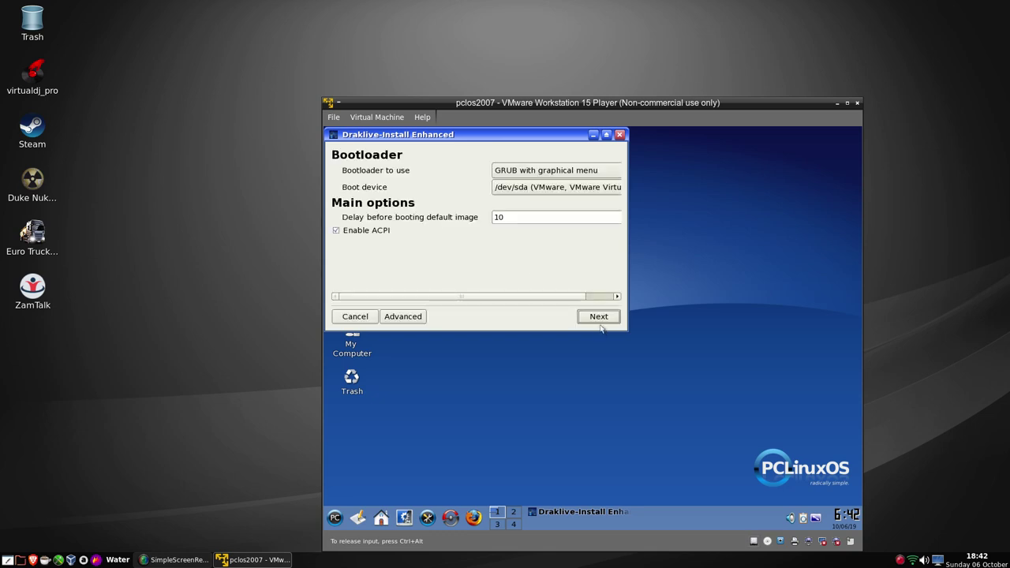
Step: Accept the GRUB bootloader settings and set the root password, entered twice
{"action": "left_click", "coordinate": [599, 319]}
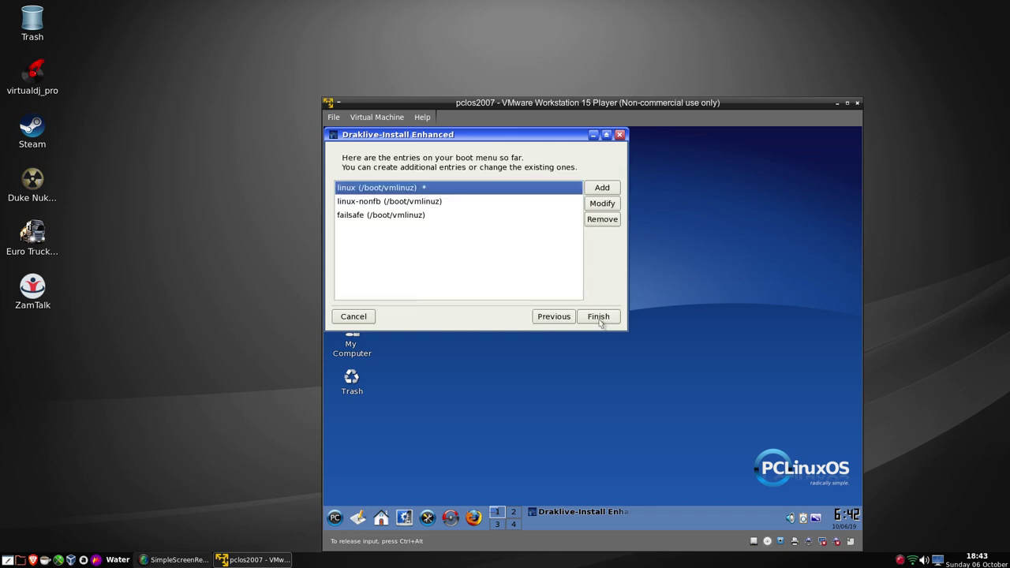
{"action": "left_click", "coordinate": [598, 317]}
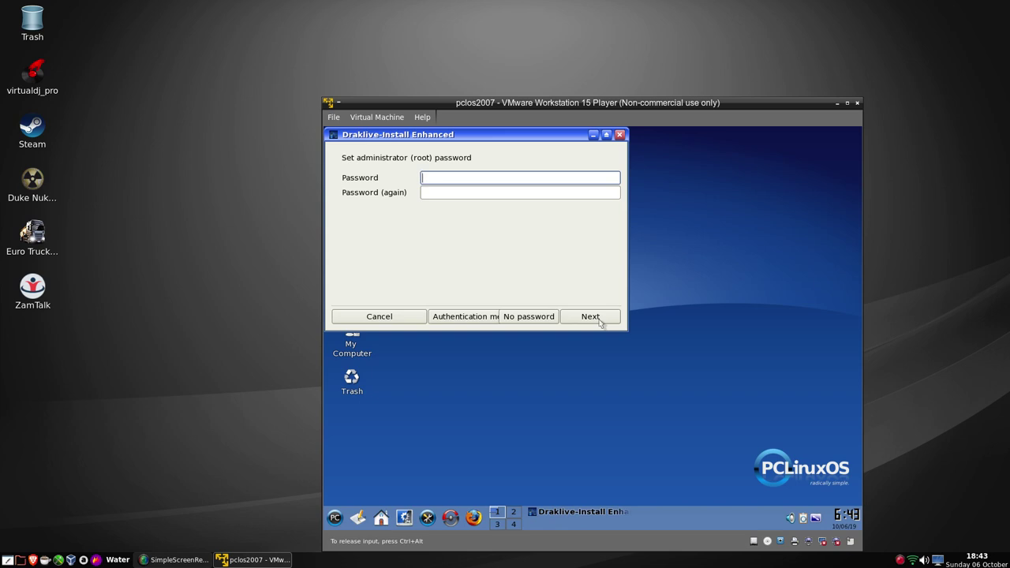
{"action": "type", "text": "******"}
{"action": "key", "text": "Tab"}
{"action": "type", "text": "******"}
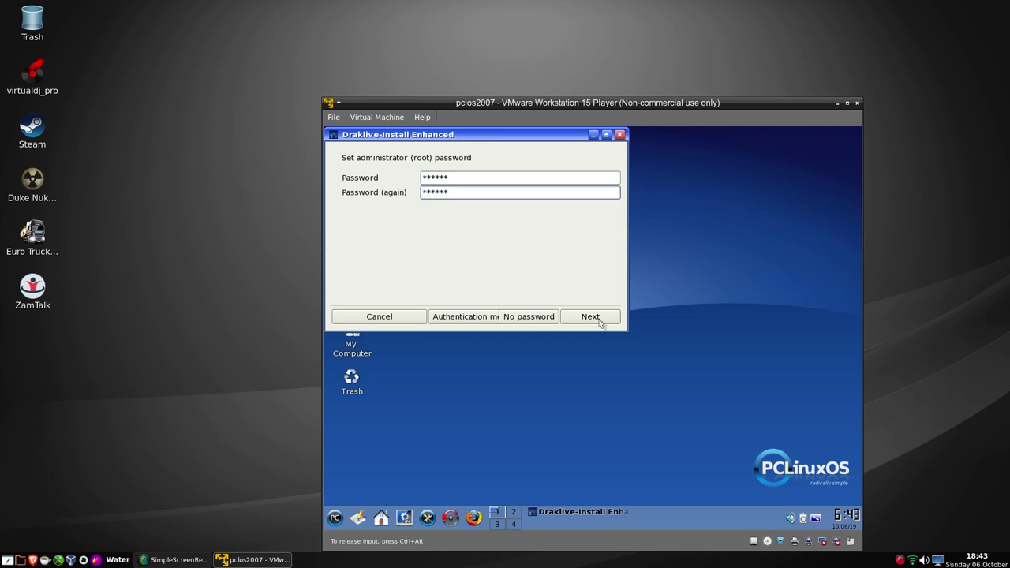
{"action": "left_click", "coordinate": [599, 319]}
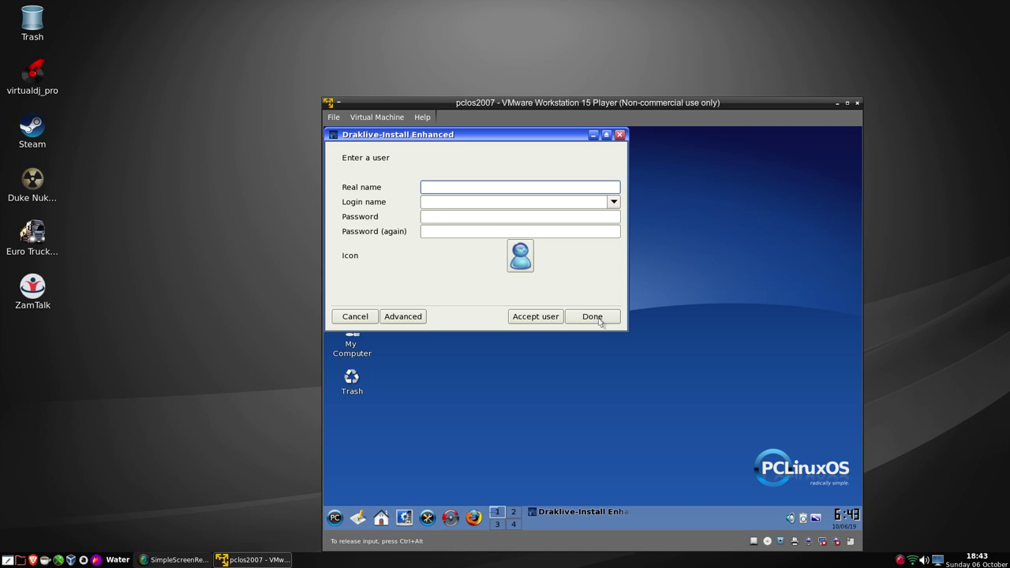
Step: Add a user account with real name, login name and password, then finish the installer
{"action": "type", "text": "Alie"}
{"action": "key", "text": "Tab"}
{"action": "type", "text": "p"}
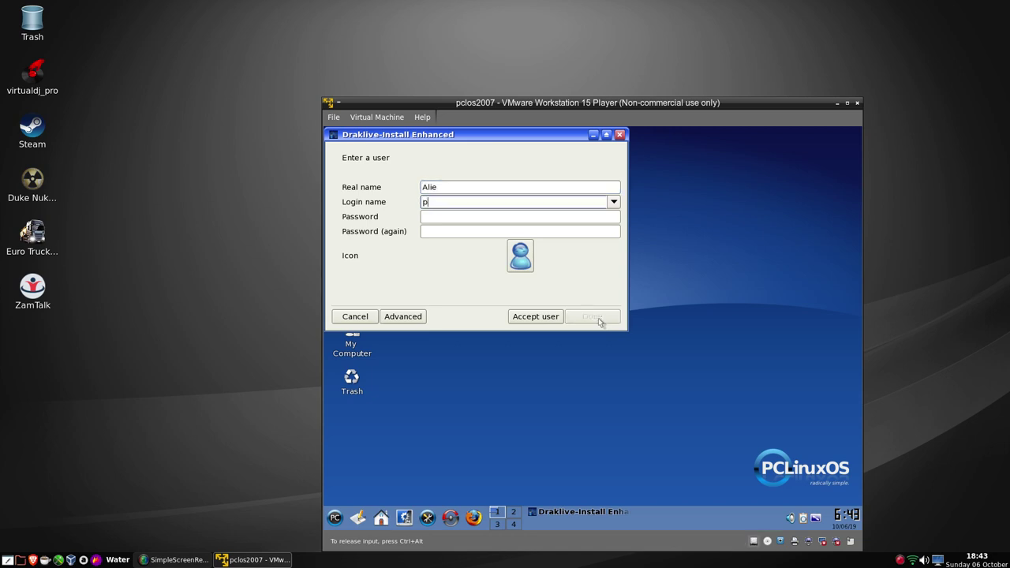
{"action": "type", "text": "resent"}
{"action": "key", "text": "Tab"}
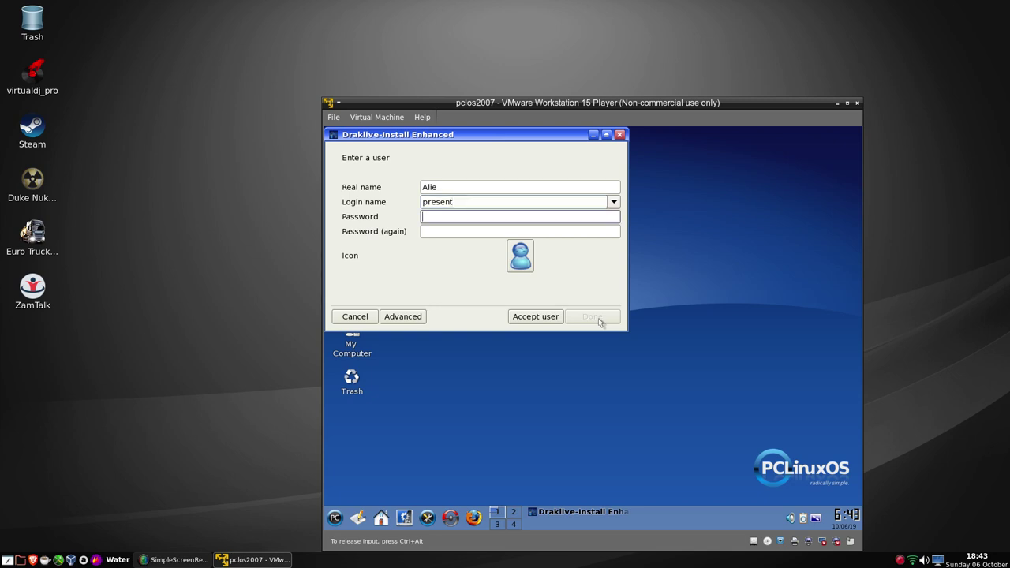
{"action": "type", "text": "******"}
{"action": "key", "text": "Tab"}
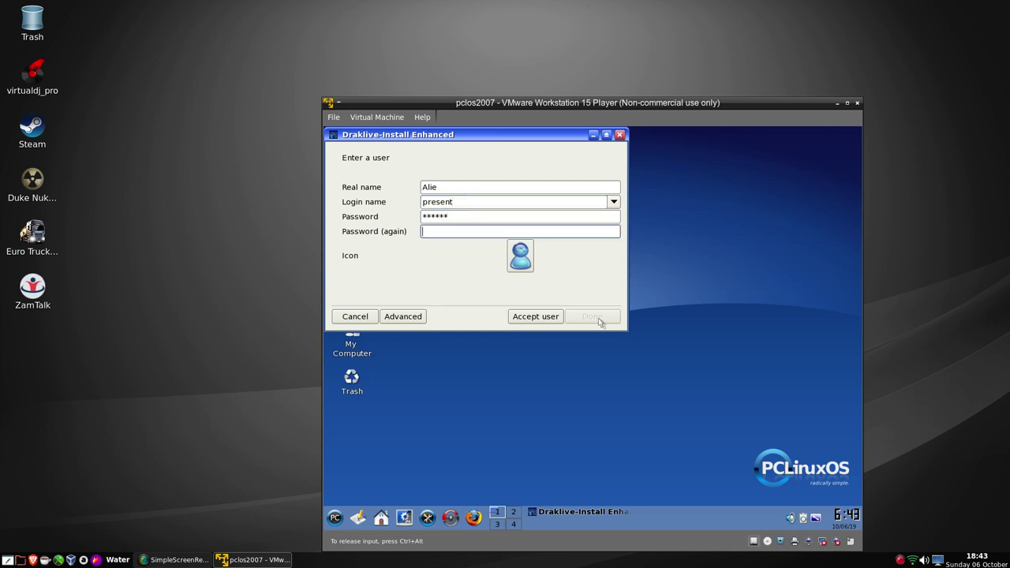
{"action": "type", "text": "******"}
{"action": "left_click", "coordinate": [545, 320]}
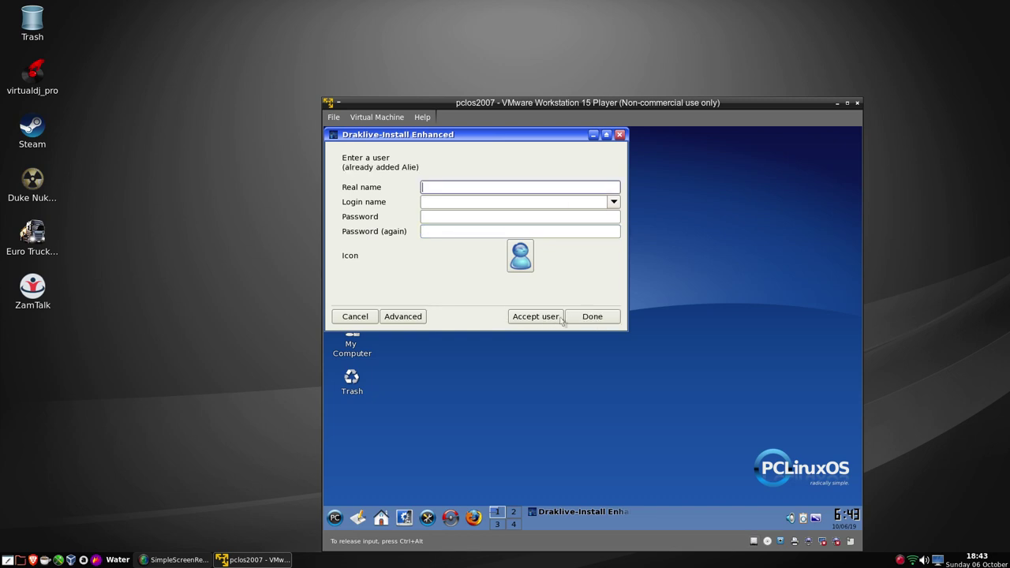
{"action": "left_click", "coordinate": [579, 322]}
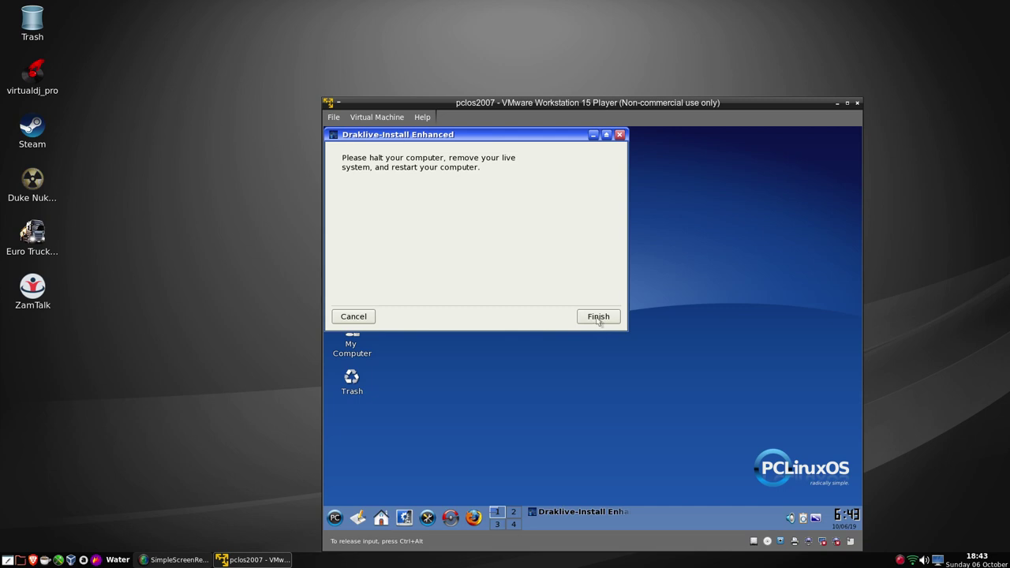
{"action": "left_click", "coordinate": [598, 319]}
Step: Log out the guest user, ending the current session
{"action": "right_click", "coordinate": [496, 185]}
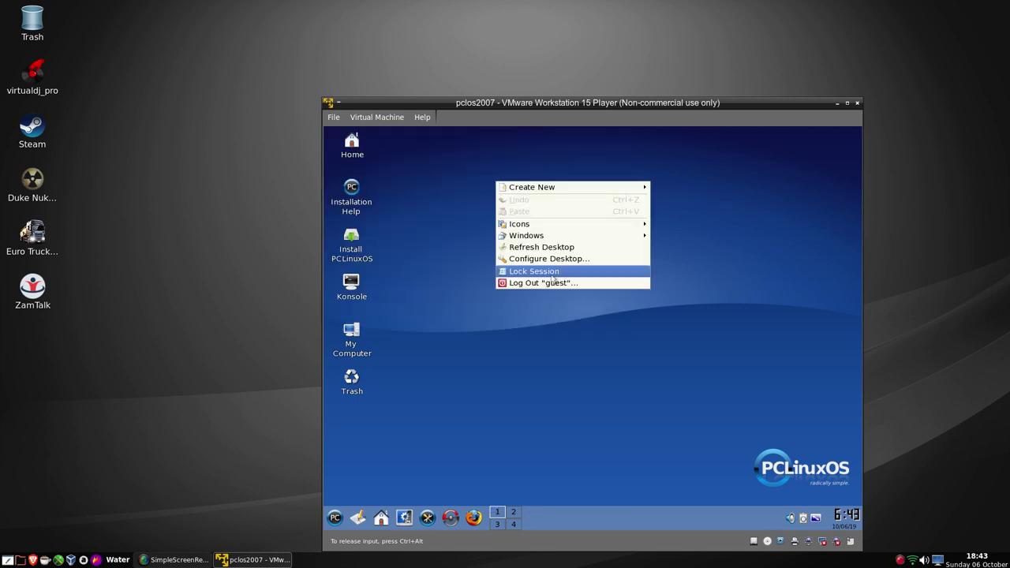
{"action": "left_click", "coordinate": [534, 286]}
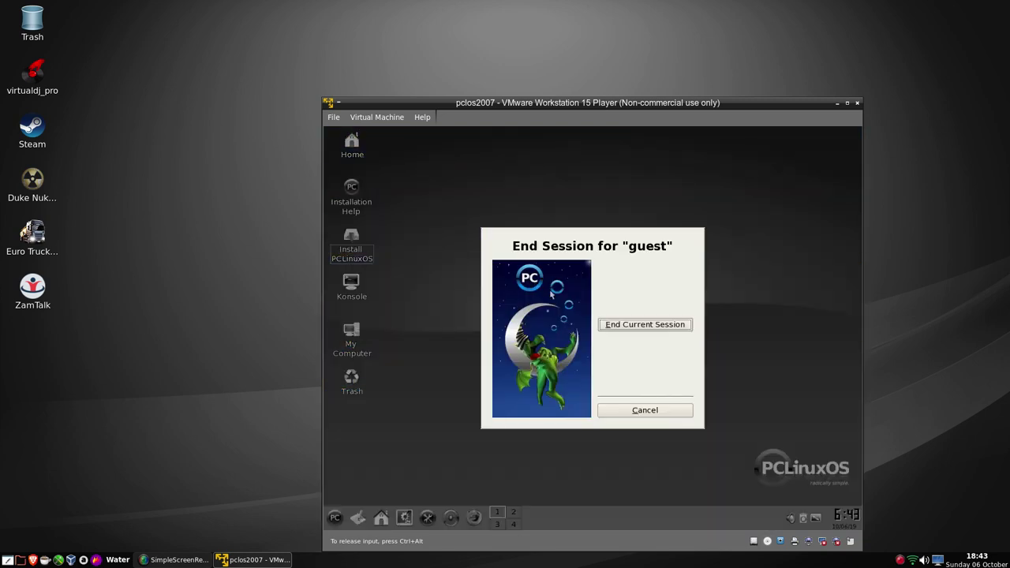
{"action": "left_click", "coordinate": [638, 327]}
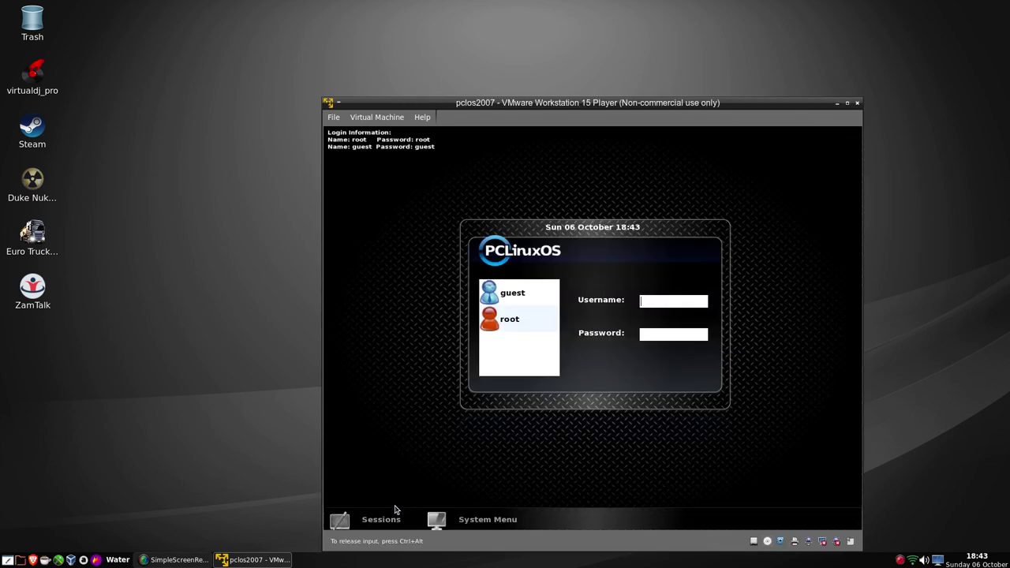
Step: Restart the computer from the login screen's System Menu shutdown options
{"action": "left_click", "coordinate": [383, 520]}
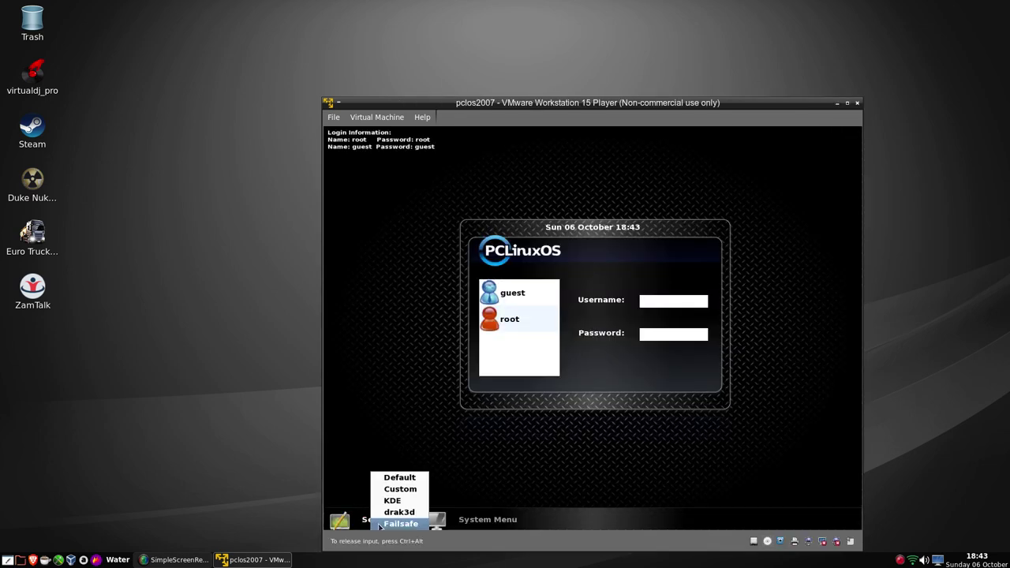
{"action": "left_click", "coordinate": [491, 521]}
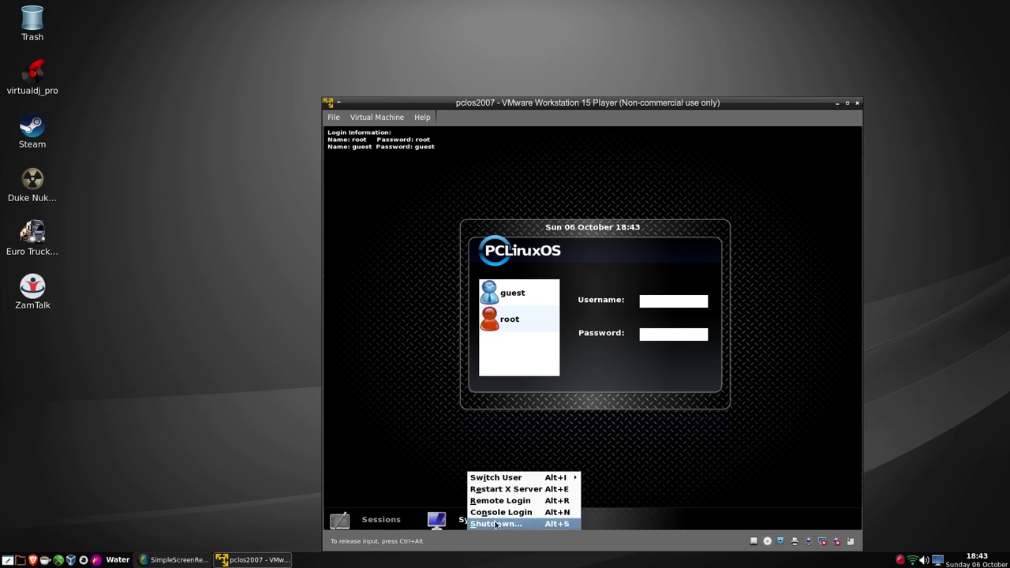
{"action": "left_click", "coordinate": [496, 524]}
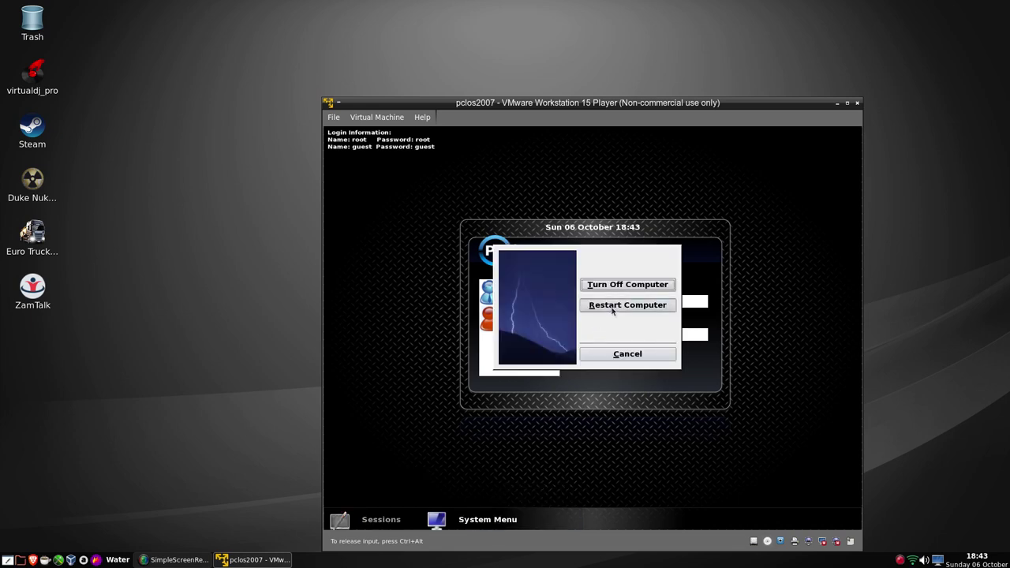
{"action": "left_click", "coordinate": [613, 312]}
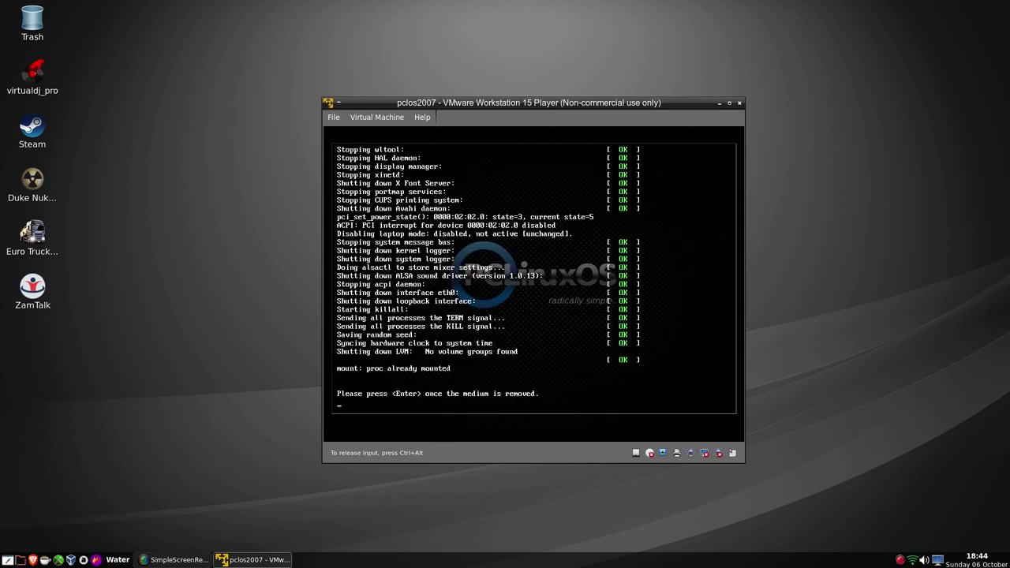
Step: Continue the restart with Enter once the live medium is removed
{"action": "key", "text": "Return"}
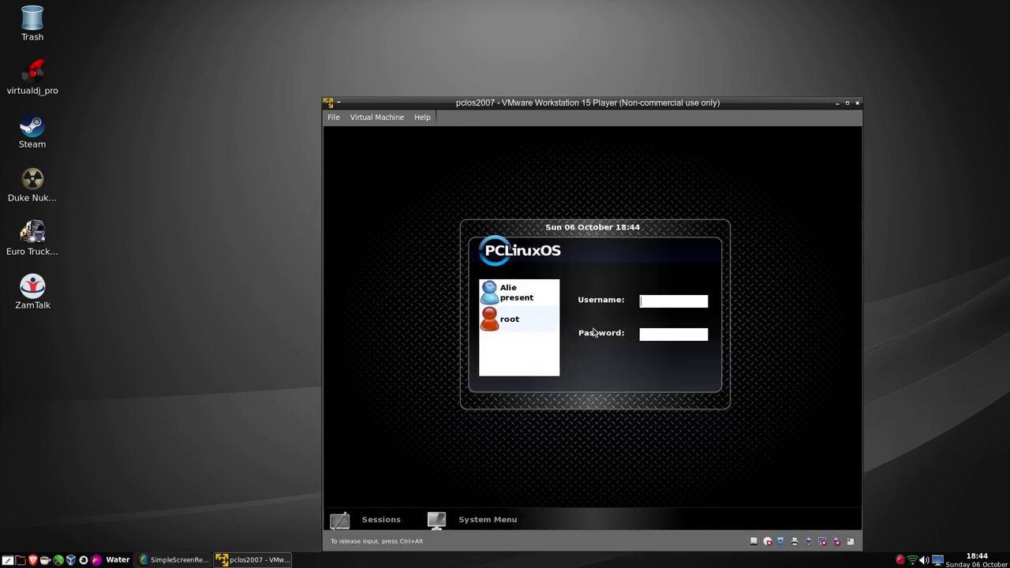
Step: Log in as the new user with the account password
{"action": "left_click", "coordinate": [510, 299]}
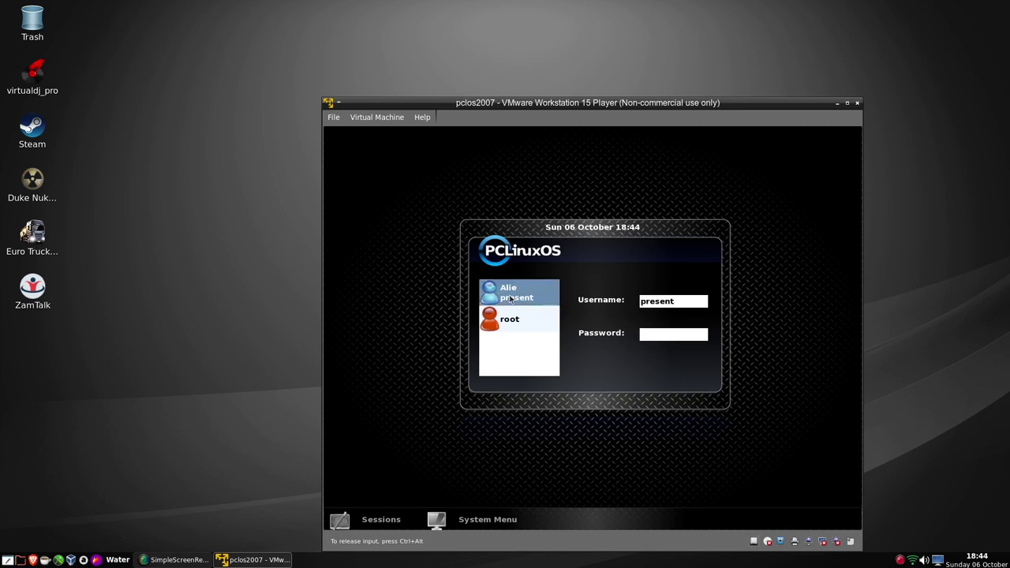
{"action": "key", "text": "Return"}
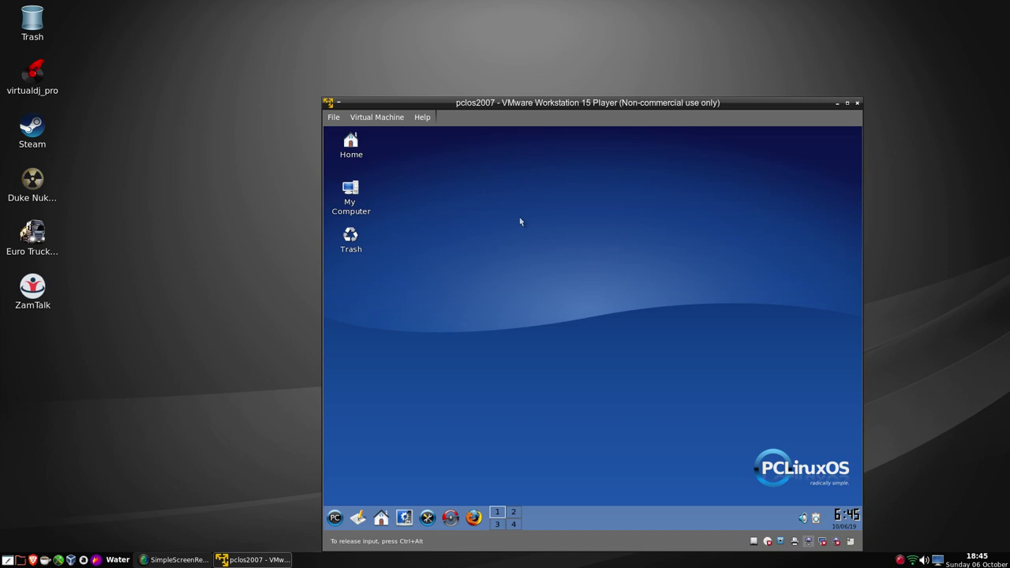
Step: Launch GKrellM from System > Monitoring and dock its panel at the desktop's top-right corner
{"action": "left_click", "coordinate": [335, 520]}
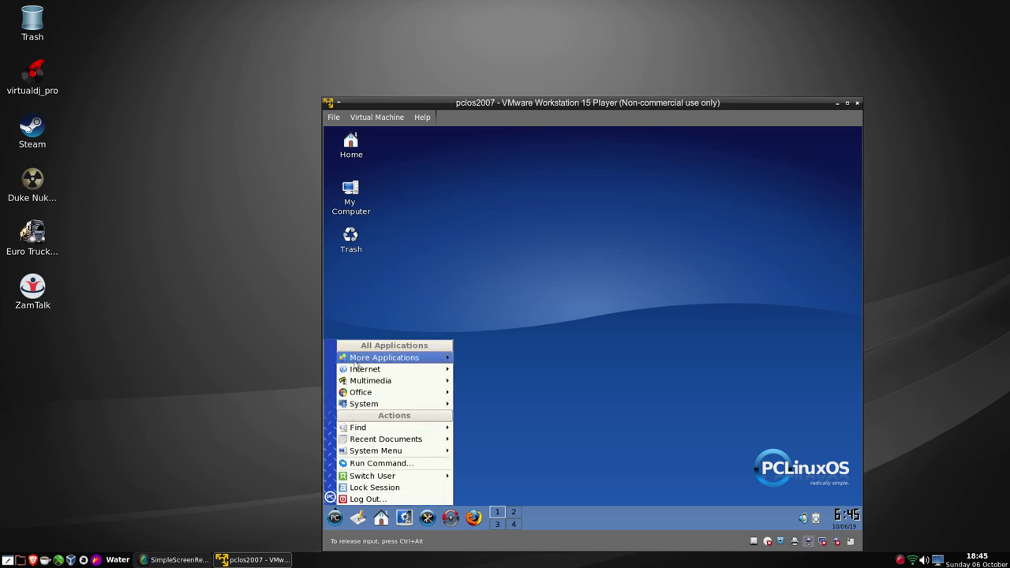
{"action": "mouse_move", "coordinate": [372, 361]}
{"action": "mouse_move", "coordinate": [511, 397]}
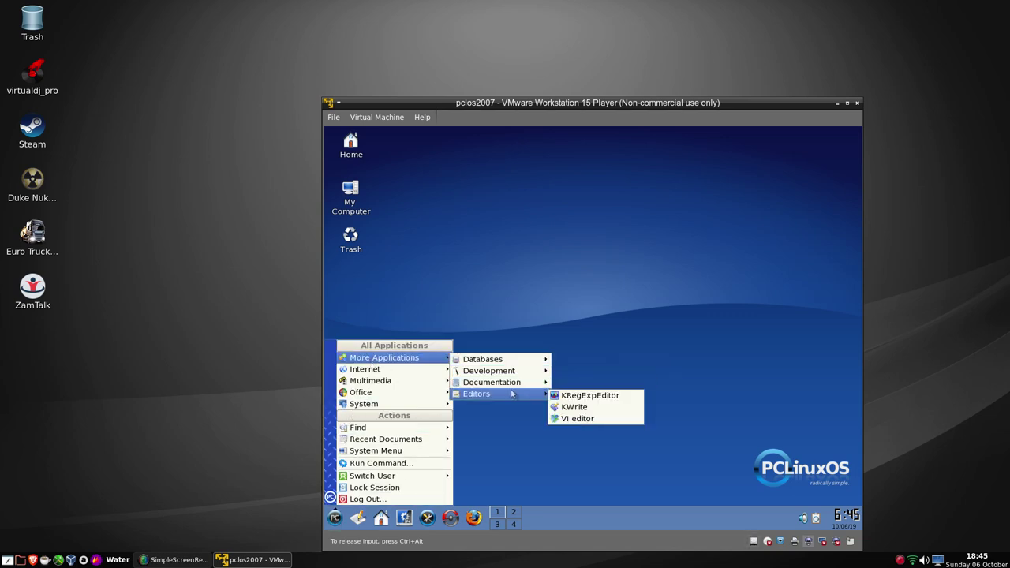
{"action": "mouse_move", "coordinate": [388, 387]}
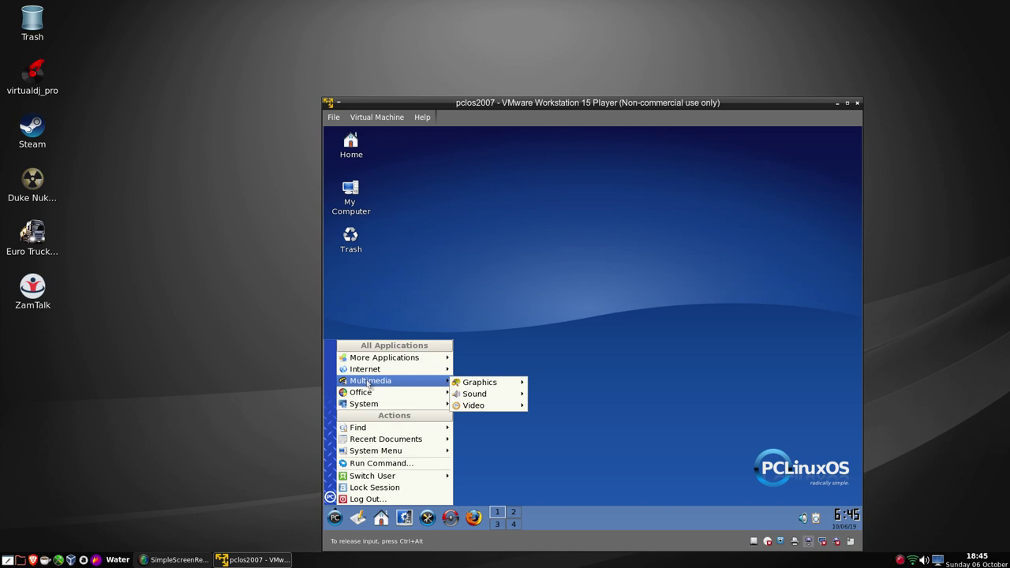
{"action": "mouse_move", "coordinate": [387, 406]}
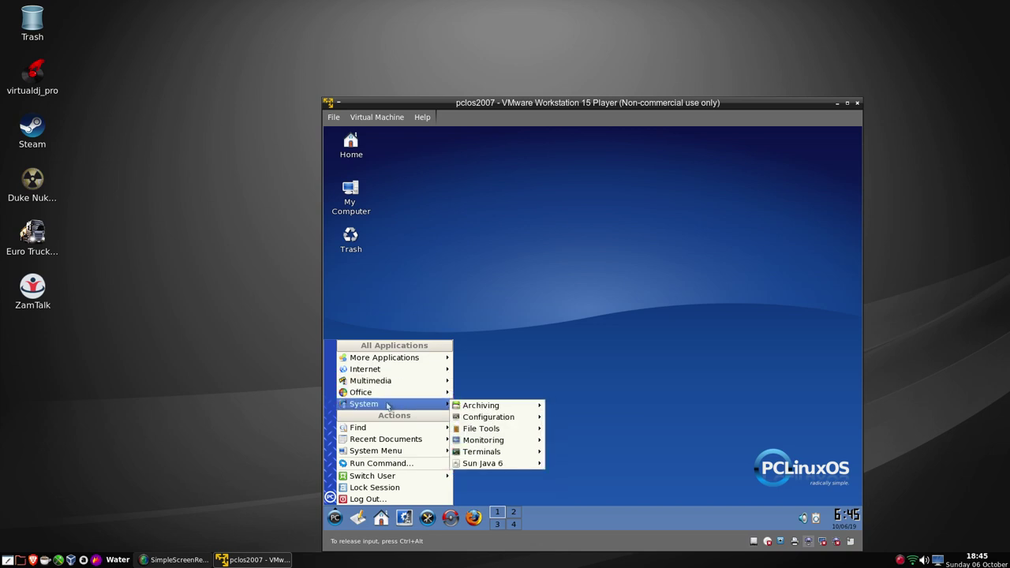
{"action": "mouse_move", "coordinate": [510, 421]}
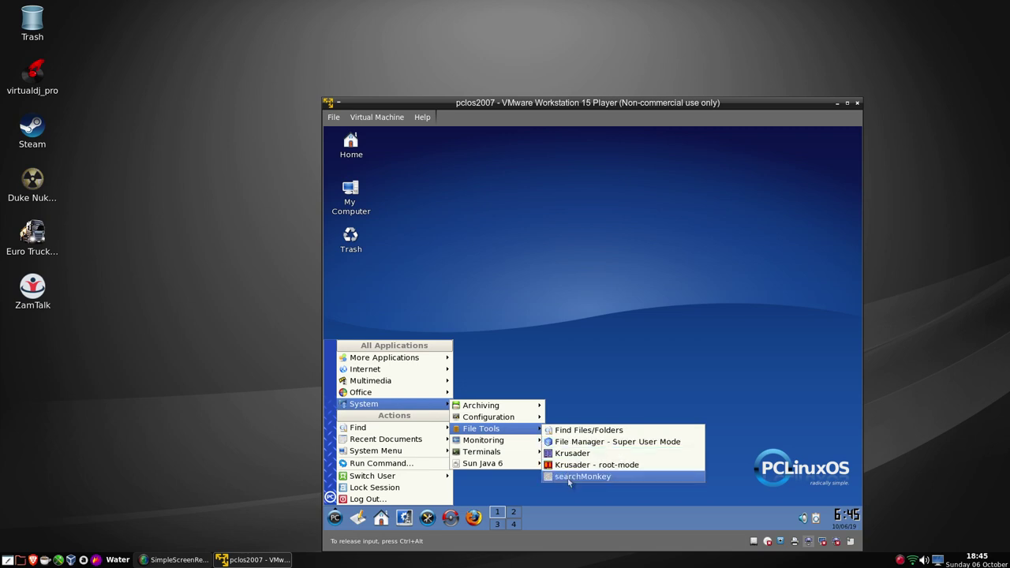
{"action": "mouse_move", "coordinate": [470, 440]}
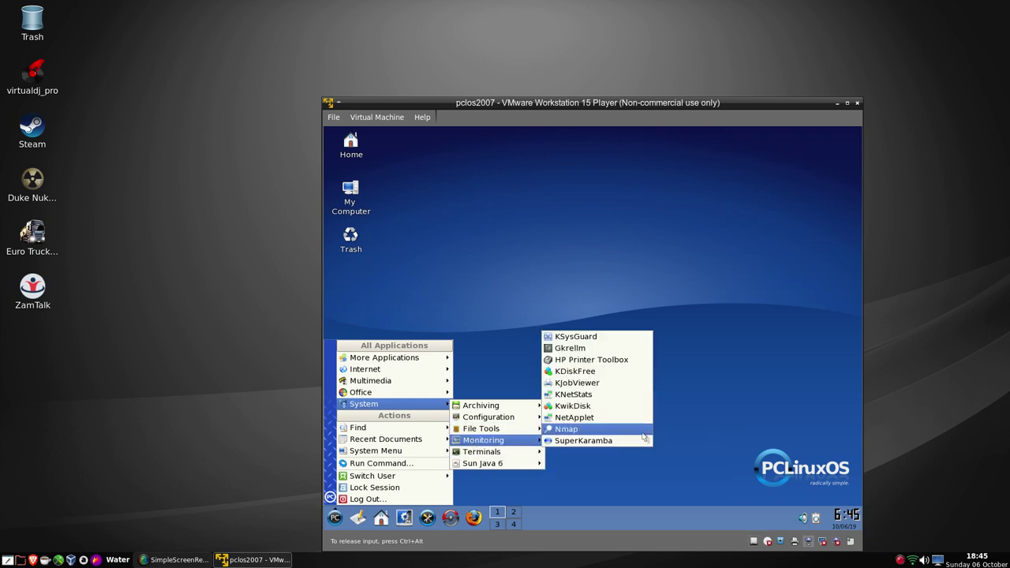
{"action": "left_click", "coordinate": [576, 351]}
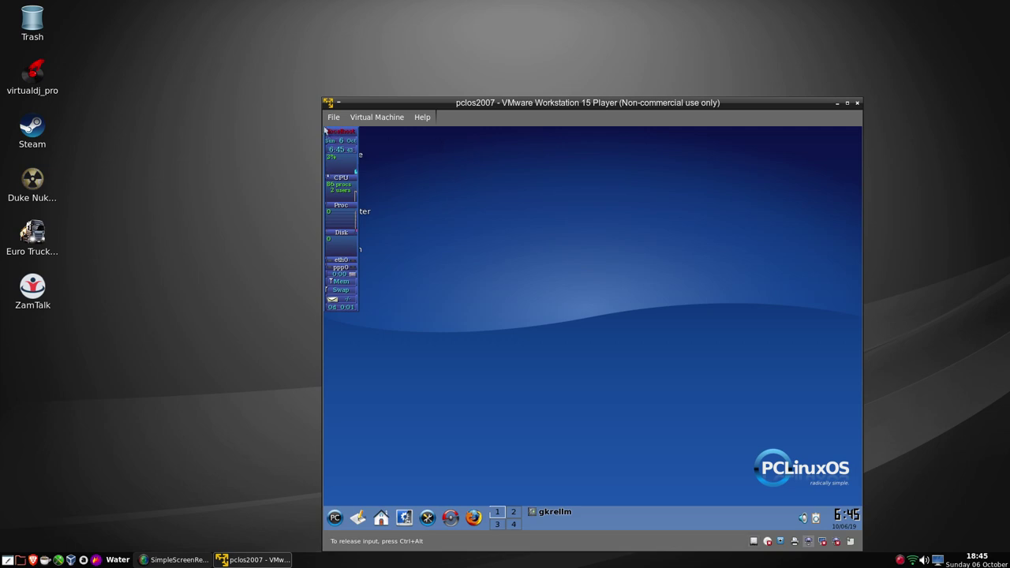
{"action": "left_click_drag", "start_coordinate": [325, 131], "coordinate": [784, 138]}
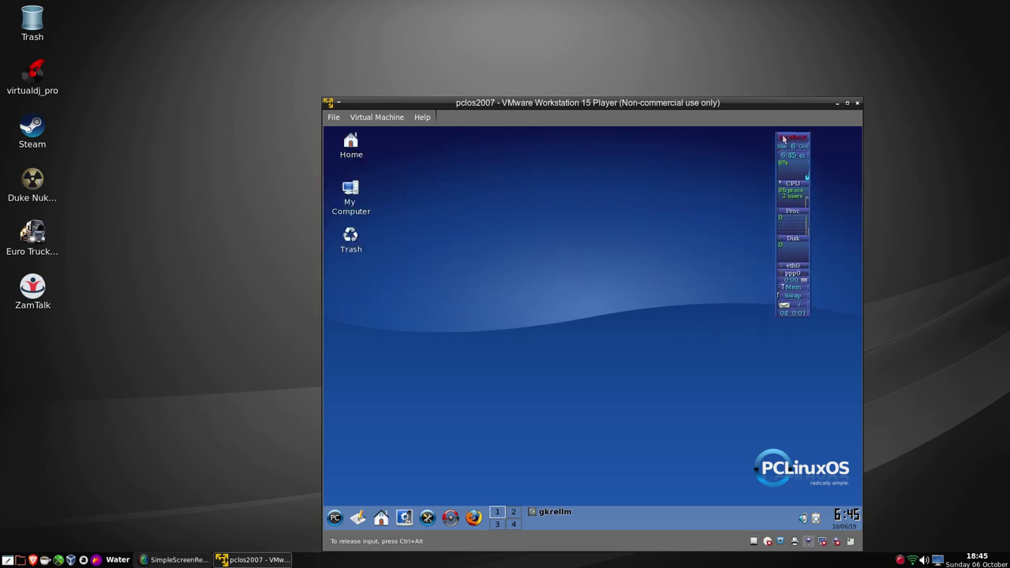
Step: Launch the PCLinuxOS Control Center from the panel, authenticating with the root password
{"action": "left_click", "coordinate": [427, 519]}
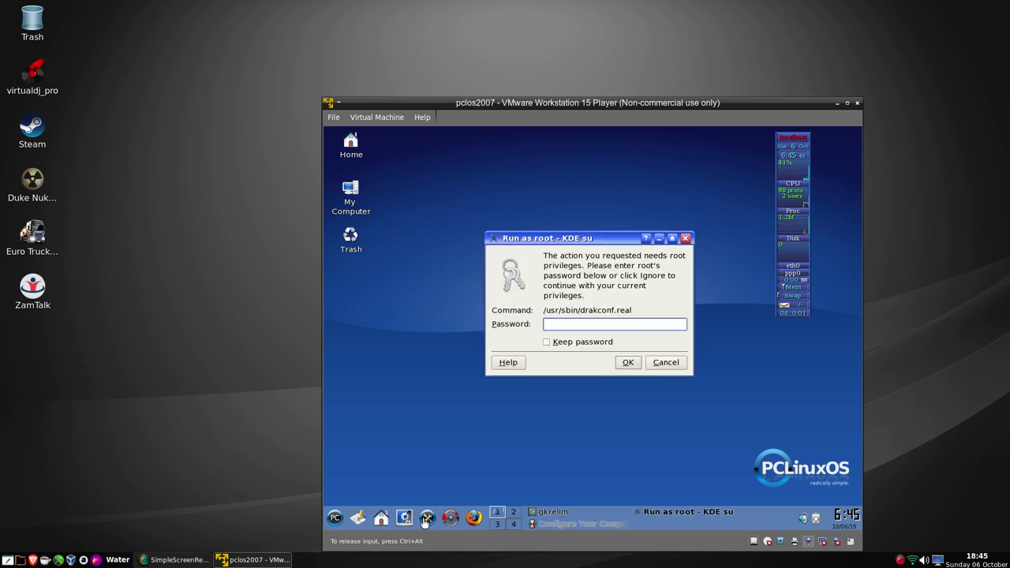
{"action": "type", "text": "***"}
{"action": "key", "text": "Return"}
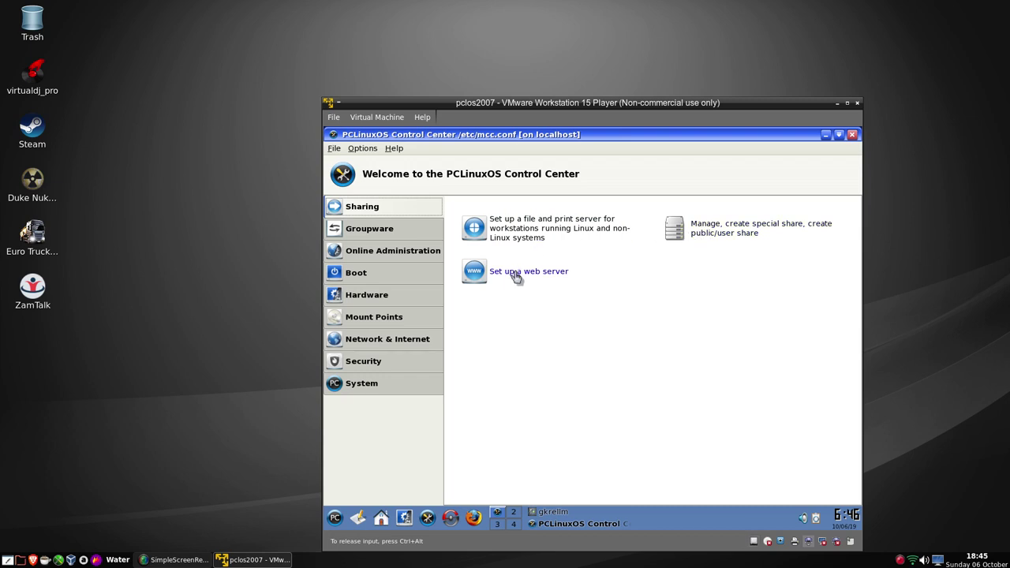
Step: Browse the Groupware, Online Administration and Boot categories of the Control Center
{"action": "left_click", "coordinate": [361, 229]}
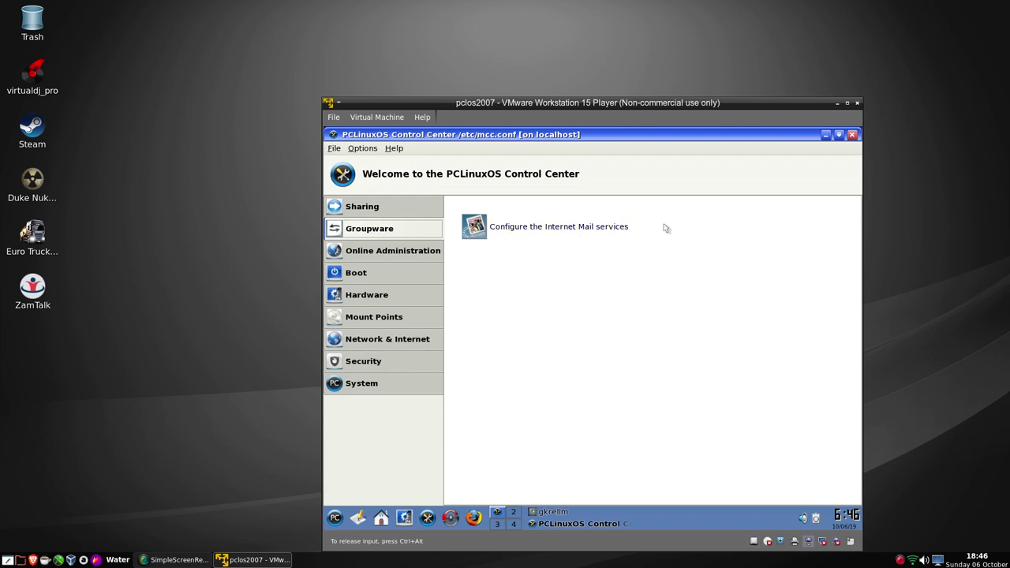
{"action": "left_click", "coordinate": [395, 254]}
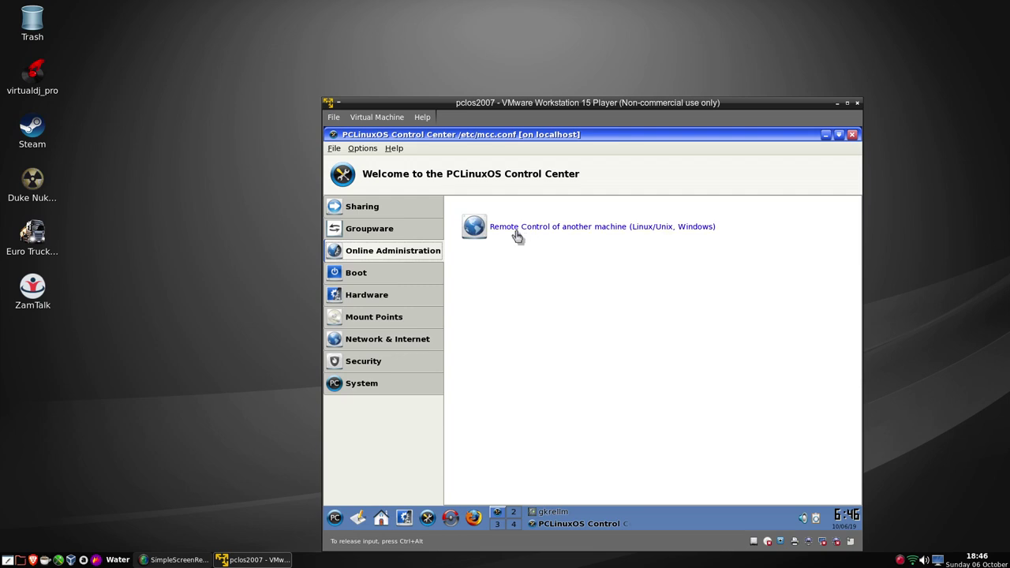
{"action": "left_click", "coordinate": [366, 276]}
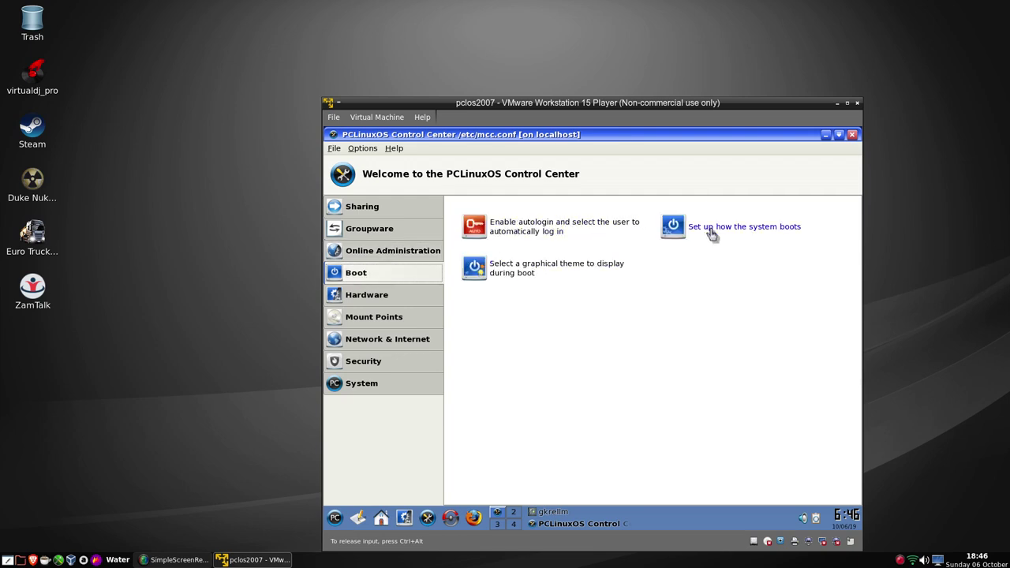
Step: Inspect the boot theme settings, cancel without changes, and show the Hardware tools
{"action": "left_click", "coordinate": [521, 273]}
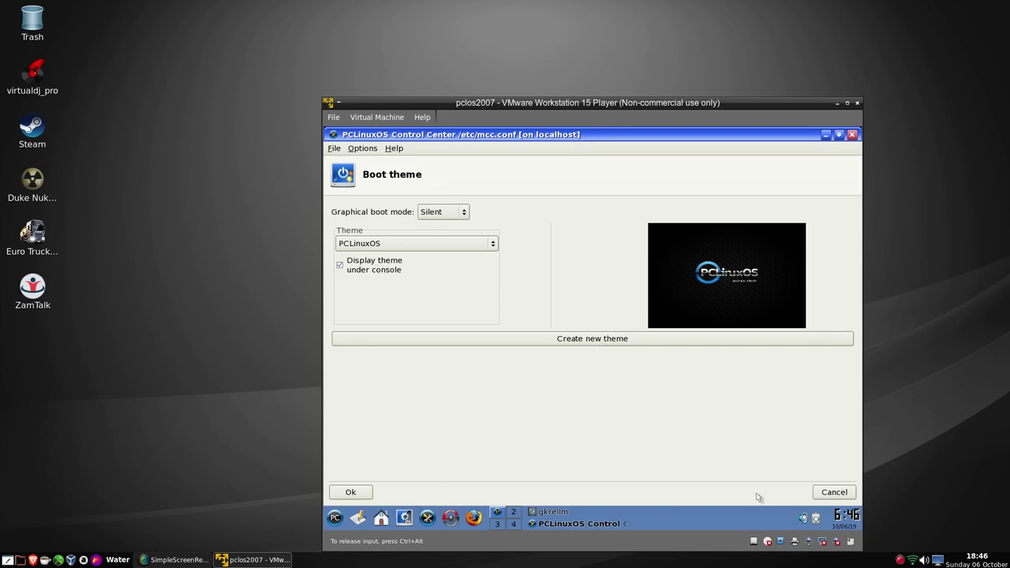
{"action": "left_click", "coordinate": [829, 491]}
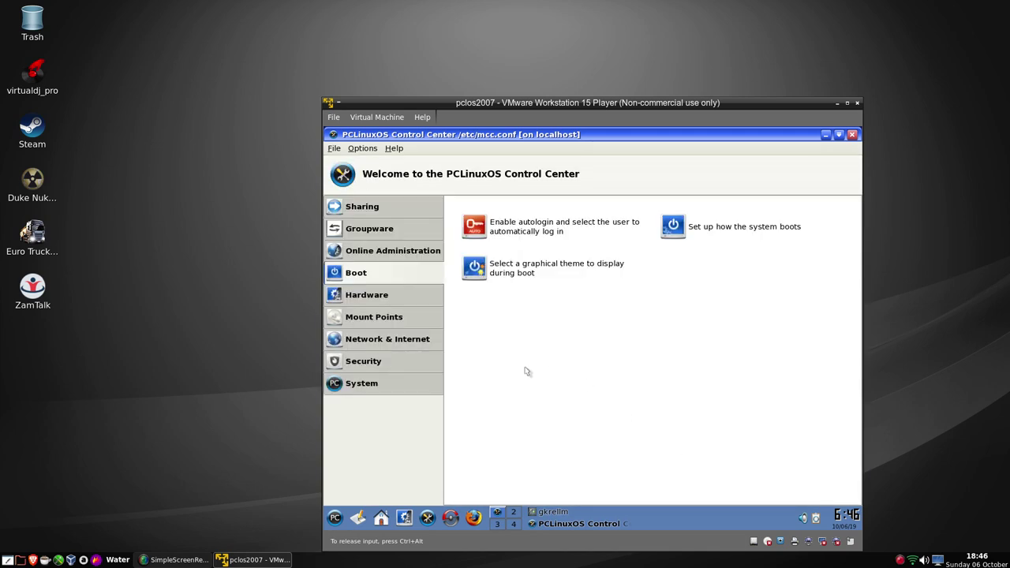
{"action": "left_click", "coordinate": [366, 293]}
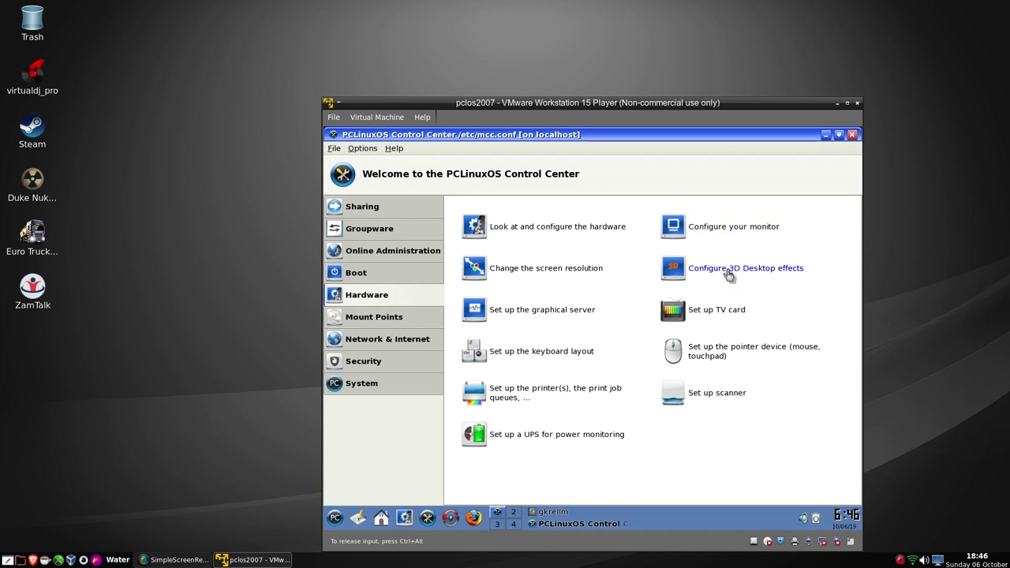
Step: Inspect 3D Desktop effects without changes, then browse Mount Points, Network & Internet and System
{"action": "left_click", "coordinate": [730, 272]}
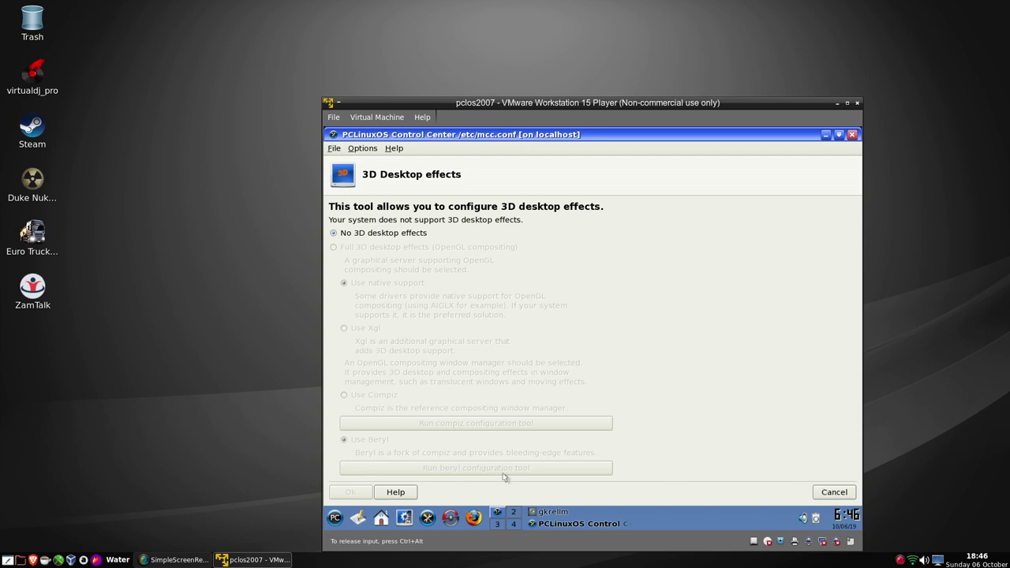
{"action": "left_click", "coordinate": [823, 496]}
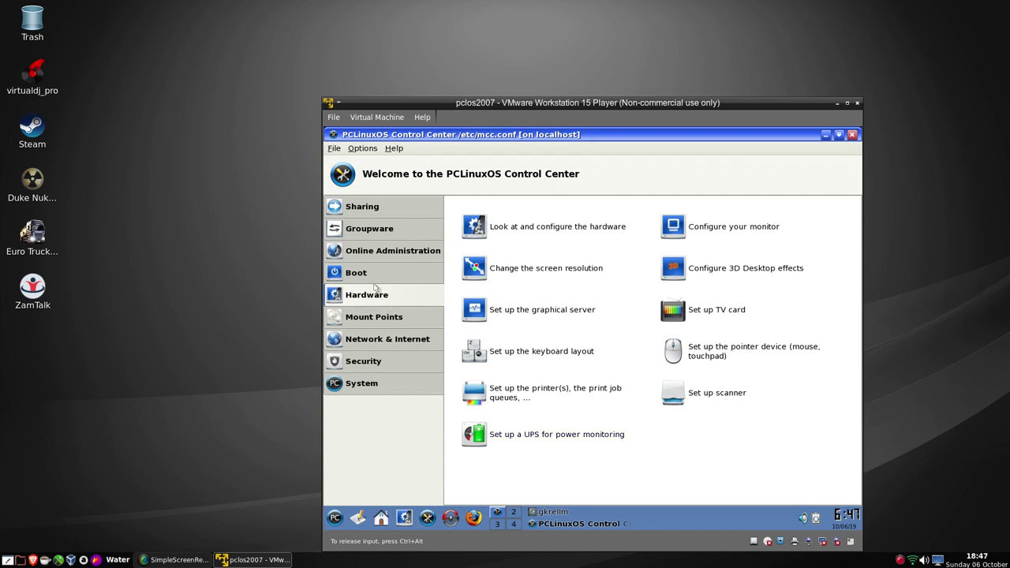
{"action": "left_click", "coordinate": [371, 320]}
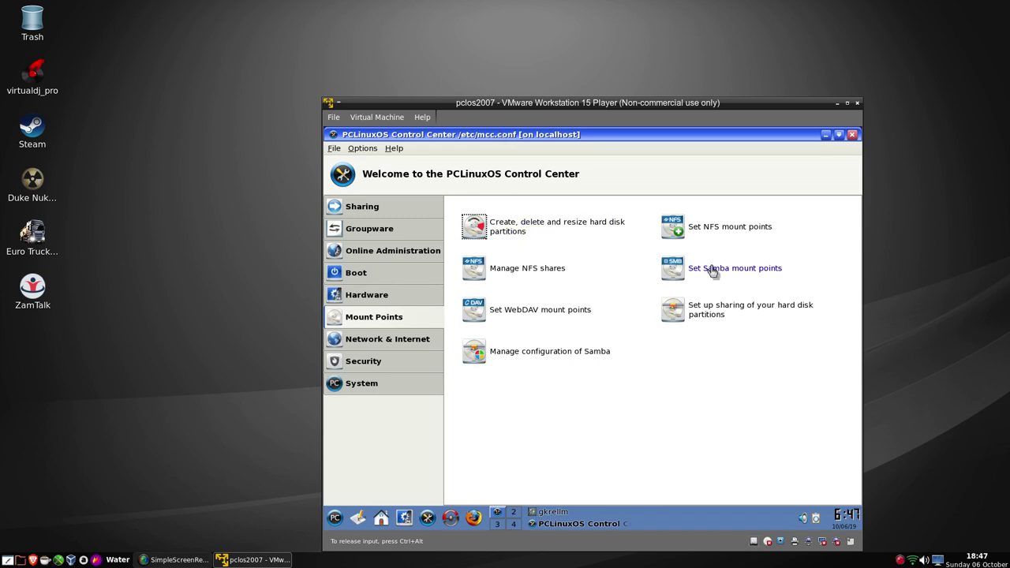
{"action": "left_click", "coordinate": [368, 341]}
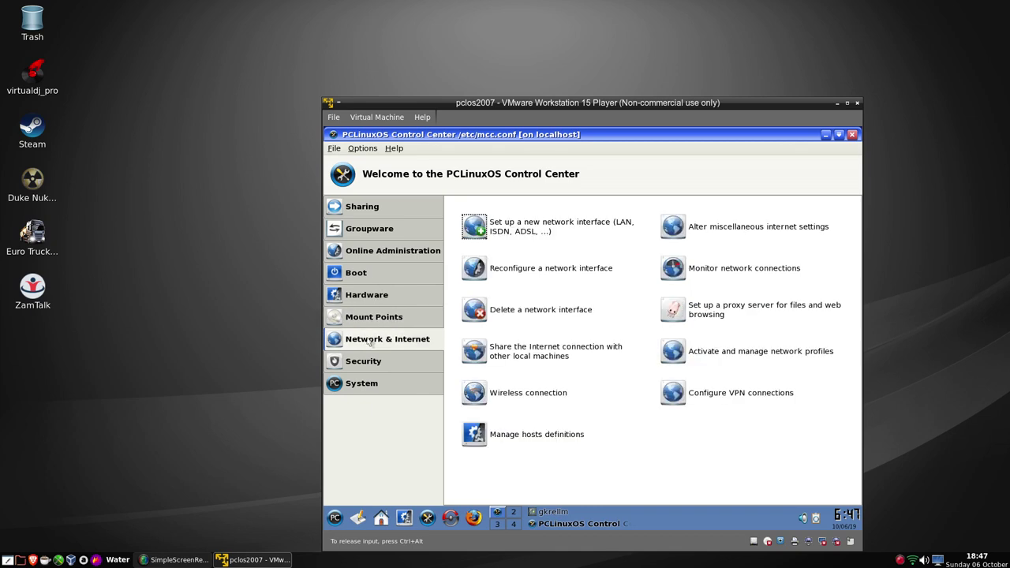
{"action": "left_click", "coordinate": [371, 388]}
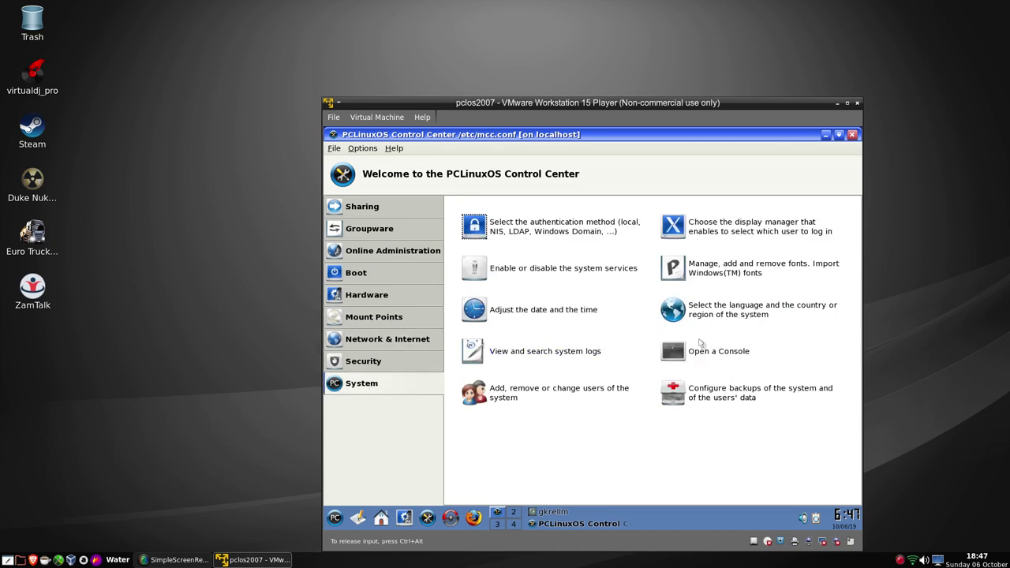
Step: Open the users manager, check the Groups list, and return to the Users list
{"action": "left_click", "coordinate": [498, 397]}
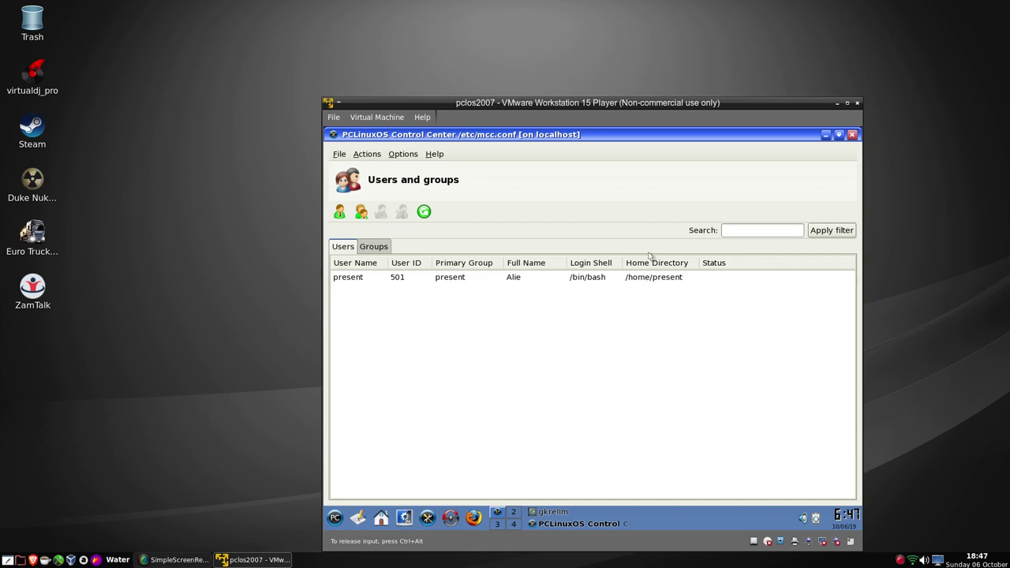
{"action": "left_click", "coordinate": [374, 247]}
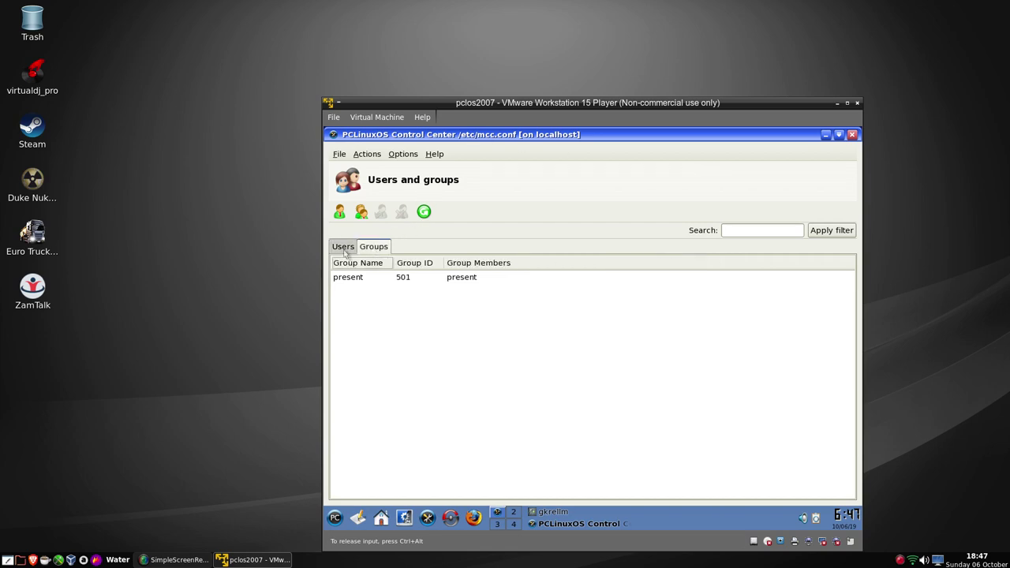
{"action": "left_click", "coordinate": [344, 247]}
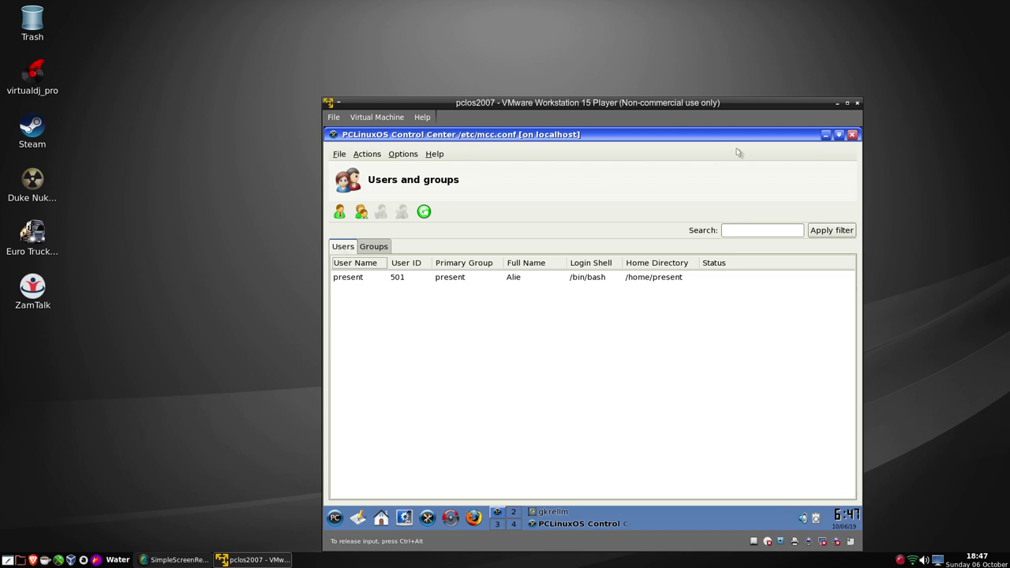
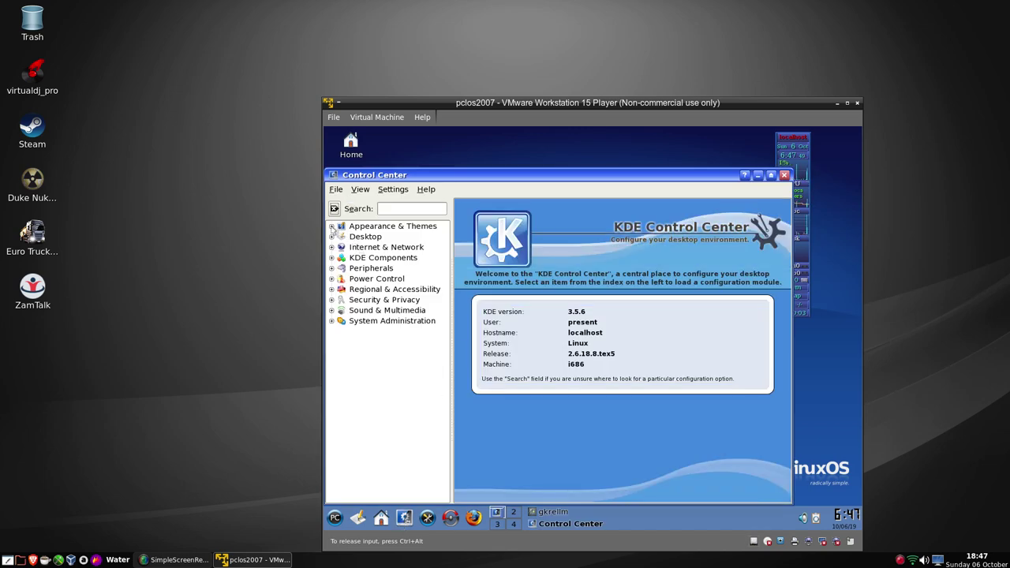
Step: Pick the Kaleidoscope saver under Rapid Motion in Screen Saver settings and run a full-screen test
{"action": "left_click", "coordinate": [335, 228]}
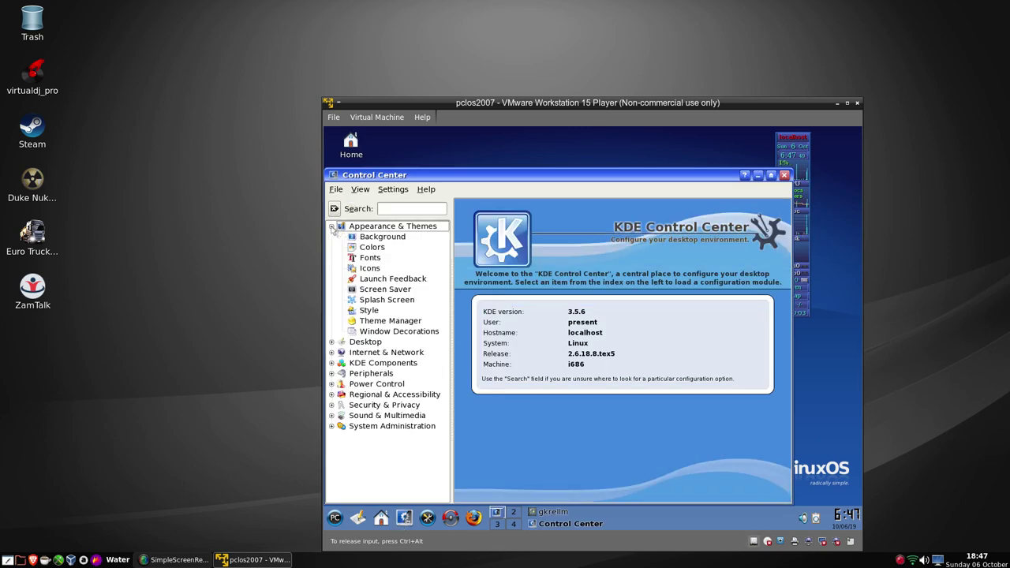
{"action": "left_click", "coordinate": [366, 290]}
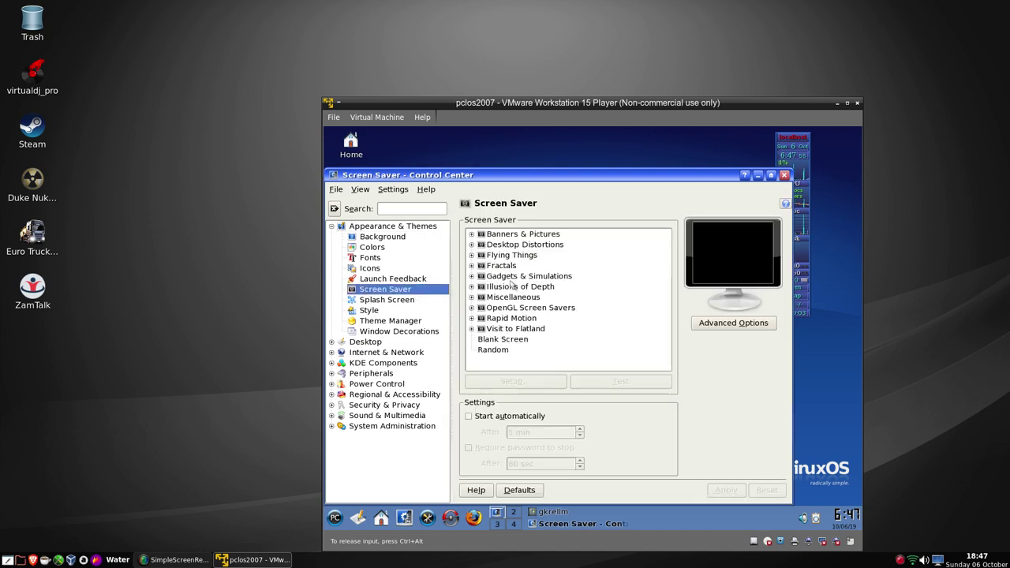
{"action": "left_click", "coordinate": [495, 321]}
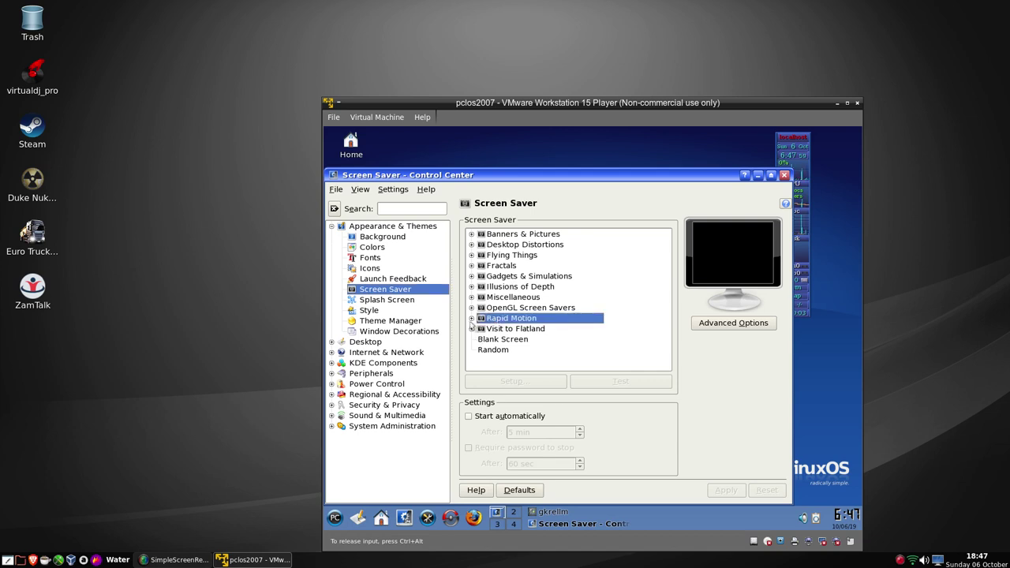
{"action": "left_click", "coordinate": [472, 318]}
{"action": "left_click", "coordinate": [512, 310]}
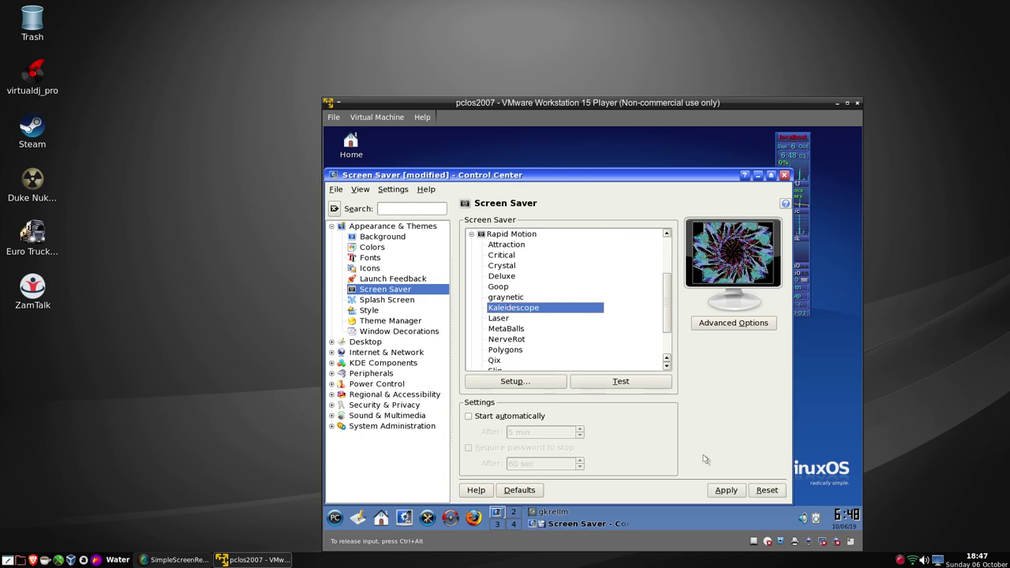
{"action": "left_click", "coordinate": [600, 382]}
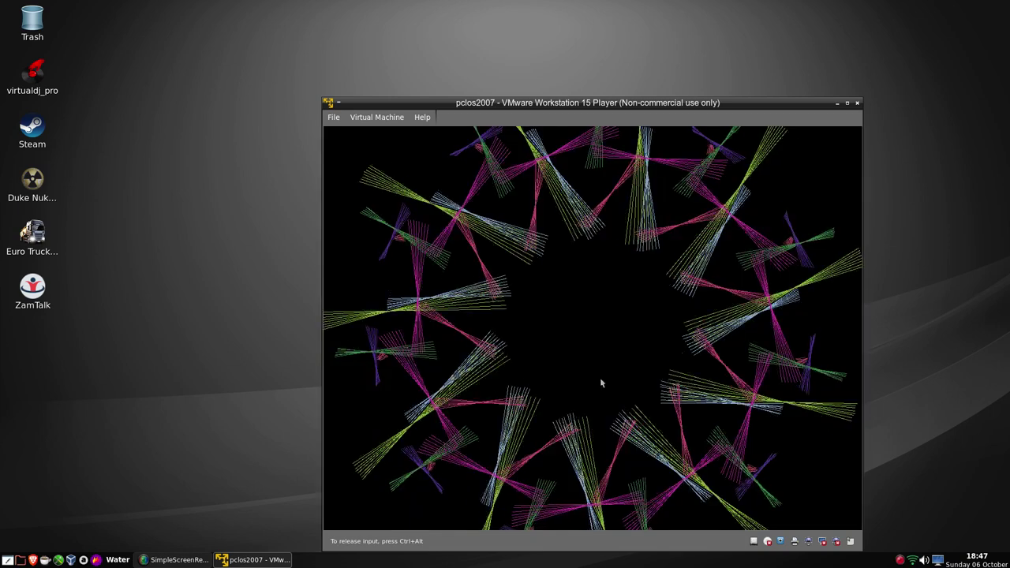
{"action": "left_click", "coordinate": [601, 383]}
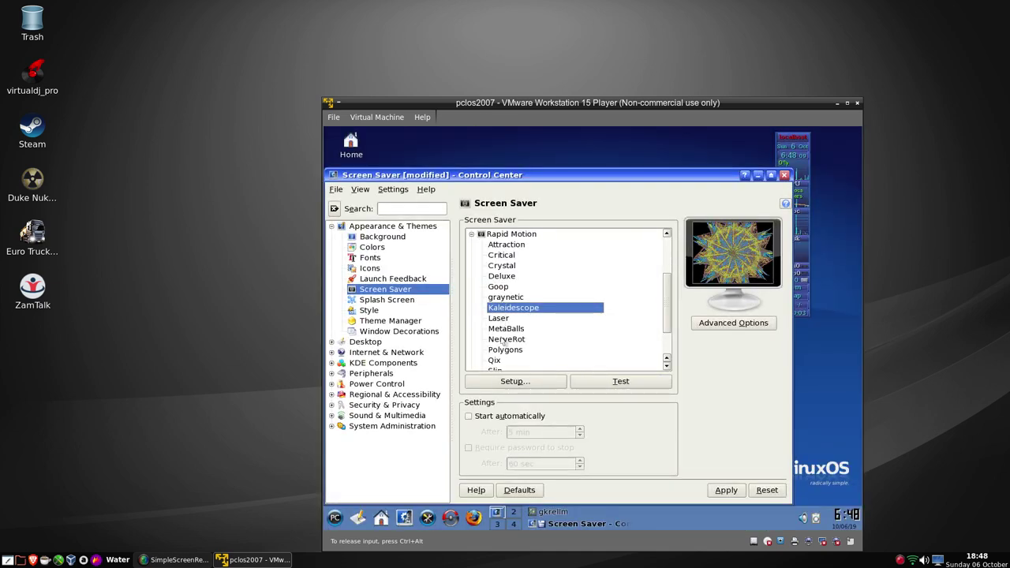
{"action": "scroll", "coordinate": [502, 341], "scroll_direction": "down", "scroll_amount": 2}
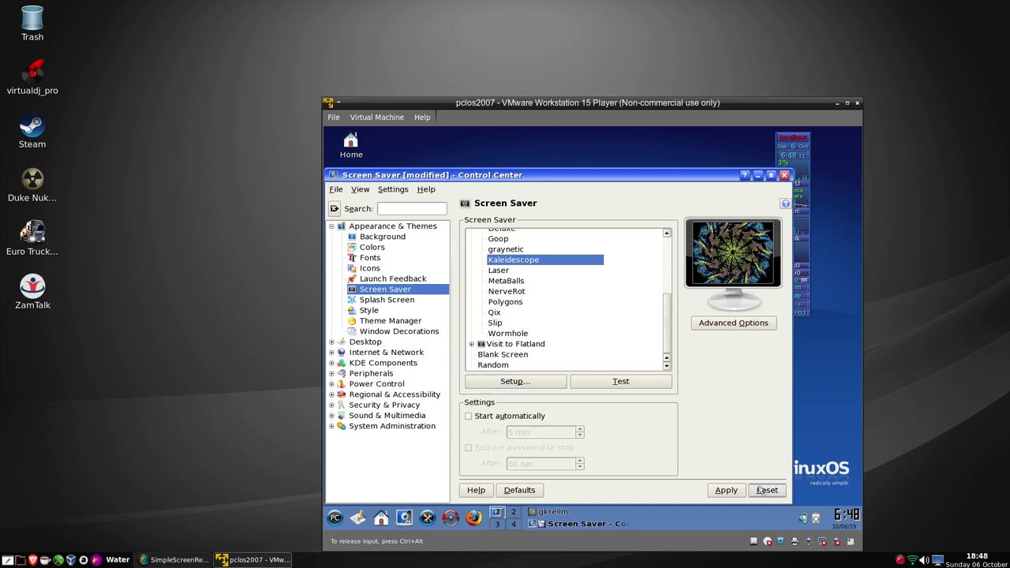
Step: Discard the pending screen saver change, then apply Klearlook as the widget style after trying Platinum
{"action": "left_click", "coordinate": [377, 301]}
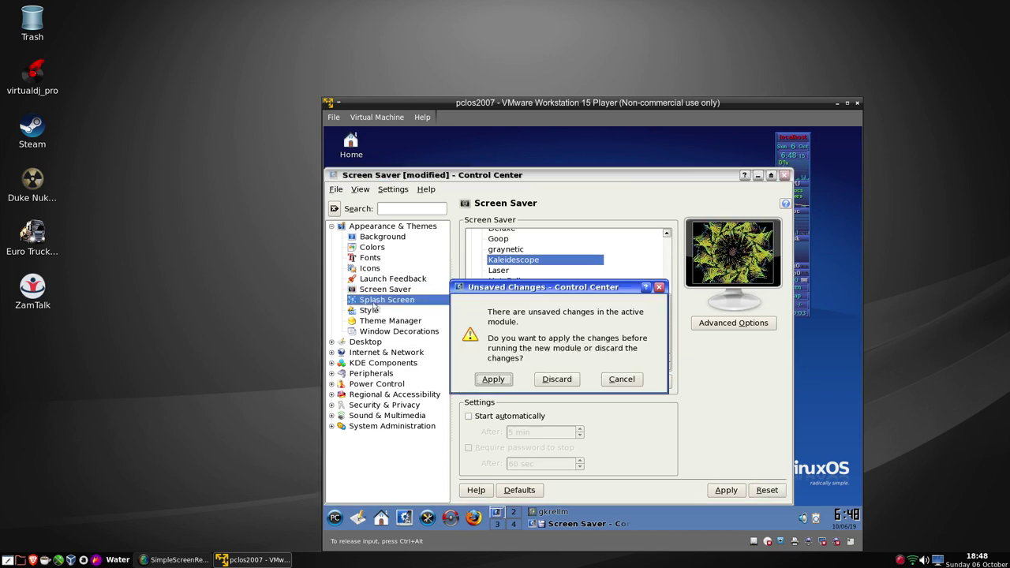
{"action": "left_click", "coordinate": [556, 380]}
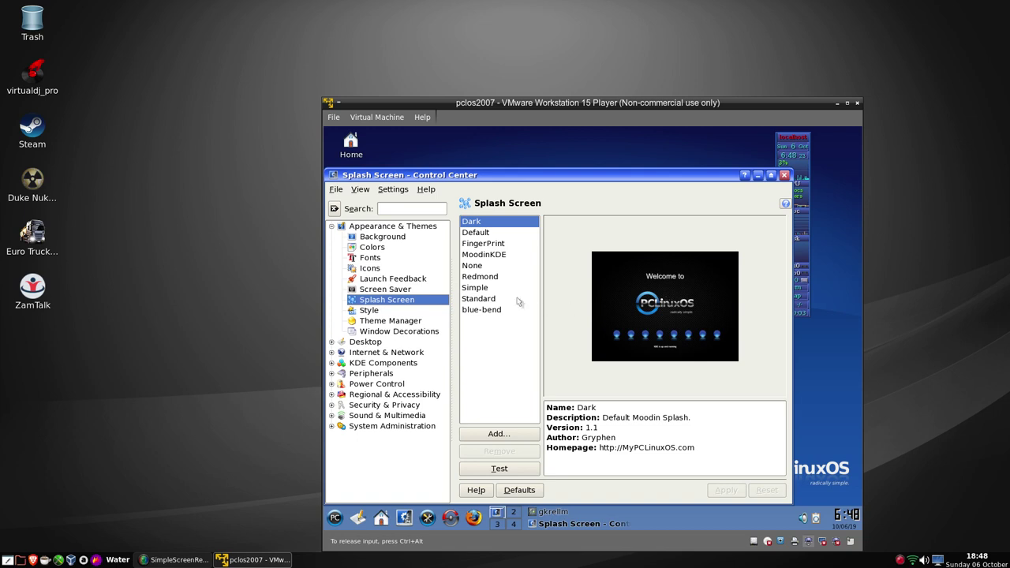
{"action": "left_click", "coordinate": [371, 311]}
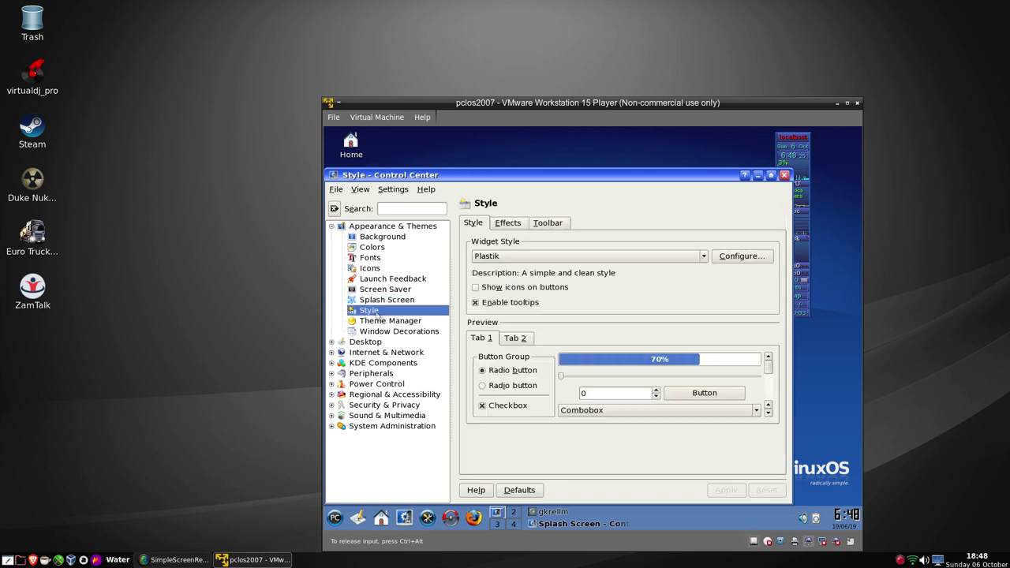
{"action": "left_click", "coordinate": [564, 256]}
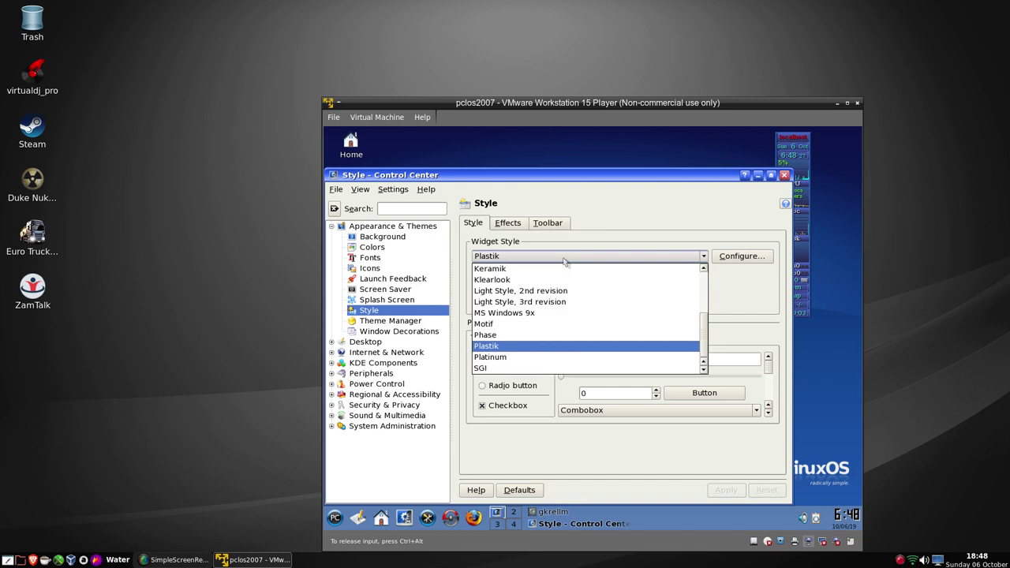
{"action": "left_click", "coordinate": [552, 360]}
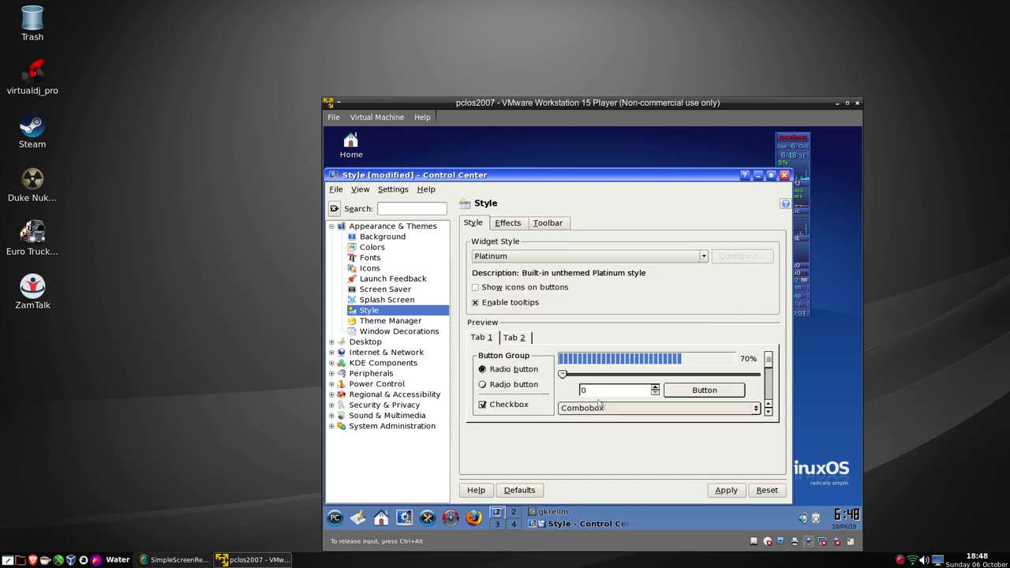
{"action": "left_click", "coordinate": [510, 256]}
{"action": "left_click", "coordinate": [510, 281]}
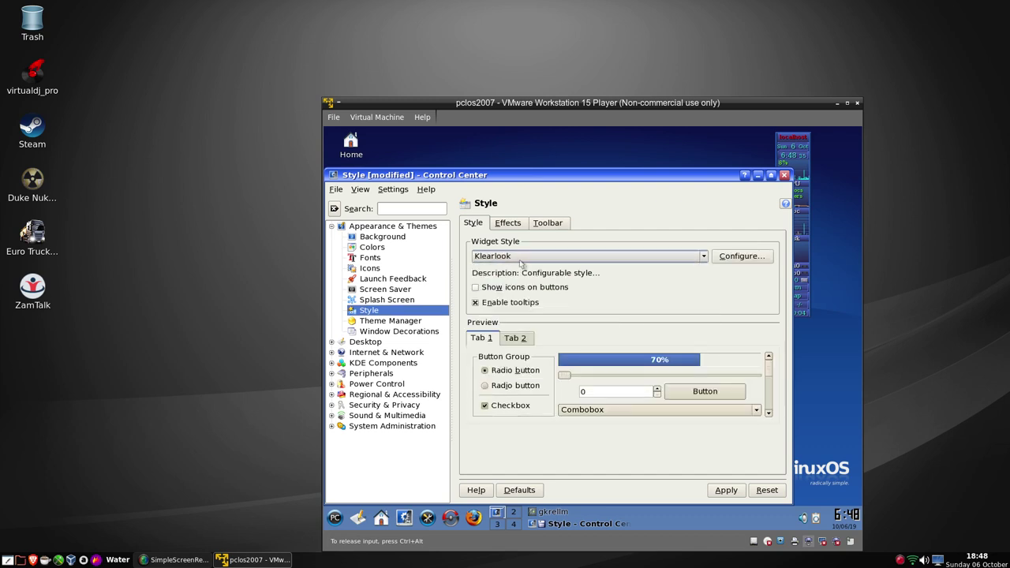
{"action": "left_click", "coordinate": [725, 491]}
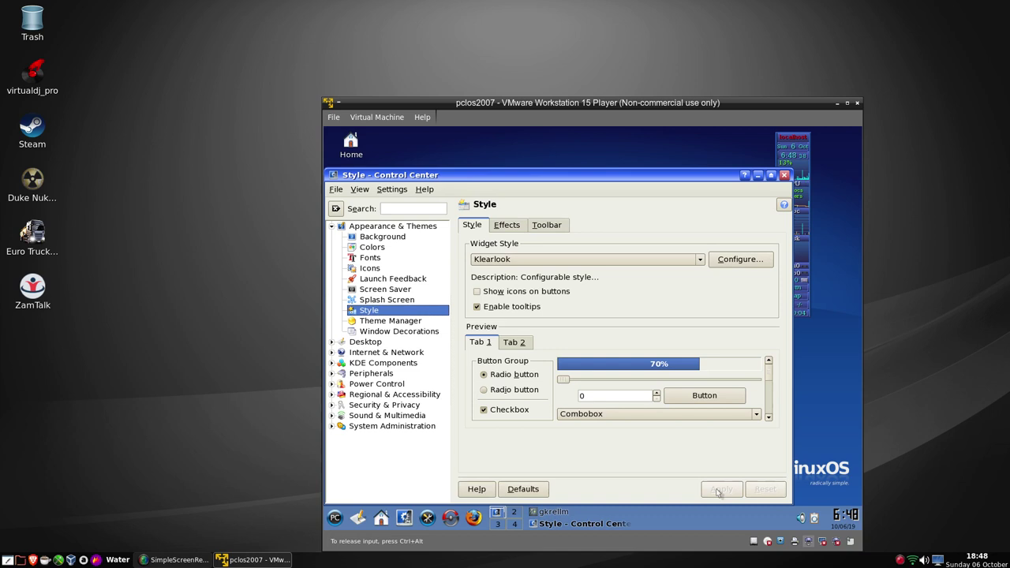
Step: Apply Plastik as the window decoration after trying KDE 1, then close the Control Center
{"action": "left_click", "coordinate": [381, 322]}
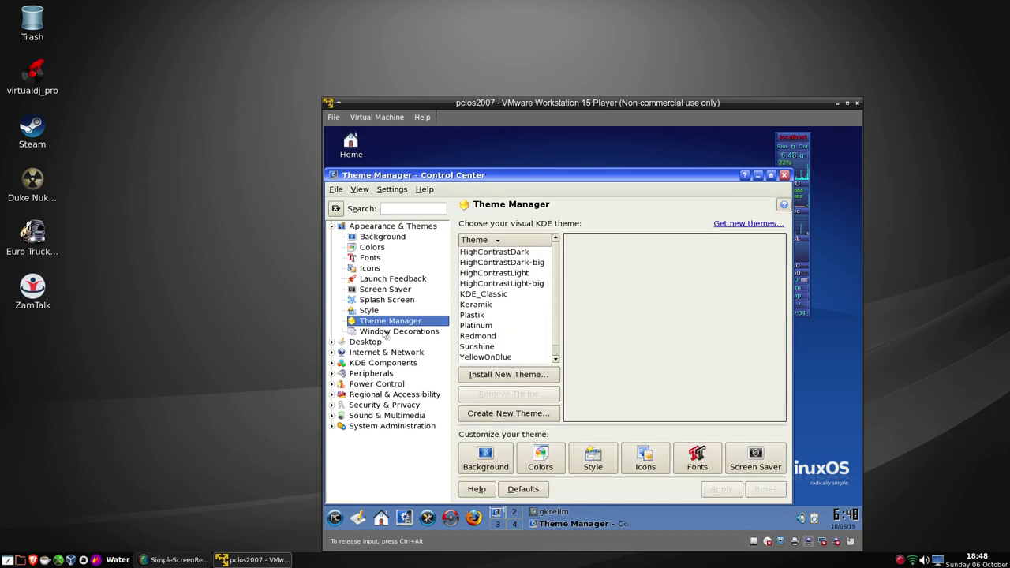
{"action": "left_click", "coordinate": [383, 331]}
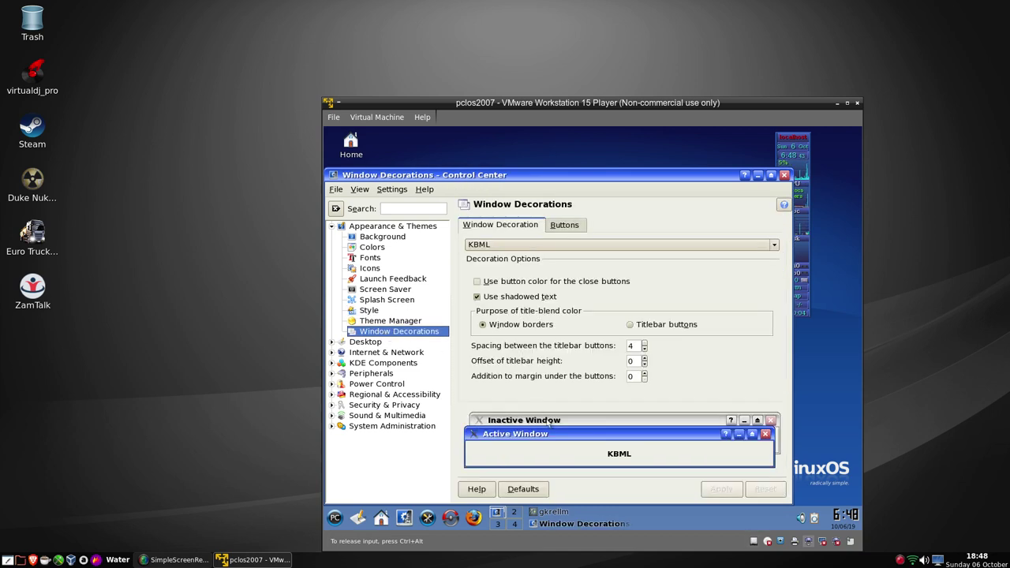
{"action": "left_click", "coordinate": [520, 247]}
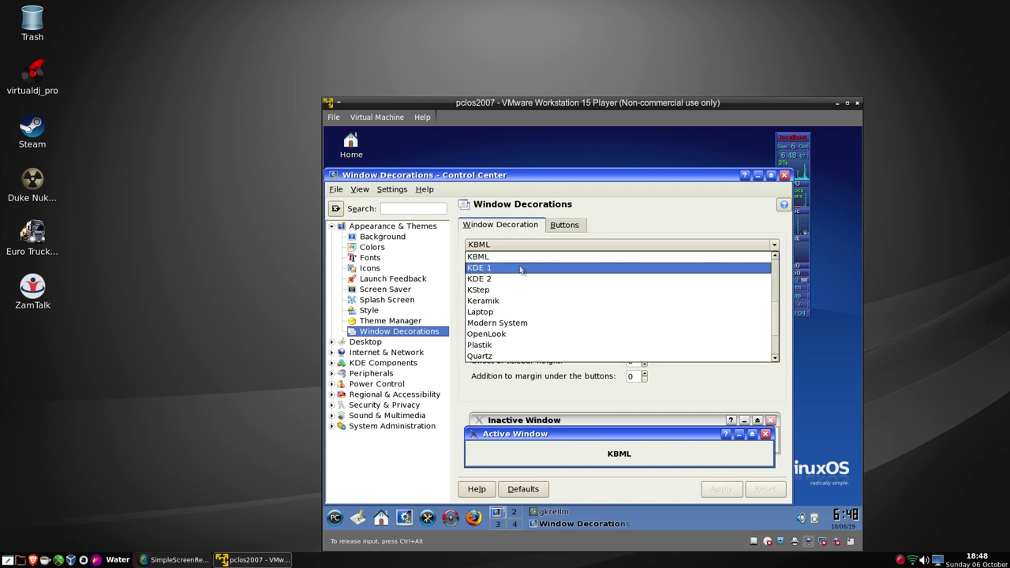
{"action": "left_click", "coordinate": [520, 270]}
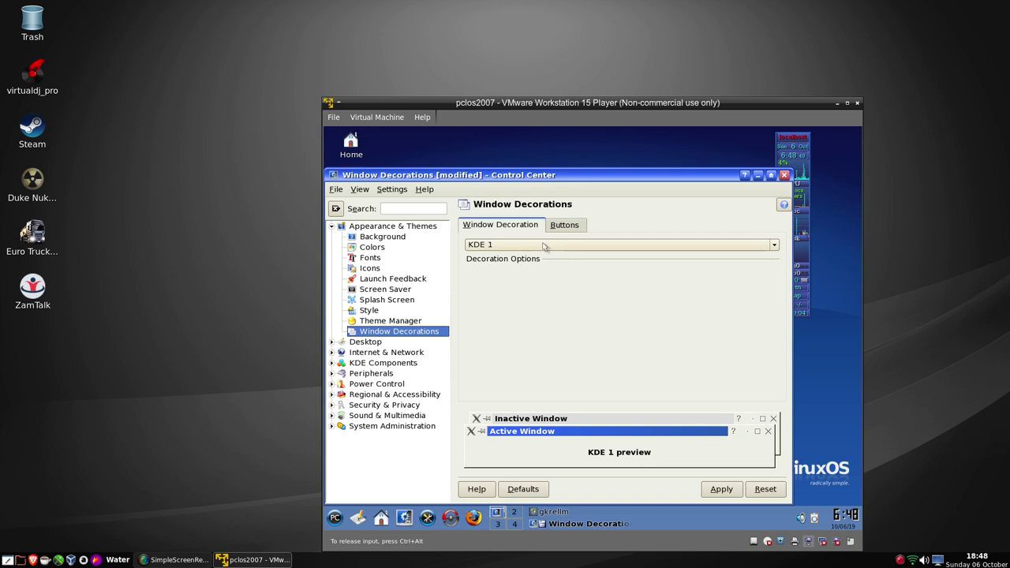
{"action": "left_click", "coordinate": [545, 247]}
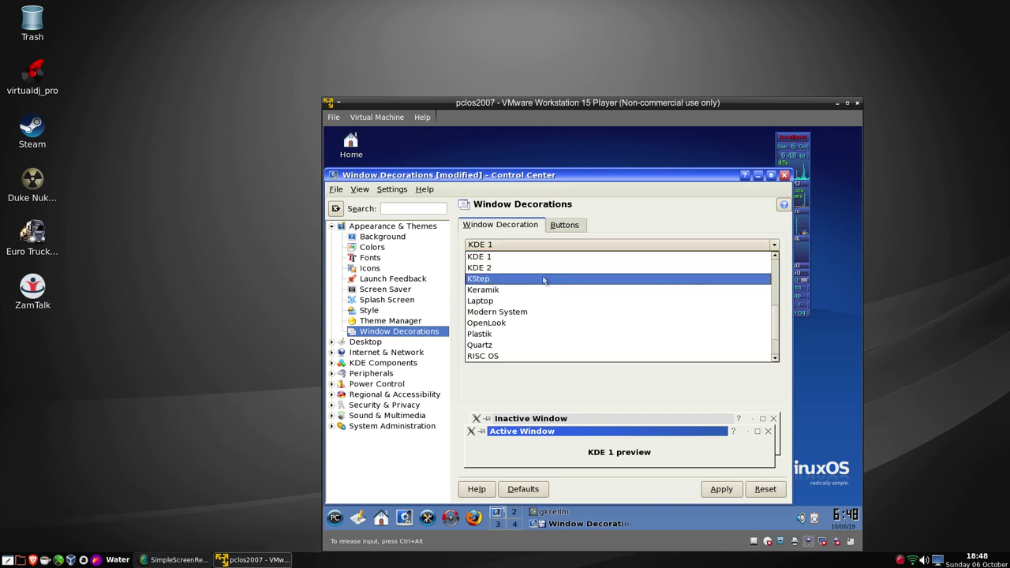
{"action": "left_click", "coordinate": [544, 339]}
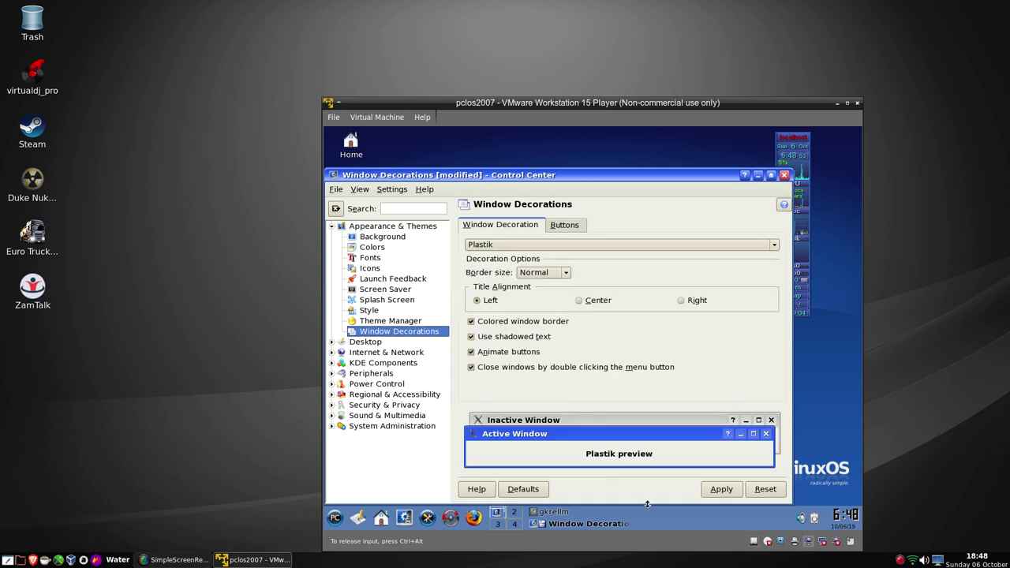
{"action": "left_click", "coordinate": [726, 492]}
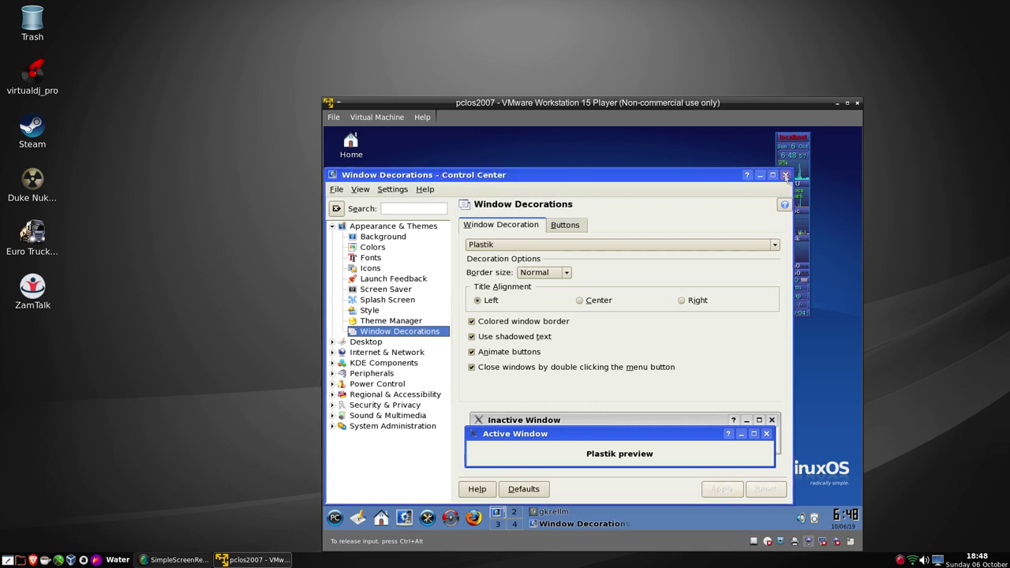
{"action": "left_click", "coordinate": [785, 174]}
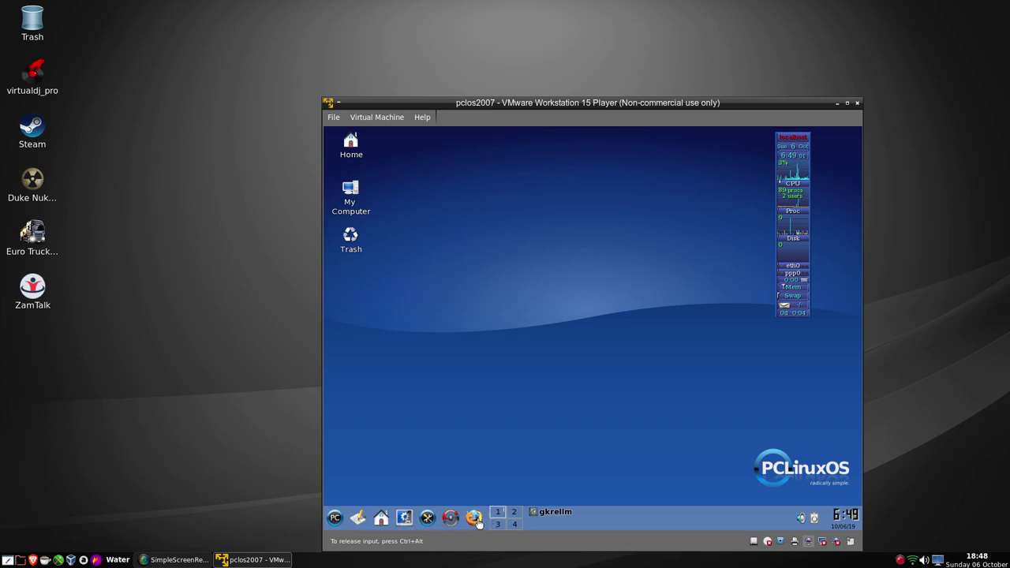
Step: Launch Firefox in the guest, accepting both certificate prompts and the encrypted-page warning
{"action": "left_click", "coordinate": [474, 519]}
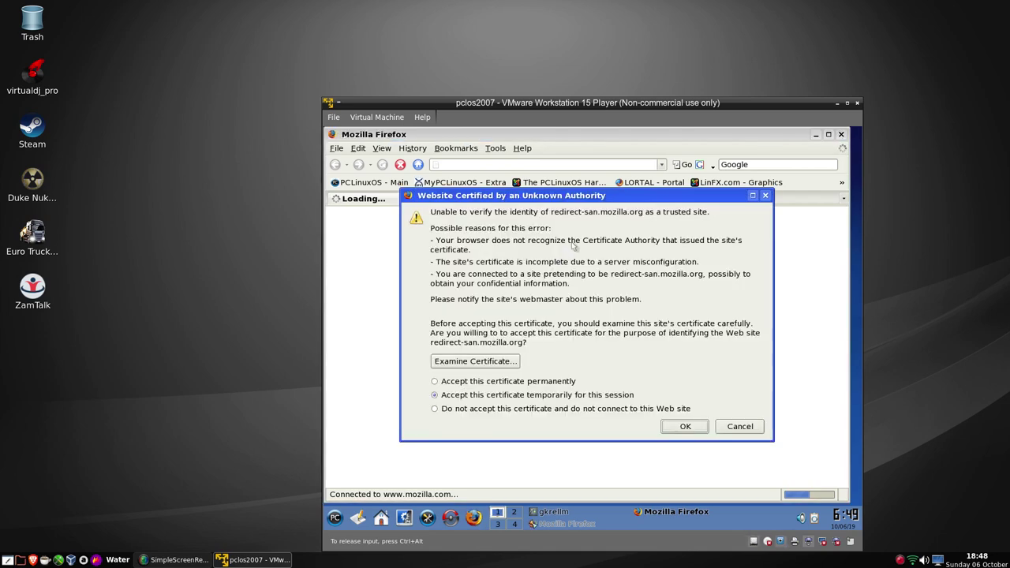
{"action": "left_click", "coordinate": [682, 427]}
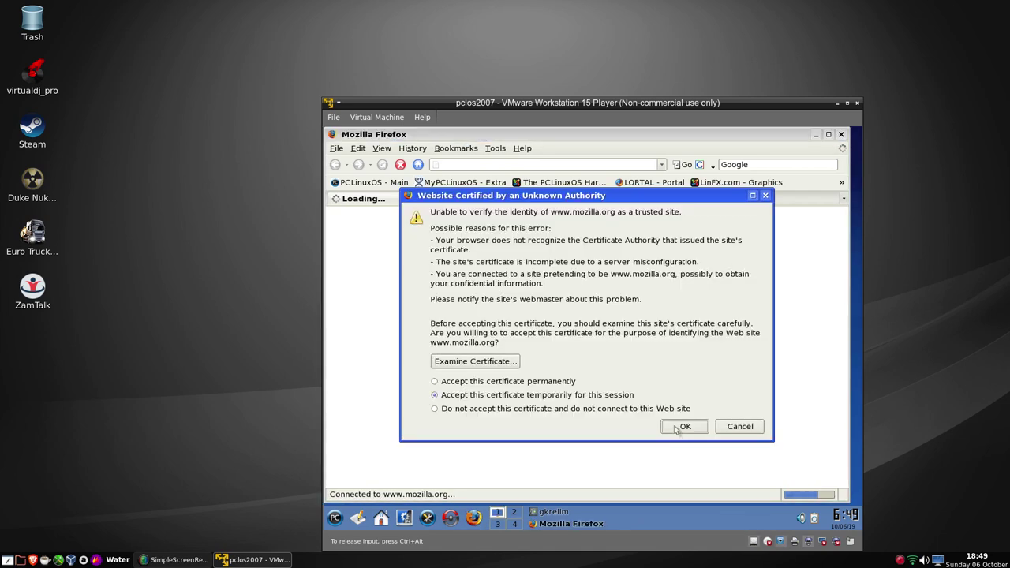
{"action": "left_click", "coordinate": [678, 429]}
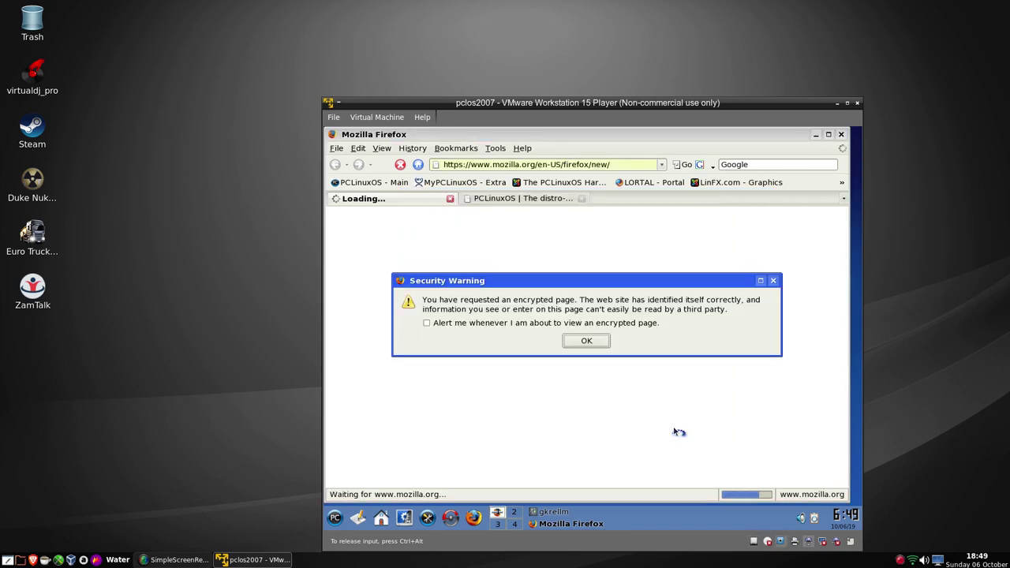
{"action": "left_click", "coordinate": [582, 340]}
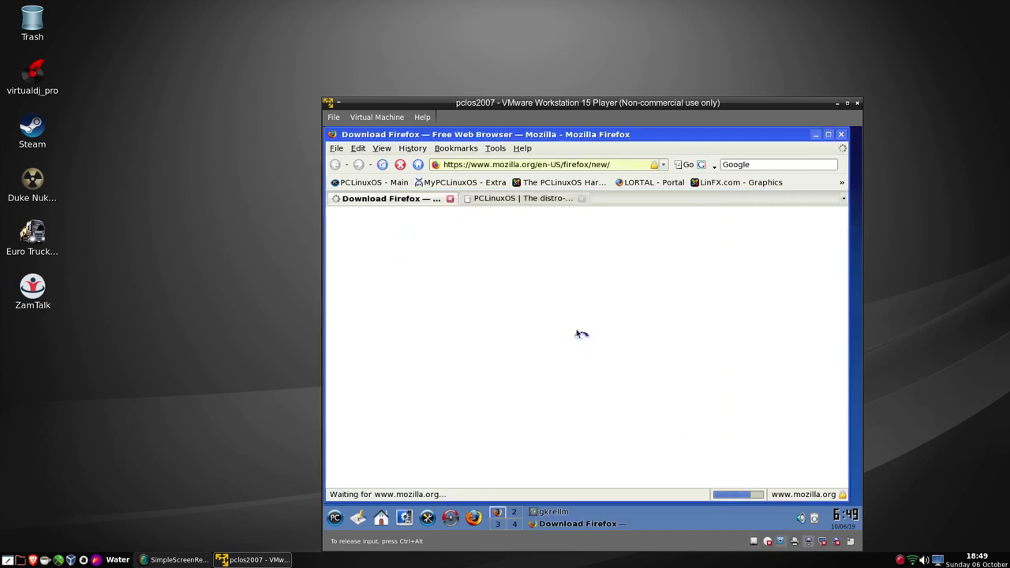
Step: Switch to the PCLinuxOS welcome tab, then close Firefox along with both tabs
{"action": "left_click", "coordinate": [511, 201]}
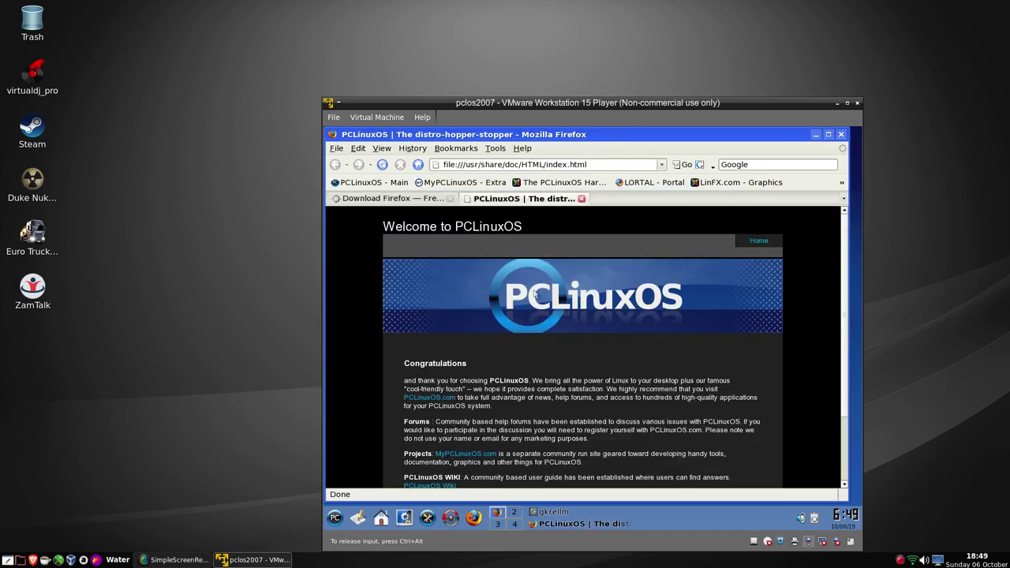
{"action": "scroll", "coordinate": [533, 290], "scroll_direction": "down", "scroll_amount": 3}
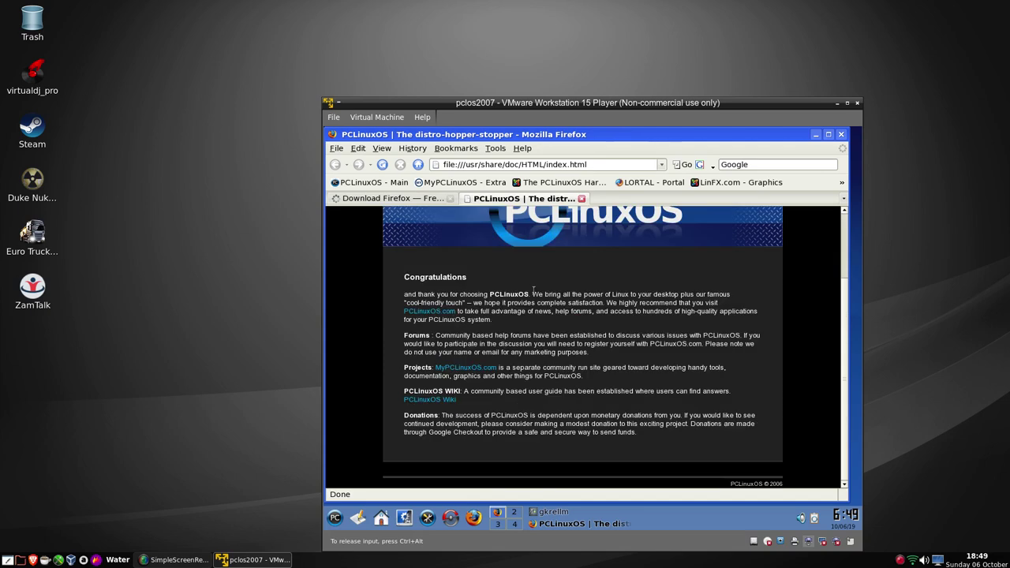
{"action": "left_click", "coordinate": [841, 135]}
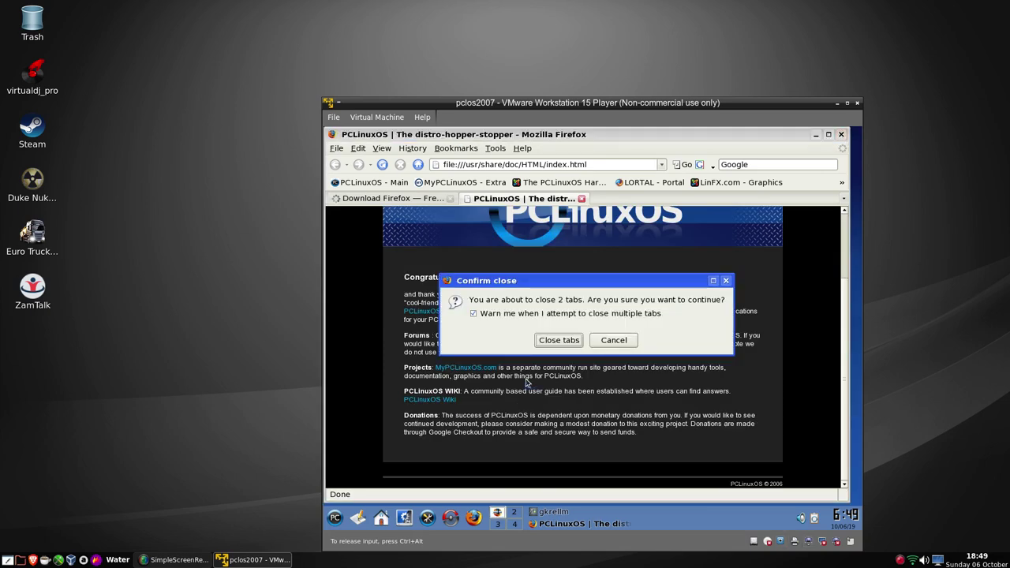
{"action": "left_click", "coordinate": [569, 341]}
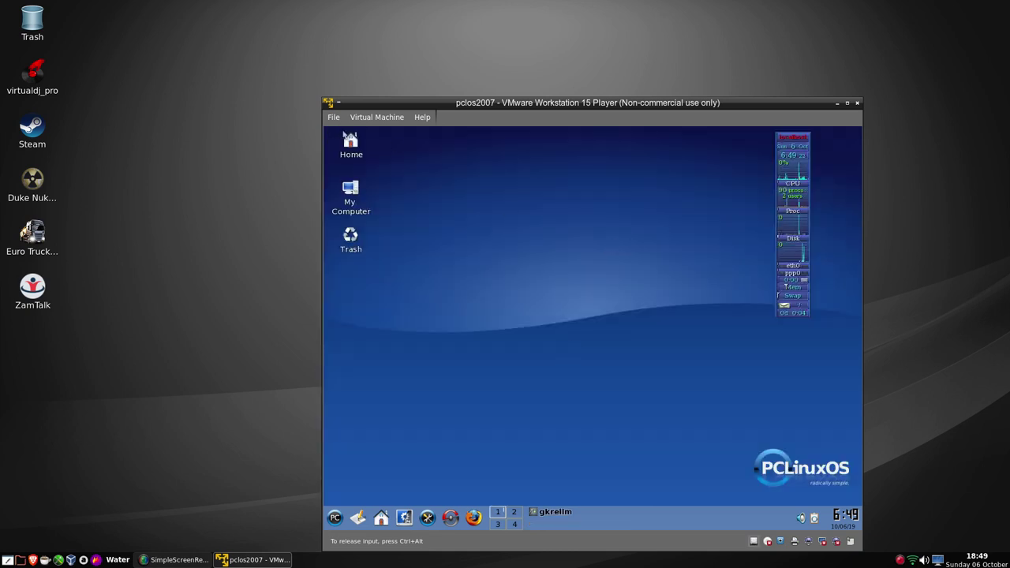
Step: Log out from the guest's PC menu and choose Turn Off Computer
{"action": "left_click", "coordinate": [336, 519]}
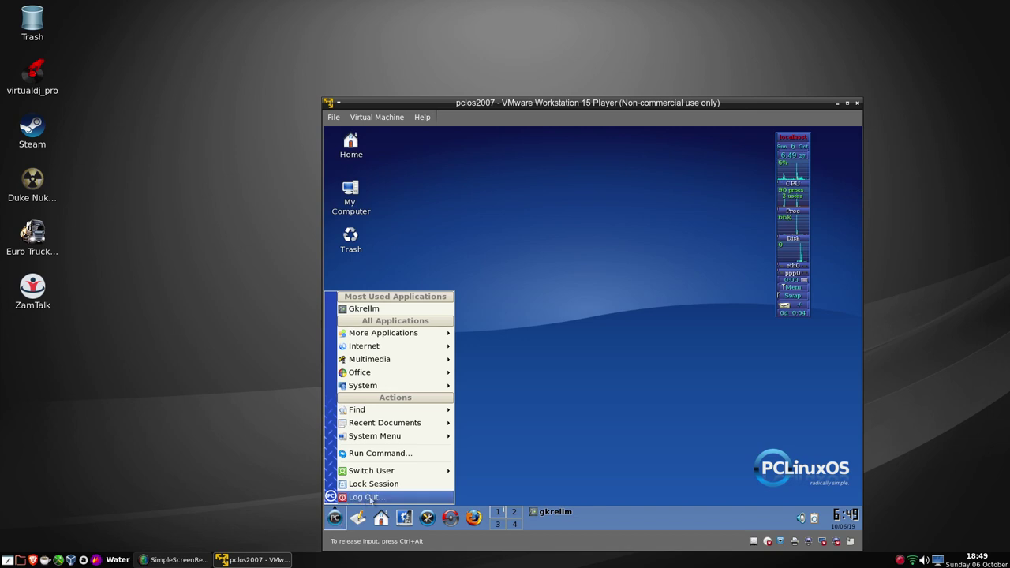
{"action": "left_click", "coordinate": [371, 499]}
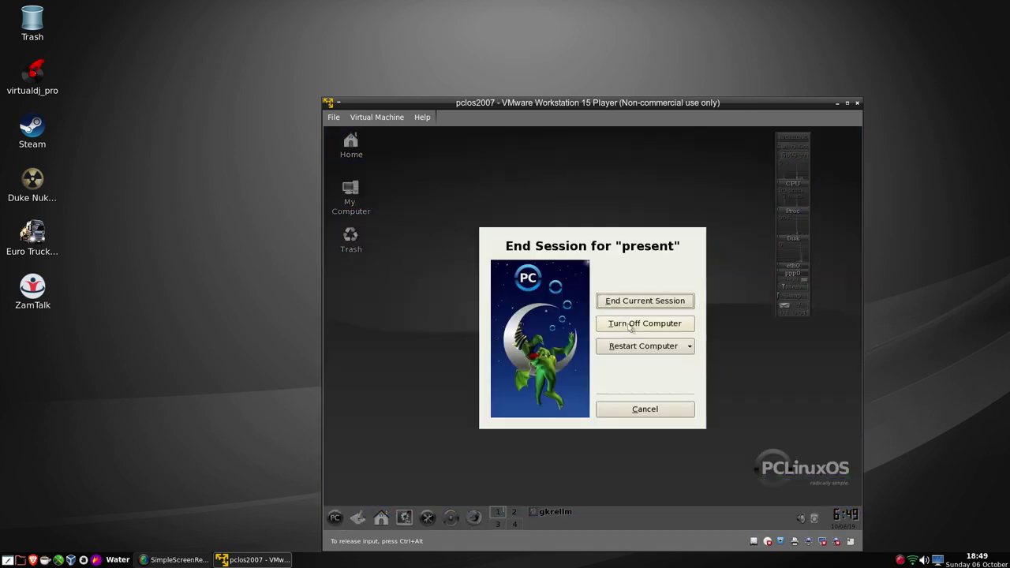
{"action": "left_click", "coordinate": [631, 326]}
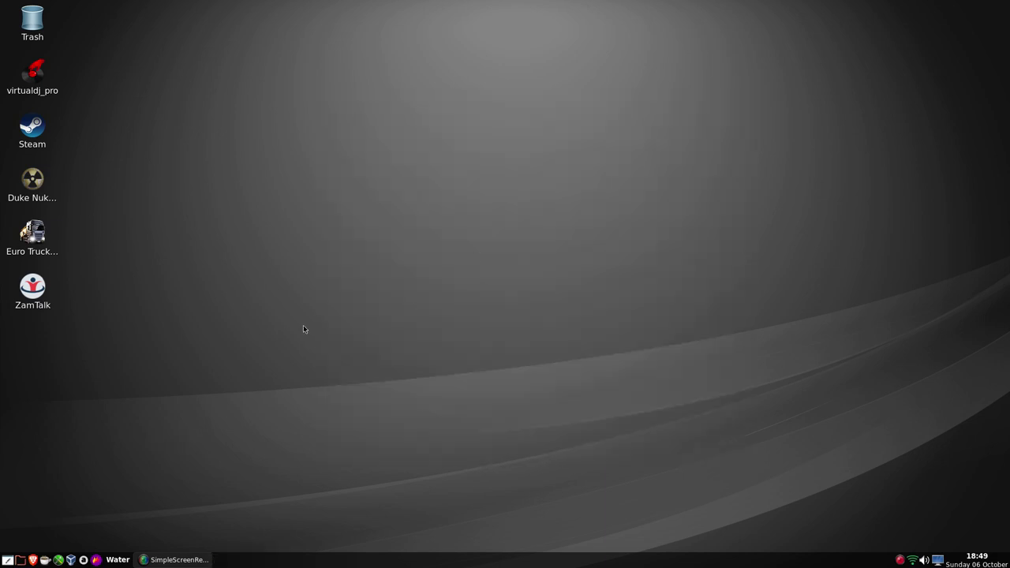
Step: Start VMware Player from the desktop menu under Applications > More Applications
{"action": "right_click", "coordinate": [327, 205]}
{"action": "mouse_move", "coordinate": [349, 226]}
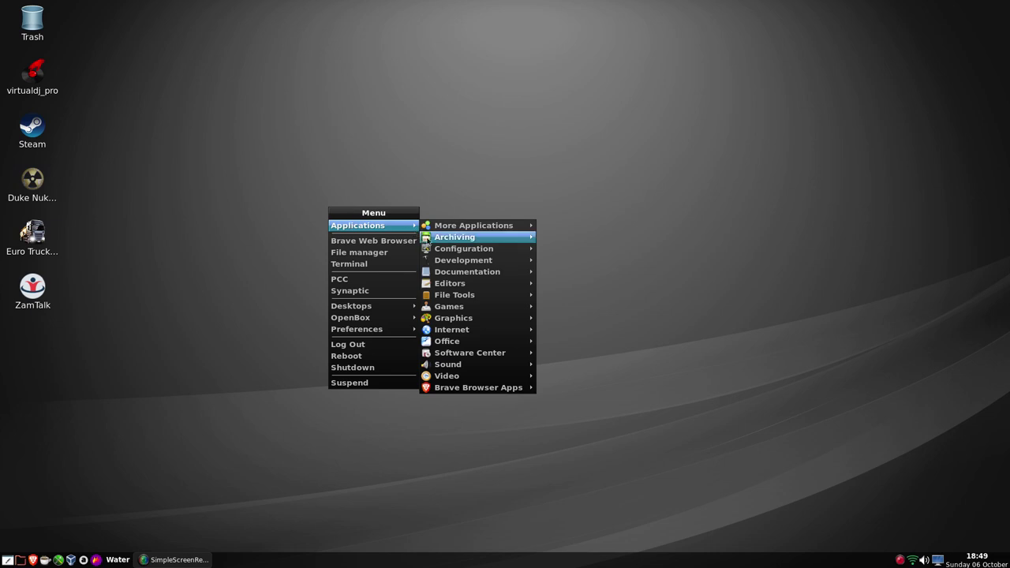
{"action": "mouse_move", "coordinate": [447, 253]}
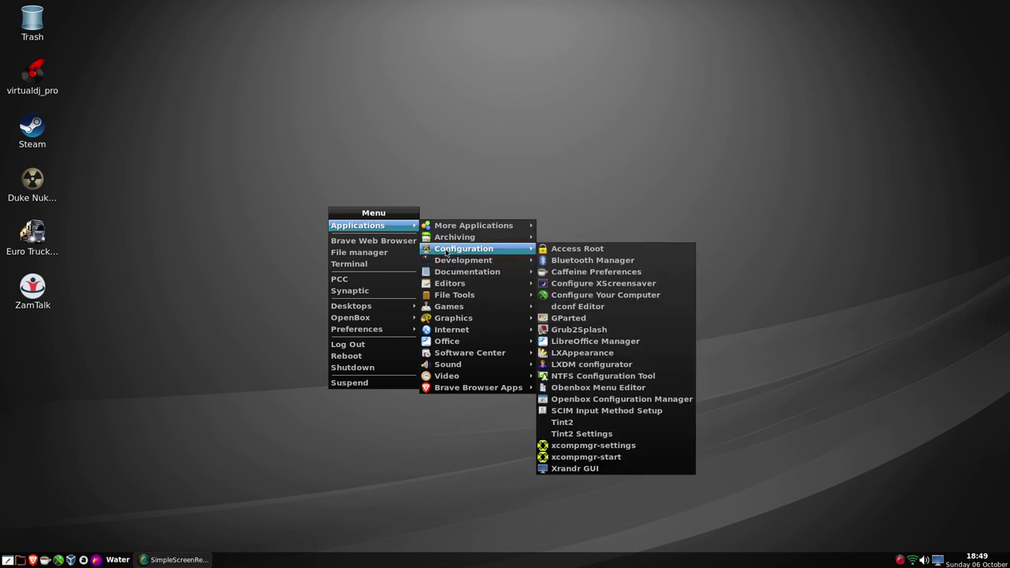
{"action": "mouse_move", "coordinate": [447, 226]}
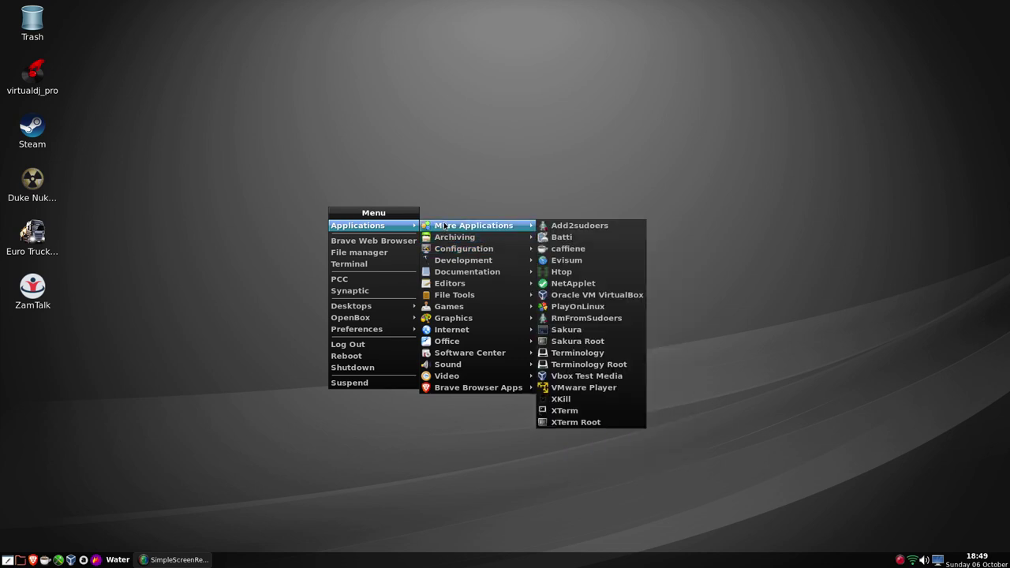
{"action": "left_click", "coordinate": [578, 389]}
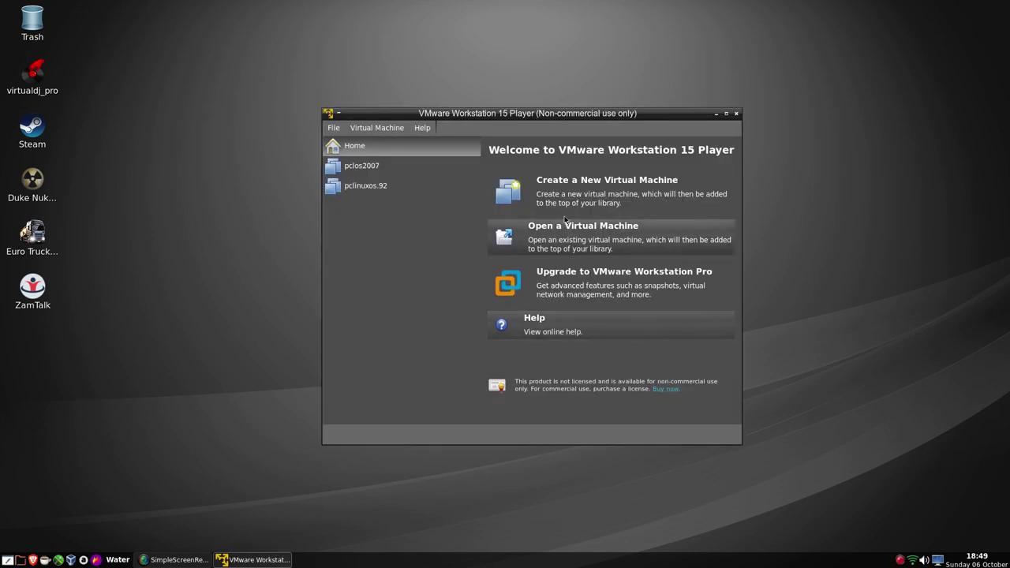
Step: Begin a new virtual machine using pclinuxos-kde-2010.12.iso as the installer image
{"action": "left_click", "coordinate": [557, 199]}
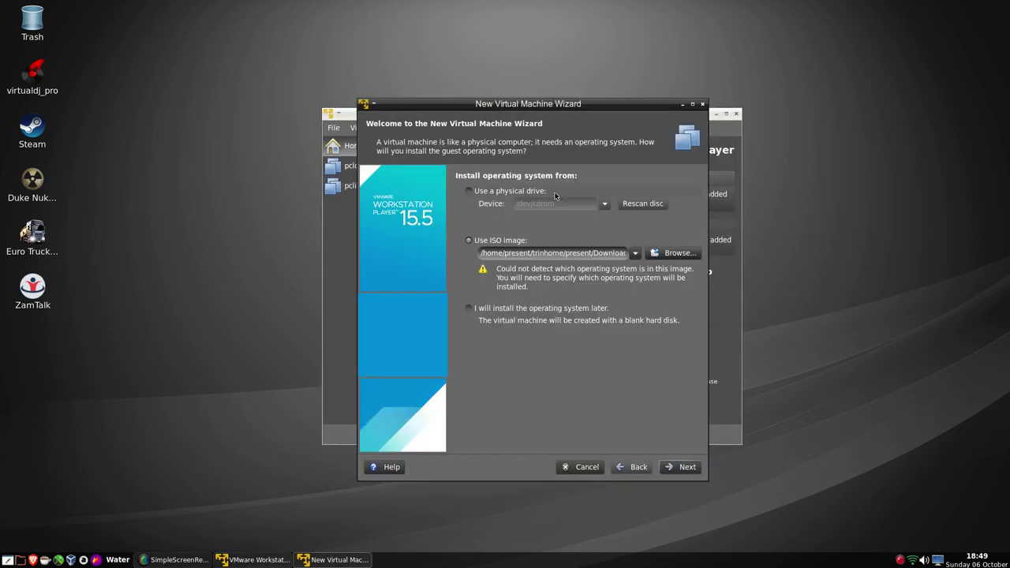
{"action": "left_click", "coordinate": [669, 253]}
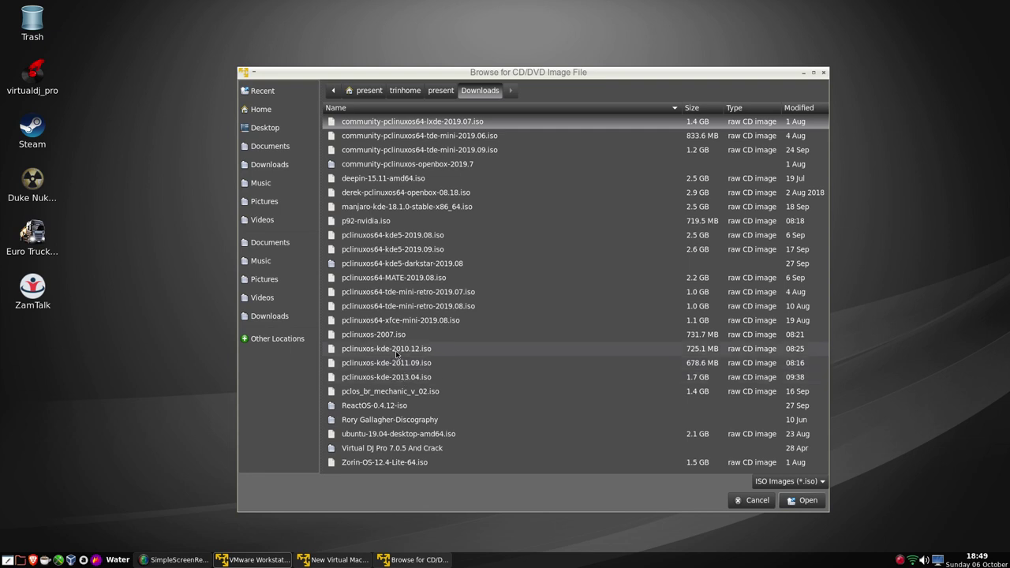
{"action": "left_click", "coordinate": [396, 352]}
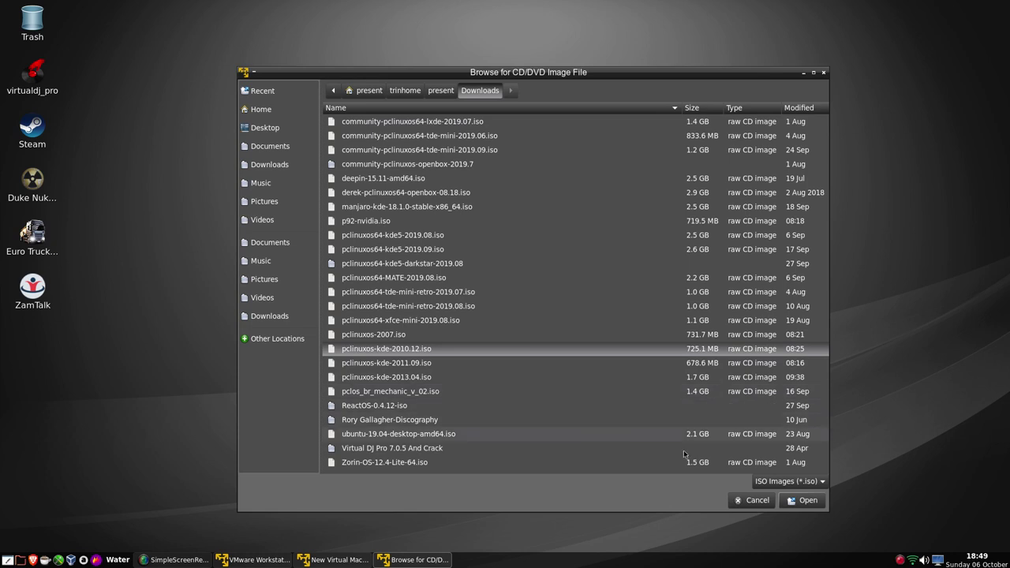
{"action": "left_click", "coordinate": [802, 500]}
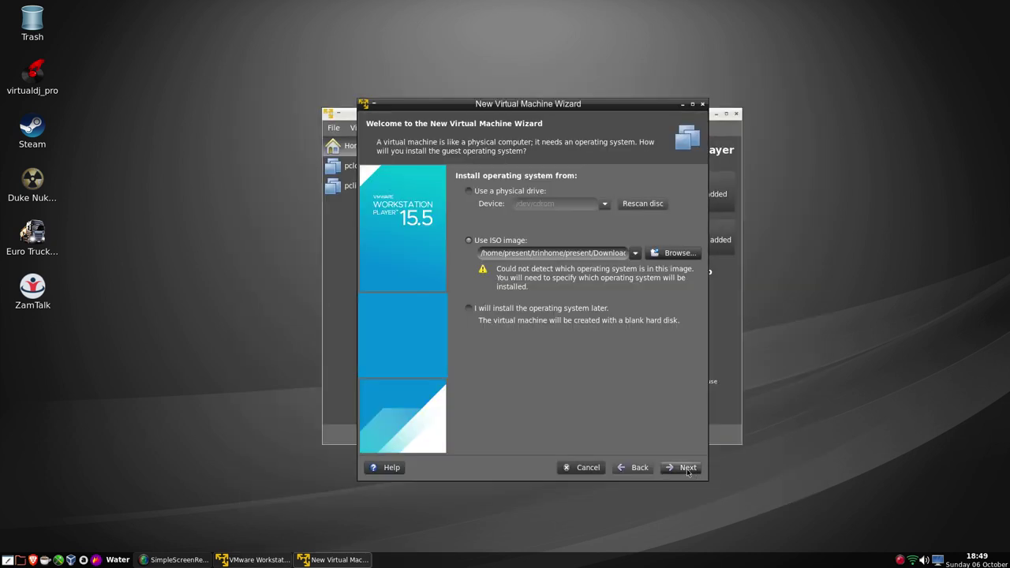
{"action": "left_click", "coordinate": [688, 469]}
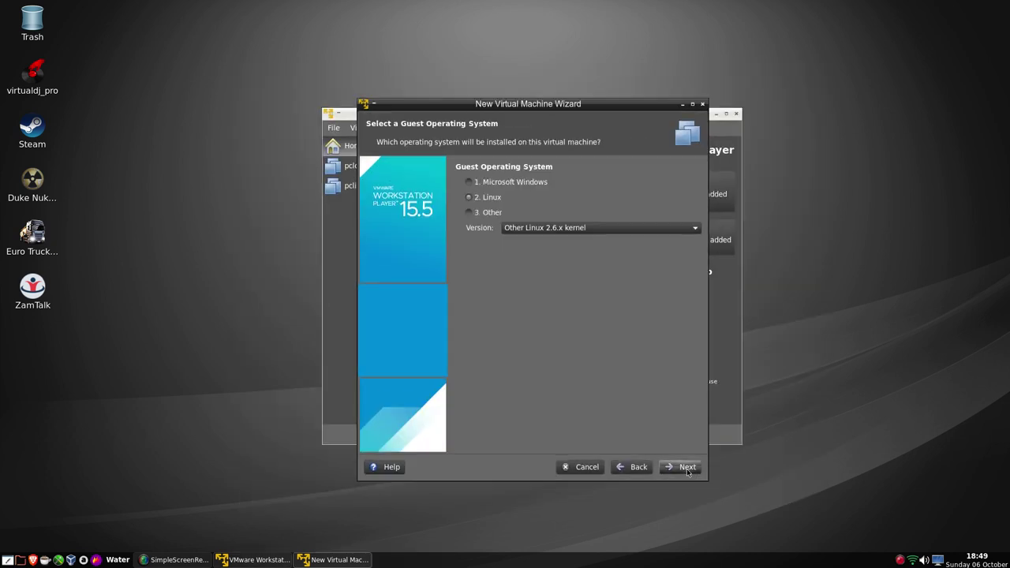
Step: Set the guest OS version to Other Linux 3.x kernel
{"action": "left_click", "coordinate": [571, 228]}
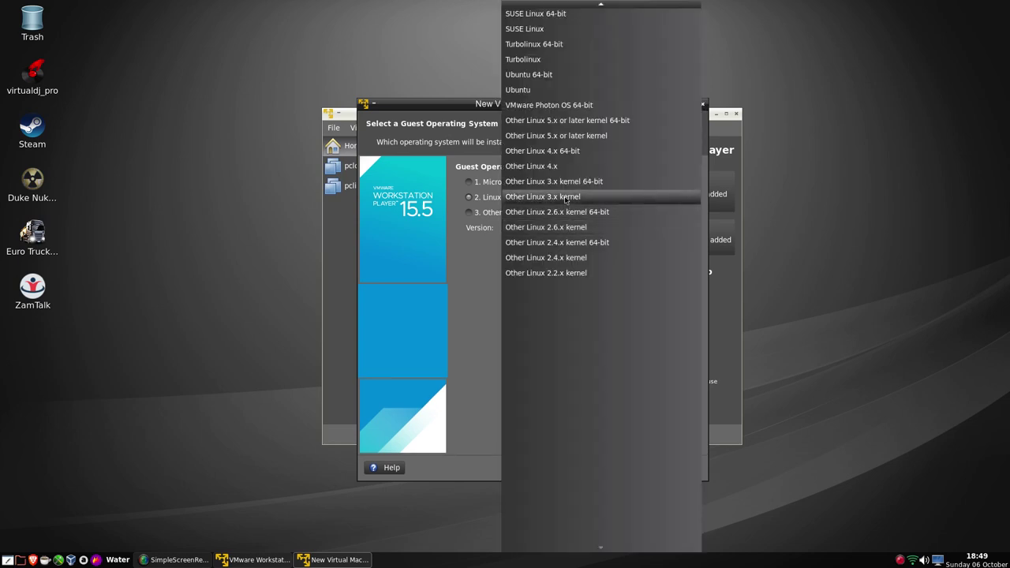
{"action": "left_click", "coordinate": [564, 196]}
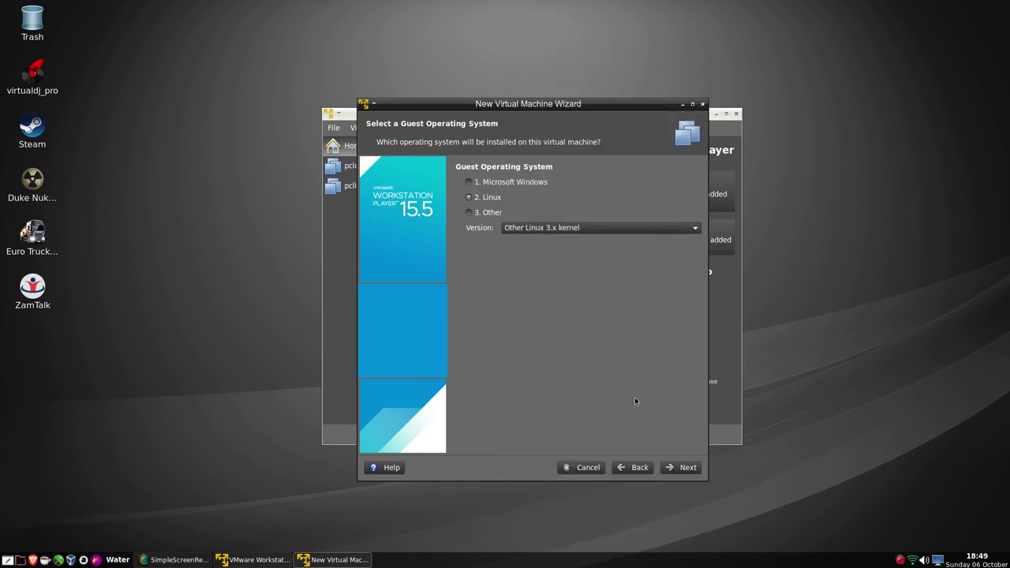
{"action": "left_click", "coordinate": [678, 468]}
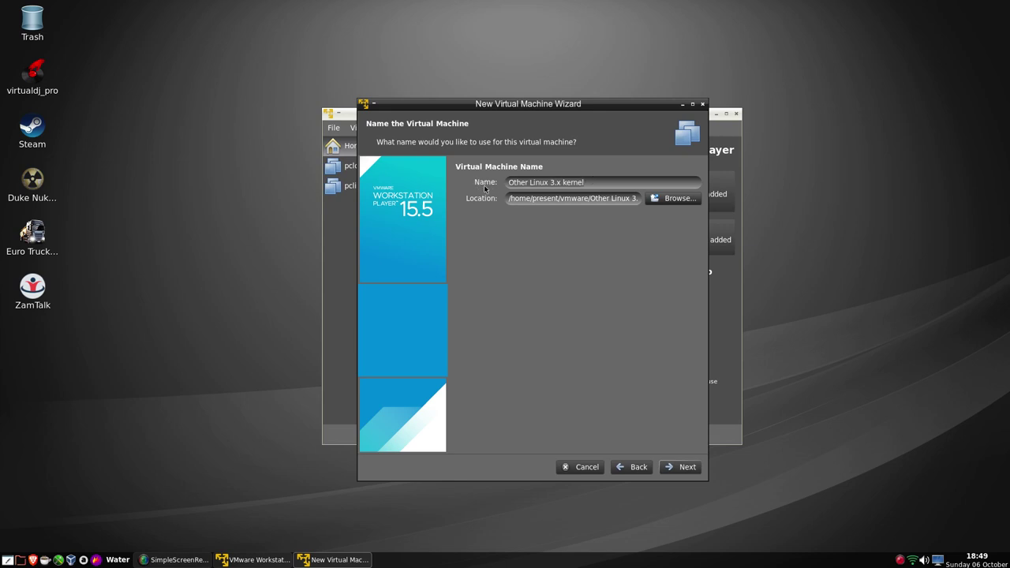
Step: Name the machine pclos2010, keep the 8 GB disk, and finish to power it on
{"action": "type", "text": "pclos"}
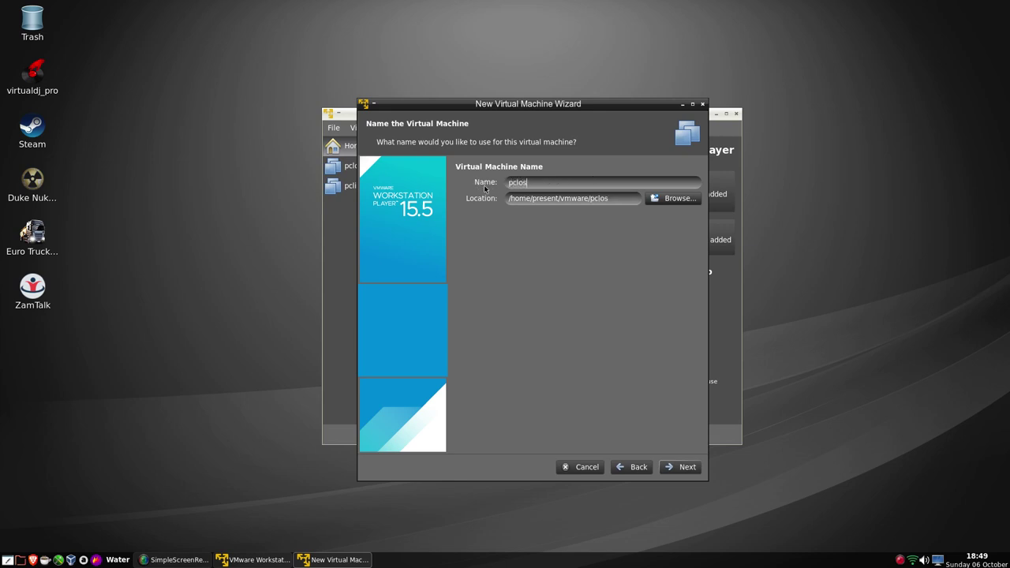
{"action": "type", "text": "2010"}
{"action": "left_click", "coordinate": [680, 468]}
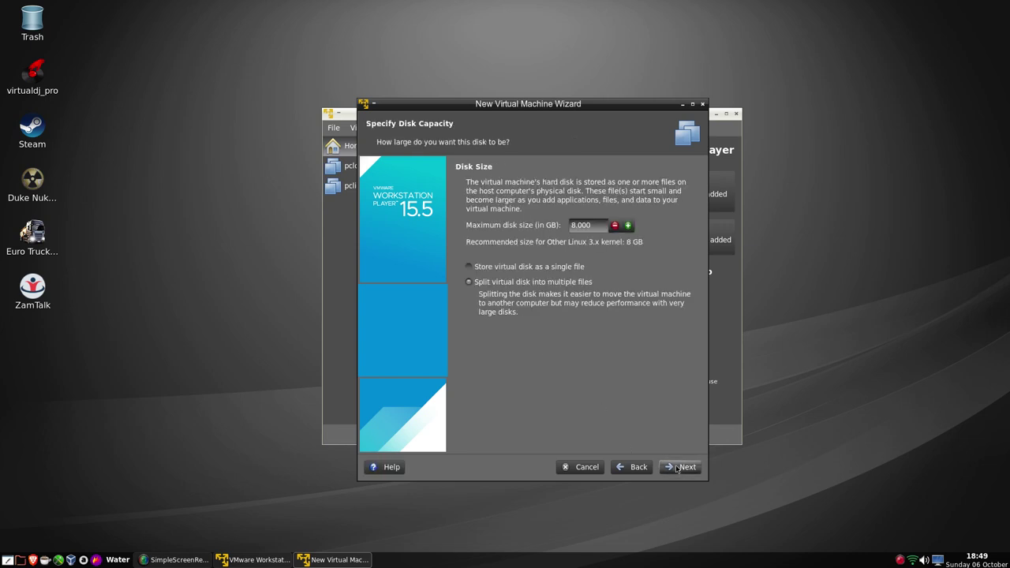
{"action": "left_click", "coordinate": [680, 468]}
{"action": "left_click", "coordinate": [681, 468]}
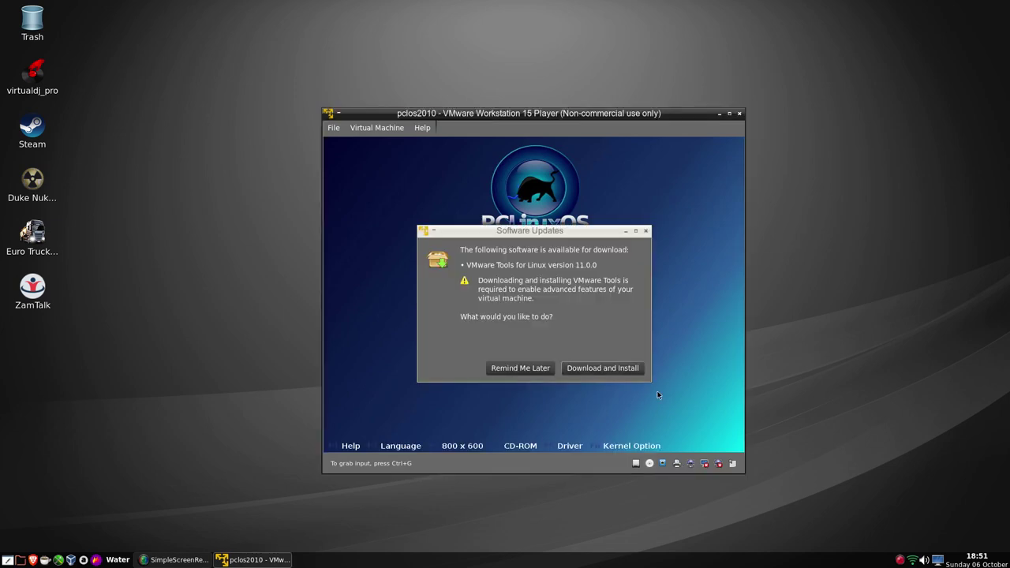
Step: Choose Remind Me Later to postpone the VMware Tools update
{"action": "left_click", "coordinate": [542, 369]}
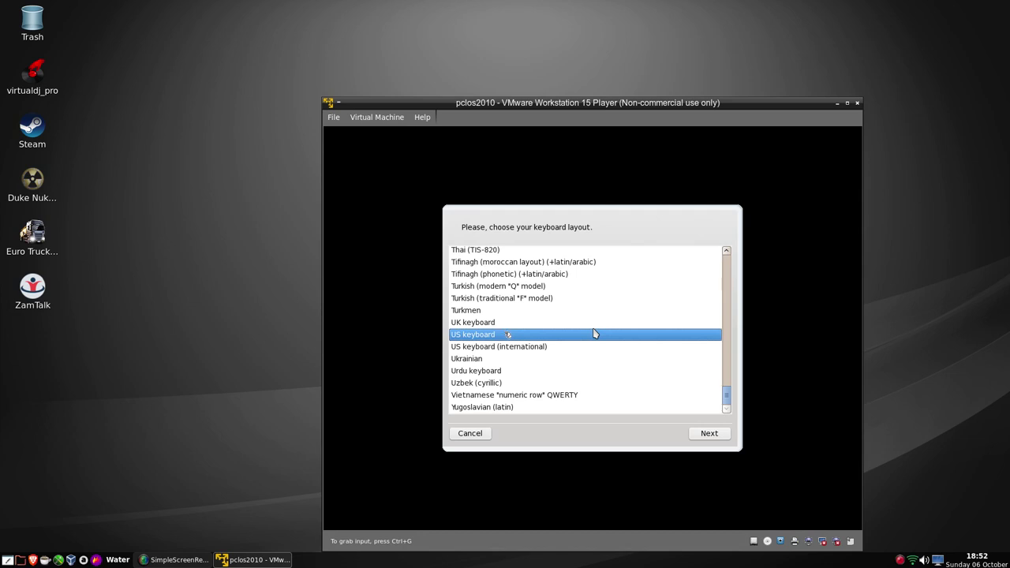
Step: Select the UK keyboard layout at the guest's boot prompt
{"action": "left_click", "coordinate": [595, 334]}
{"action": "key", "text": "Up"}
{"action": "key", "text": "Return"}
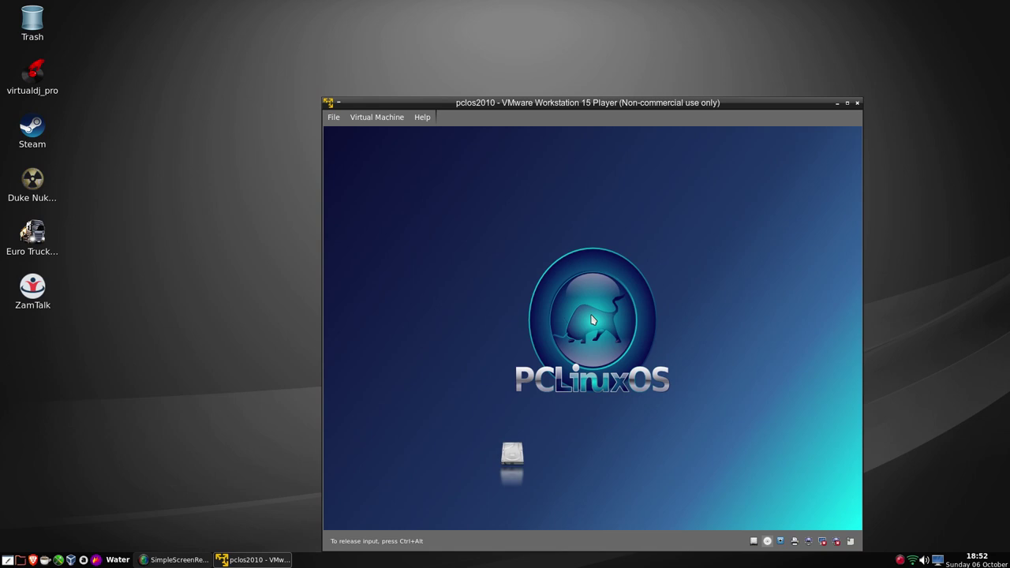
Step: Move the player window up and left, then open the Virtual Machine menu
{"action": "key", "text": "ctrl+alt"}
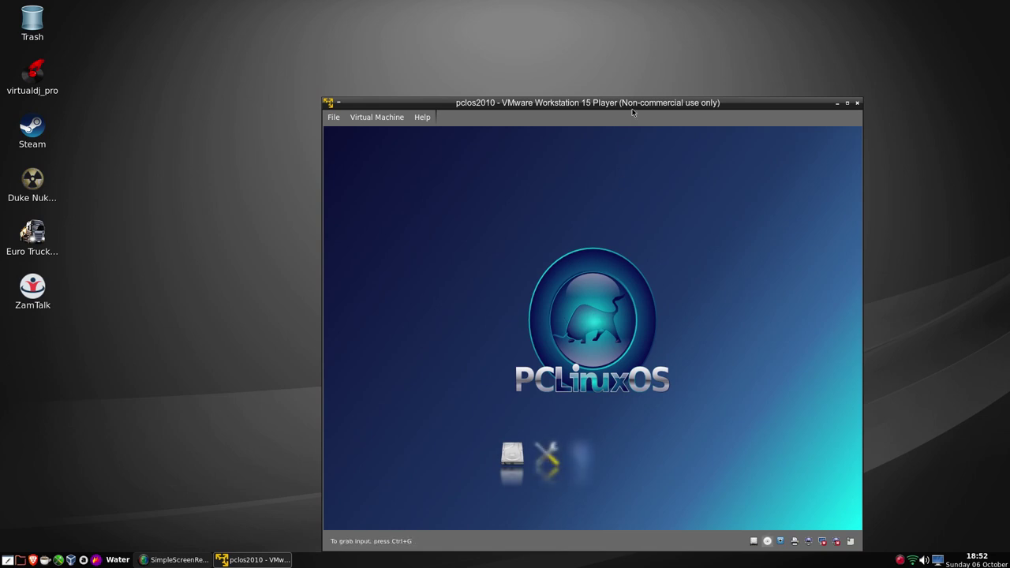
{"action": "left_click_drag", "start_coordinate": [633, 112], "coordinate": [574, 28]}
{"action": "left_click", "coordinate": [582, 185]}
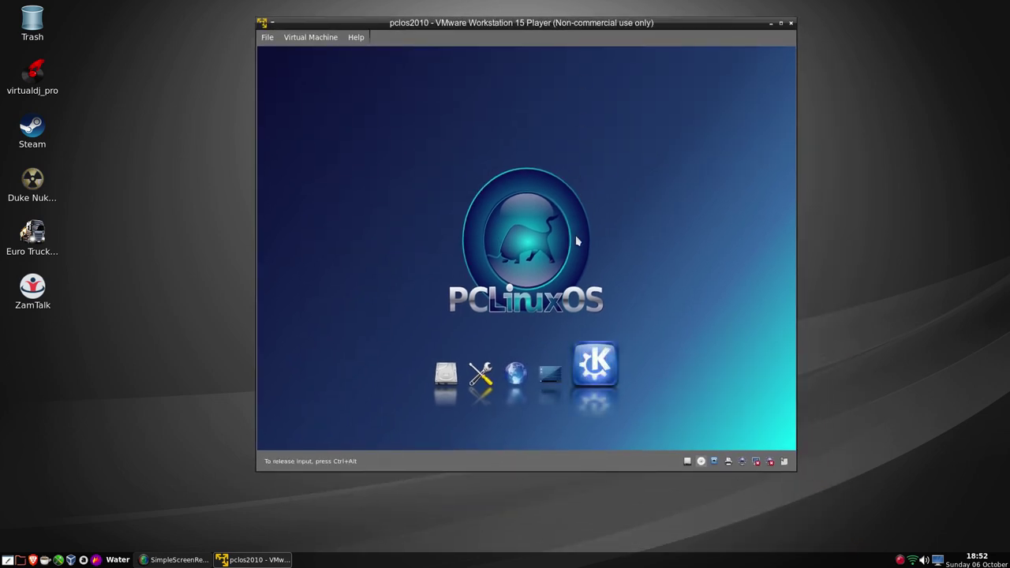
{"action": "key", "text": "ctrl+alt"}
{"action": "left_click", "coordinate": [315, 39]}
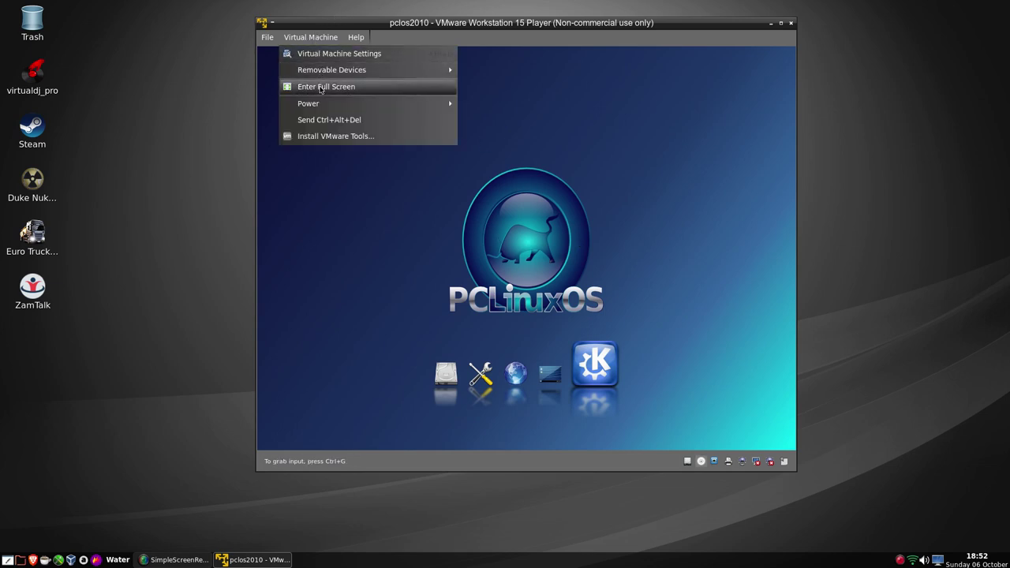
Step: Put the pclinuxos2010 VM in full screen, then leave full screen for the windowed player
{"action": "left_click", "coordinate": [321, 89]}
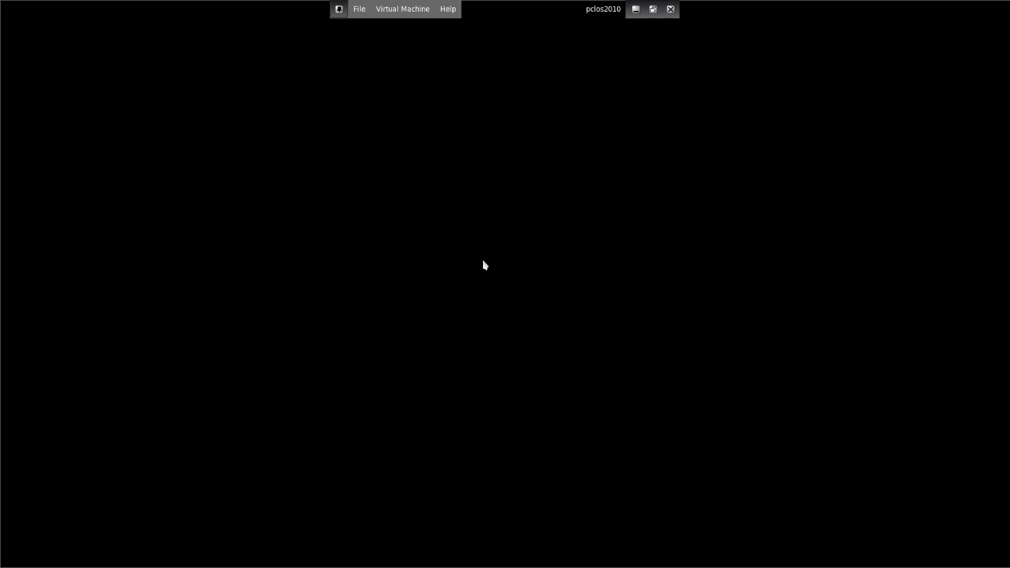
{"action": "left_click", "coordinate": [402, 12]}
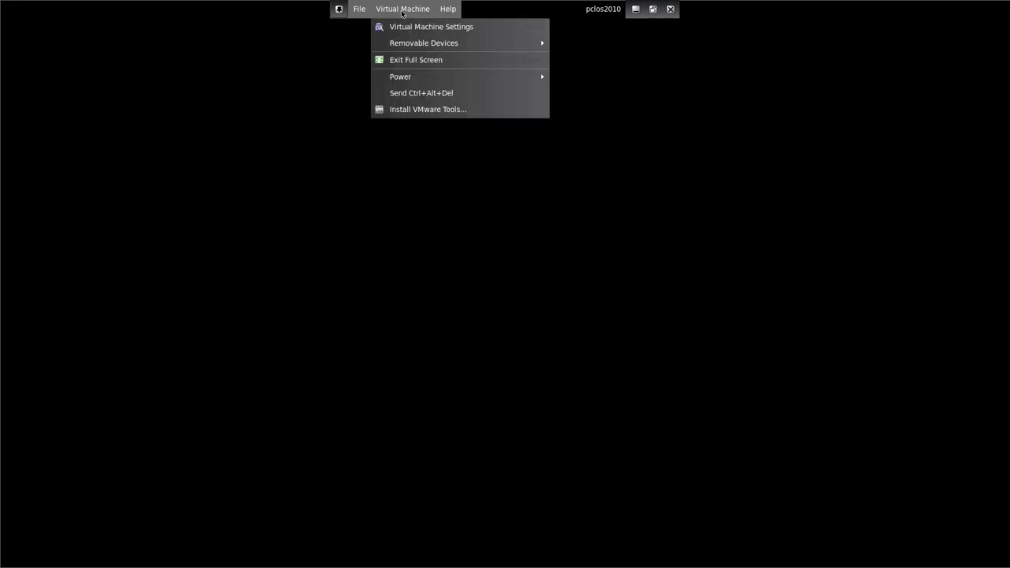
{"action": "left_click", "coordinate": [416, 62]}
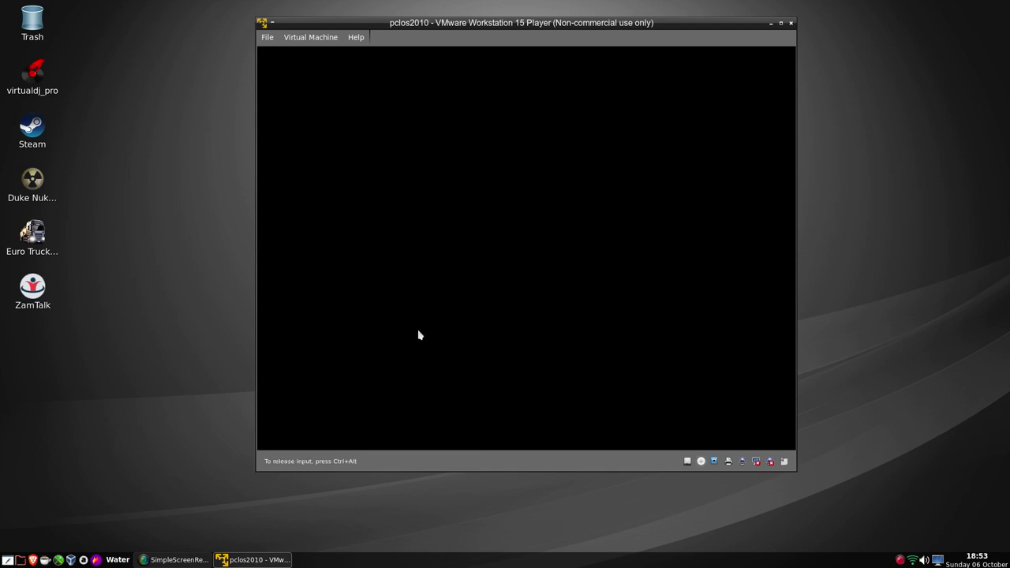
Step: Check the Virtual Machine Power options, then close VMware Player and confirm suspending the VM
{"action": "left_click", "coordinate": [318, 43]}
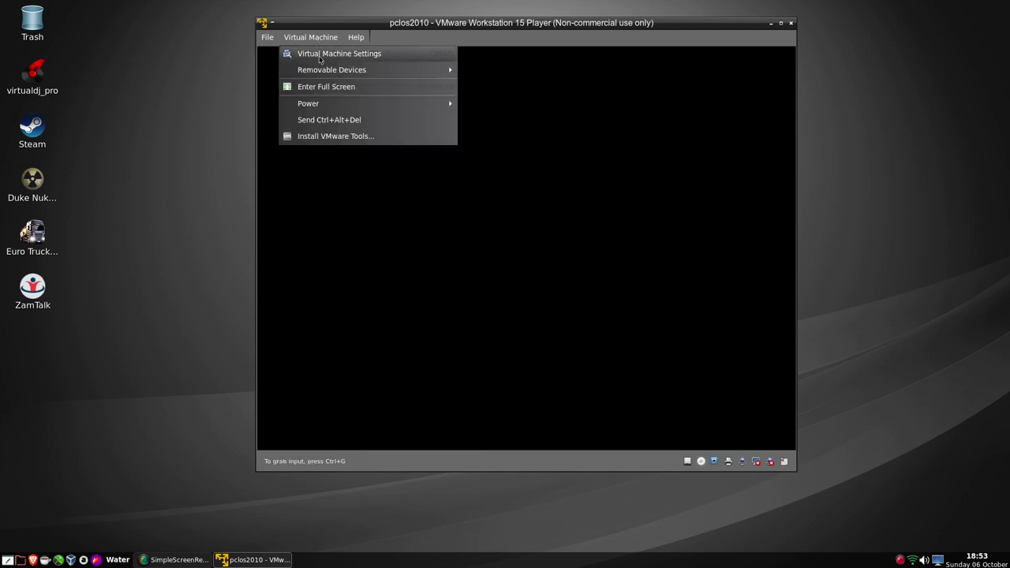
{"action": "mouse_move", "coordinate": [322, 106]}
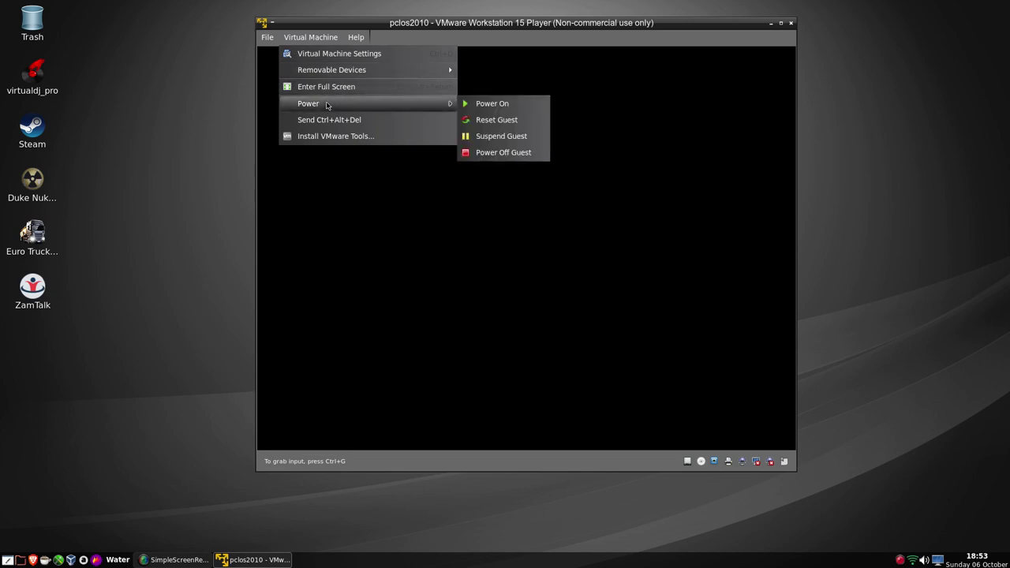
{"action": "left_click", "coordinate": [393, 261]}
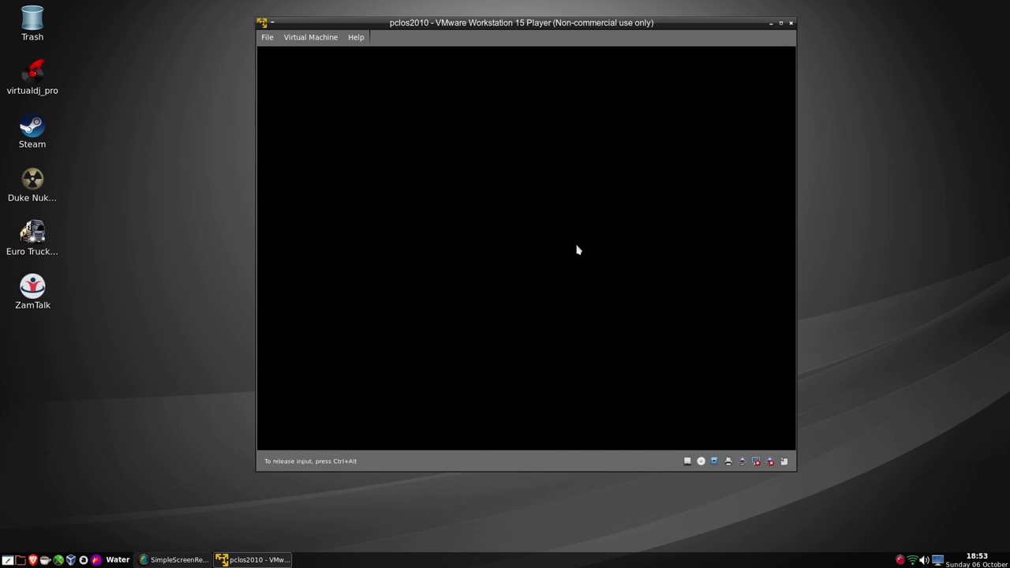
{"action": "left_click", "coordinate": [792, 24]}
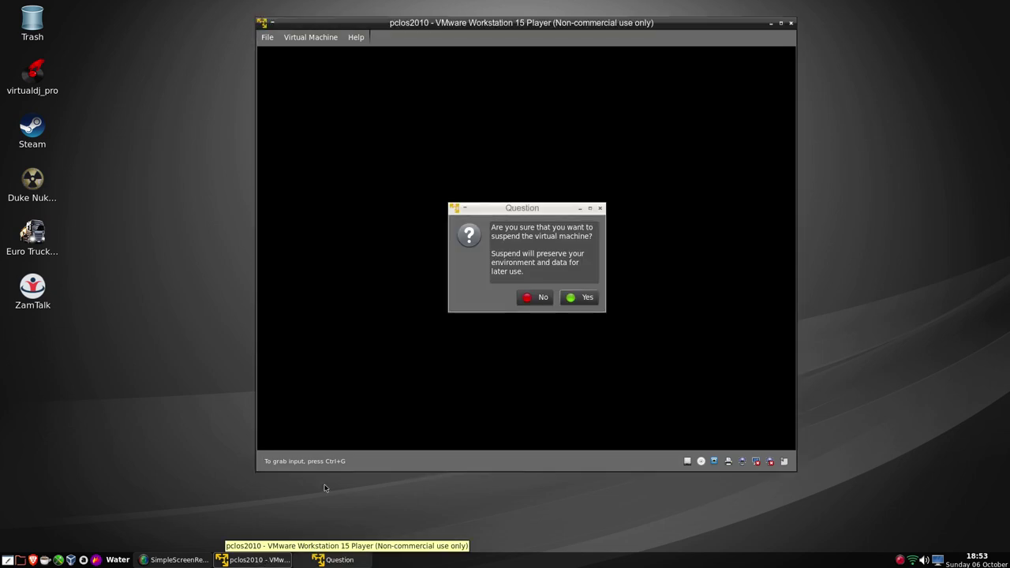
{"action": "left_click", "coordinate": [575, 298]}
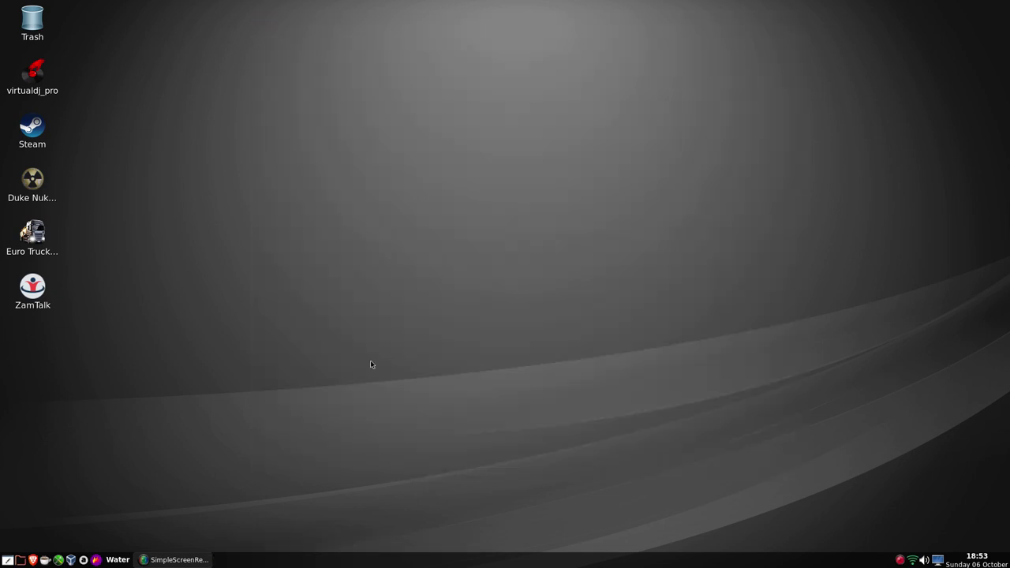
Step: Launch VirtualBox and rename pclinuxos-2007 to pclinuxos-2010 with version Other Linux (32-bit)
{"action": "left_click", "coordinate": [70, 561]}
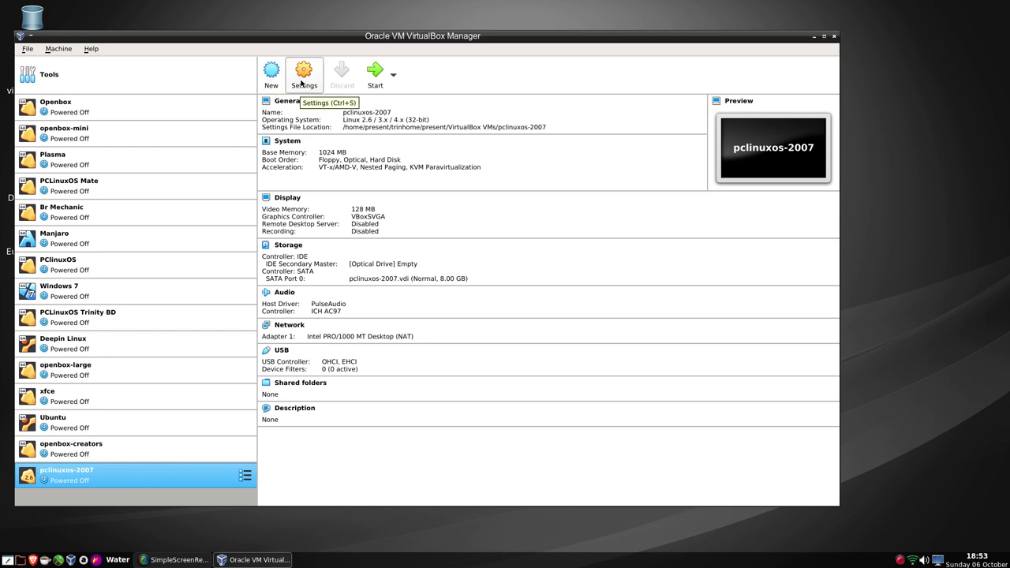
{"action": "left_click", "coordinate": [304, 80]}
{"action": "left_click", "coordinate": [304, 92]}
{"action": "key", "text": "BackSpace"}
{"action": "key", "text": "BackSpace"}
{"action": "type", "text": "19"}
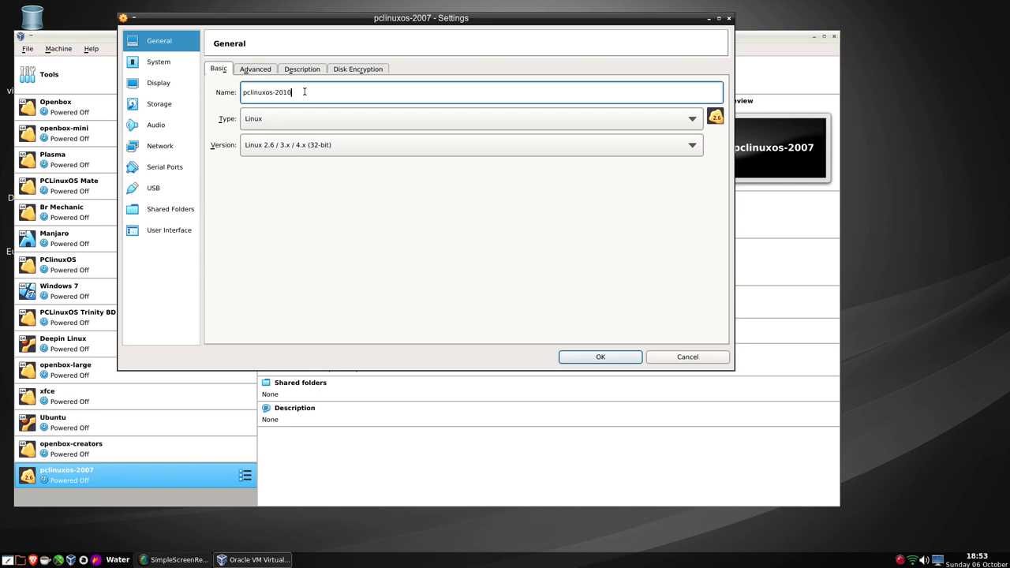
{"action": "left_click", "coordinate": [308, 145]}
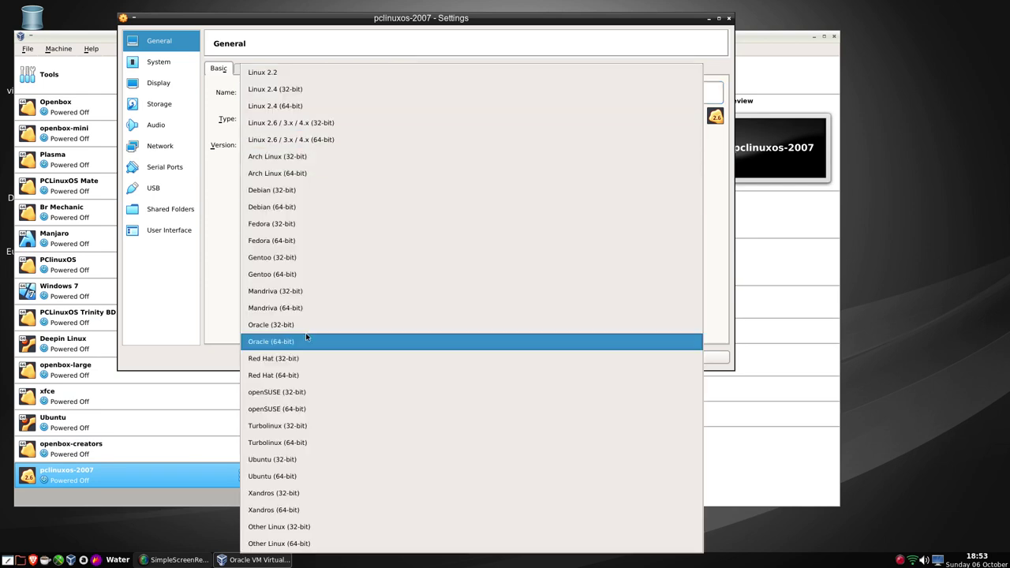
{"action": "left_click", "coordinate": [302, 526]}
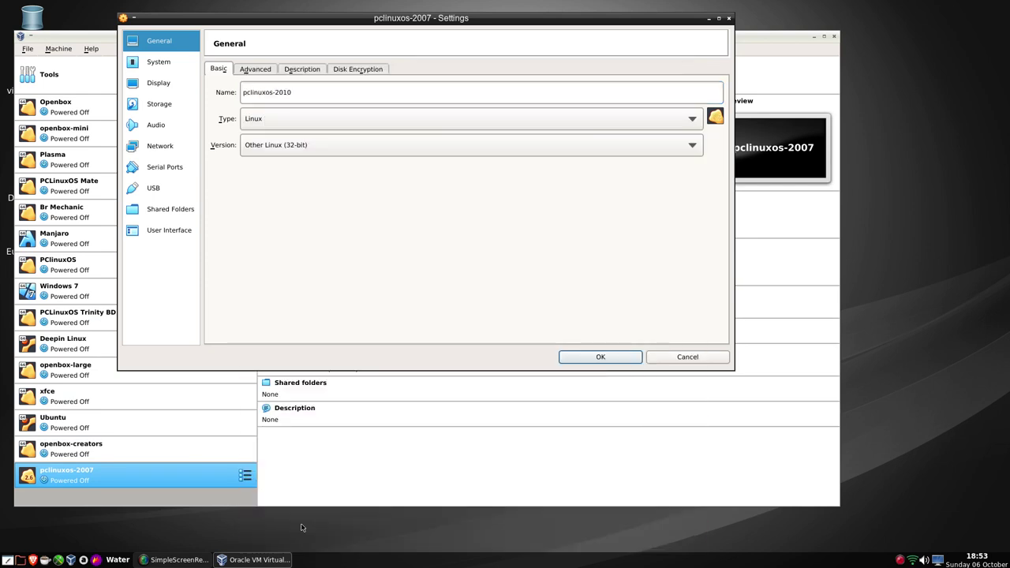
Step: Insert pclinuxos-kde-2010.12.iso into the empty optical drive under Storage
{"action": "left_click", "coordinate": [165, 106]}
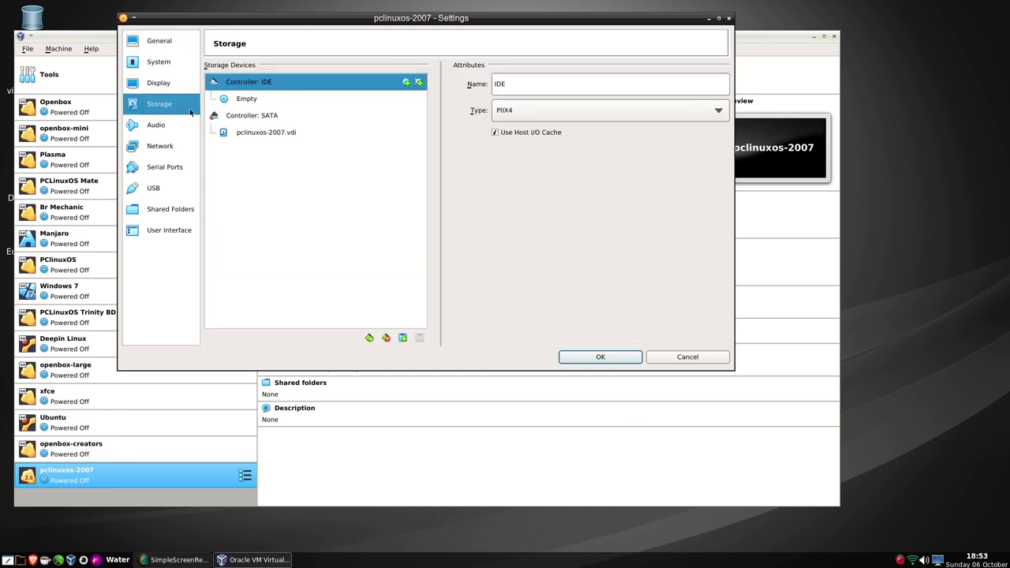
{"action": "left_click", "coordinate": [250, 101]}
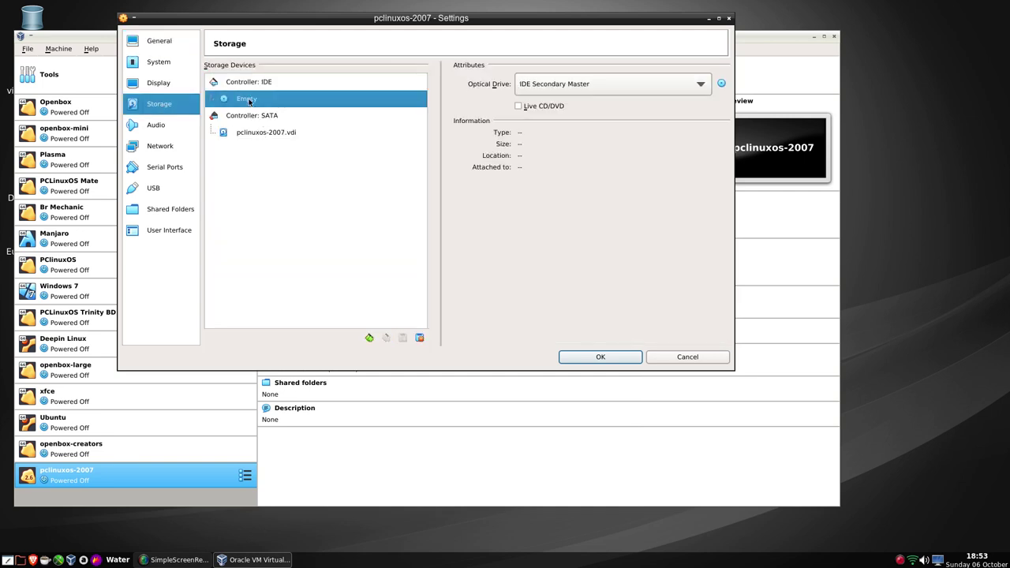
{"action": "left_click", "coordinate": [721, 84]}
{"action": "left_click", "coordinate": [728, 102]}
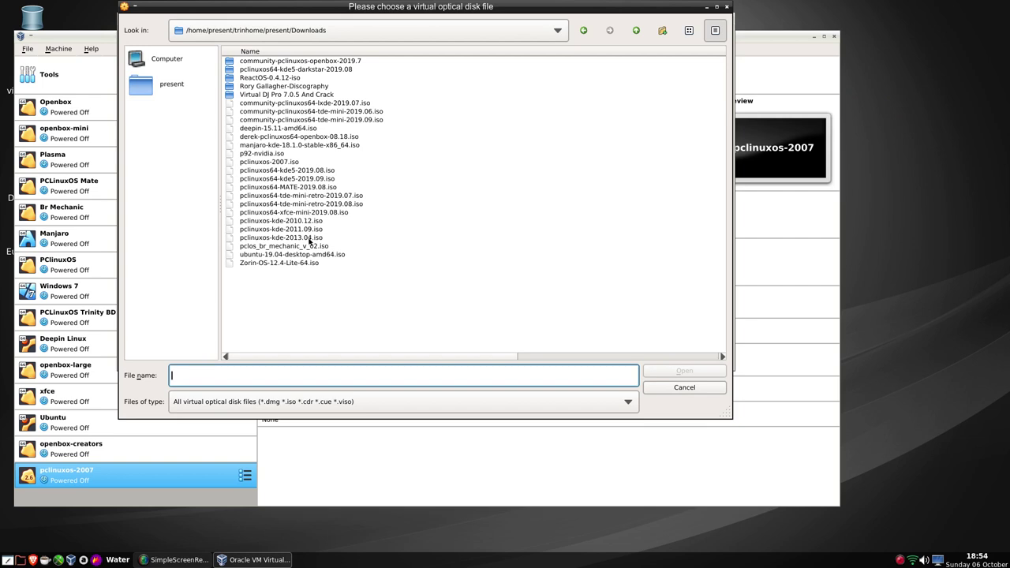
{"action": "left_click", "coordinate": [287, 222]}
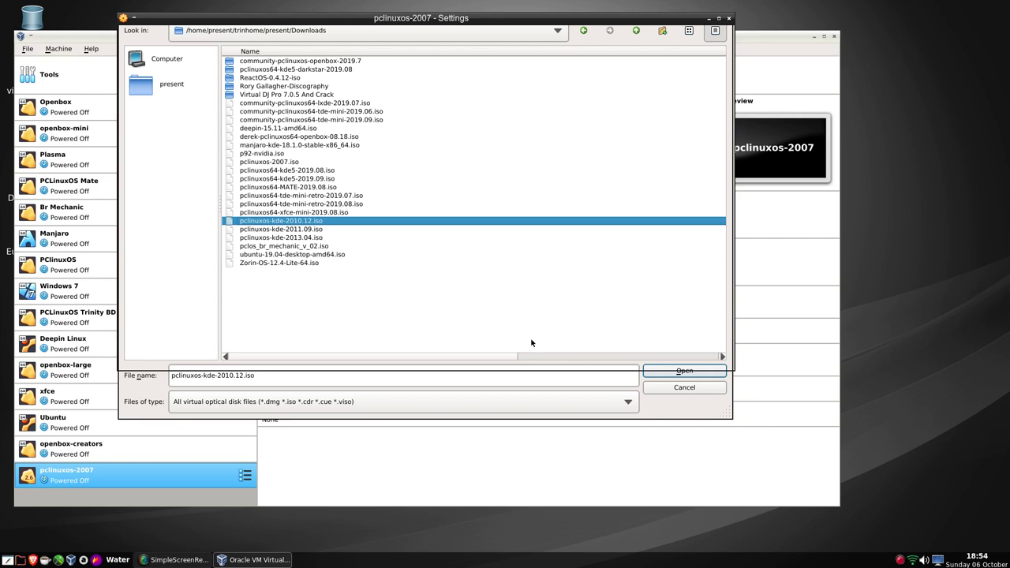
{"action": "key", "text": "Return"}
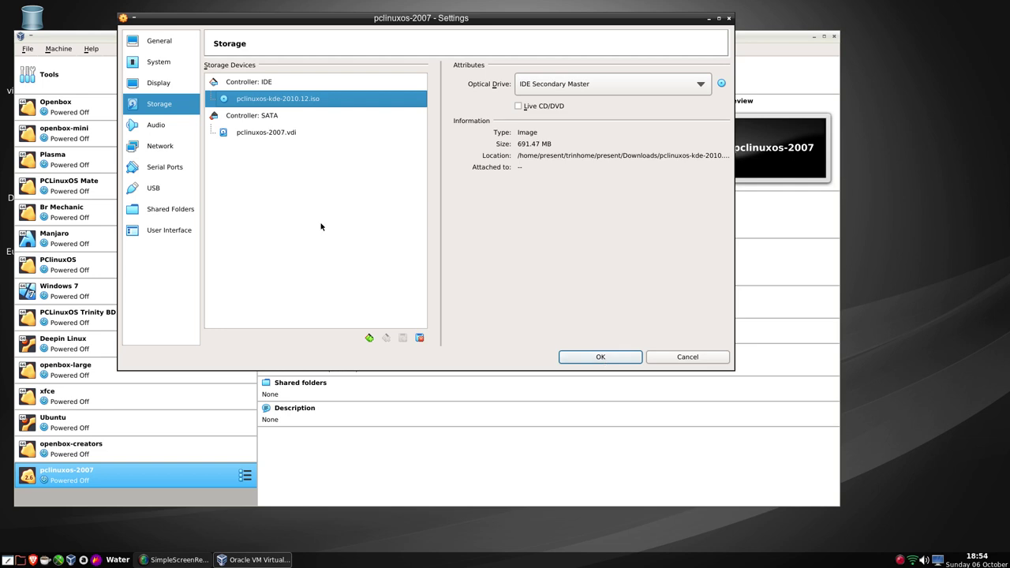
Step: Set the Display graphics controller to VMSVGA and save the settings with OK
{"action": "left_click", "coordinate": [156, 84]}
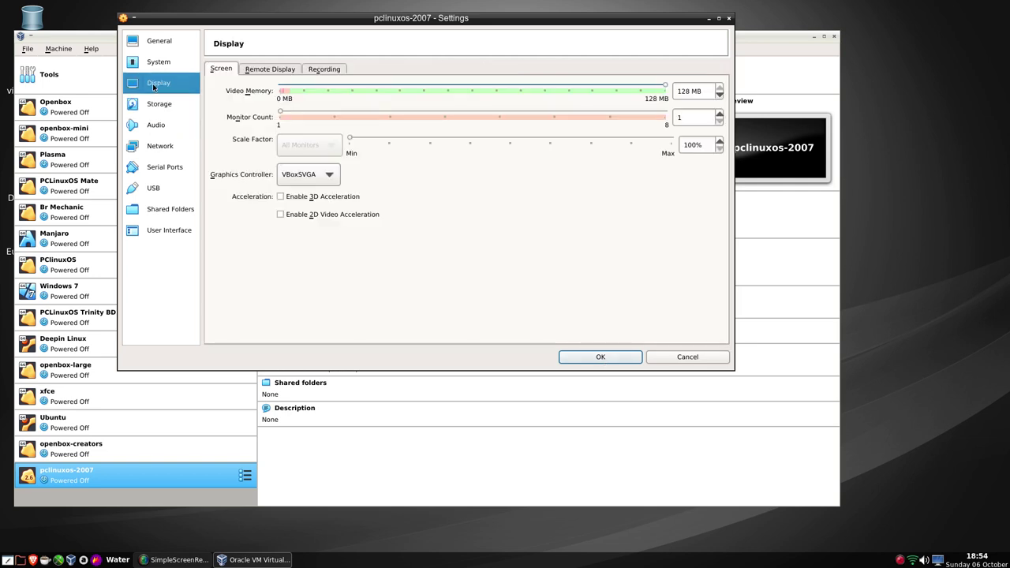
{"action": "left_click", "coordinate": [298, 182]}
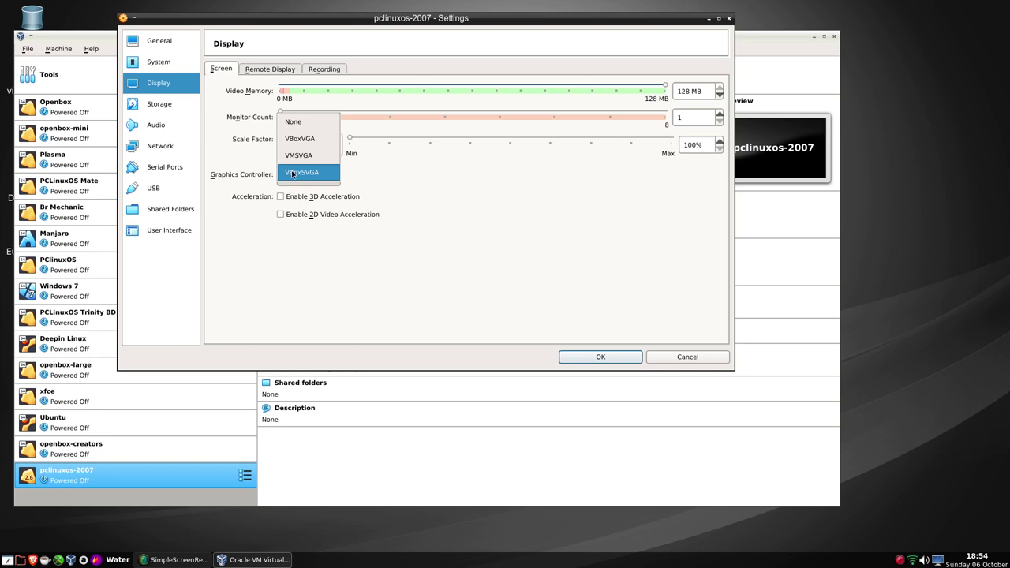
{"action": "left_click", "coordinate": [289, 159]}
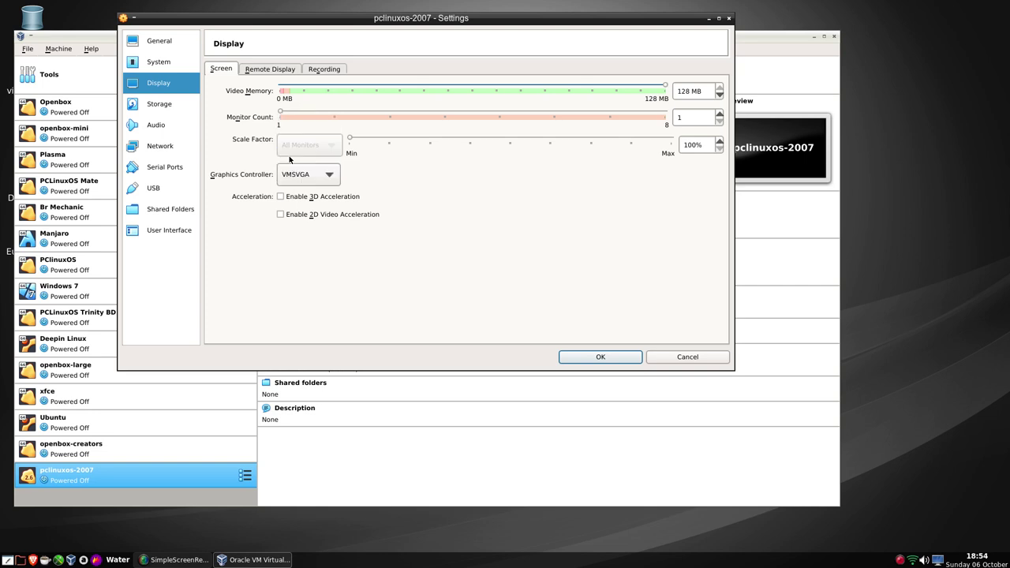
{"action": "left_click", "coordinate": [591, 358]}
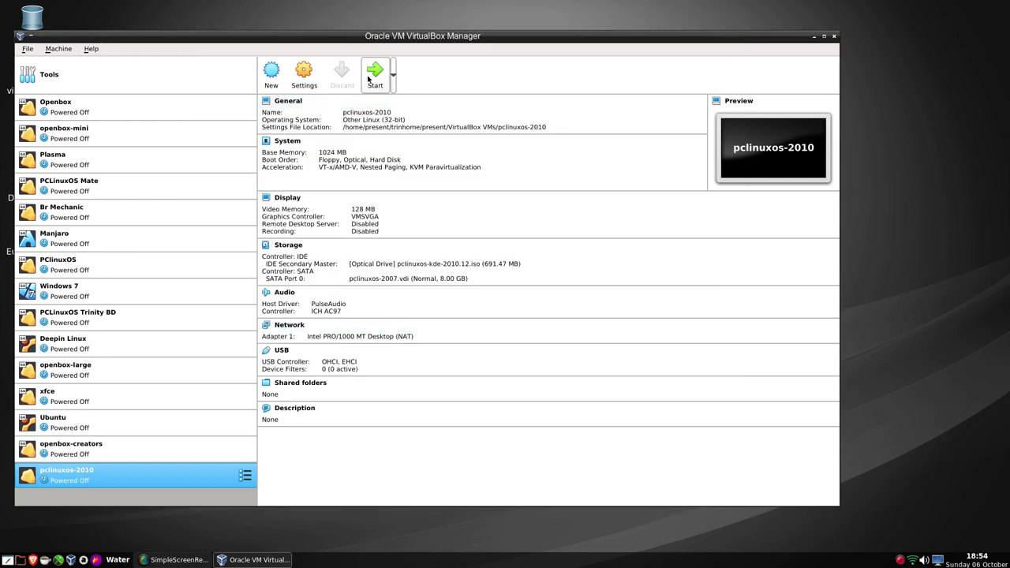
Step: Start pclinuxos-2010, boot the LiveCD entry, and continue with the UK keyboard layout
{"action": "left_click", "coordinate": [375, 78]}
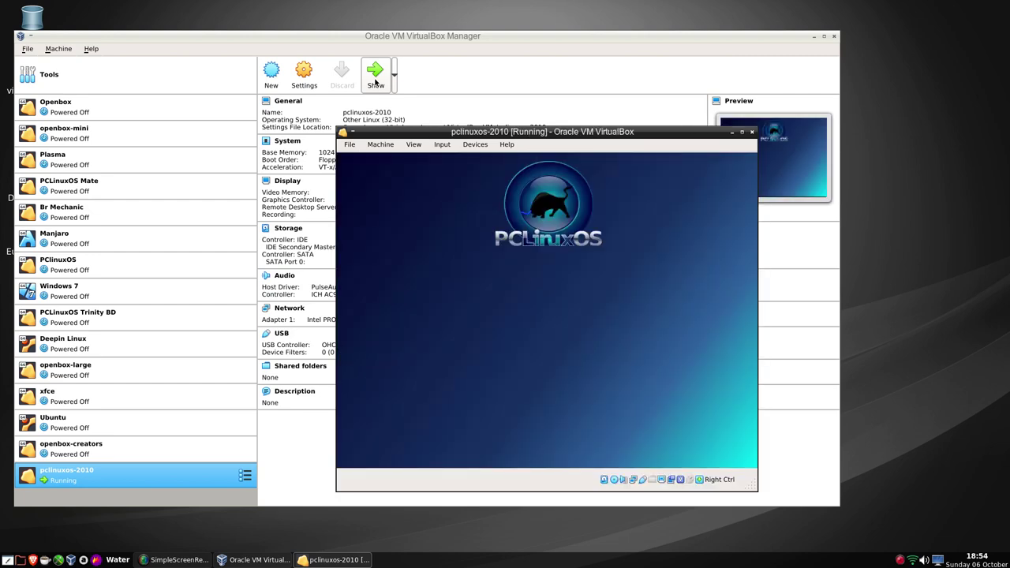
{"action": "key", "text": "Return"}
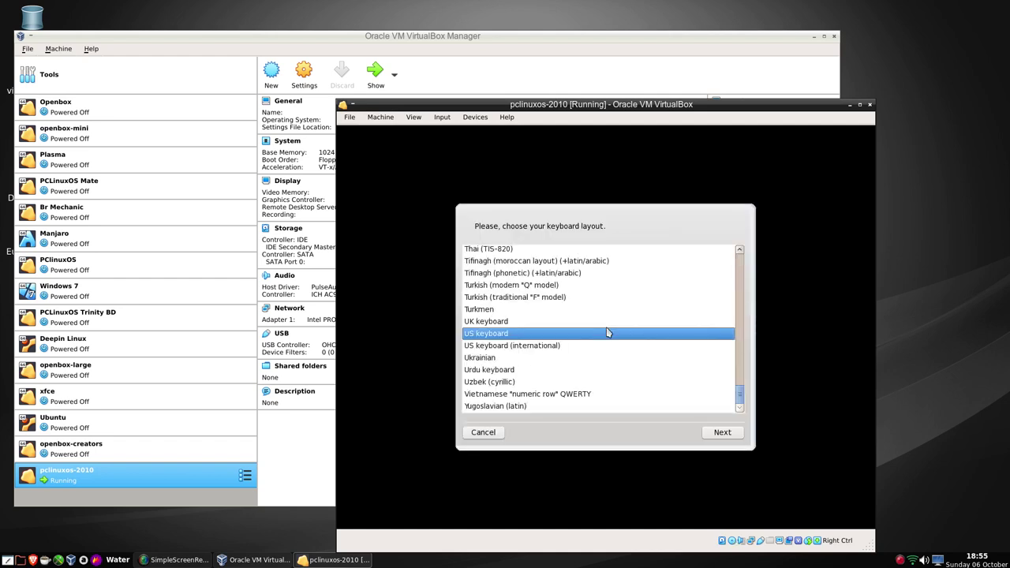
{"action": "left_click", "coordinate": [511, 322]}
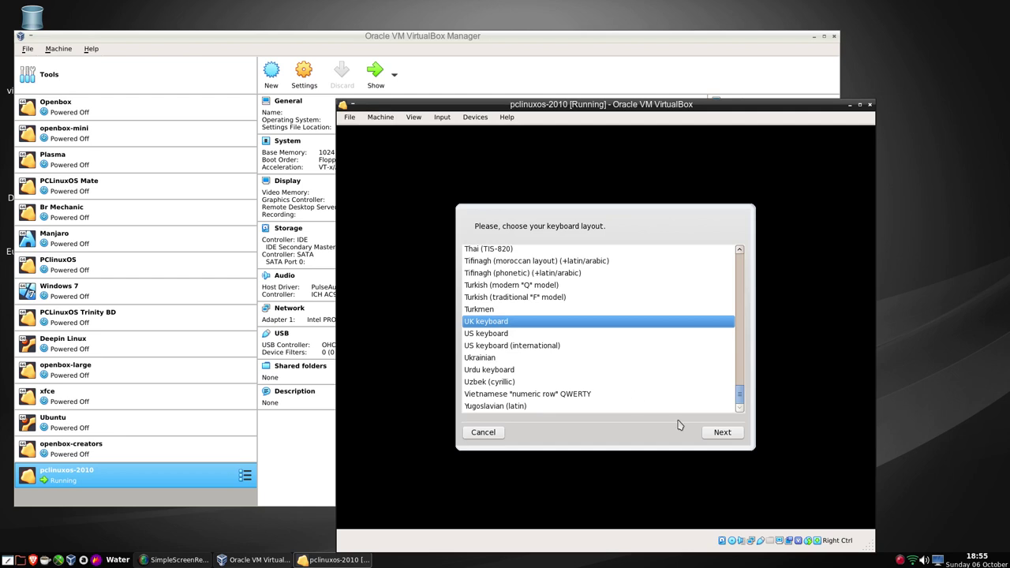
{"action": "left_click", "coordinate": [717, 436]}
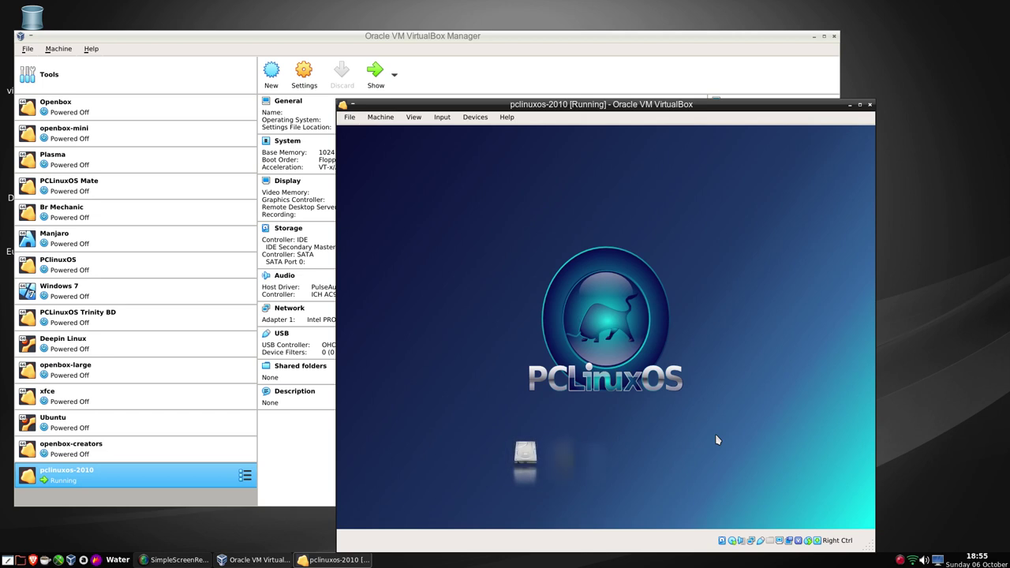
Step: Minimize the VirtualBox Manager and move the VM window toward the top left while booting
{"action": "left_click", "coordinate": [814, 37]}
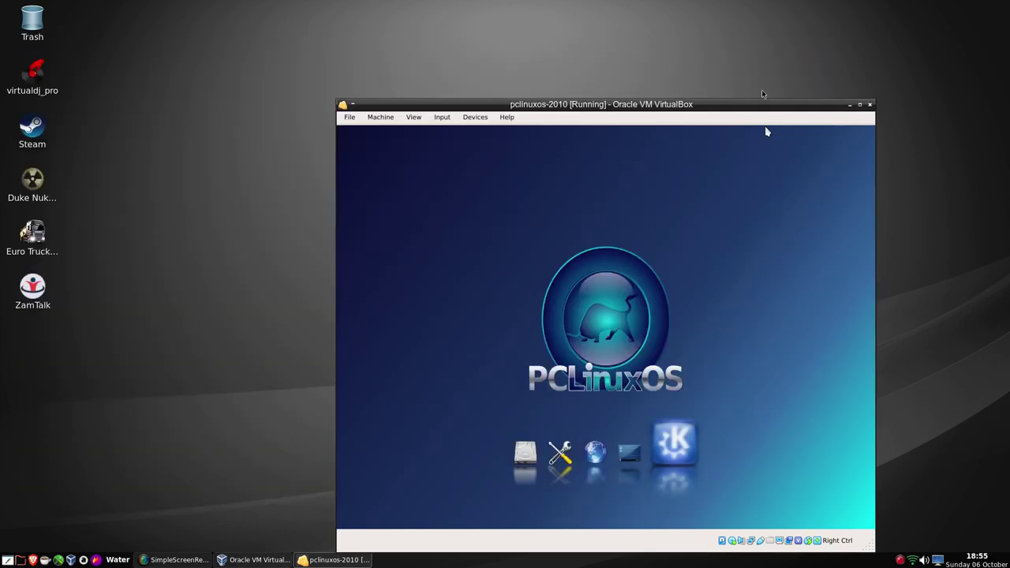
{"action": "left_click_drag", "start_coordinate": [751, 105], "coordinate": [658, 76]}
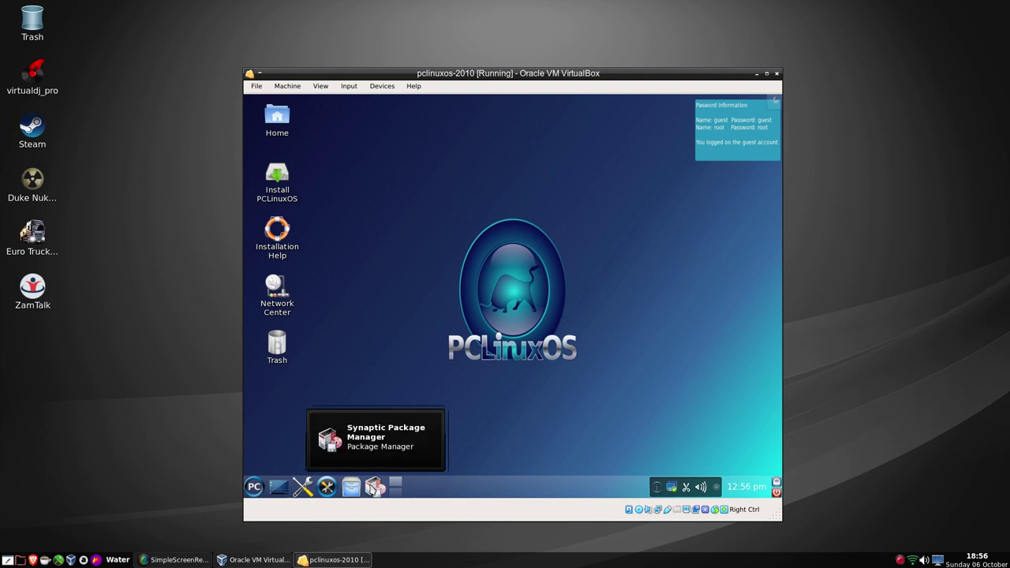
Step: Open the guest's PC launcher menu and browse More Applications, Configuration and Archiving
{"action": "left_click", "coordinate": [255, 488]}
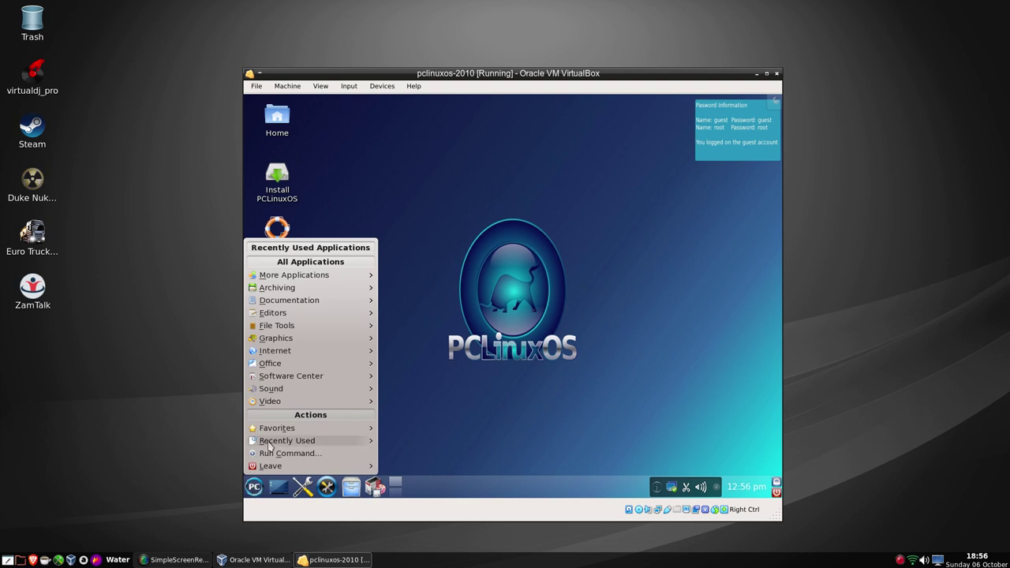
{"action": "mouse_move", "coordinate": [307, 282]}
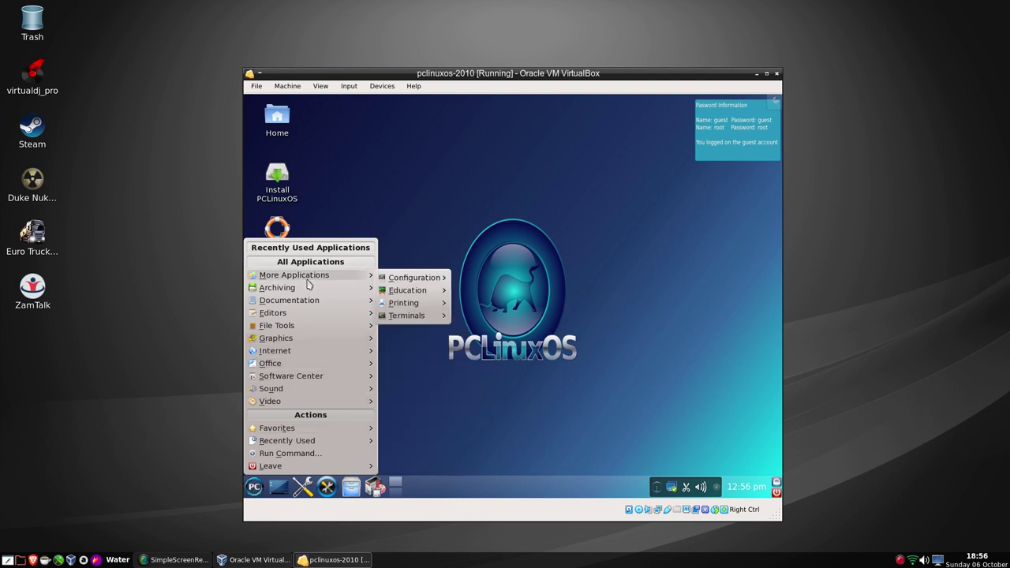
{"action": "mouse_move", "coordinate": [422, 283]}
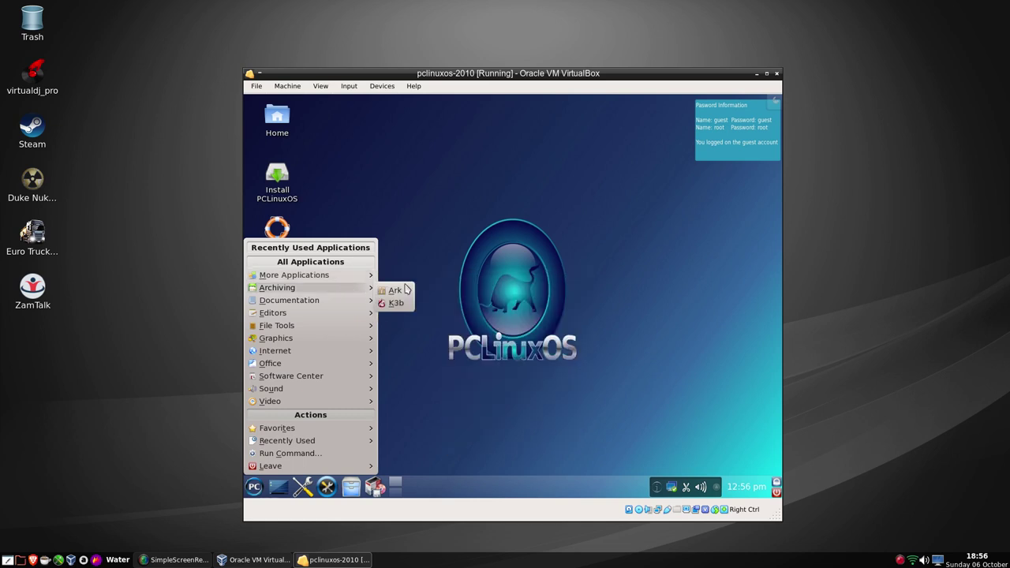
{"action": "mouse_move", "coordinate": [344, 304]}
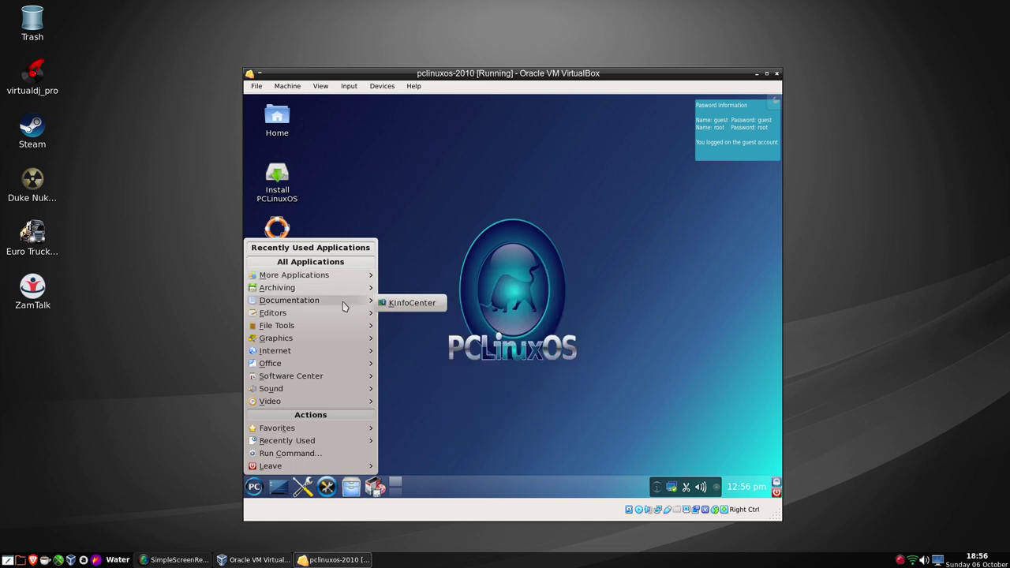
Step: Open KInfoCenter, enlarge it, view Memory and X-Server details, then close it
{"action": "left_click", "coordinate": [426, 305]}
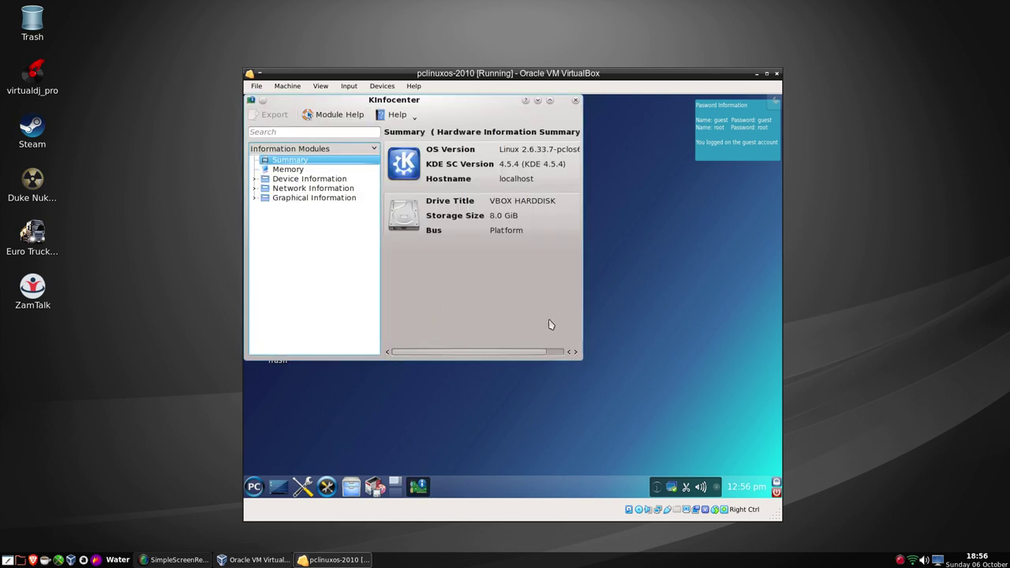
{"action": "left_click_drag", "start_coordinate": [584, 361], "coordinate": [712, 402]}
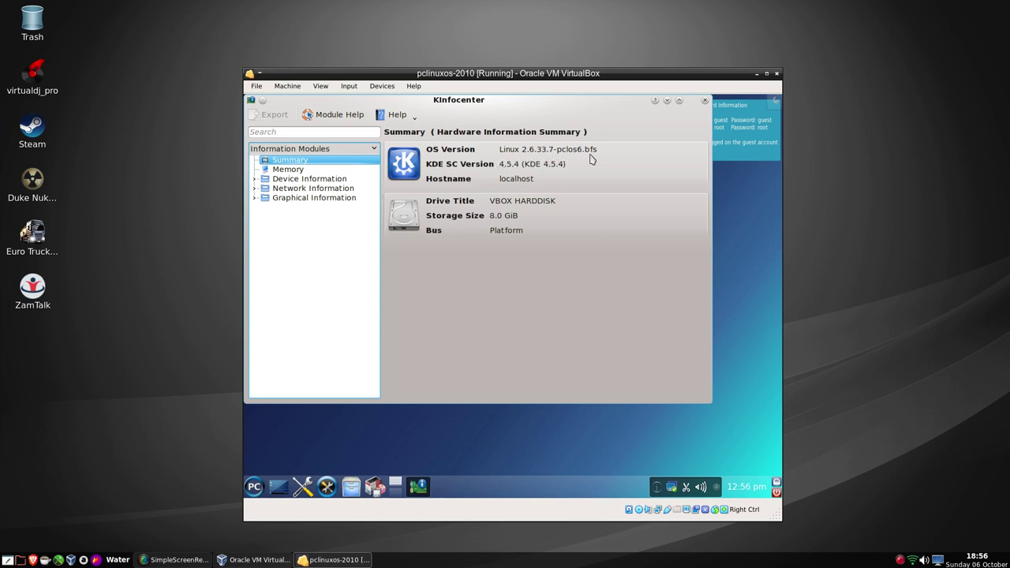
{"action": "left_click", "coordinate": [303, 172]}
{"action": "left_click", "coordinate": [285, 180]}
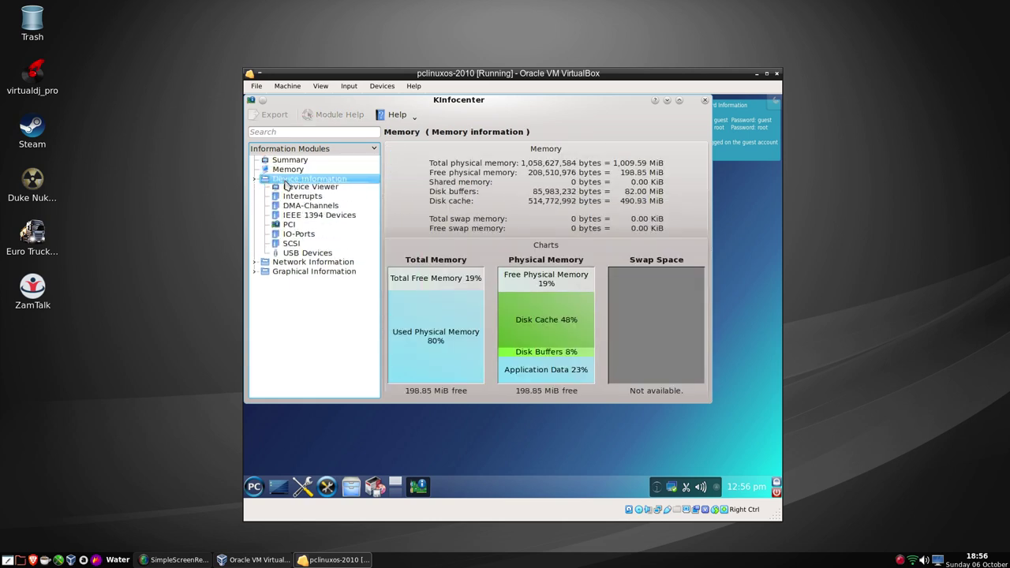
{"action": "left_click", "coordinate": [308, 273]}
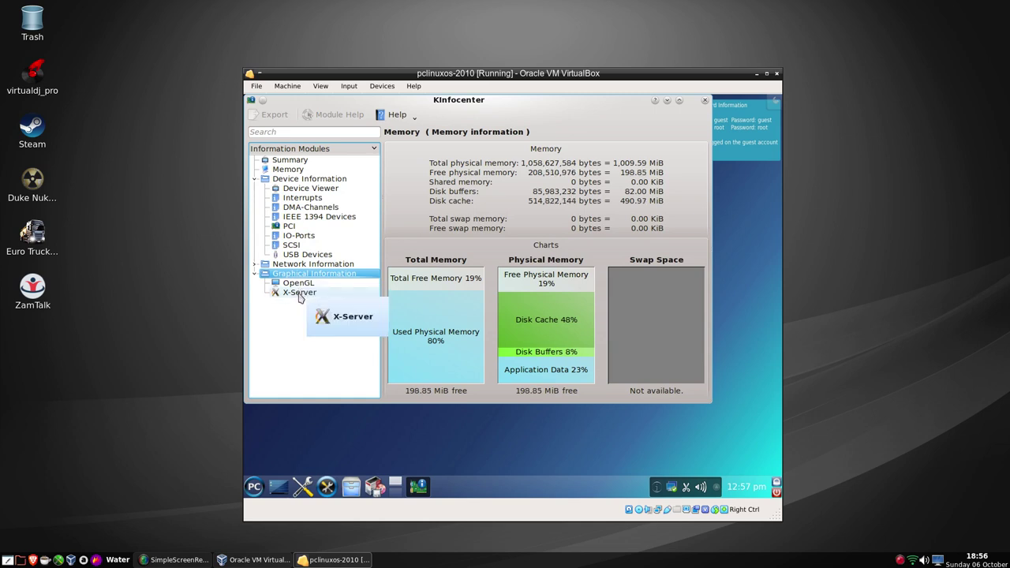
{"action": "left_click", "coordinate": [300, 294]}
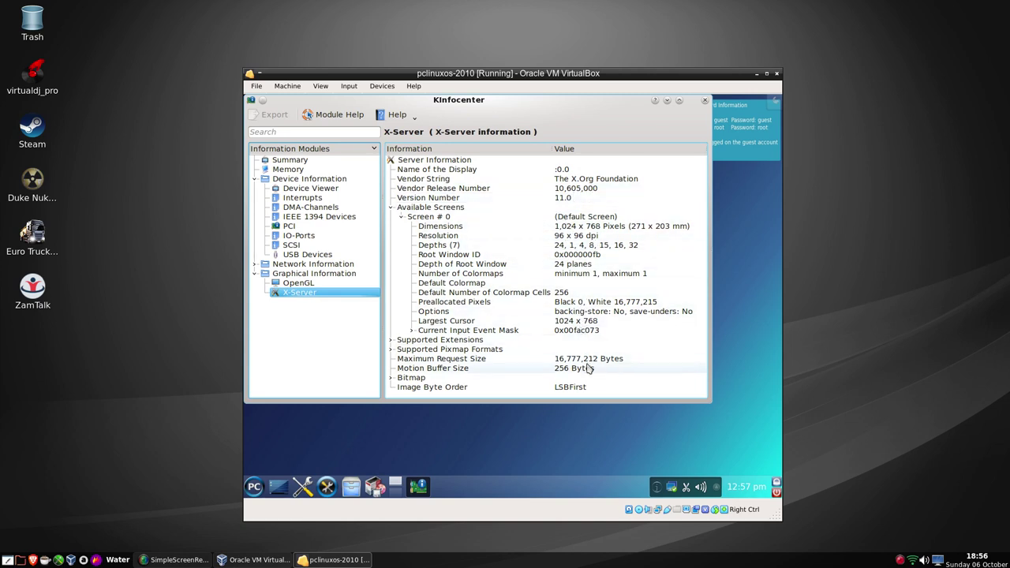
{"action": "left_click", "coordinate": [705, 100]}
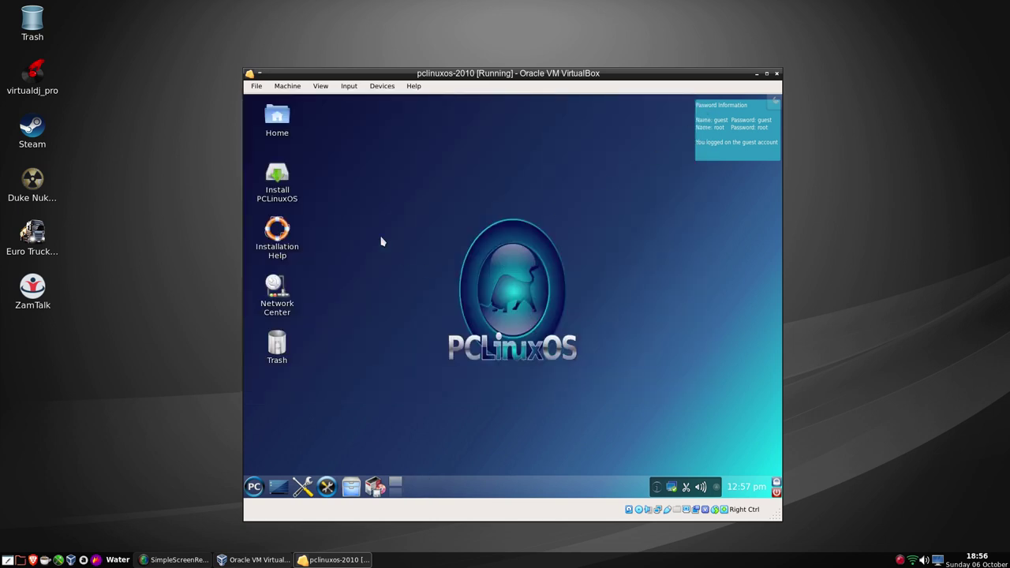
Step: Launch the PCLinuxOS installer, authenticate with the root password, and start the wizard
{"action": "left_click", "coordinate": [280, 177]}
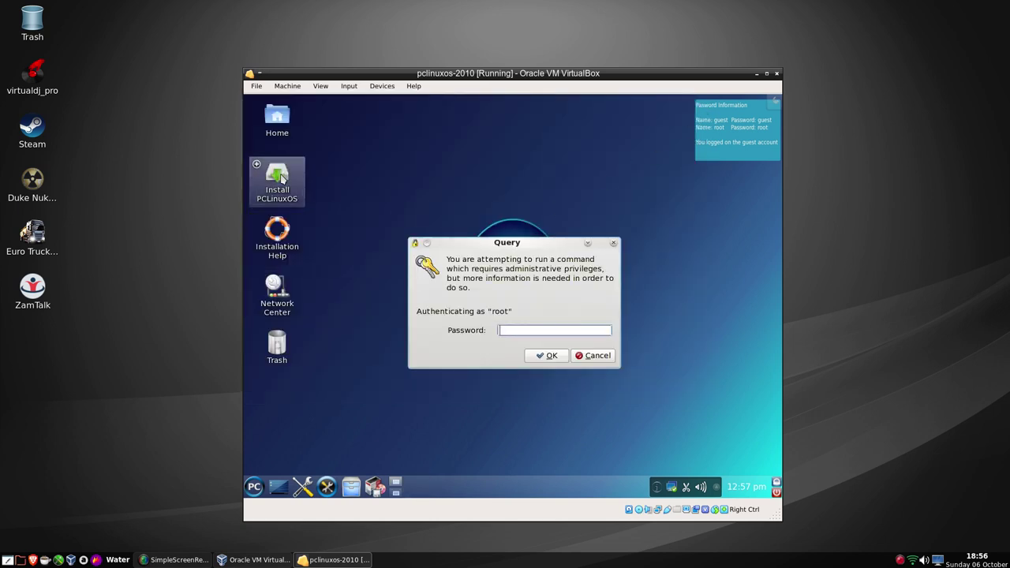
{"action": "type", "text": "root"}
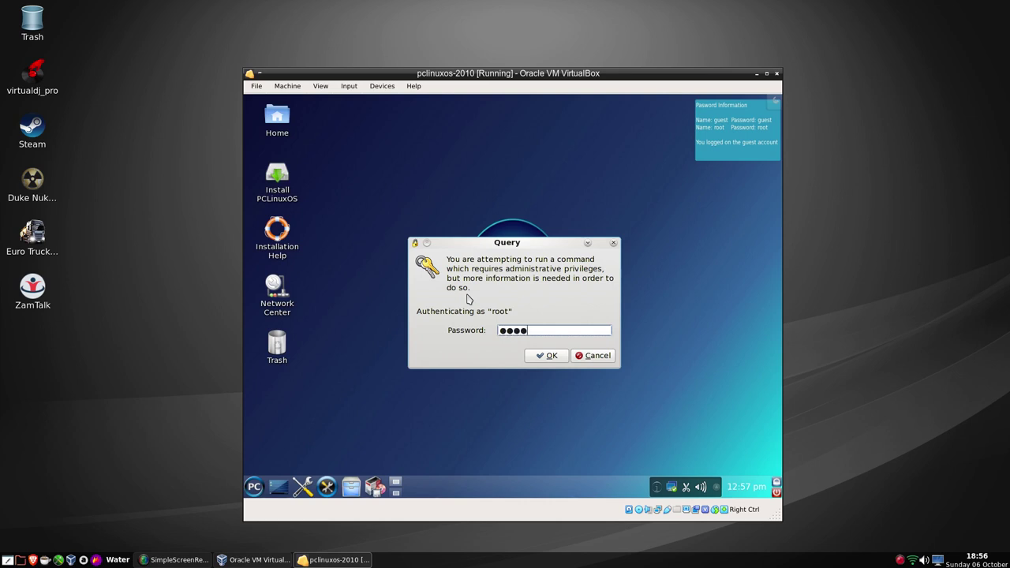
{"action": "key", "text": "Return"}
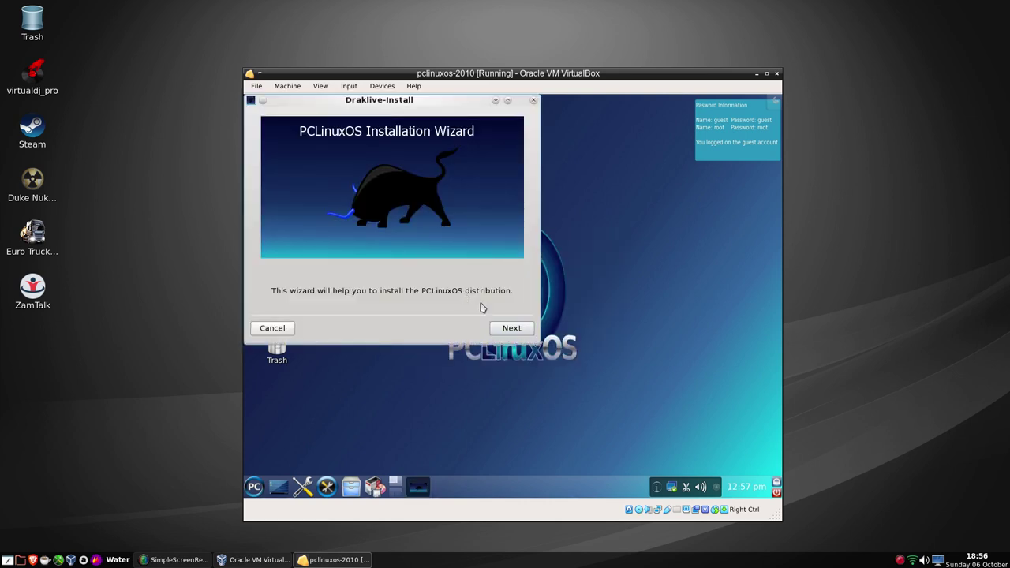
{"action": "left_click_drag", "start_coordinate": [371, 102], "coordinate": [451, 120]}
{"action": "left_click", "coordinate": [589, 344]}
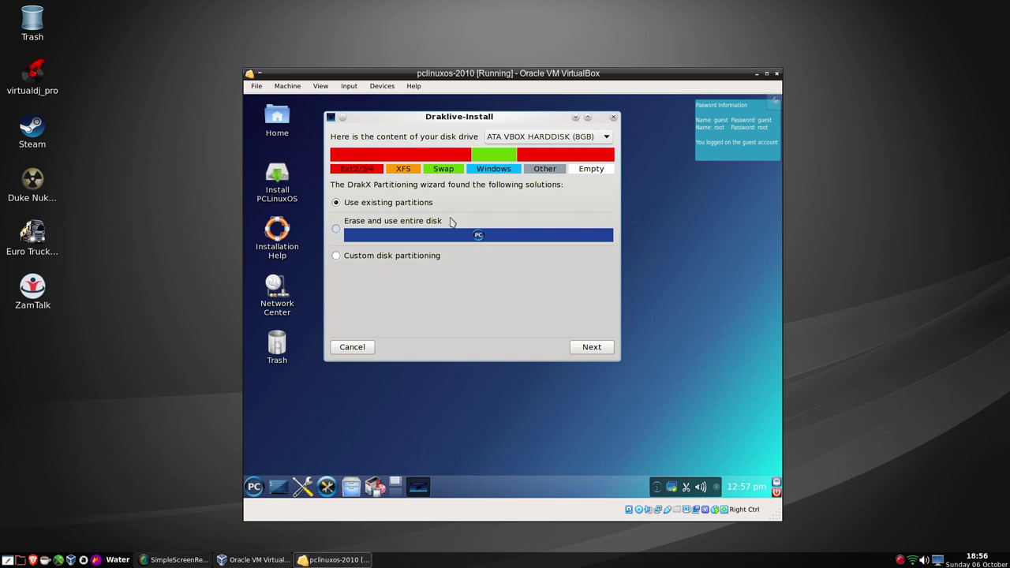
Step: Choose Erase and use entire disk, accepting loss of sda partitions and formatting
{"action": "left_click", "coordinate": [367, 224]}
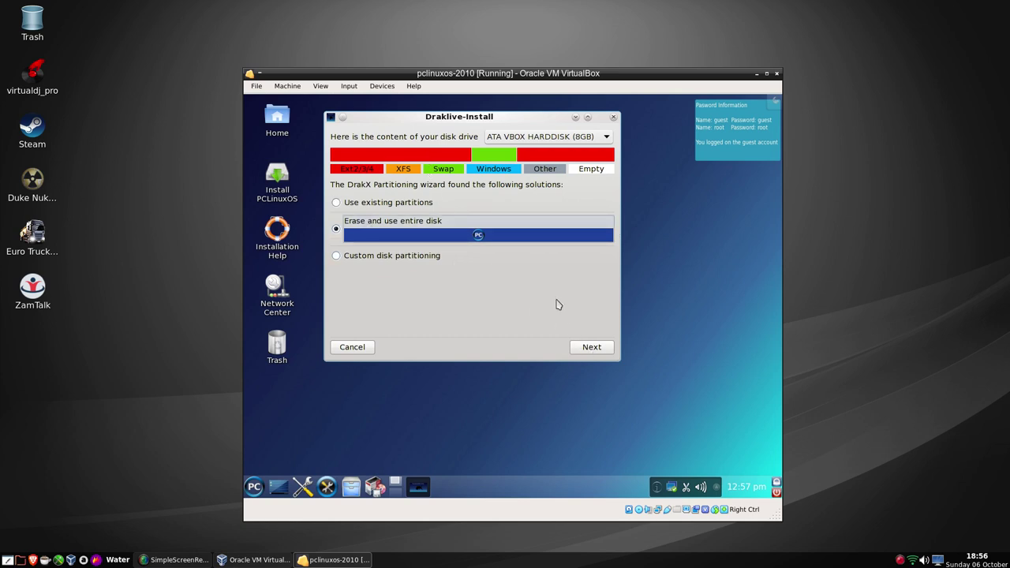
{"action": "left_click", "coordinate": [592, 351]}
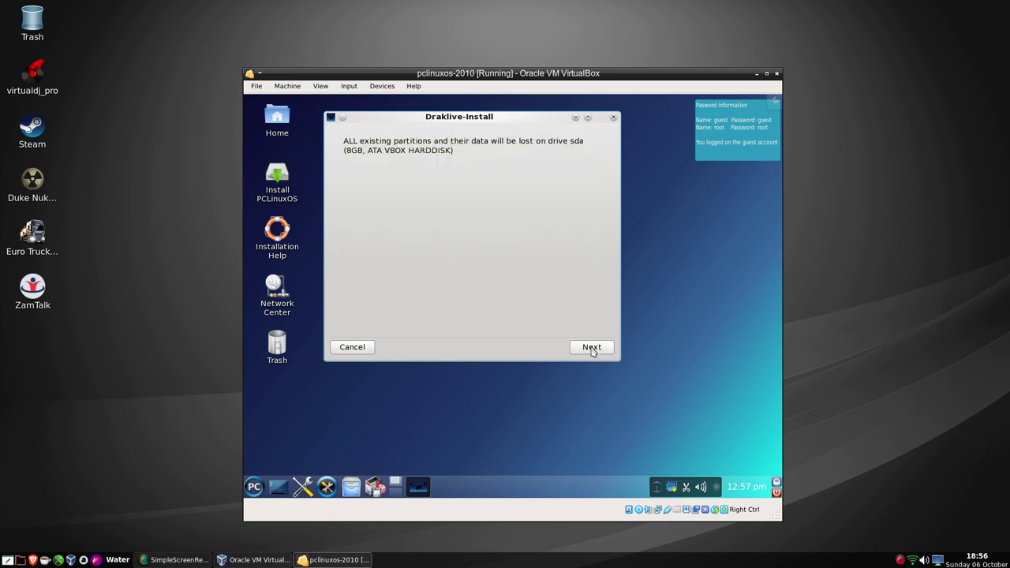
{"action": "left_click", "coordinate": [592, 348]}
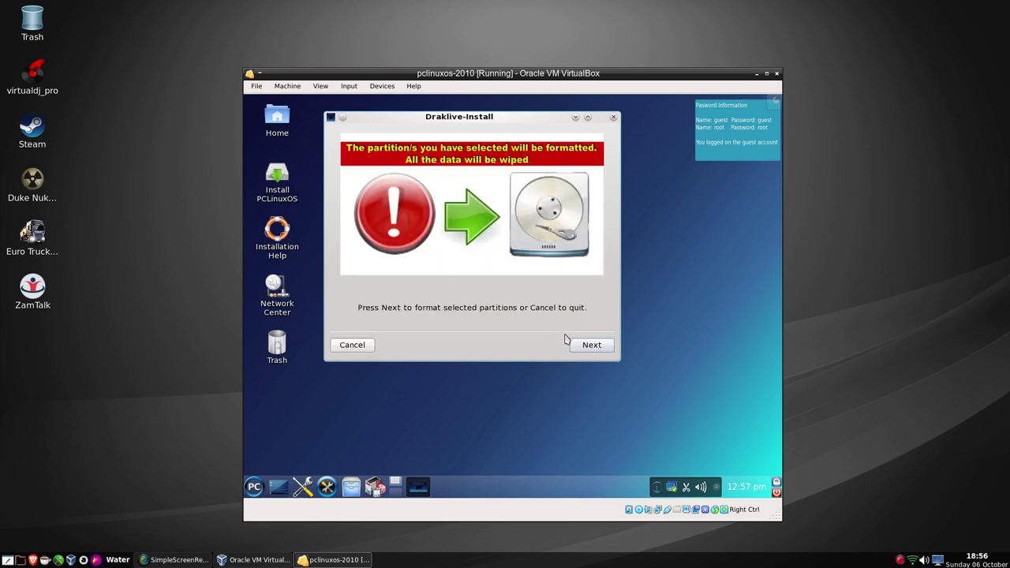
{"action": "left_click", "coordinate": [592, 347]}
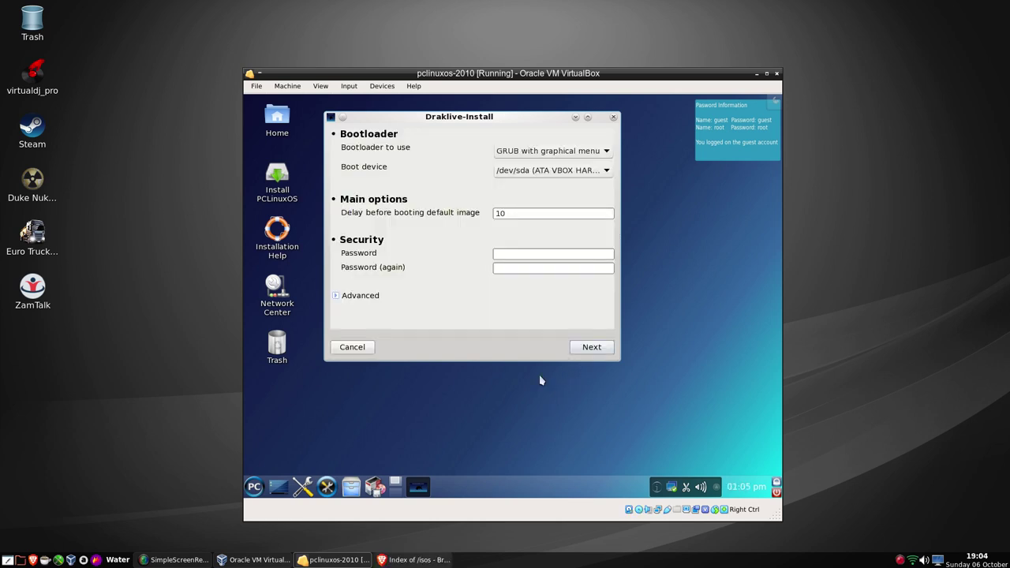
Step: Accept the GRUB bootloader settings, finish the boot entries, and close the completed installer
{"action": "left_click", "coordinate": [591, 348]}
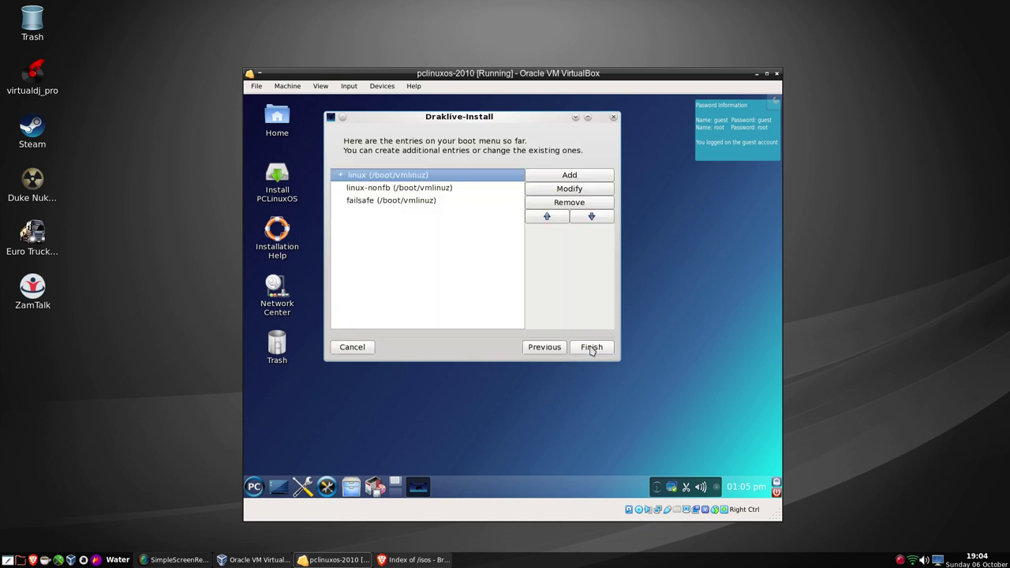
{"action": "left_click", "coordinate": [592, 348]}
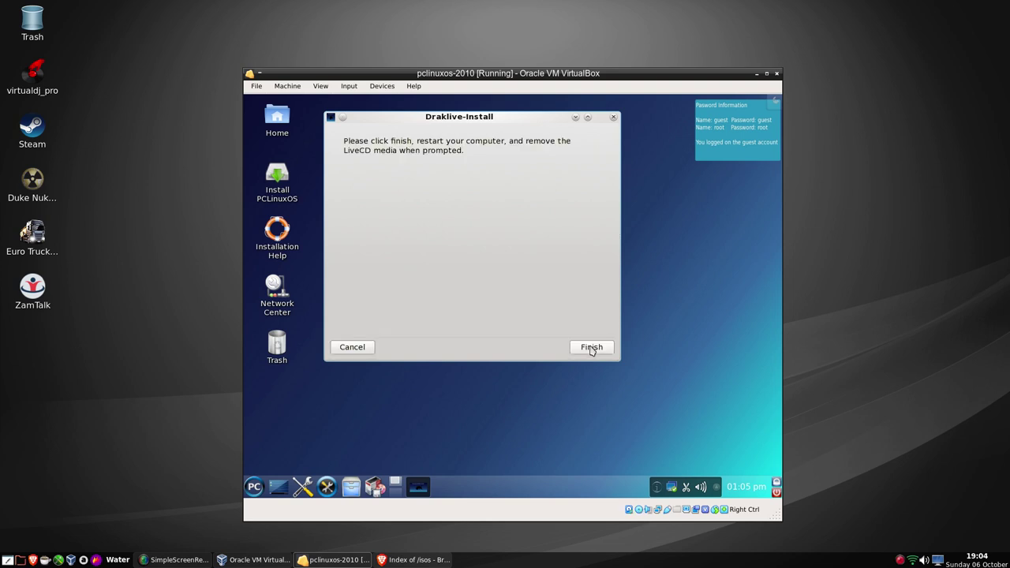
{"action": "left_click", "coordinate": [592, 348]}
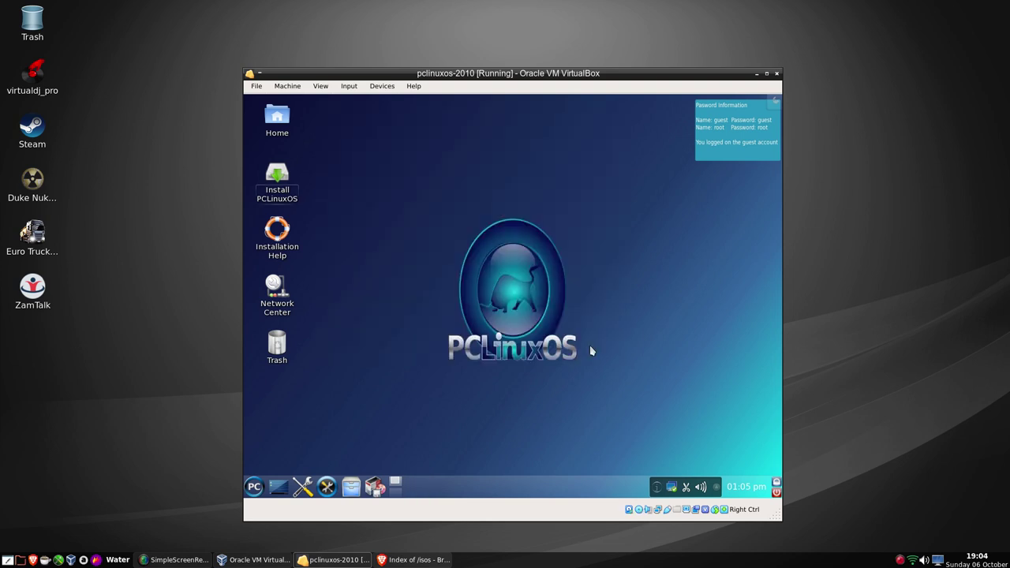
Step: Restart the PCLinuxOS guest via desktop menu Leave > Restart Computer, continuing past the LiveCD prompt
{"action": "right_click", "coordinate": [413, 238]}
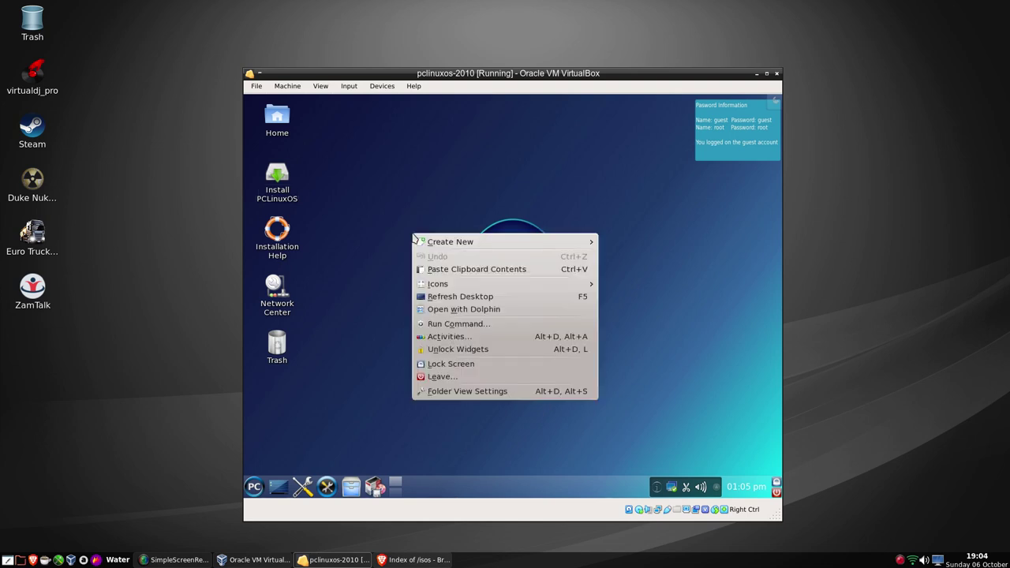
{"action": "left_click", "coordinate": [439, 376]}
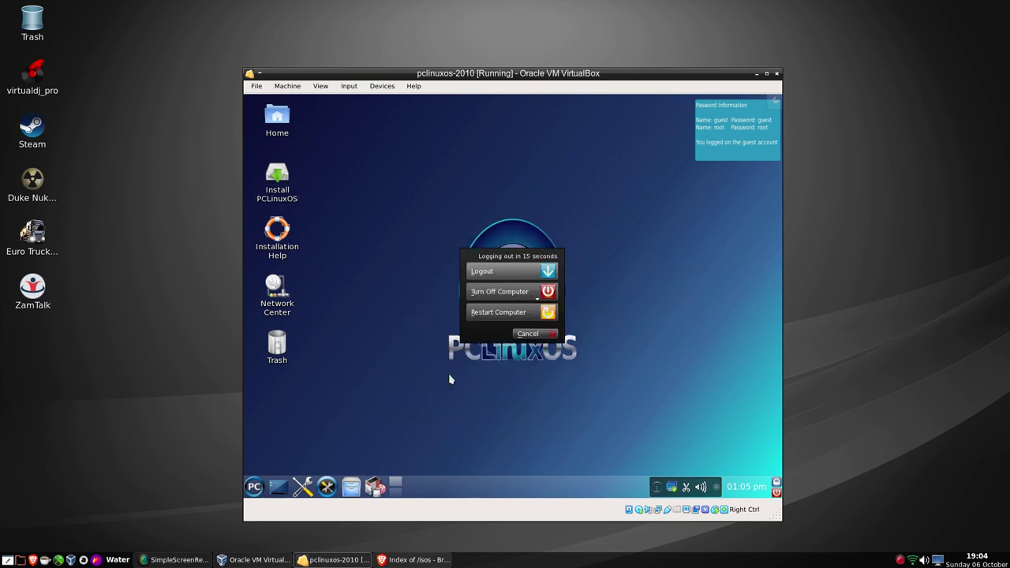
{"action": "left_click", "coordinate": [504, 313]}
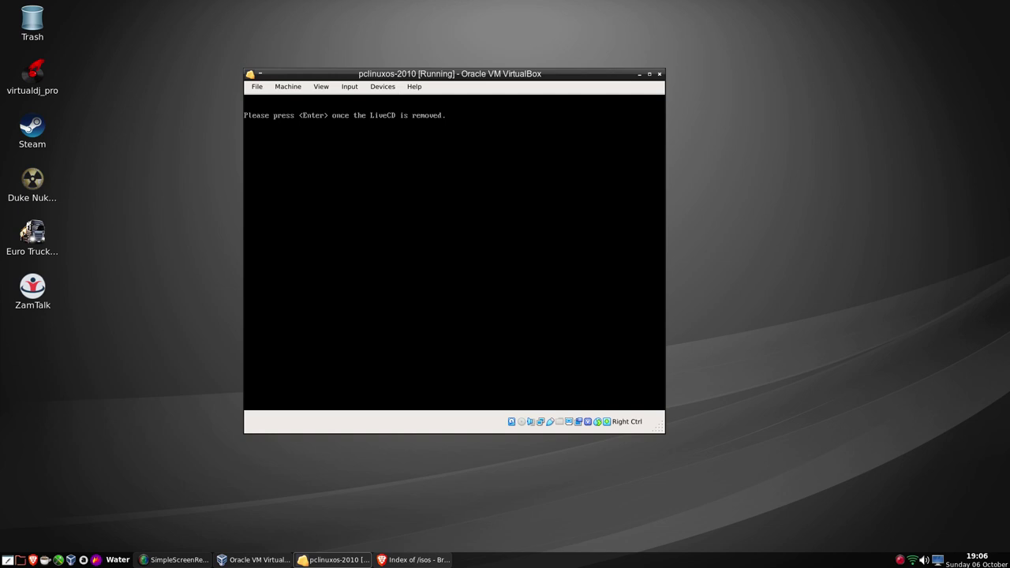
{"action": "key", "text": "Return"}
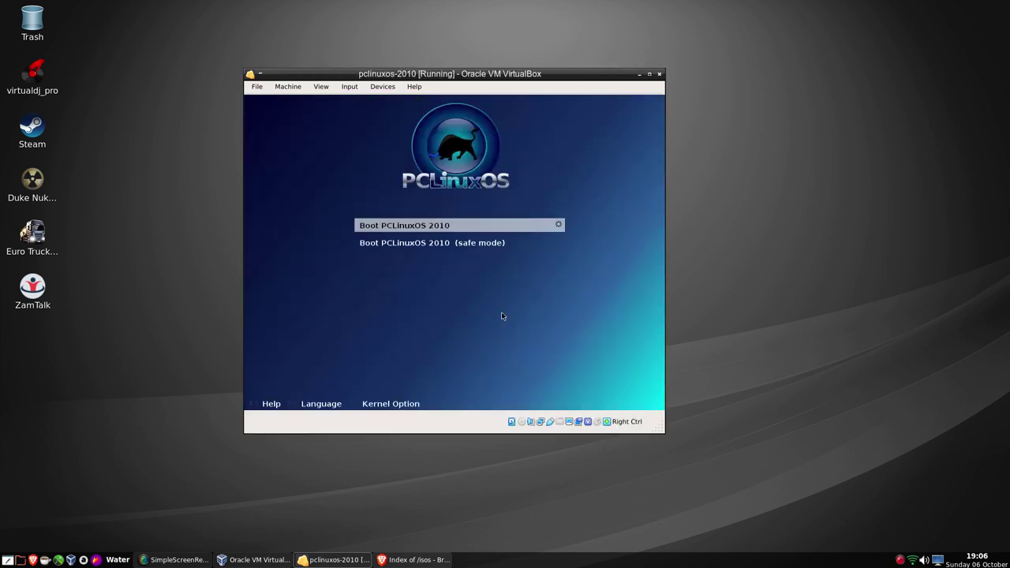
Step: Choose Boot PCLinuxOS 2010 in the boot menu to start the installed system
{"action": "key", "text": "Return"}
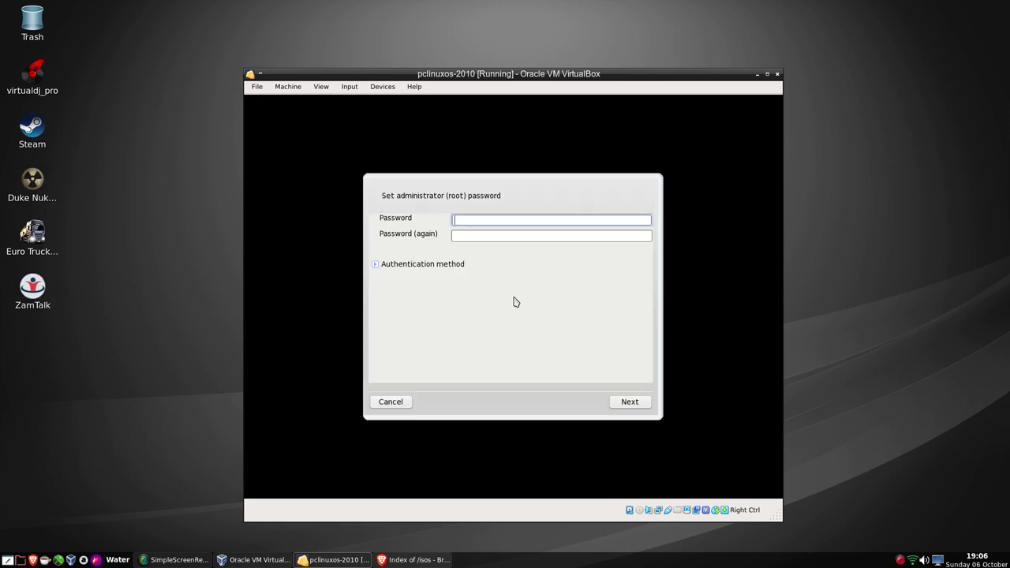
Step: Set the root administrator password, entering it twice to confirm
{"action": "type", "text": "******"}
{"action": "key", "text": "Tab"}
{"action": "type", "text": "******"}
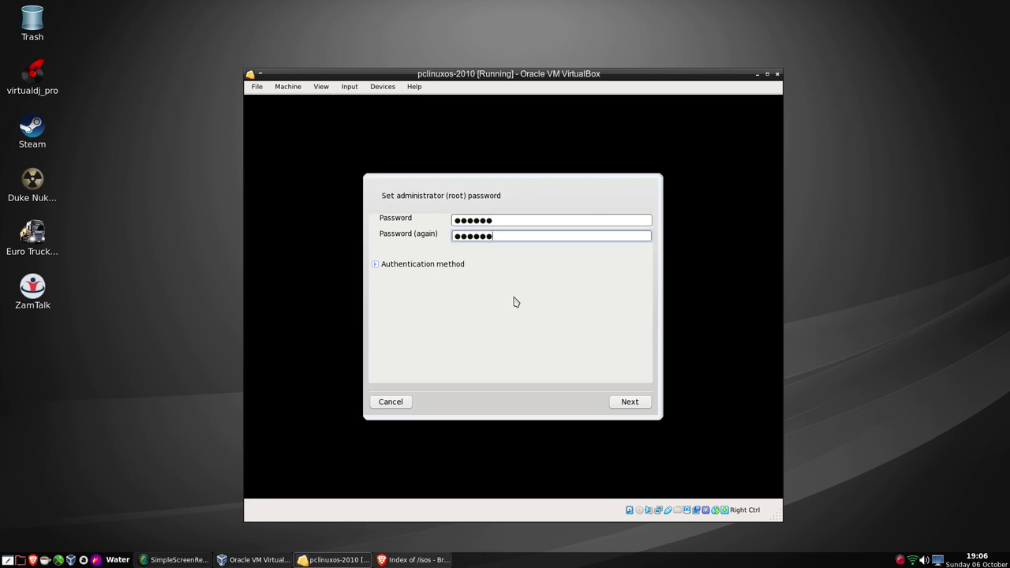
{"action": "left_click", "coordinate": [631, 406]}
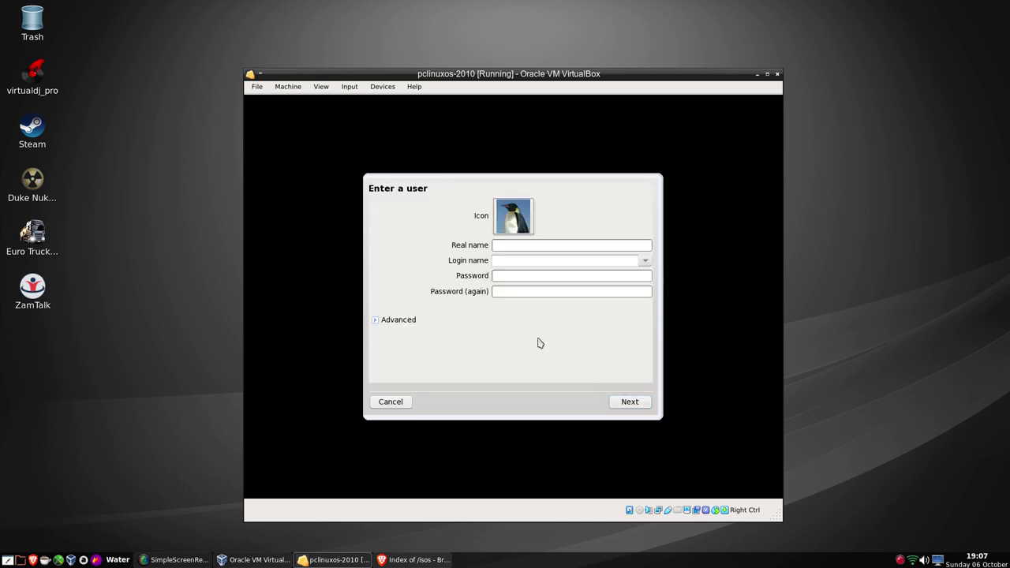
Step: Create a regular user account with a real name, login name and password
{"action": "left_click", "coordinate": [528, 245]}
{"action": "type", "text": "A"}
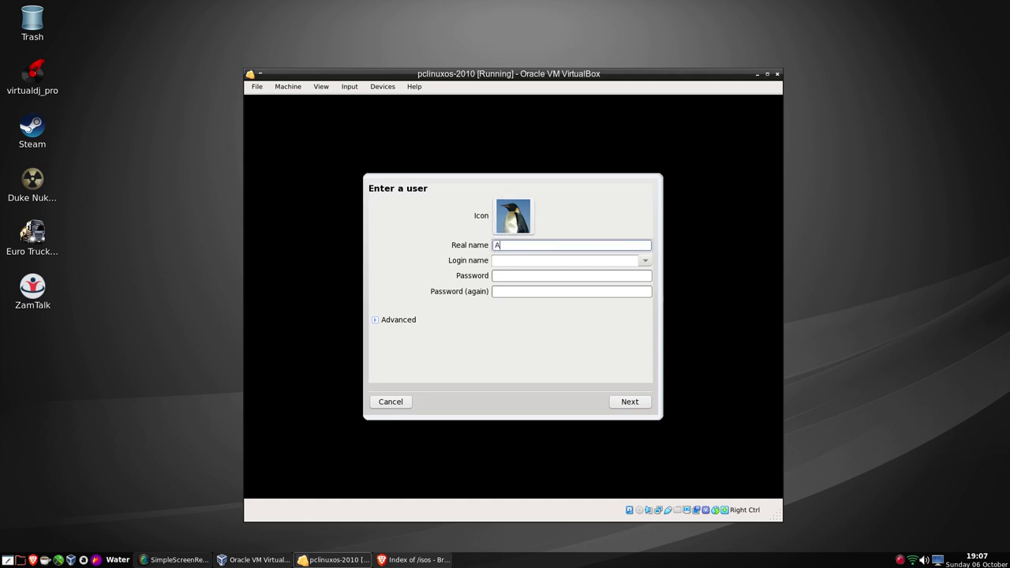
{"action": "type", "text": "lie"}
{"action": "key", "text": "Tab"}
{"action": "key", "text": "Tab"}
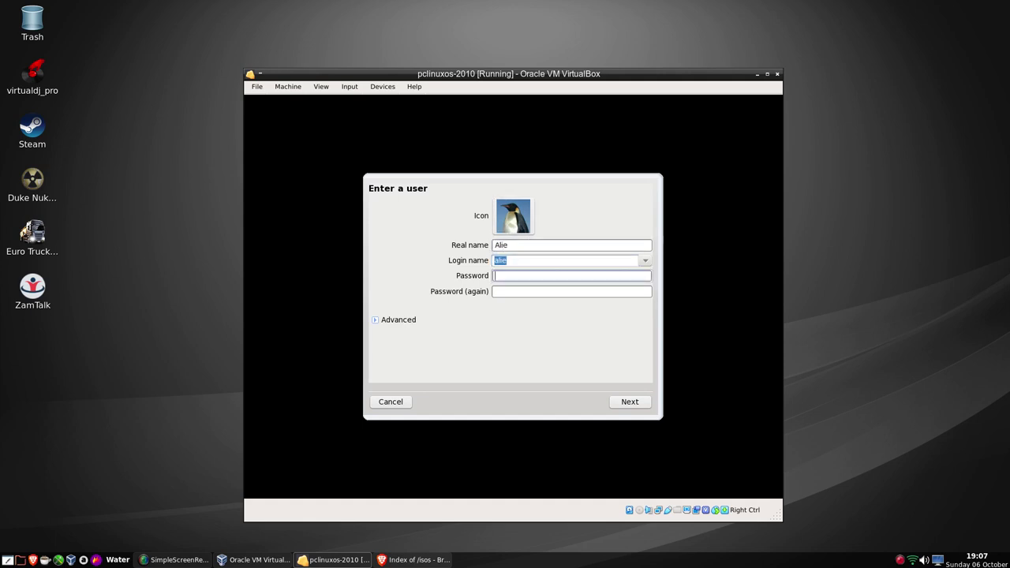
{"action": "type", "text": "******"}
{"action": "key", "text": "Tab"}
{"action": "type", "text": "*****"}
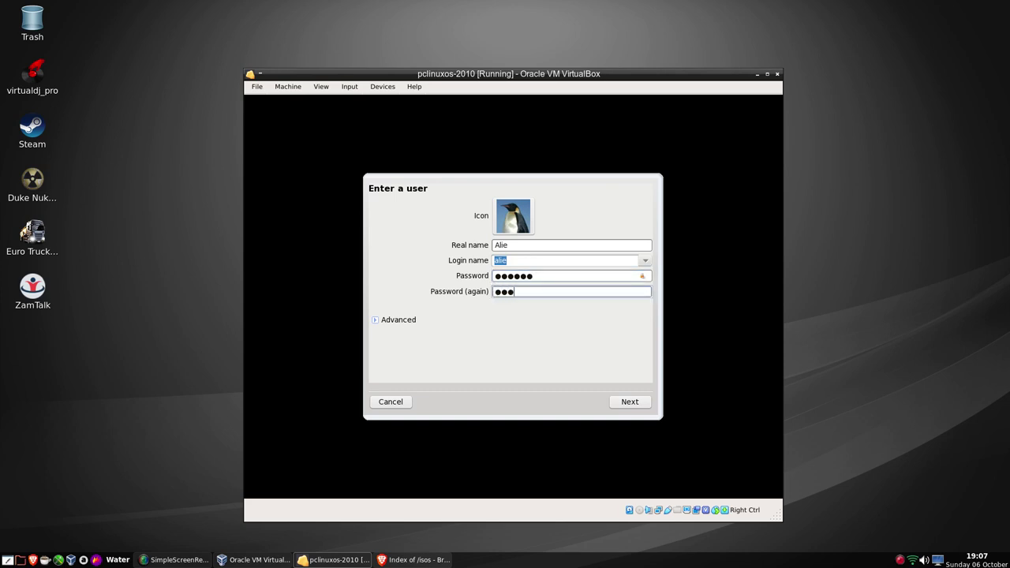
{"action": "type", "text": "*"}
{"action": "left_click", "coordinate": [630, 402]}
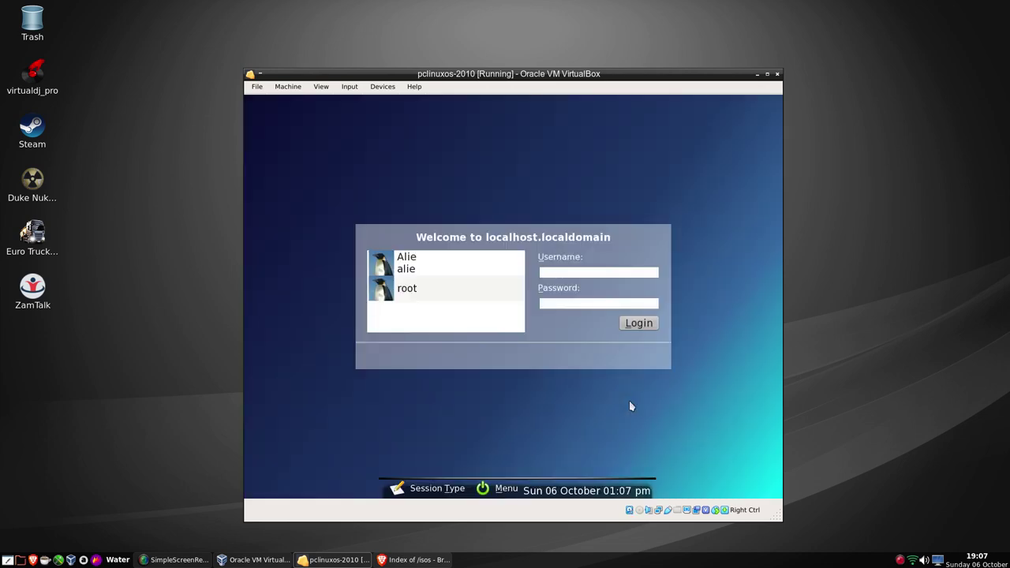
Step: Log in as the new regular user with its password at the guest login screen
{"action": "left_click", "coordinate": [424, 261]}
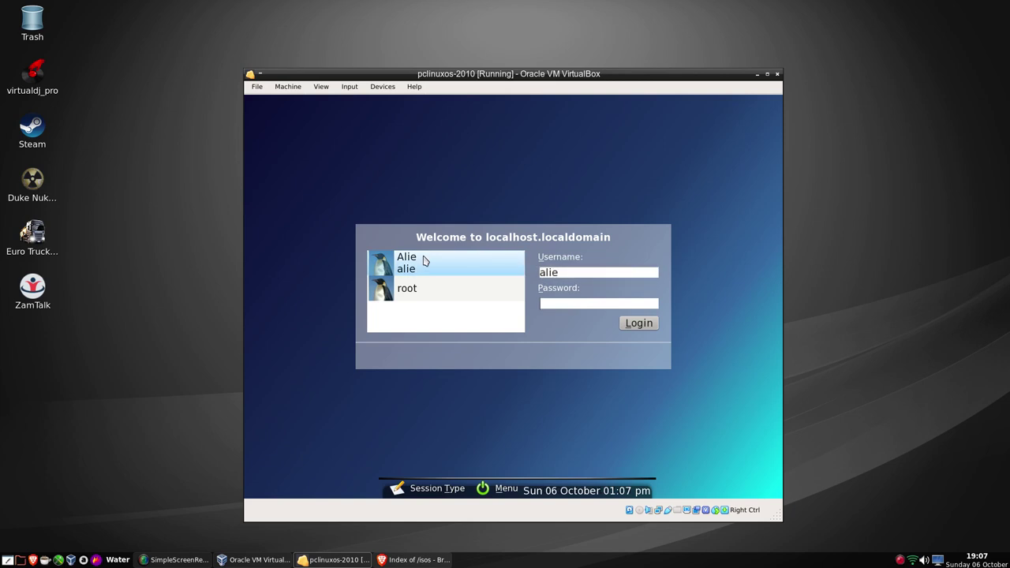
{"action": "type", "text": "********"}
{"action": "key", "text": "Return"}
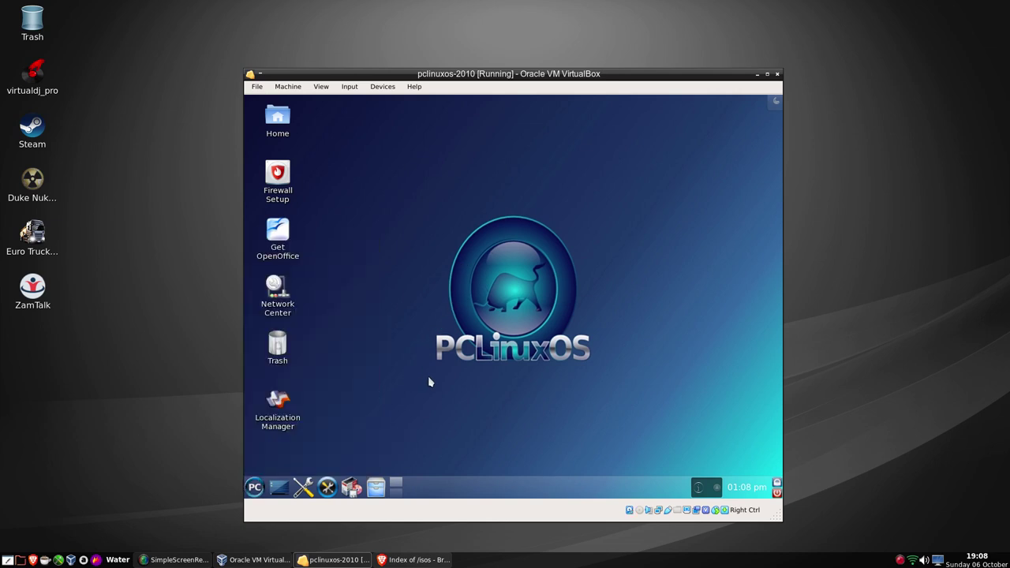
Step: Start Firefox from the guest's PC menu under All Applications > Internet
{"action": "left_click", "coordinate": [254, 487]}
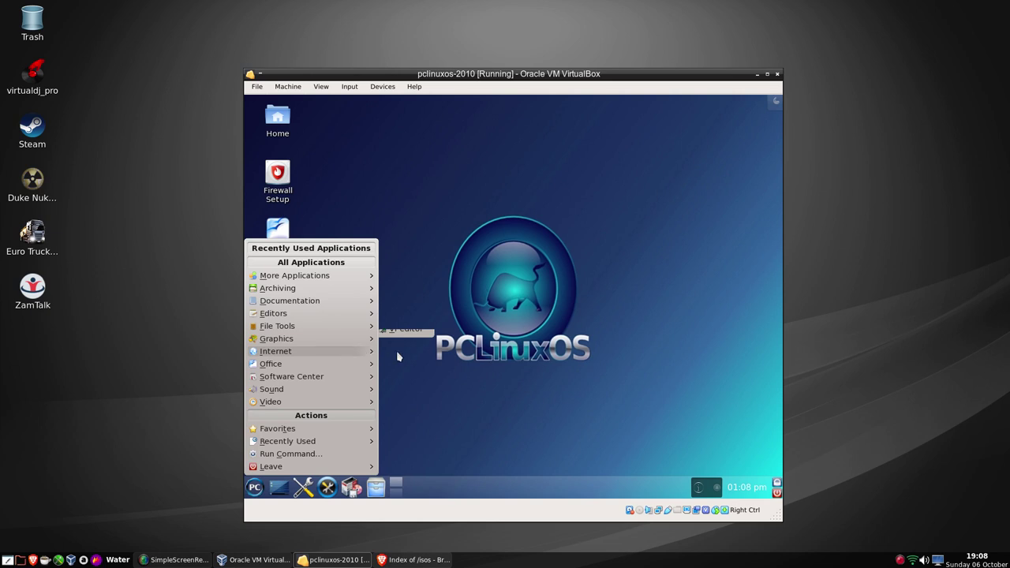
{"action": "mouse_move", "coordinate": [329, 357]}
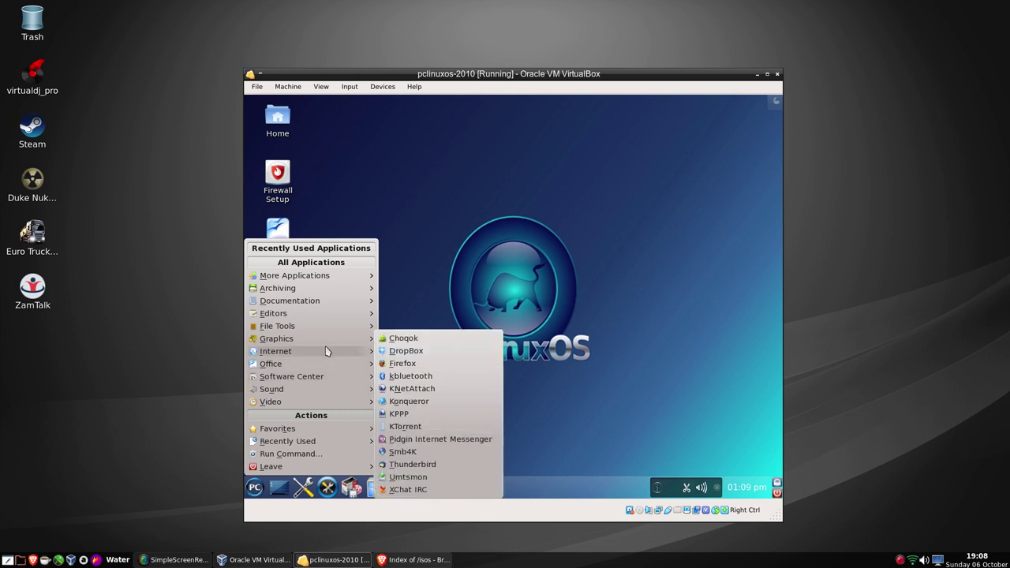
{"action": "left_click", "coordinate": [403, 364]}
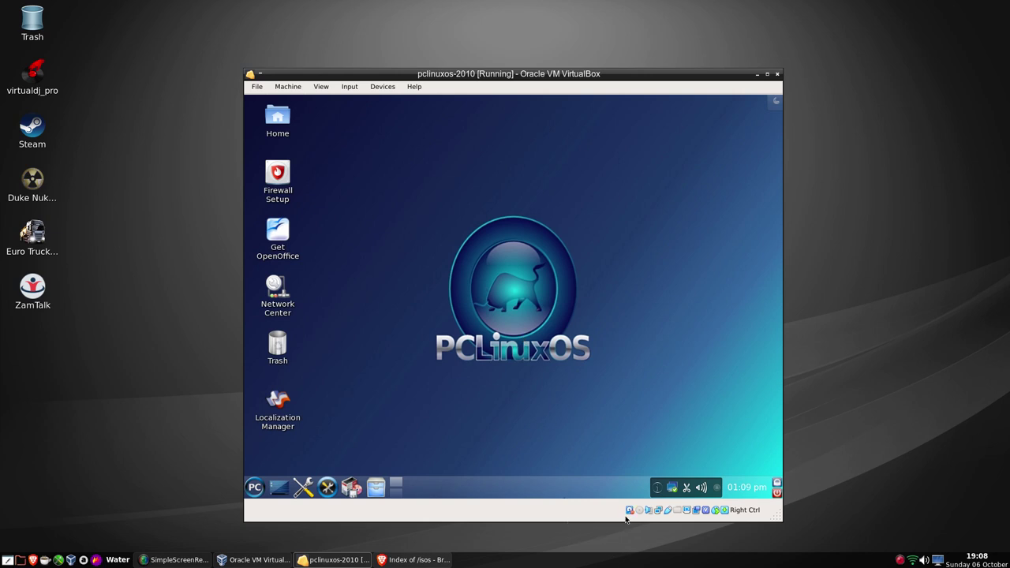
{"action": "mouse_move", "coordinate": [630, 512]}
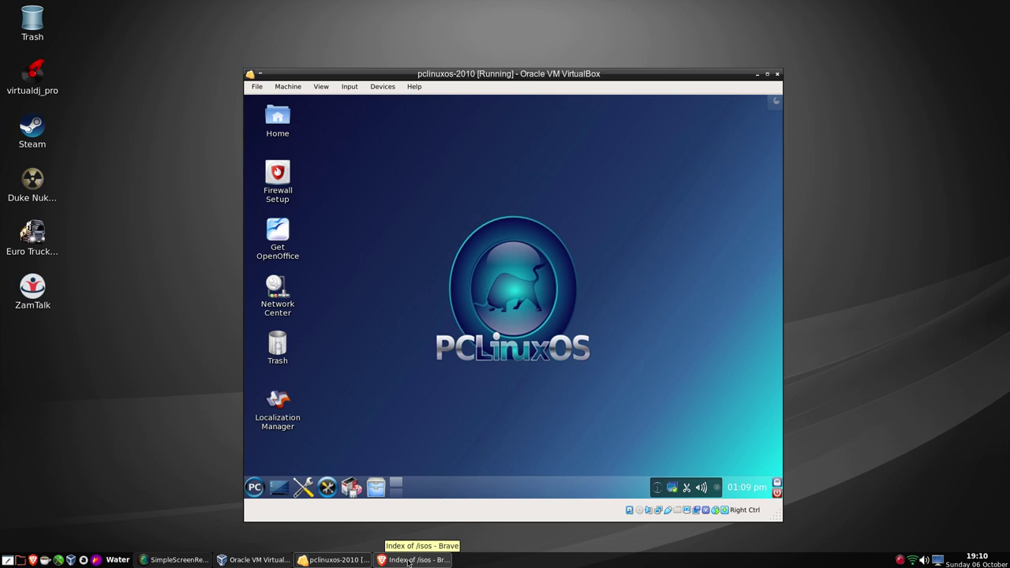
Step: Bring Brave forward and scroll through the Index of /isos listing
{"action": "left_click", "coordinate": [409, 560]}
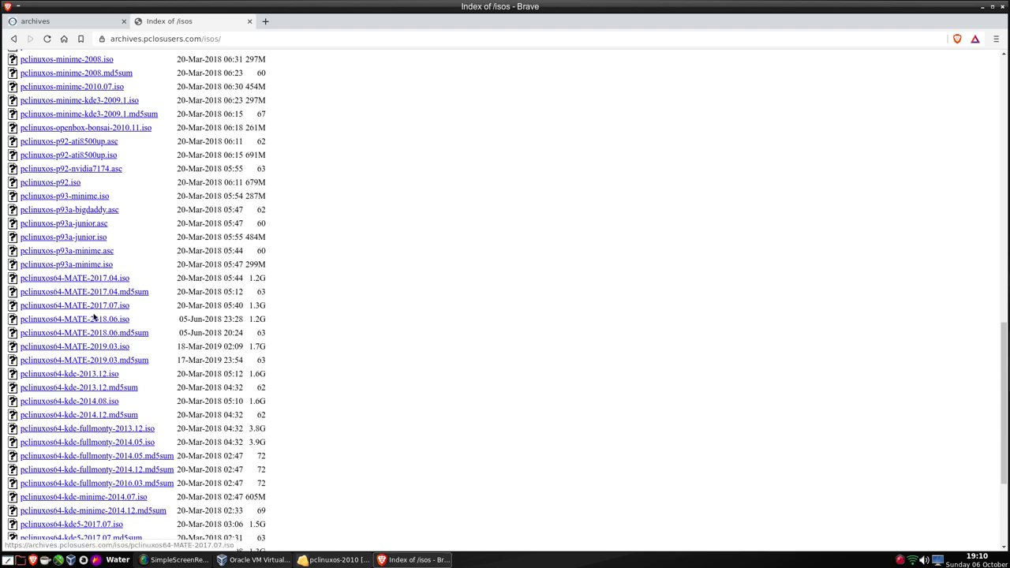
{"action": "scroll", "coordinate": [120, 427], "scroll_direction": "down", "scroll_amount": 2}
{"action": "scroll", "coordinate": [121, 427], "scroll_direction": "down", "scroll_amount": 3}
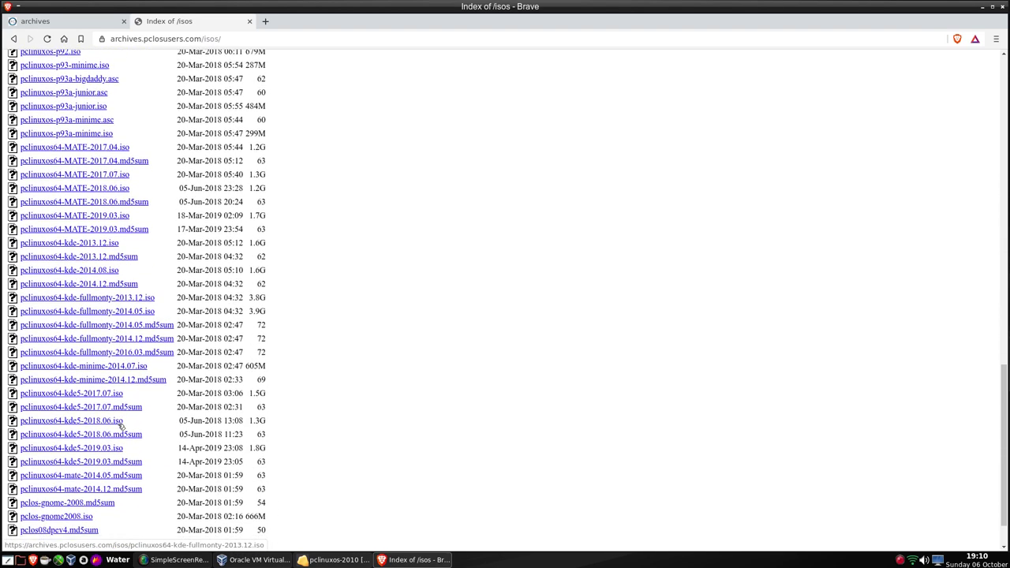
{"action": "scroll", "coordinate": [121, 427], "scroll_direction": "down", "scroll_amount": 1}
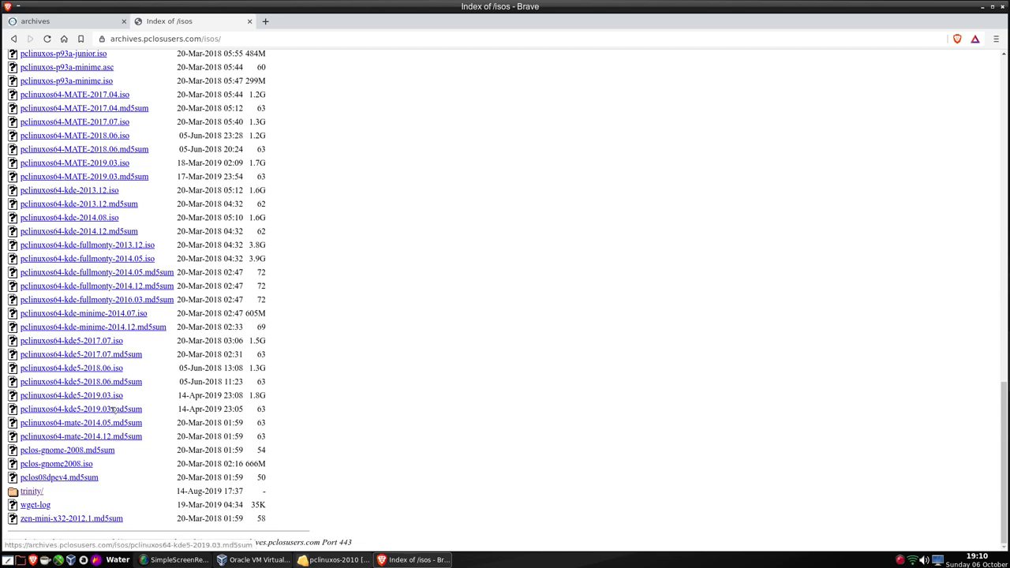
{"action": "scroll", "coordinate": [114, 408], "scroll_direction": "up", "scroll_amount": 1}
{"action": "scroll", "coordinate": [115, 408], "scroll_direction": "up", "scroll_amount": 4}
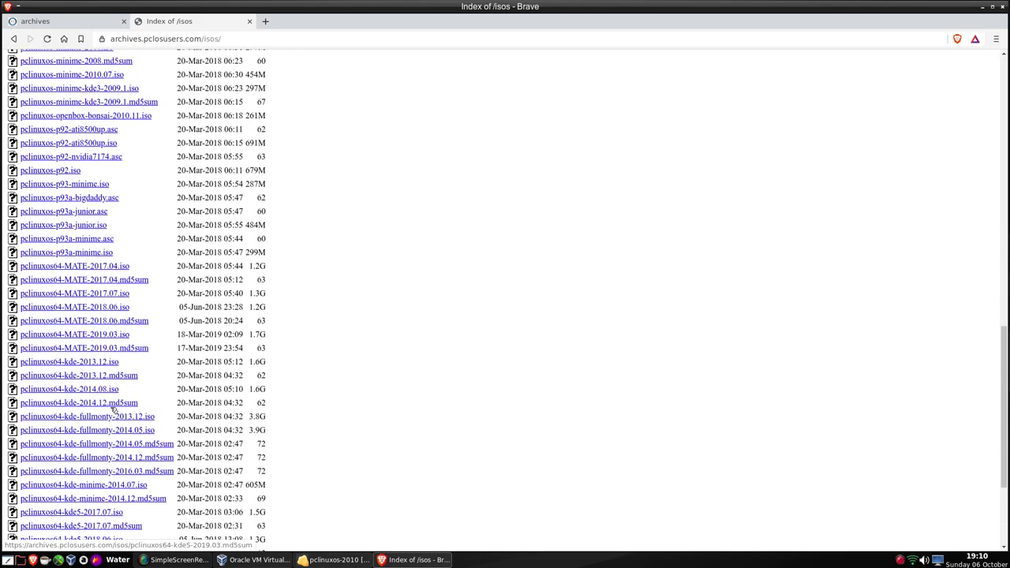
{"action": "scroll", "coordinate": [114, 408], "scroll_direction": "up", "scroll_amount": 3}
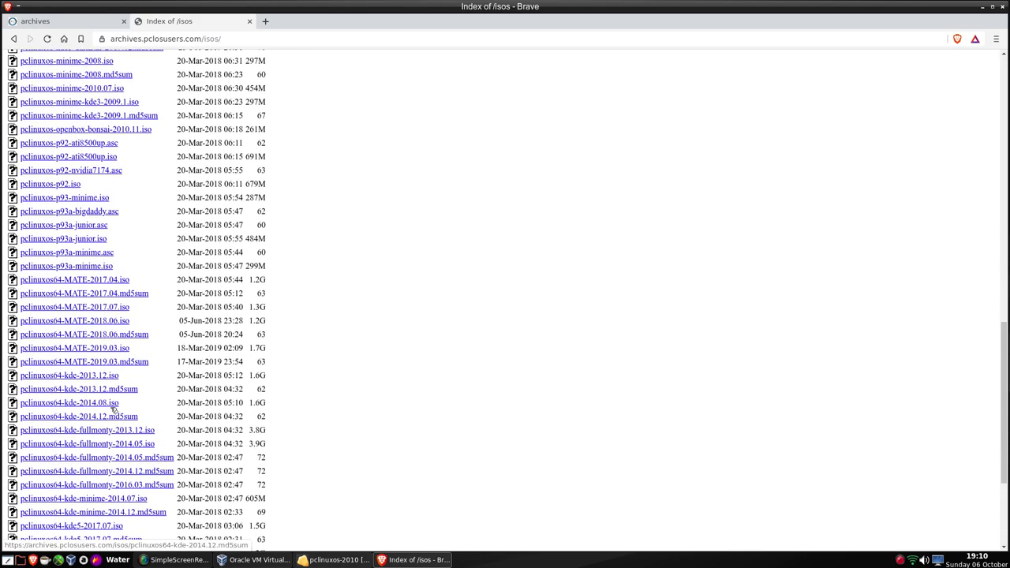
{"action": "scroll", "coordinate": [115, 408], "scroll_direction": "up", "scroll_amount": 1}
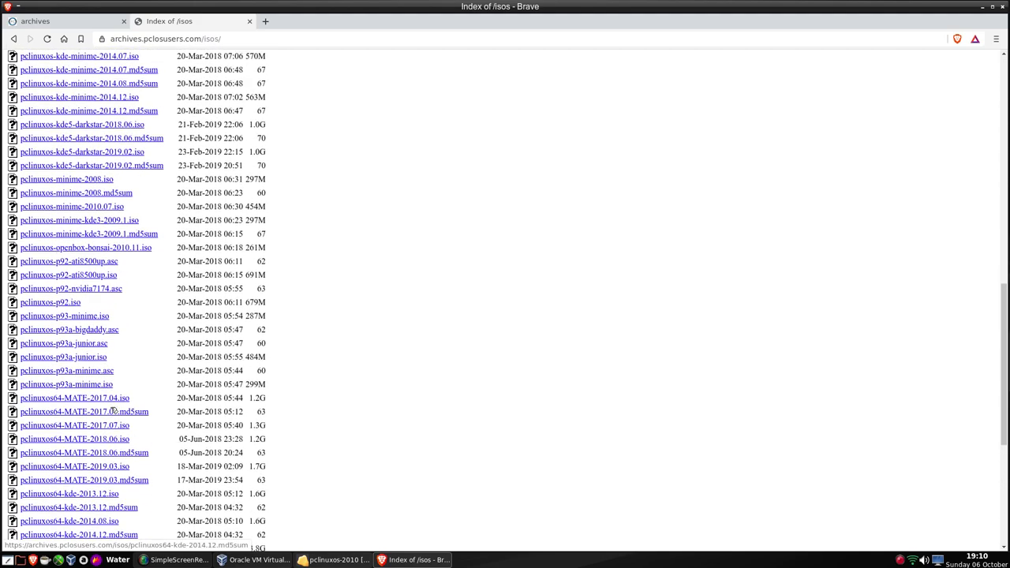
{"action": "scroll", "coordinate": [113, 390], "scroll_direction": "up", "scroll_amount": 4}
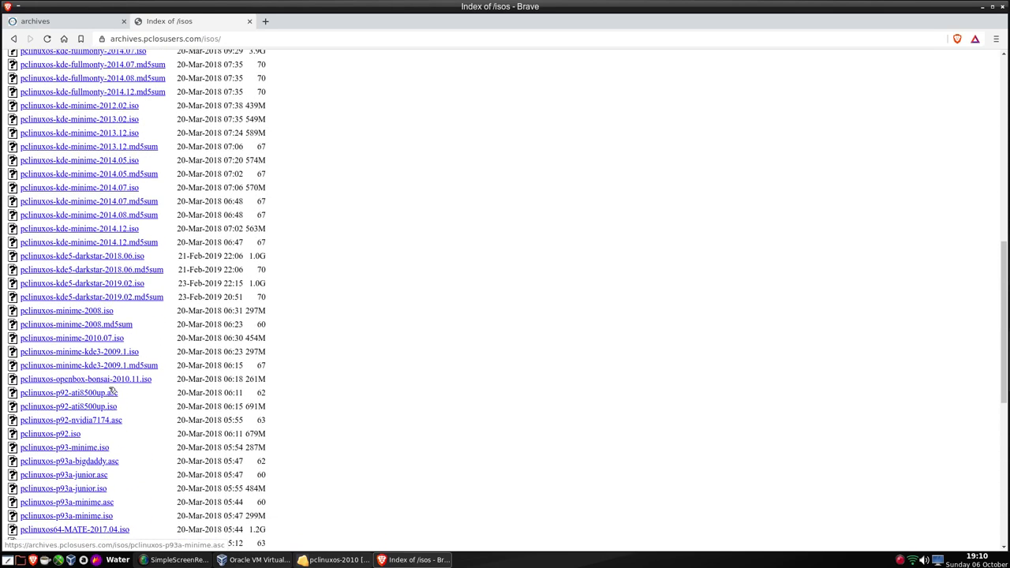
{"action": "scroll", "coordinate": [112, 389], "scroll_direction": "up", "scroll_amount": 5}
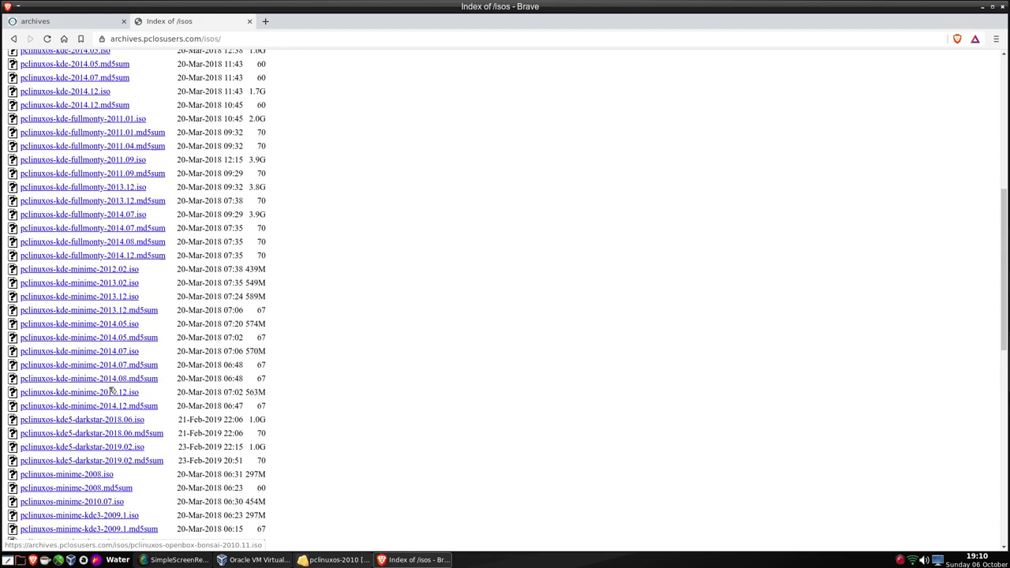
{"action": "scroll", "coordinate": [113, 389], "scroll_direction": "up", "scroll_amount": 6}
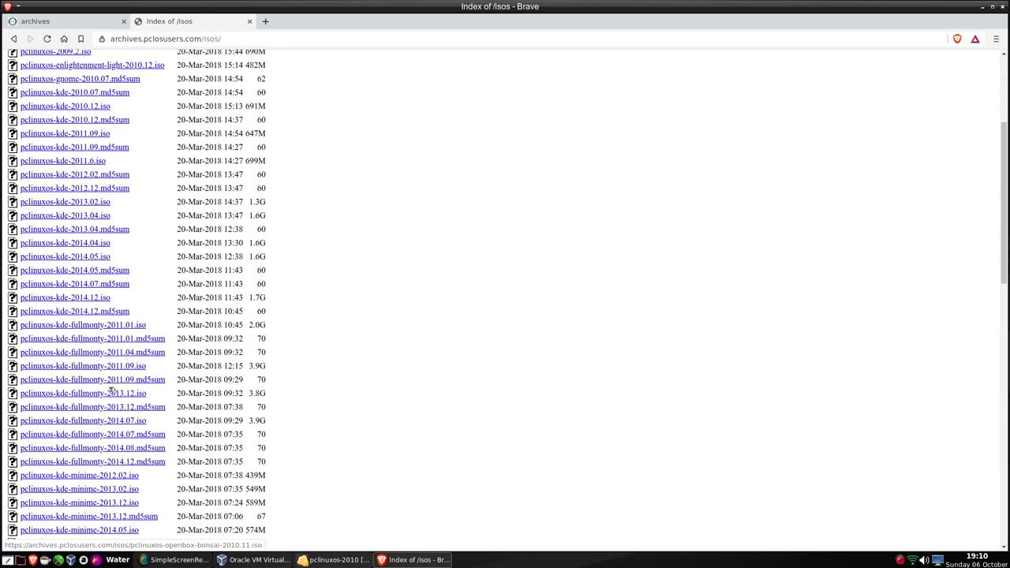
{"action": "scroll", "coordinate": [113, 389], "scroll_direction": "up", "scroll_amount": 3}
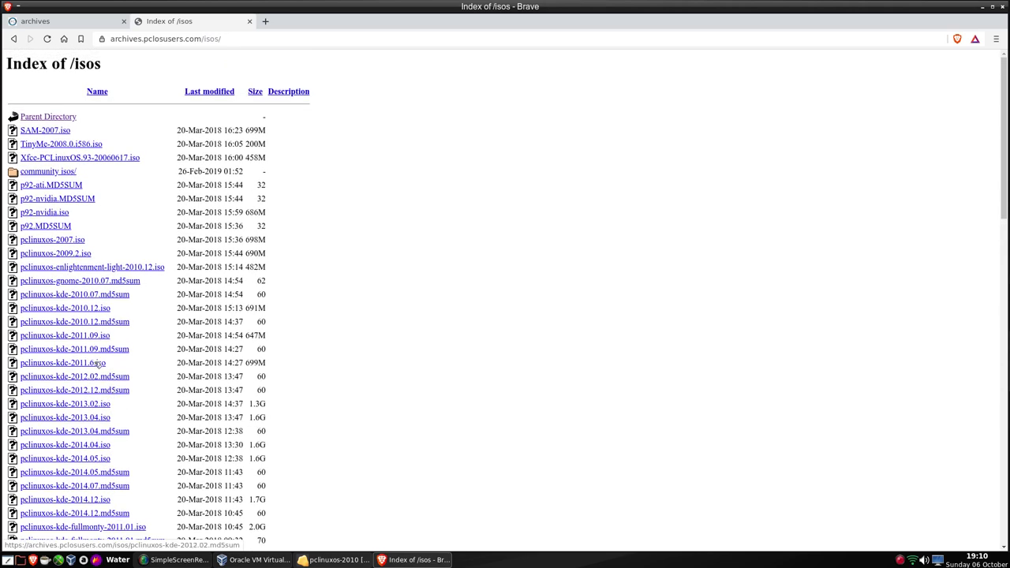
Step: Browse the ISOs in the community isos/Trinity/ folder
{"action": "left_click", "coordinate": [69, 172]}
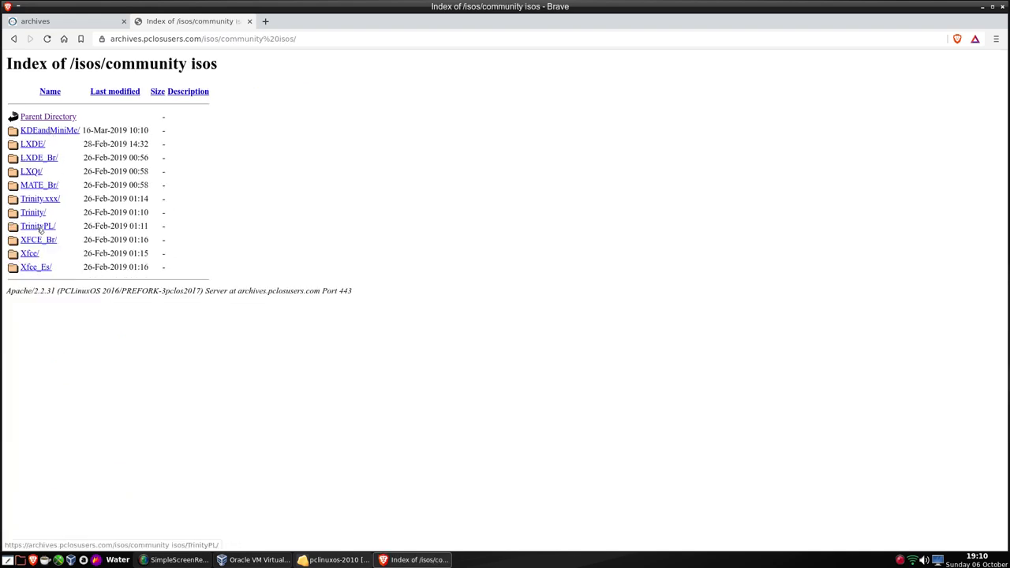
{"action": "left_click", "coordinate": [34, 215]}
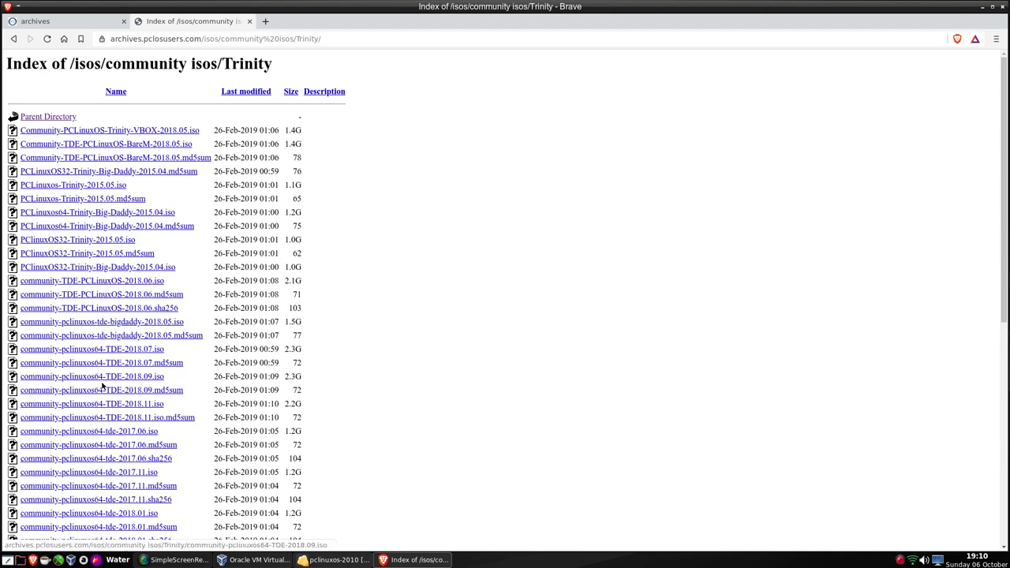
{"action": "scroll", "coordinate": [187, 387], "scroll_direction": "down", "scroll_amount": 6}
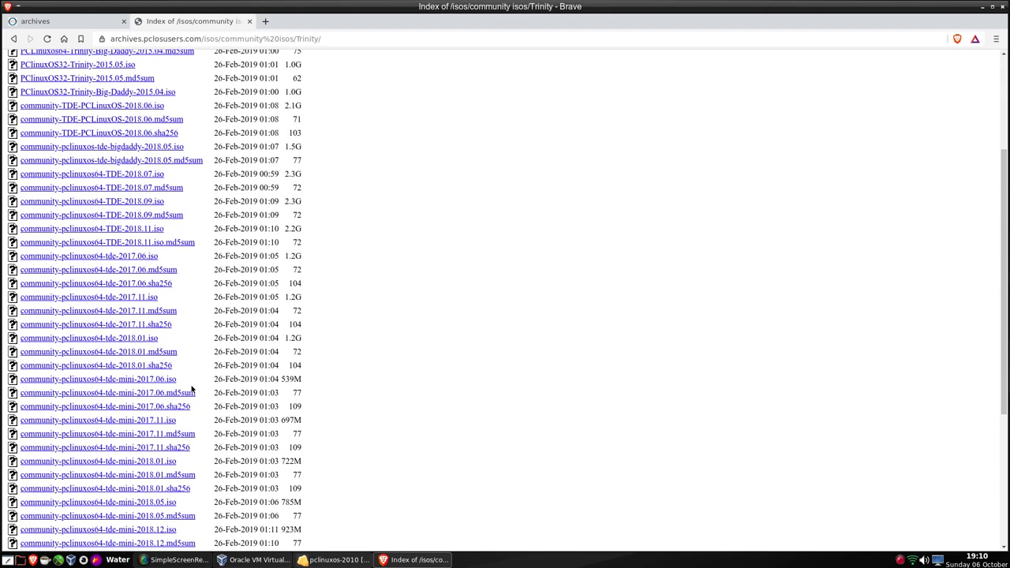
{"action": "scroll", "coordinate": [191, 387], "scroll_direction": "down", "scroll_amount": 4}
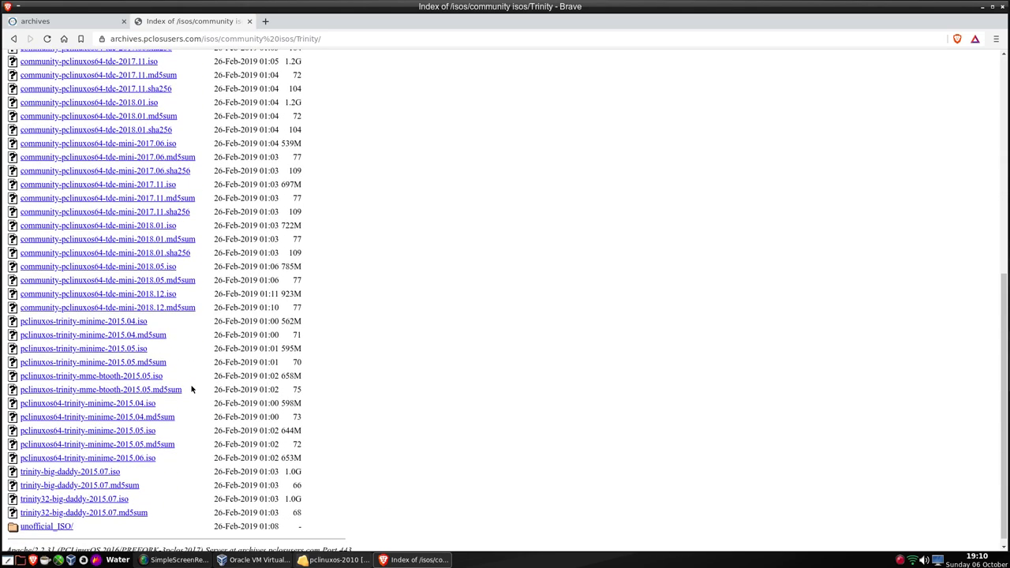
{"action": "scroll", "coordinate": [191, 388], "scroll_direction": "down", "scroll_amount": 1}
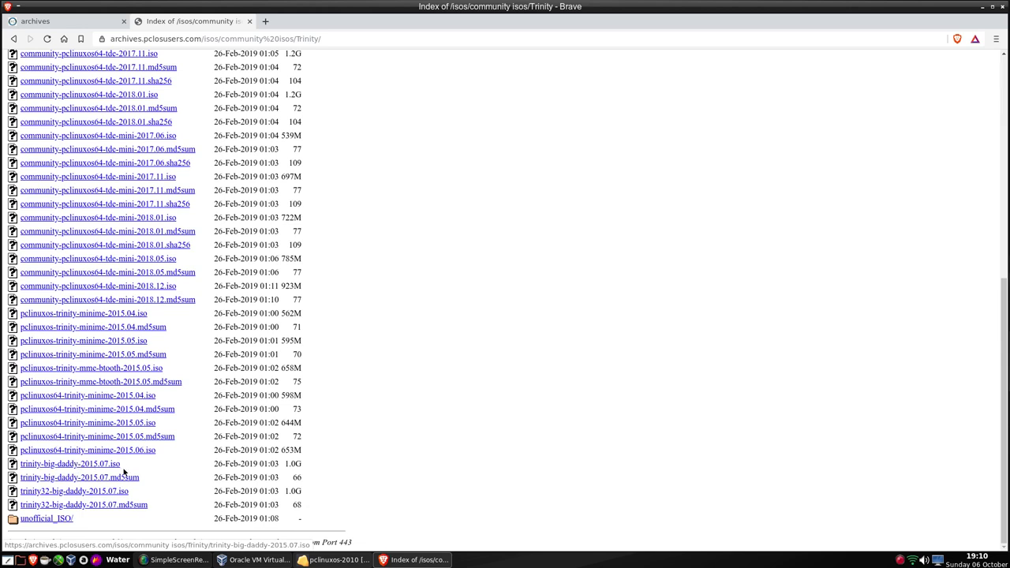
{"action": "scroll", "coordinate": [160, 472], "scroll_direction": "up", "scroll_amount": 10}
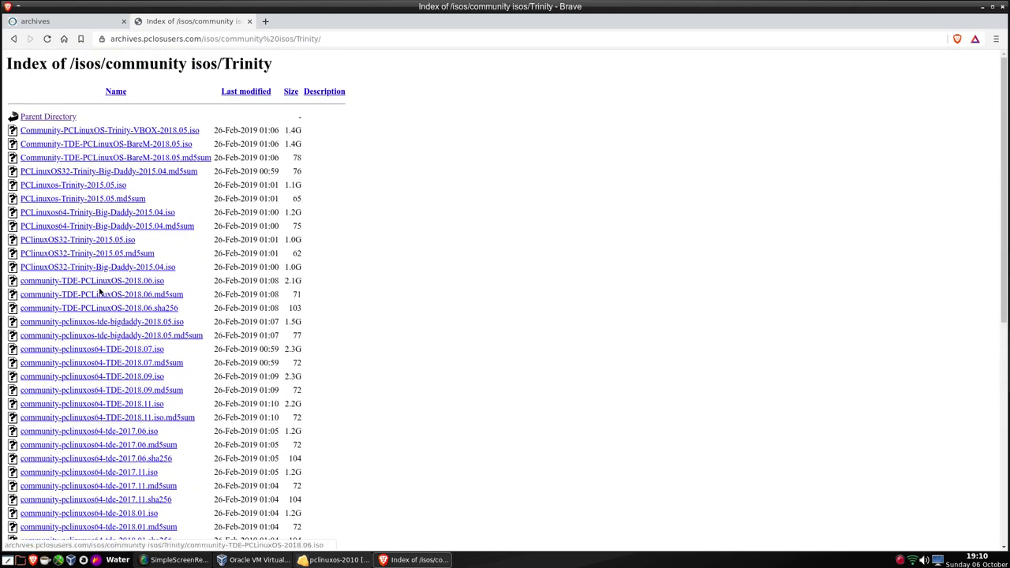
Step: Go back to Index of /isos and scroll down to the trinity/ folder
{"action": "left_click", "coordinate": [14, 40]}
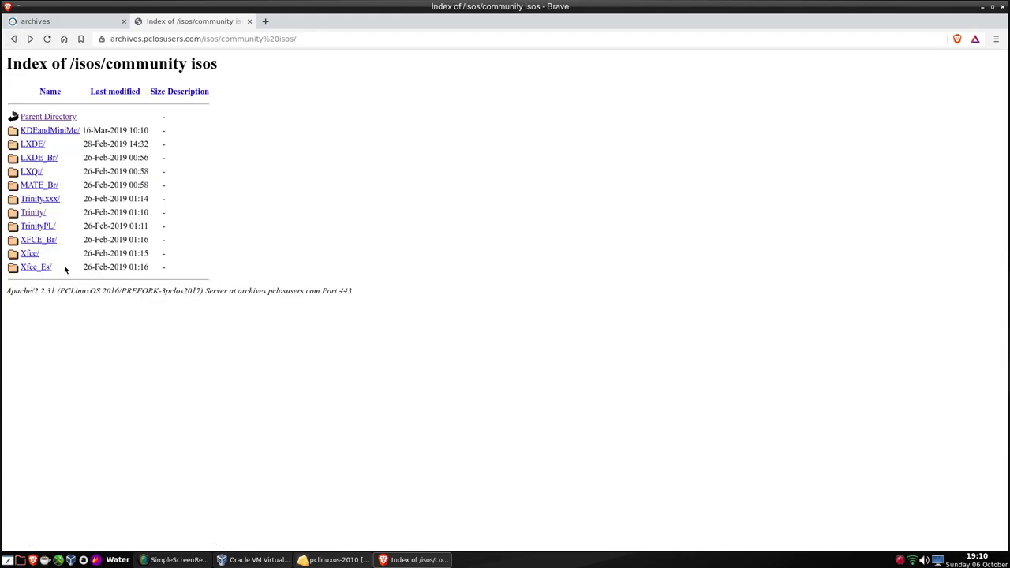
{"action": "left_click", "coordinate": [14, 40]}
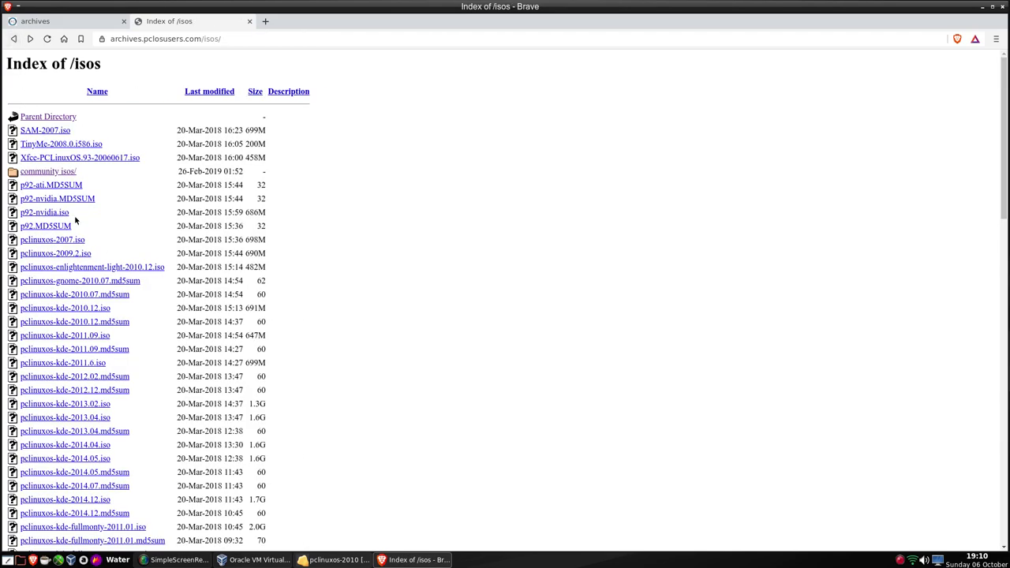
{"action": "scroll", "coordinate": [115, 208], "scroll_direction": "down", "scroll_amount": 12}
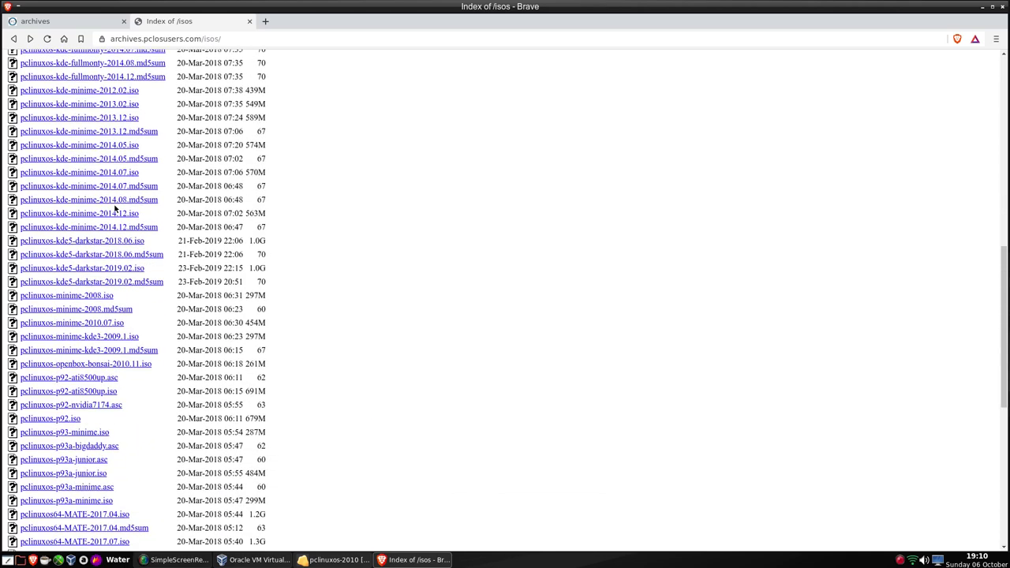
{"action": "scroll", "coordinate": [115, 208], "scroll_direction": "down", "scroll_amount": 3}
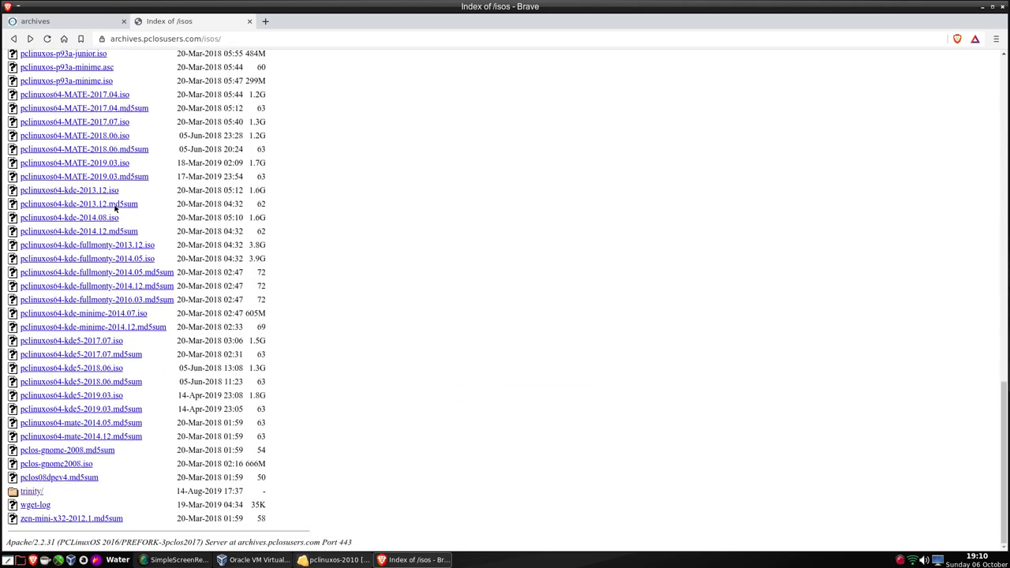
Step: Open trinity/ and save PCLinuxos64-Trinity-Big-Daddy-2015.04.iso to Downloads
{"action": "left_click", "coordinate": [32, 493]}
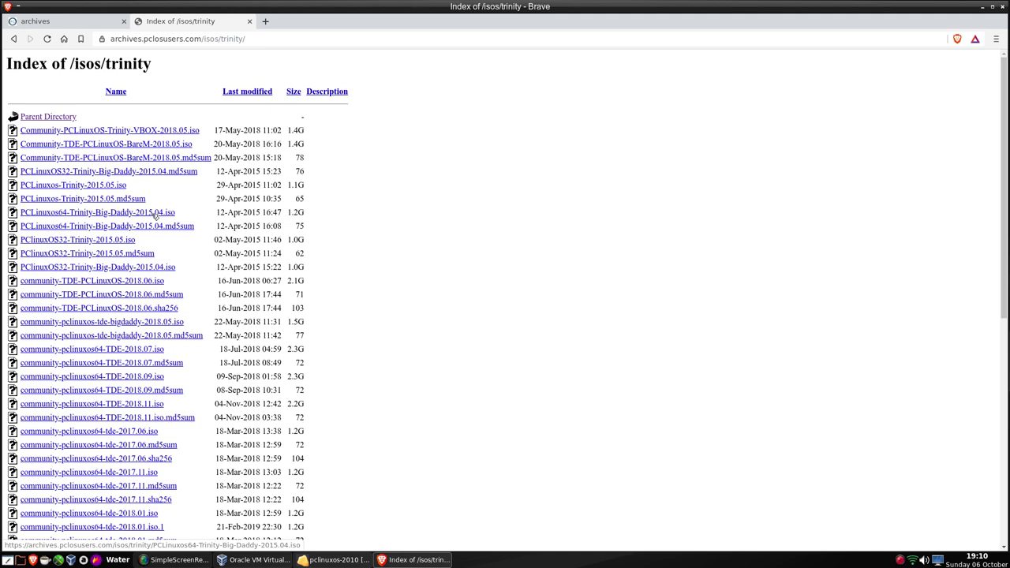
{"action": "left_click", "coordinate": [133, 215]}
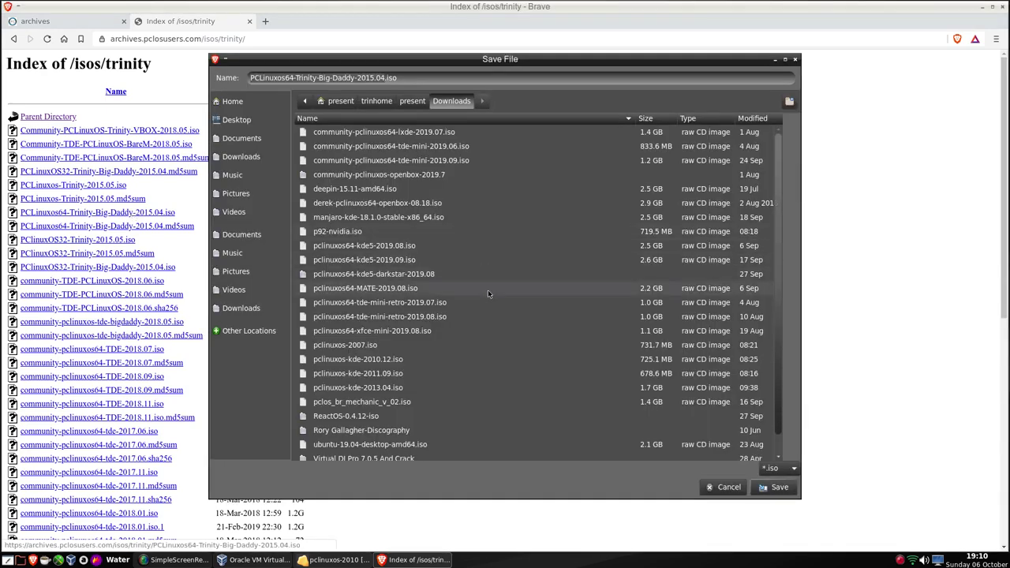
{"action": "left_click", "coordinate": [778, 487]}
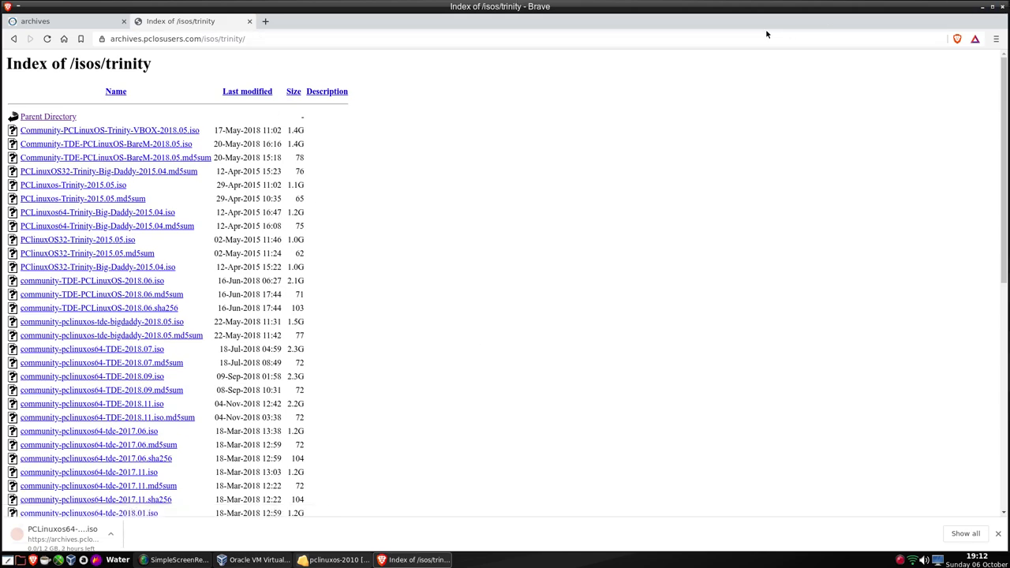
Step: Close the archive and forum tabs, keep downloading with only Downloads open, then minimize Brave
{"action": "left_click", "coordinate": [249, 21]}
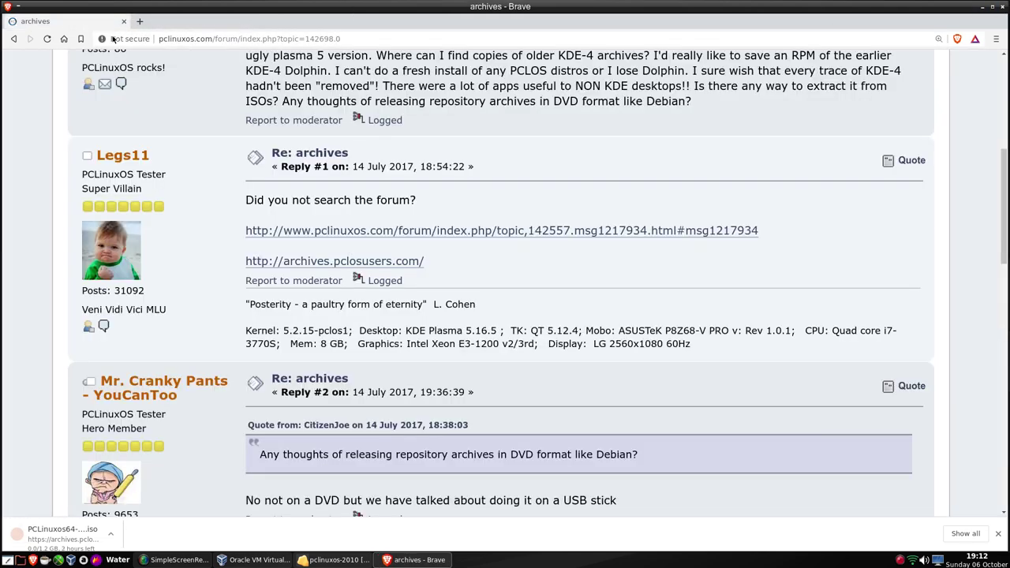
{"action": "left_click", "coordinate": [123, 22]}
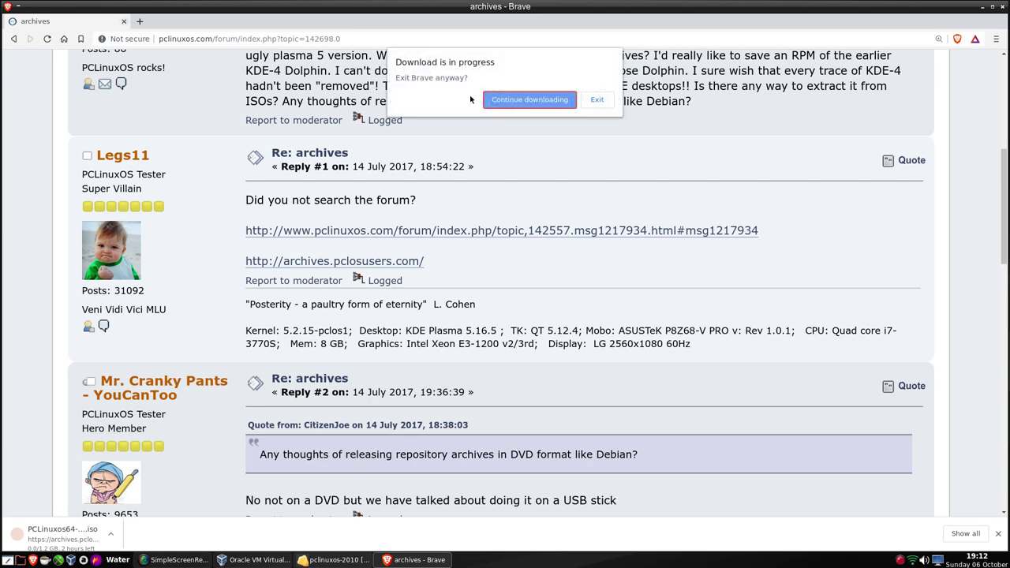
{"action": "left_click", "coordinate": [530, 100]}
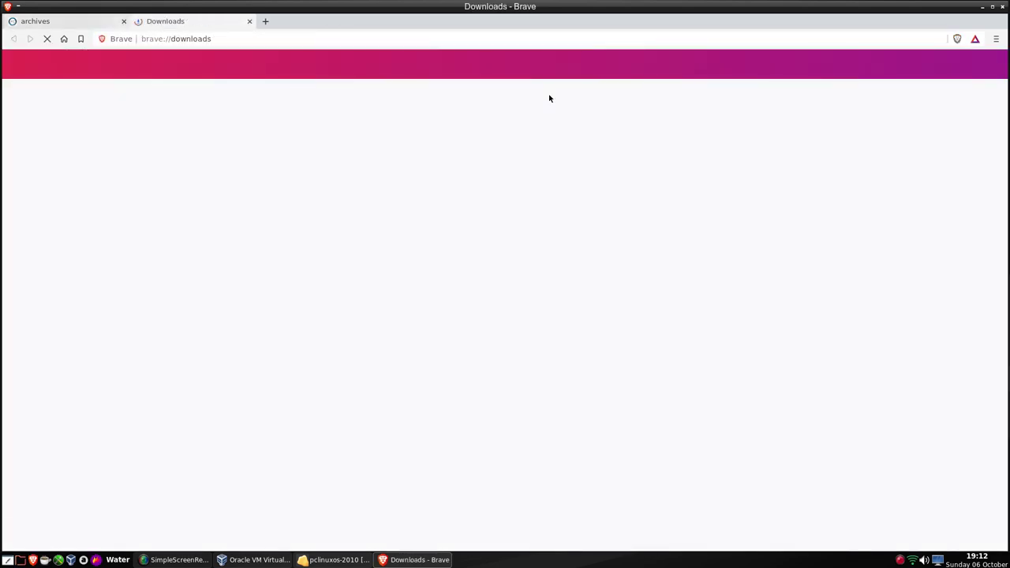
{"action": "left_click", "coordinate": [123, 21]}
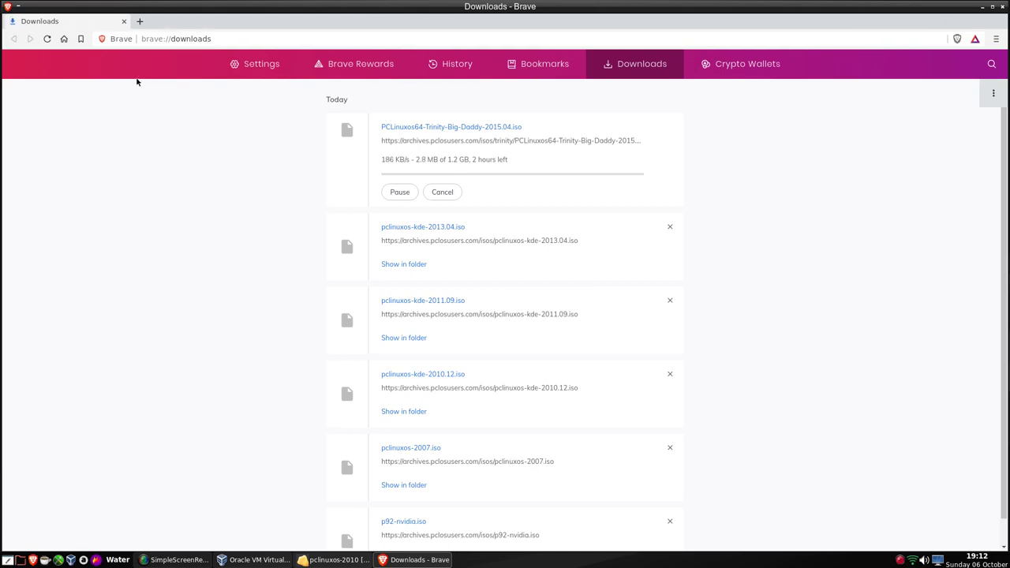
{"action": "left_click", "coordinate": [982, 6]}
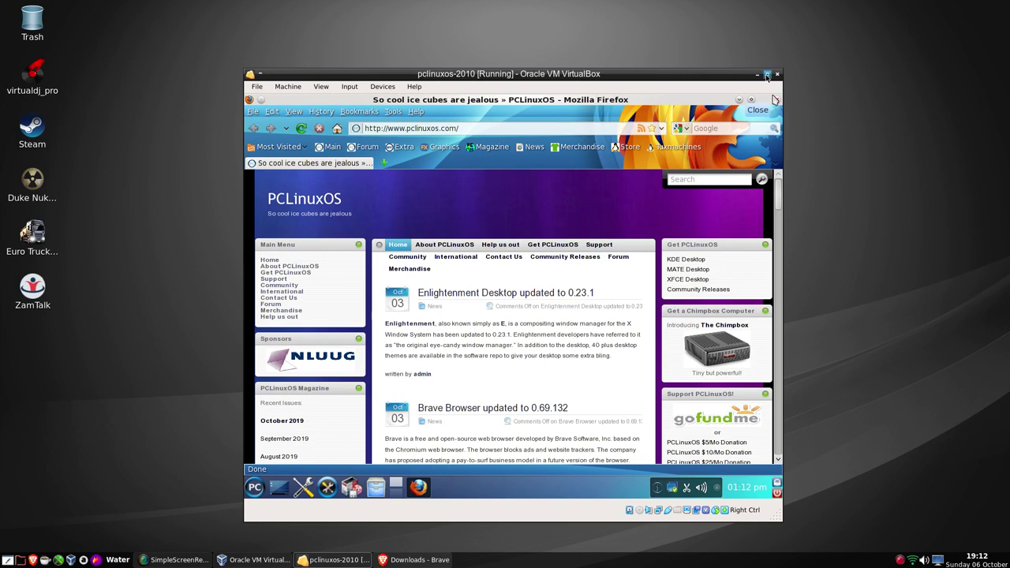
Step: Check the guest Firefox version (3.6.13) in Help > About Mozilla Firefox
{"action": "scroll", "coordinate": [464, 304], "scroll_direction": "down", "scroll_amount": 10}
{"action": "scroll", "coordinate": [463, 301], "scroll_direction": "up", "scroll_amount": 10}
{"action": "left_click", "coordinate": [414, 112]}
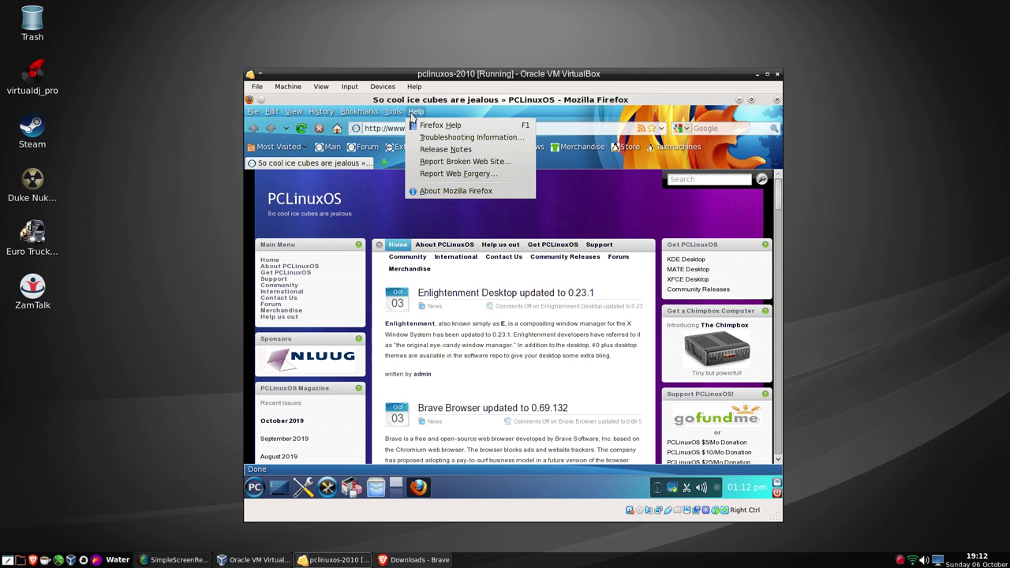
{"action": "left_click", "coordinate": [433, 192]}
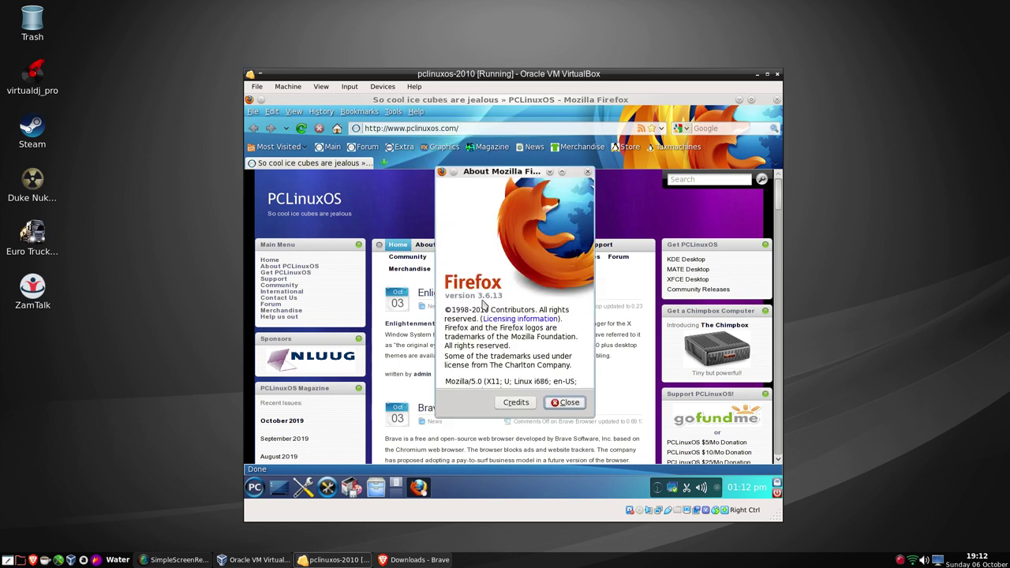
{"action": "left_click", "coordinate": [562, 403]}
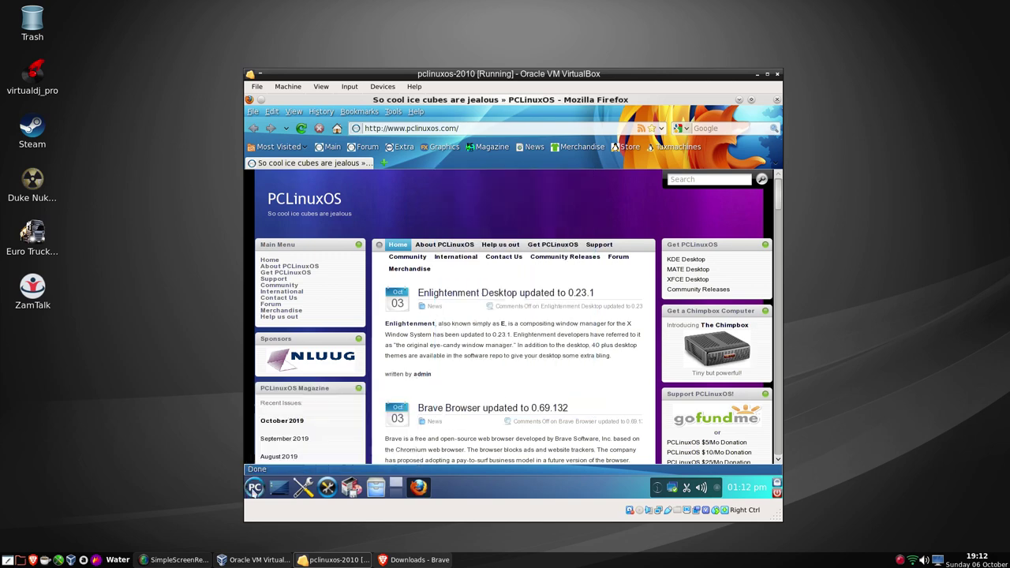
Step: Launch GIMP from PC > Graphics, then close Firefox from its panel task
{"action": "left_click", "coordinate": [253, 488]}
{"action": "mouse_move", "coordinate": [271, 344]}
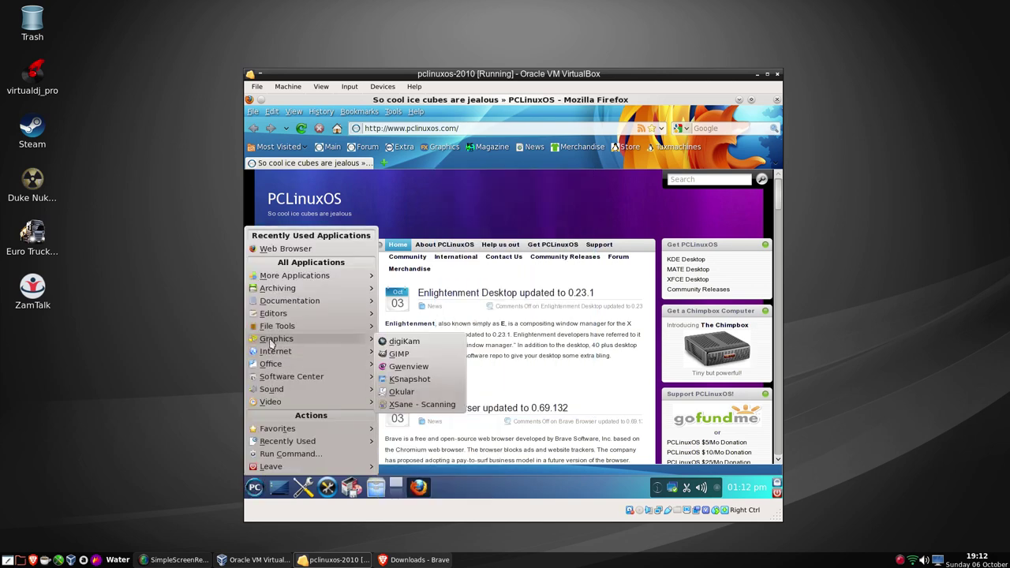
{"action": "left_click", "coordinate": [400, 354]}
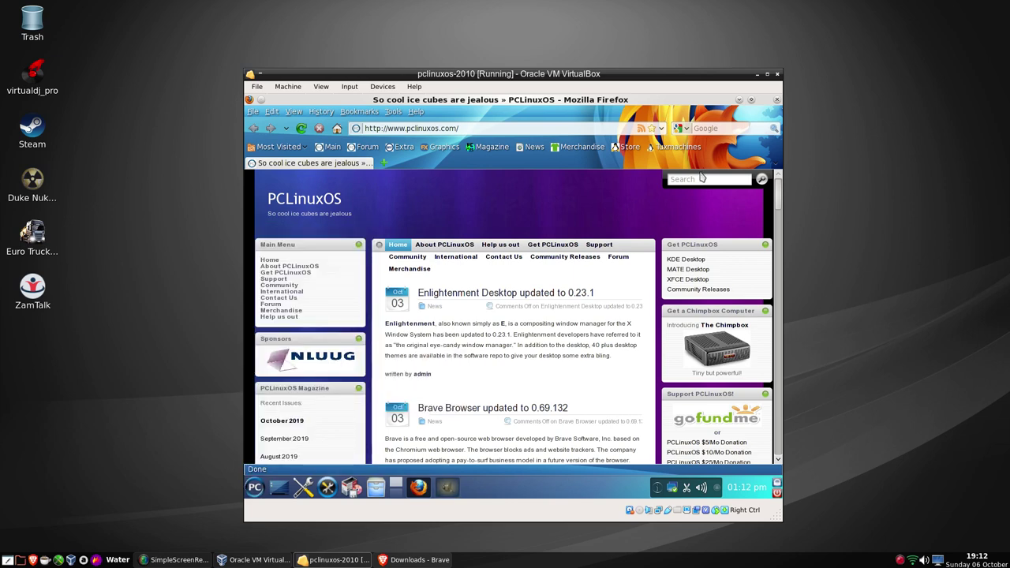
{"action": "left_click", "coordinate": [742, 101]}
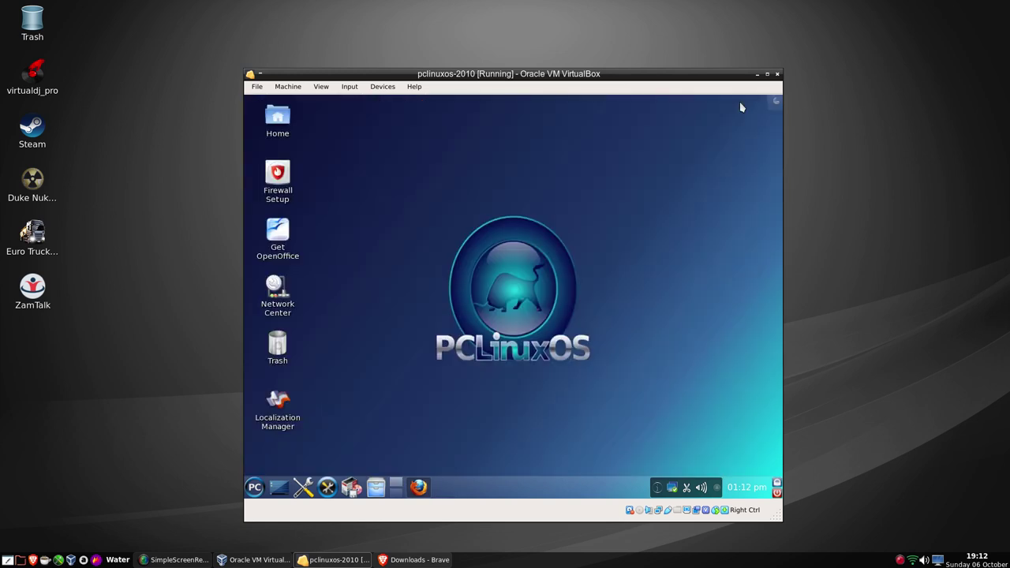
{"action": "right_click", "coordinate": [419, 489]}
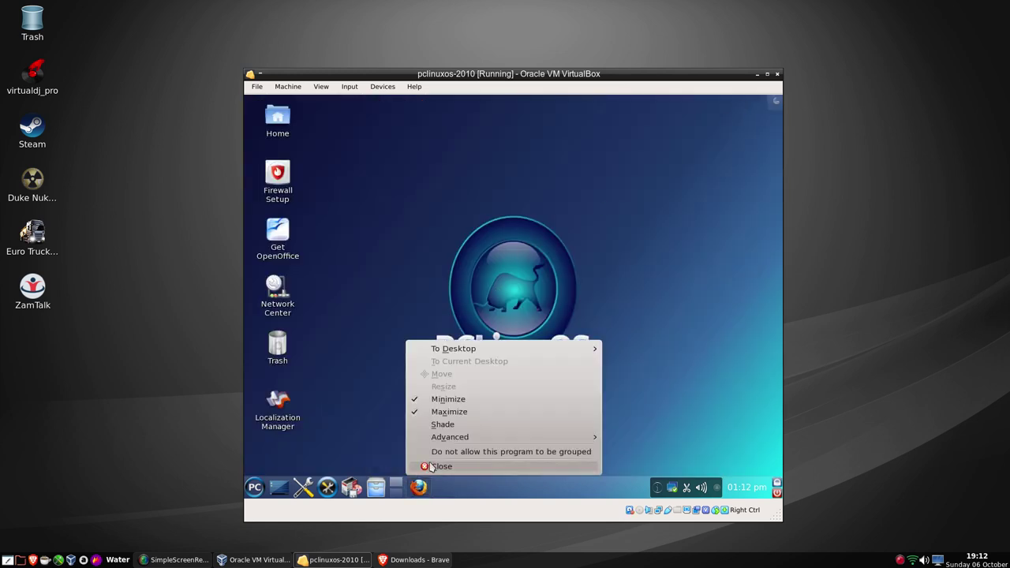
{"action": "left_click", "coordinate": [431, 467]}
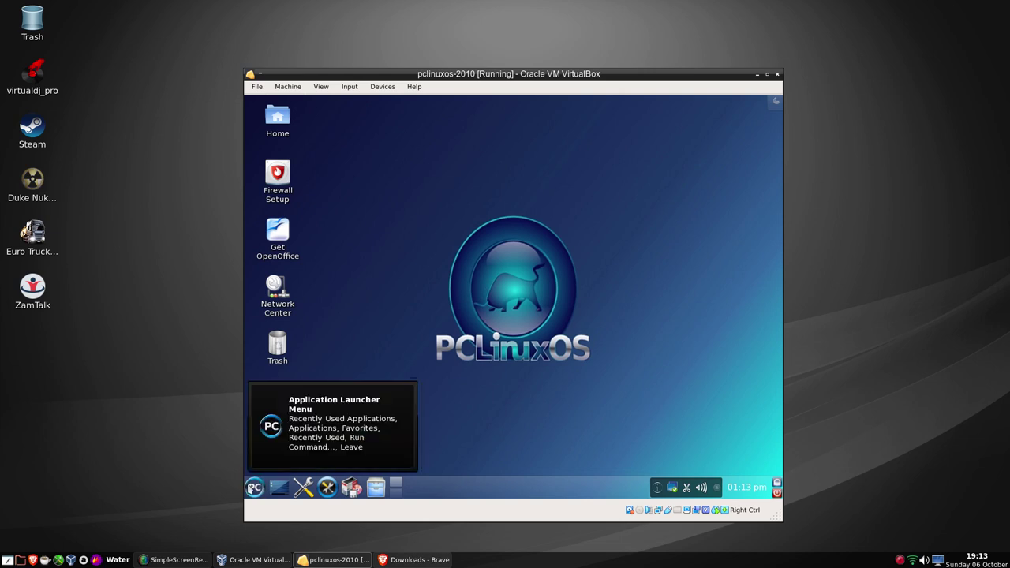
Step: Start GIMP via the launcher's Image Editor and verify version 2.6.11 in Help > About
{"action": "left_click", "coordinate": [253, 488]}
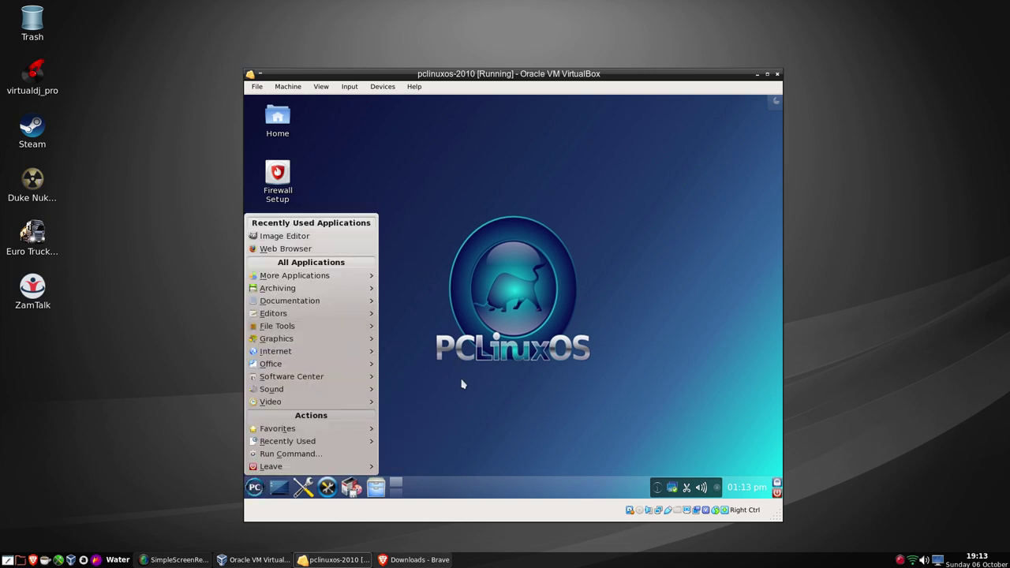
{"action": "left_click", "coordinate": [386, 384]}
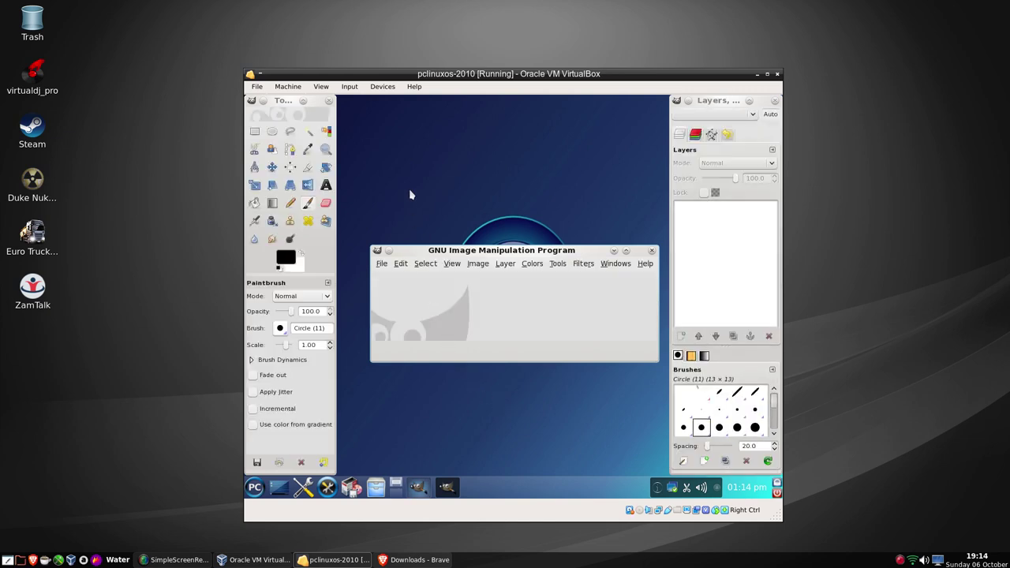
{"action": "left_click", "coordinate": [647, 267]}
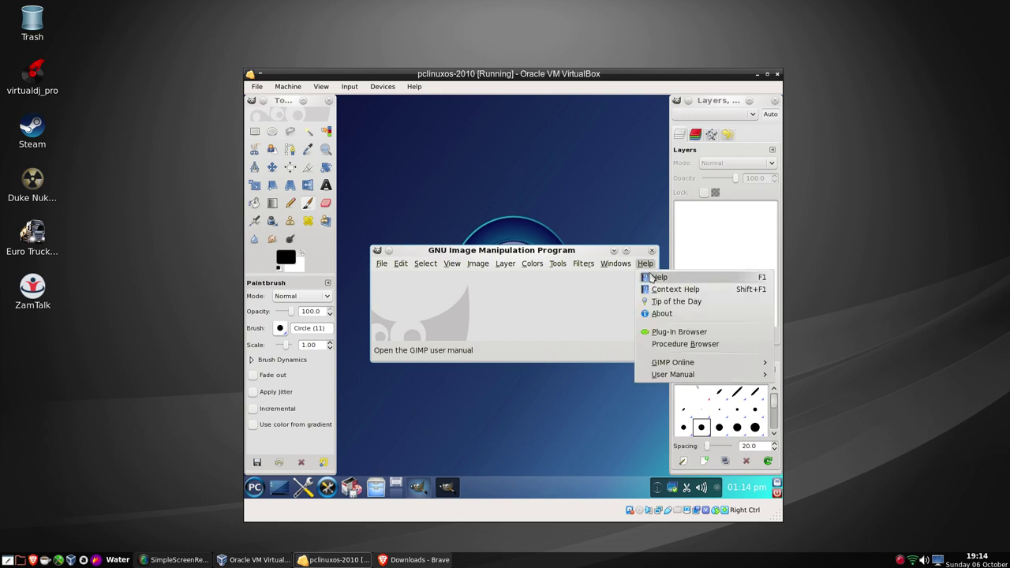
{"action": "left_click", "coordinate": [659, 313]}
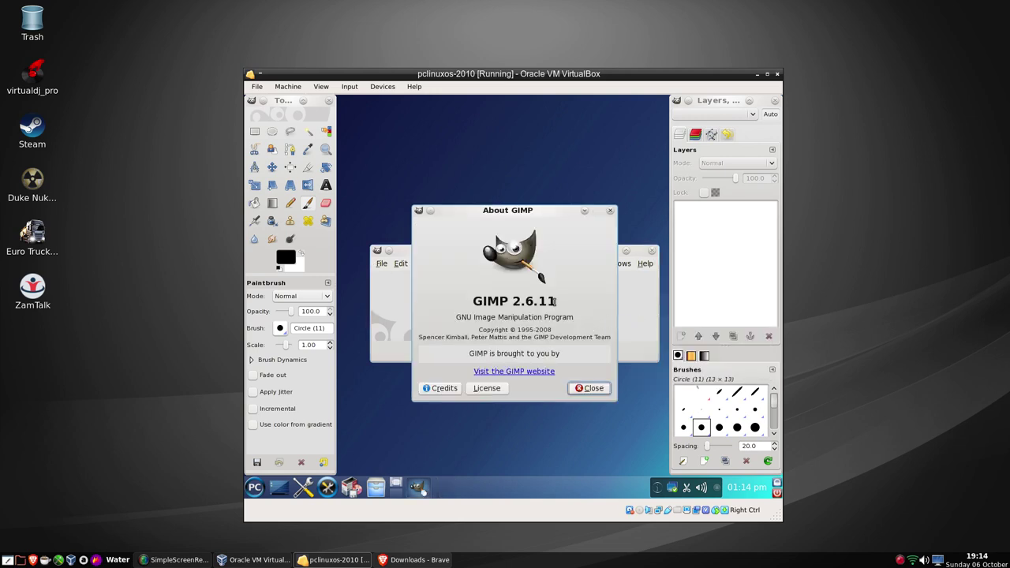
{"action": "left_click", "coordinate": [594, 388]}
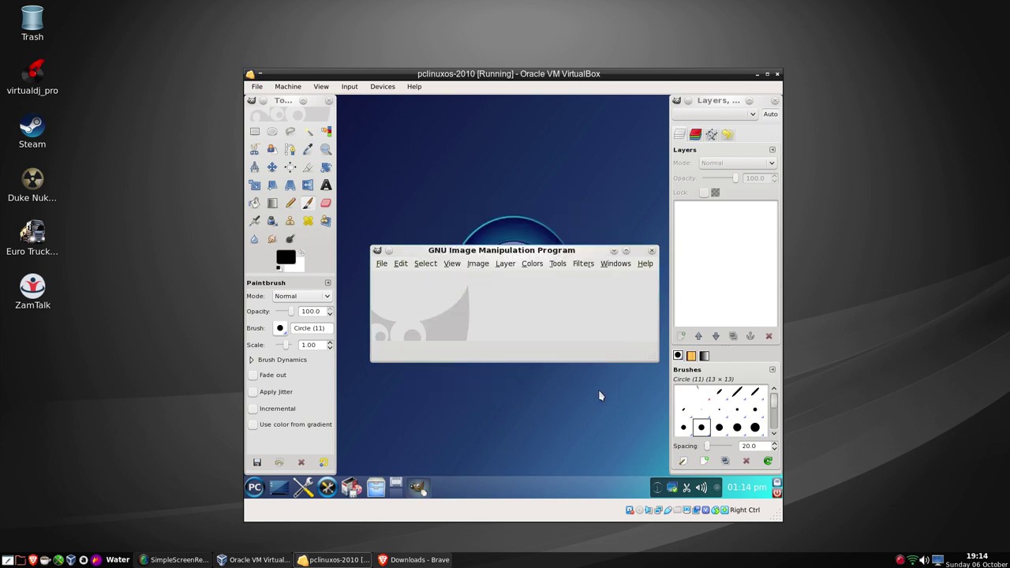
Step: Close GIMP in the guest and check the Trinity ISO download in Brave, now at 42.7 MB of 1.2 GB
{"action": "left_click", "coordinate": [652, 252]}
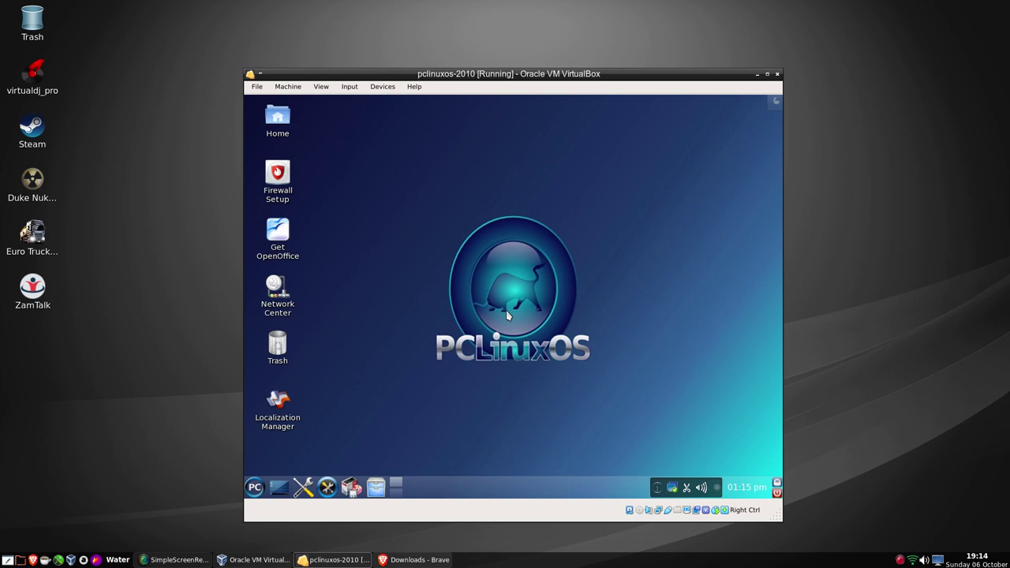
{"action": "left_click", "coordinate": [425, 560]}
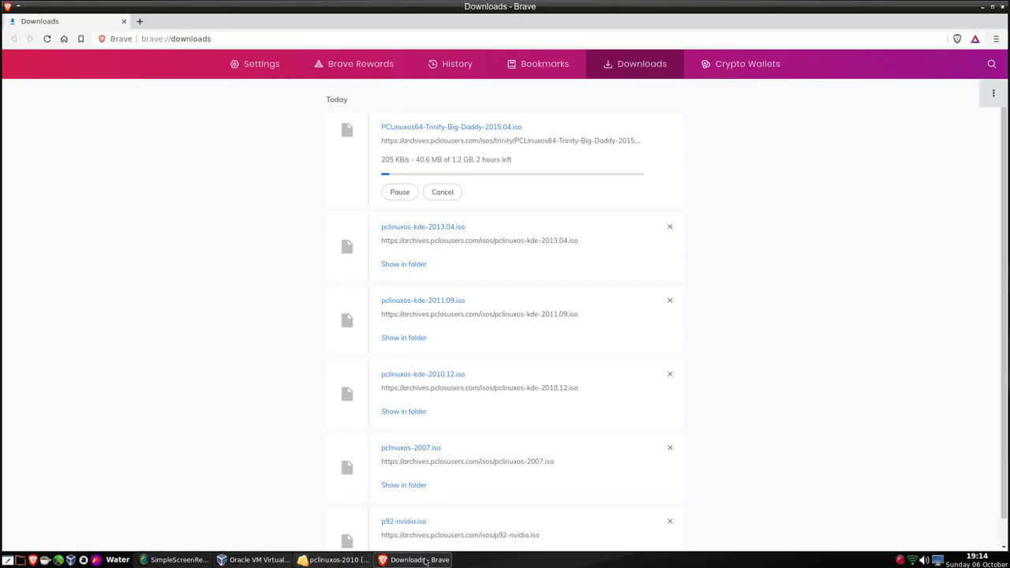
{"action": "left_click", "coordinate": [425, 559]}
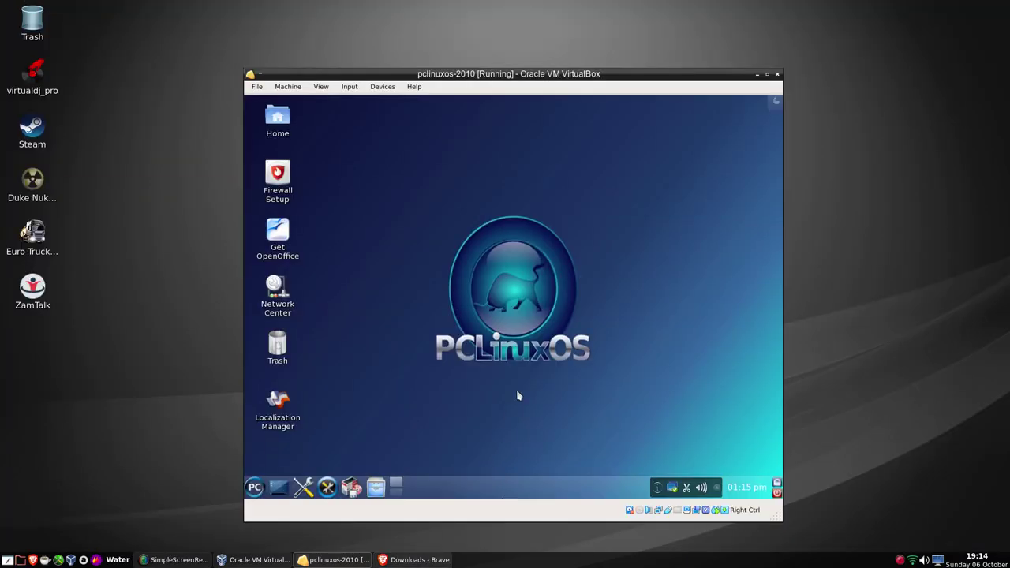
{"action": "left_click", "coordinate": [427, 560]}
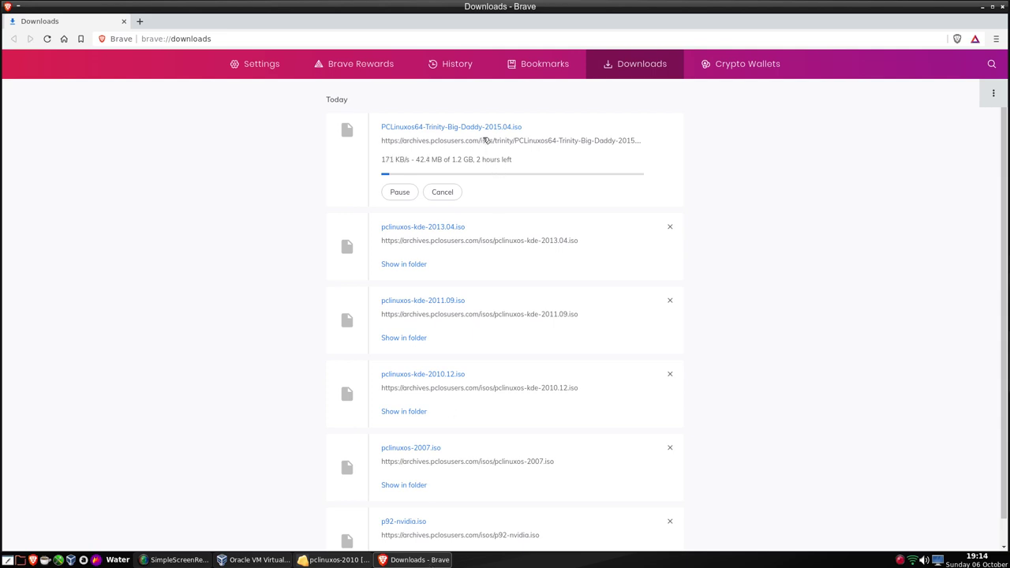
{"action": "left_click", "coordinate": [408, 561]}
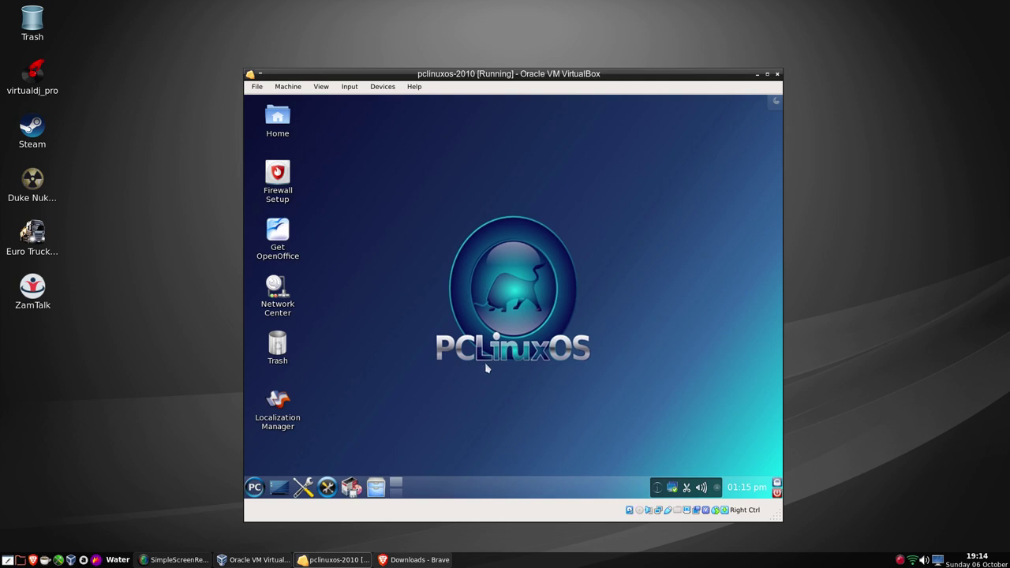